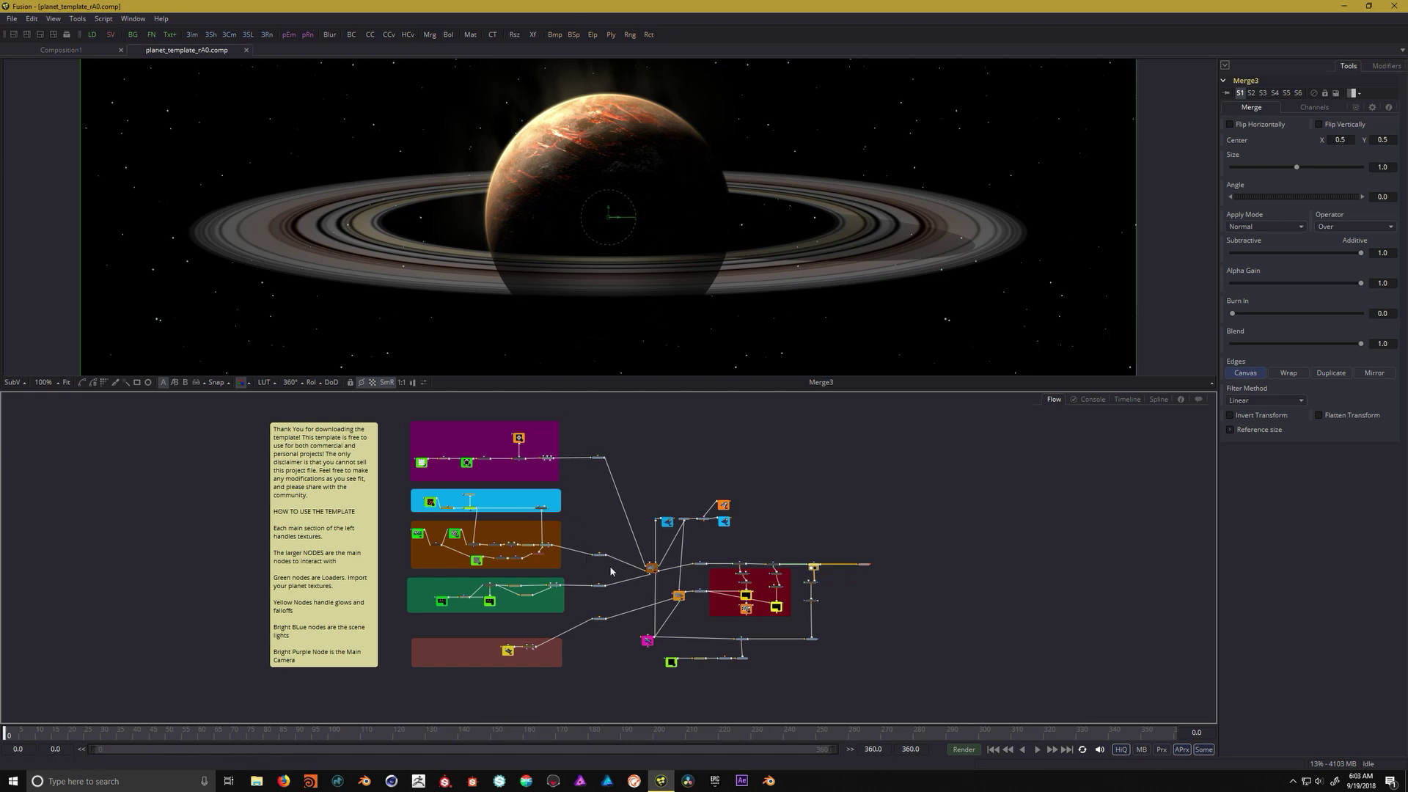
Examine the overall node layout around the Main3DScene merge, including its lights, camera and star background branch
scroll(630, 551, "up", 3)
scroll(630, 551, "down", 2)
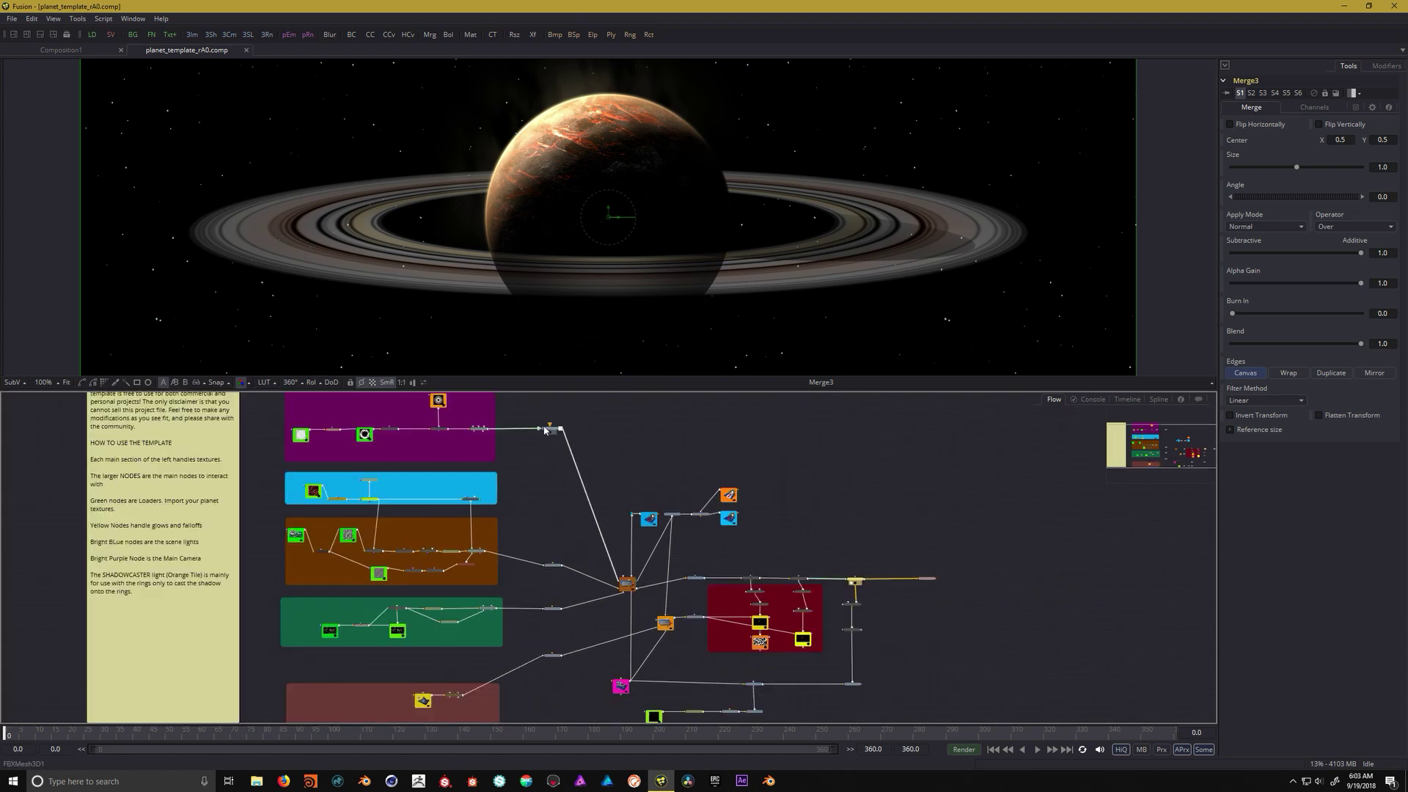
left_click_drag(629, 578, 563, 581)
scroll(568, 570, "up", 3)
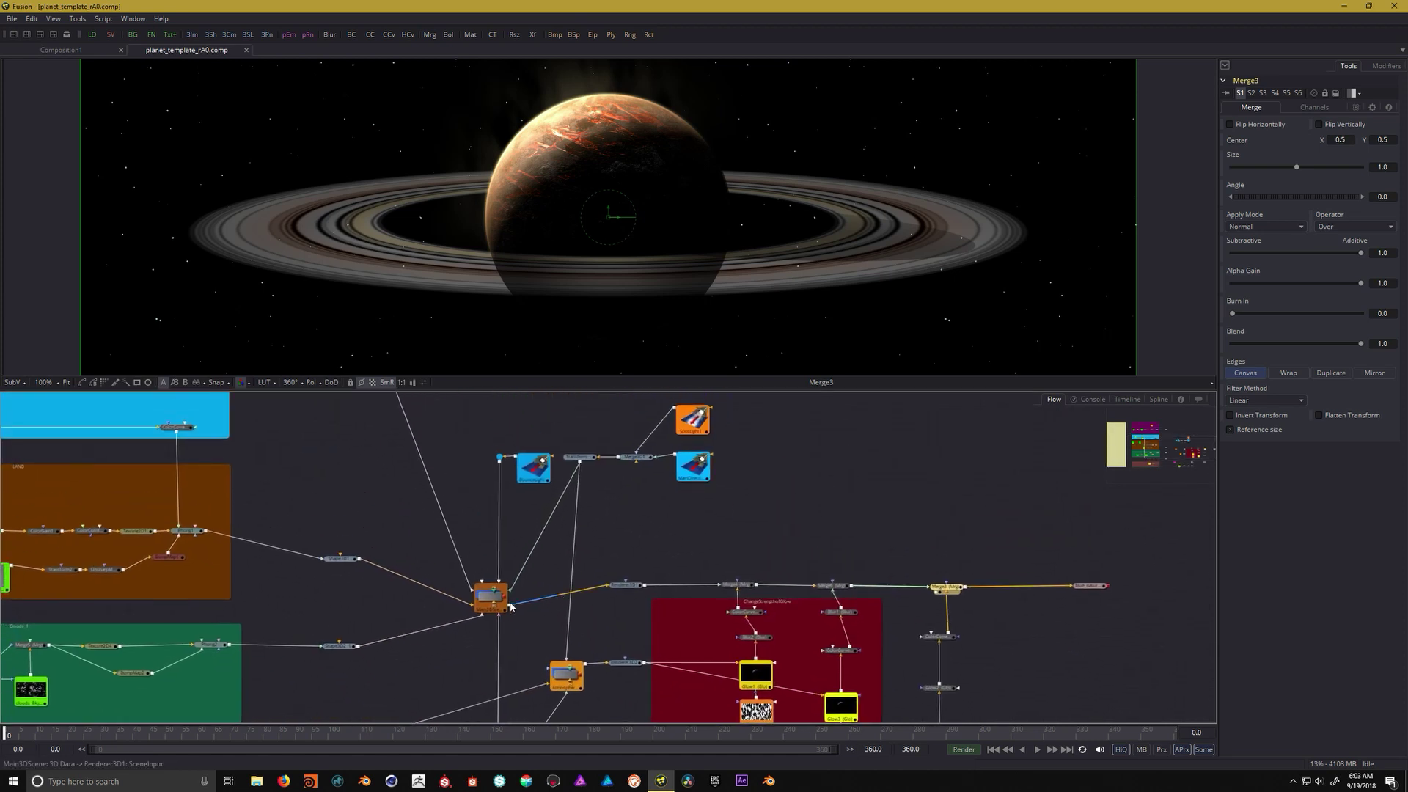
left_click(489, 598)
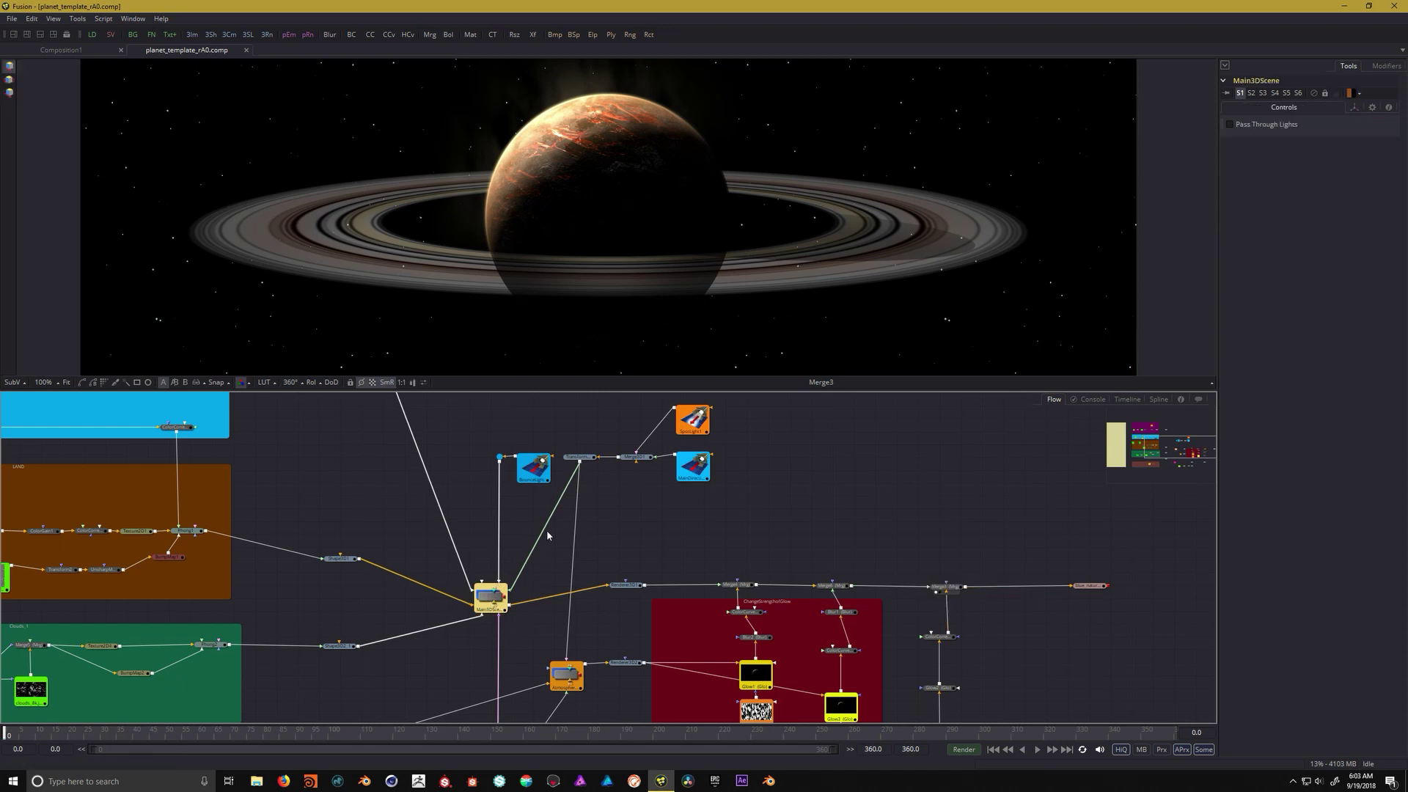
scroll(568, 511, "up", 1)
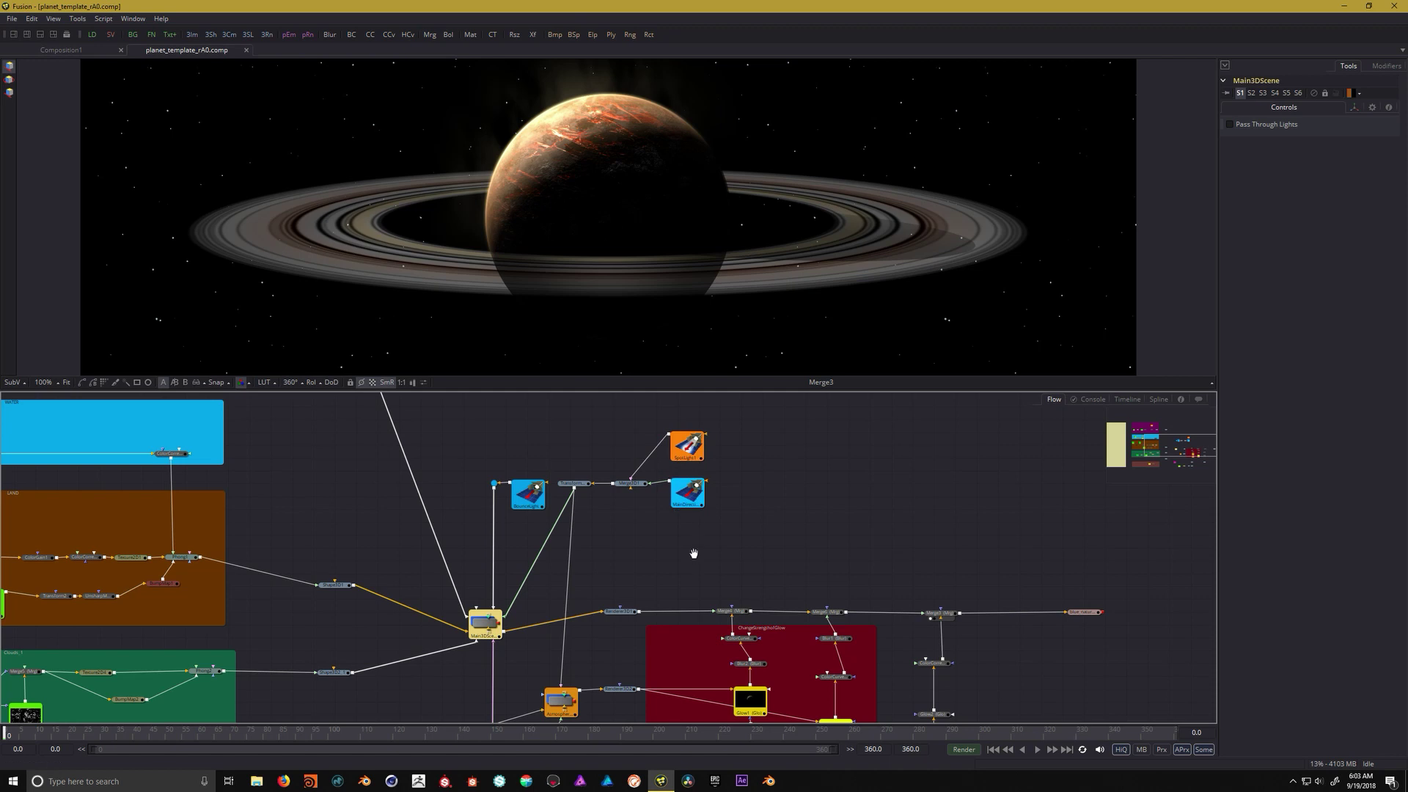
scroll(695, 558, "down", 2)
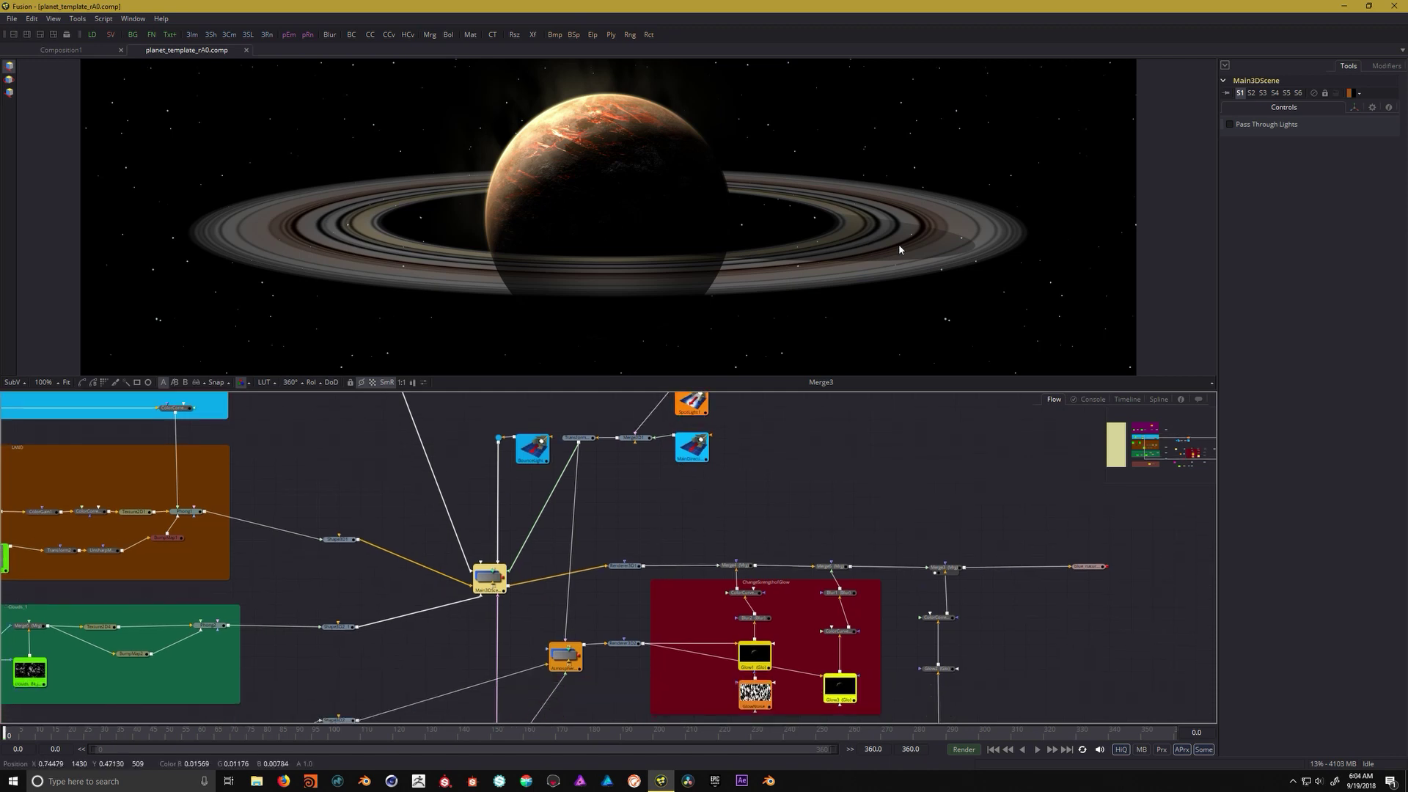
scroll(597, 566, "down", 8)
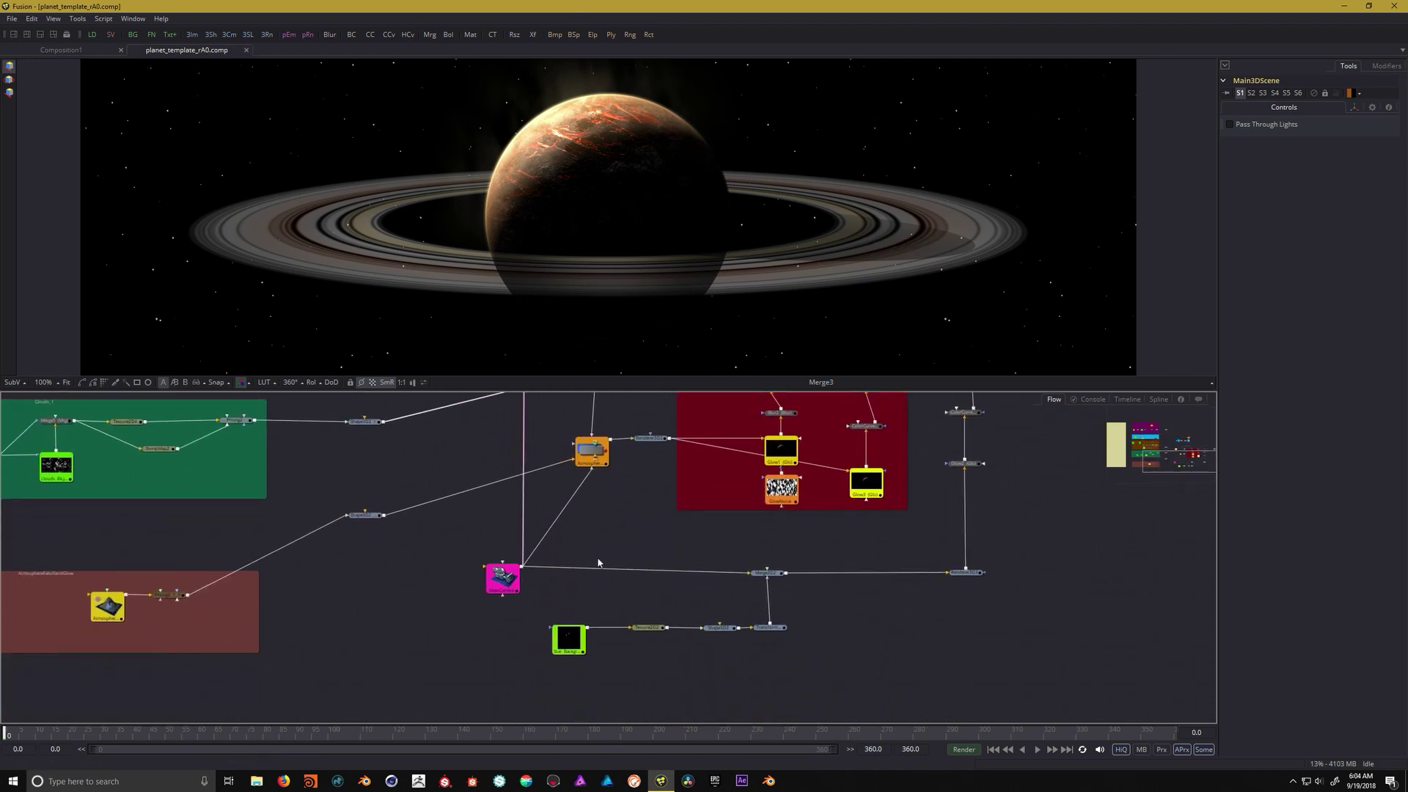
scroll(595, 561, "up", 3)
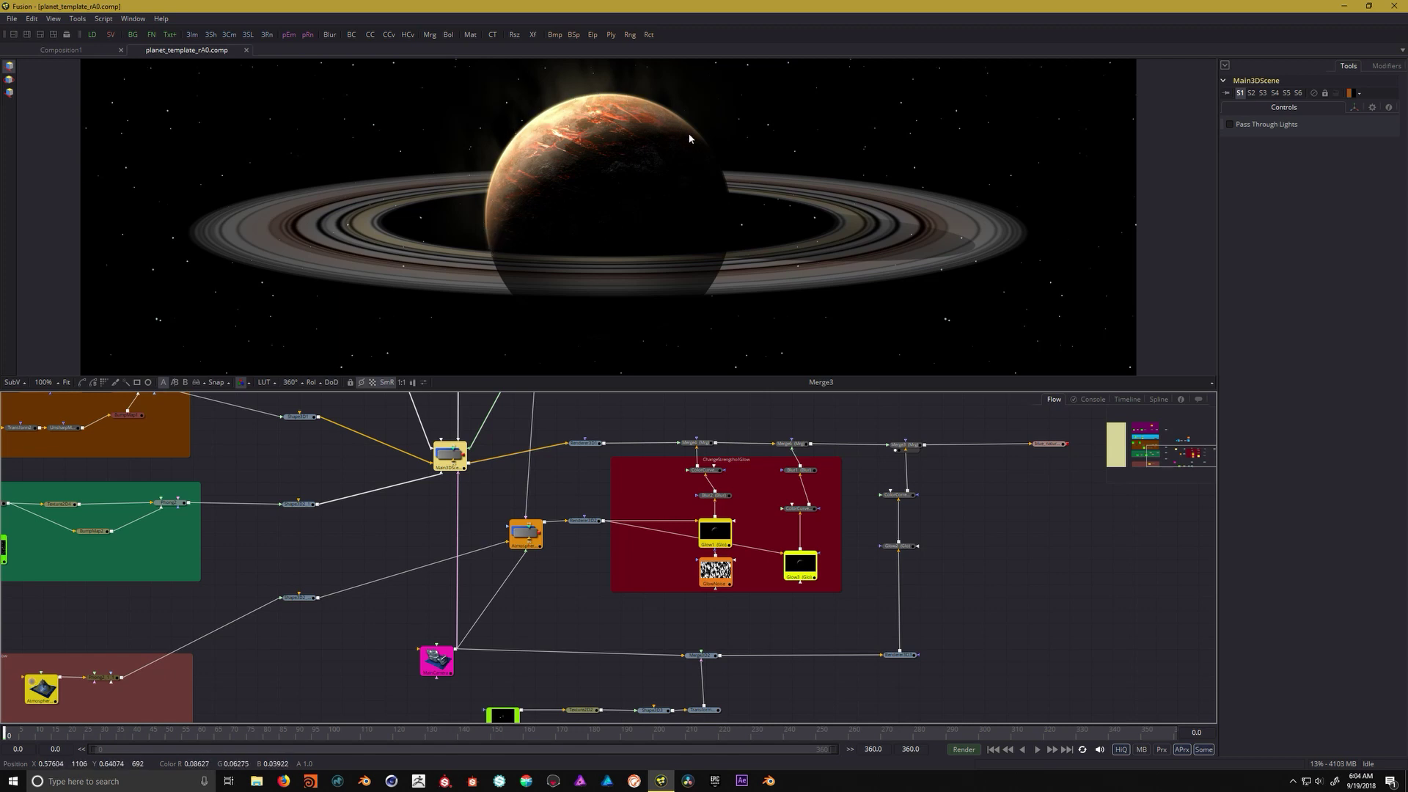
left_click_drag(697, 182, 679, 190)
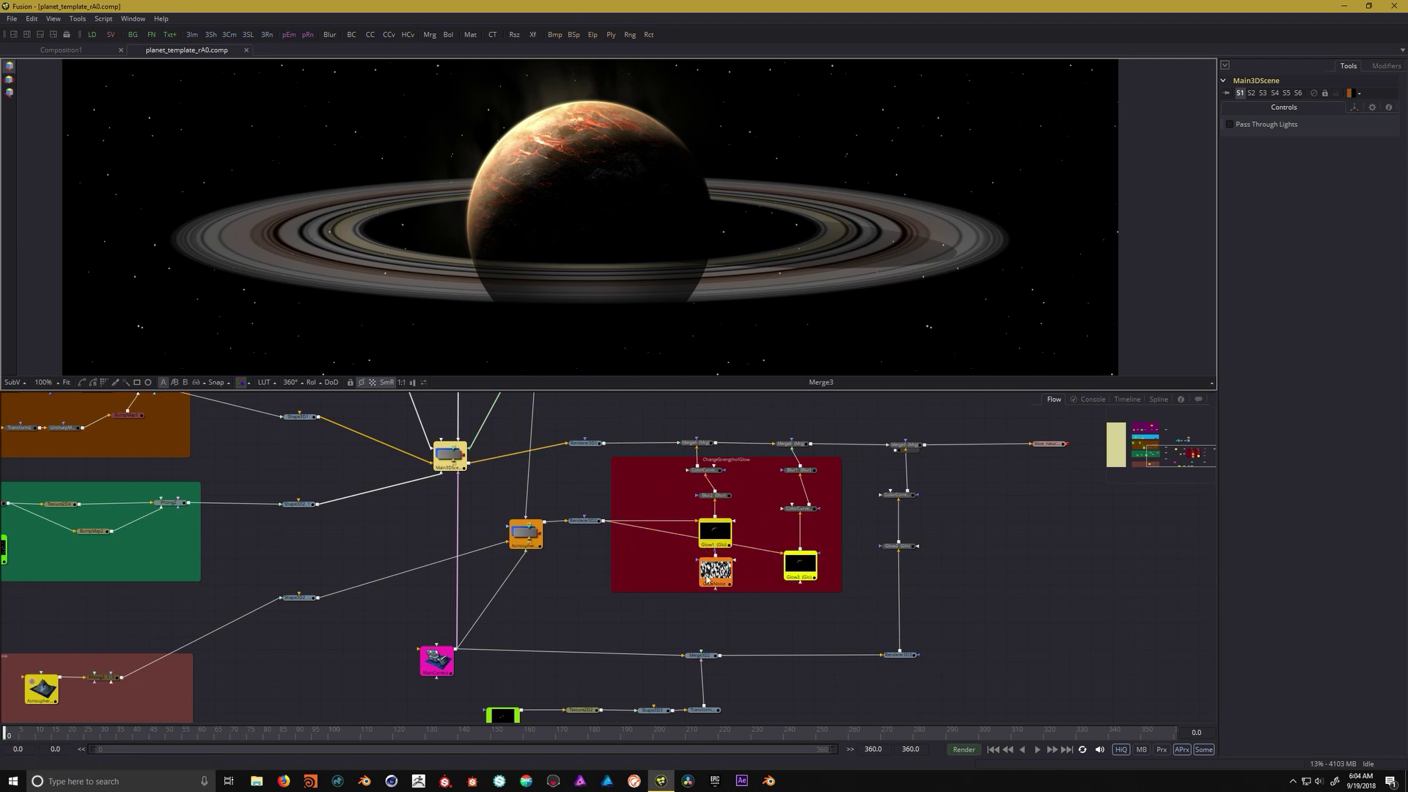
Inspect the Glow1, GlowNoise and Glow3 node settings and their merge chain in the ChangeStrengthofGlow group
scroll(761, 573, "up", 6)
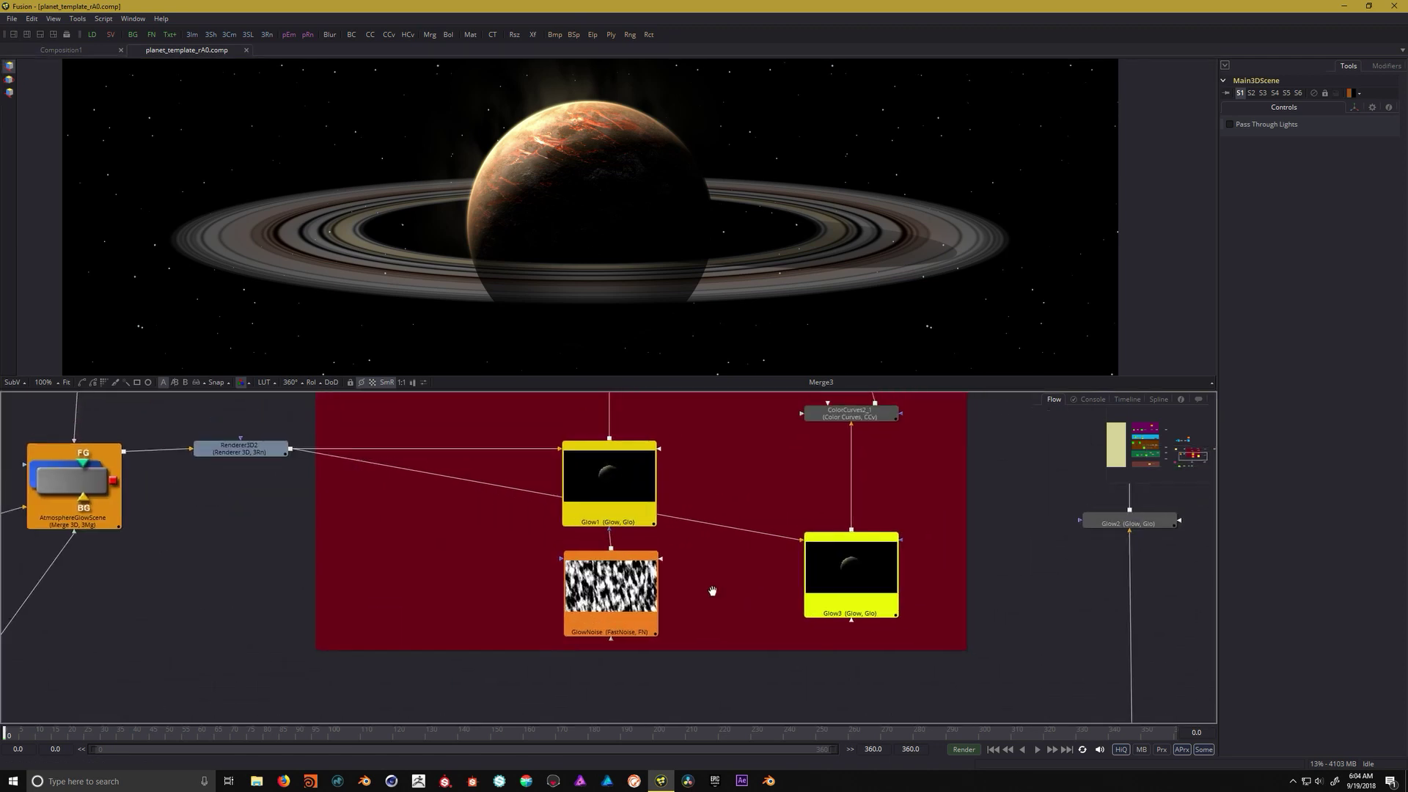
left_click(606, 483)
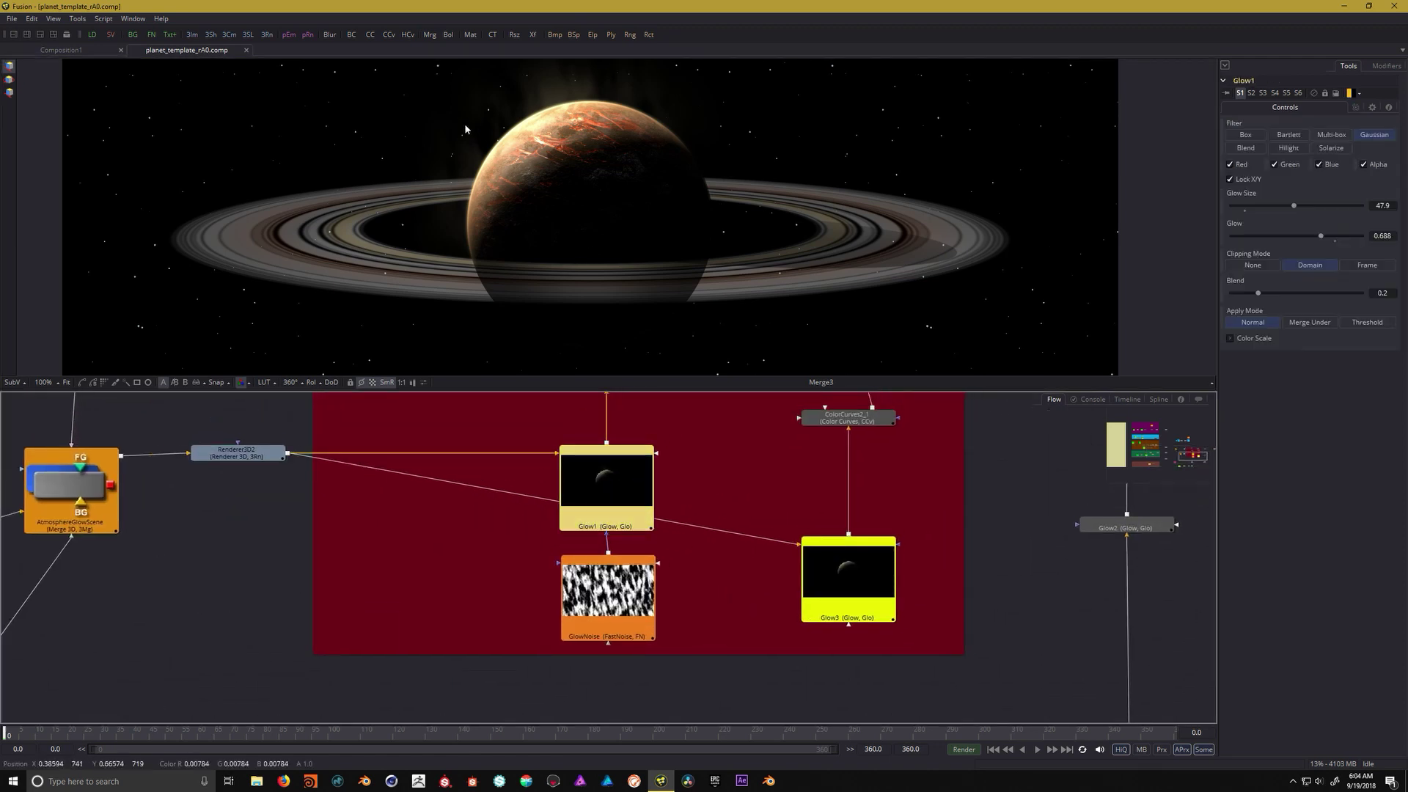
left_click(587, 619)
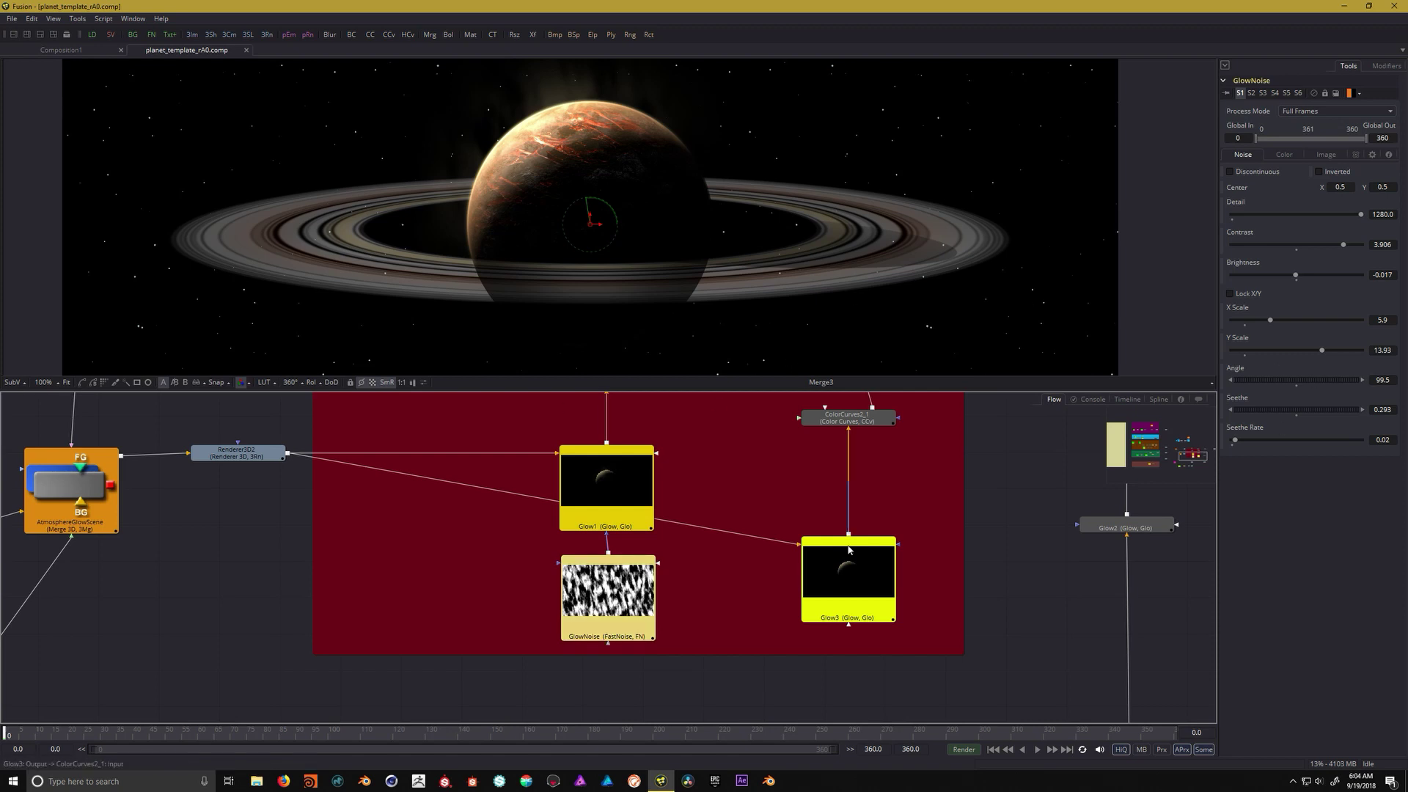
left_click(850, 594)
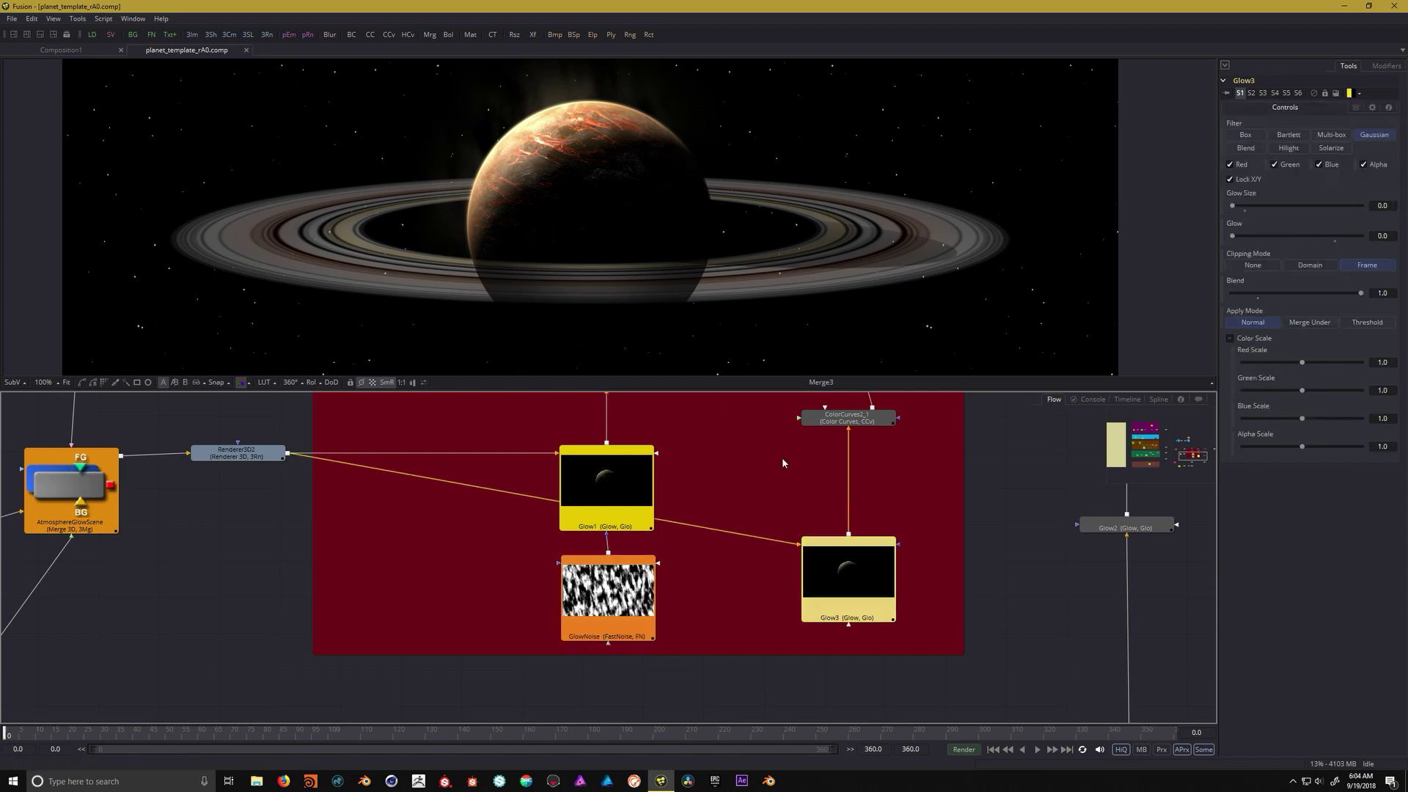
left_click_drag(786, 445, 767, 491)
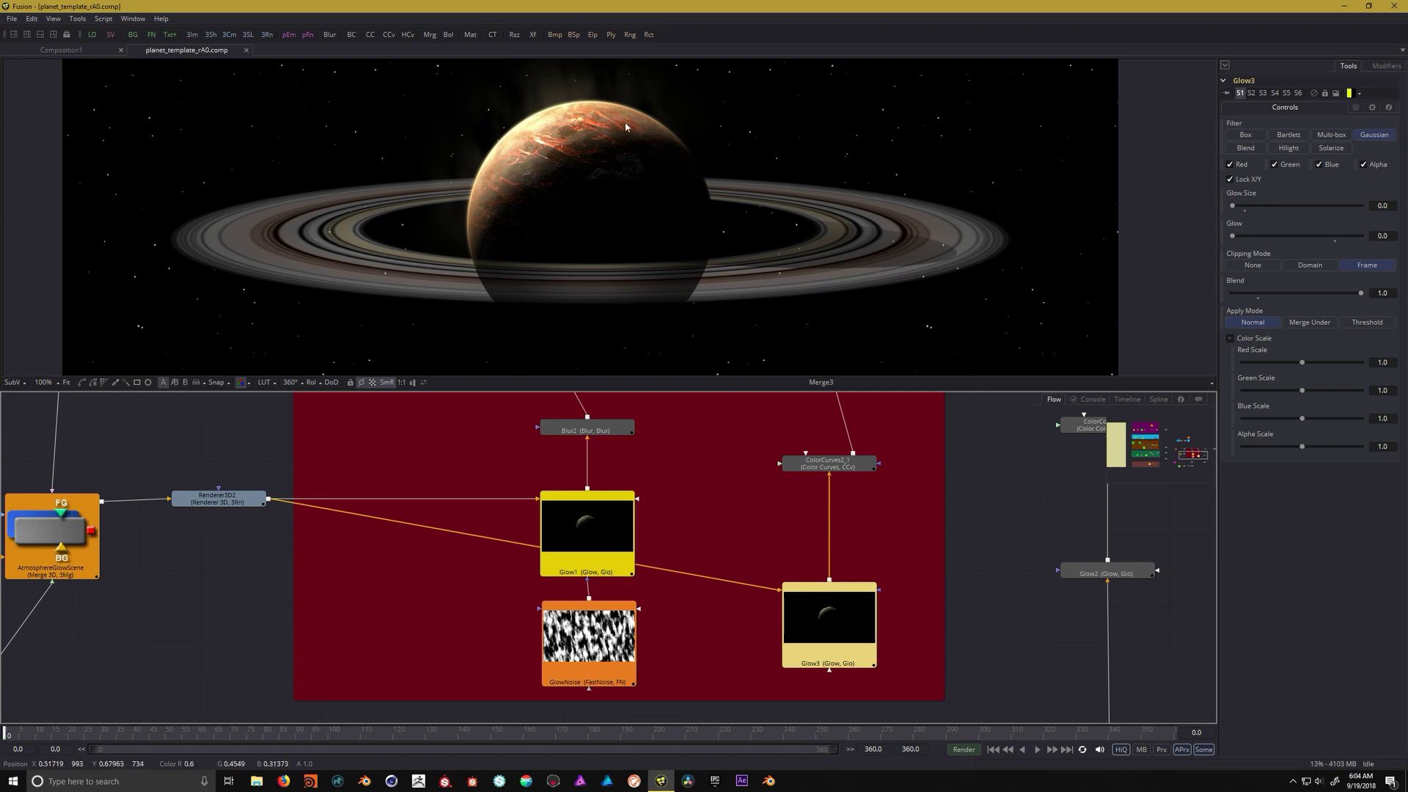
left_click_drag(732, 418, 639, 394)
scroll(679, 490, "up", 5)
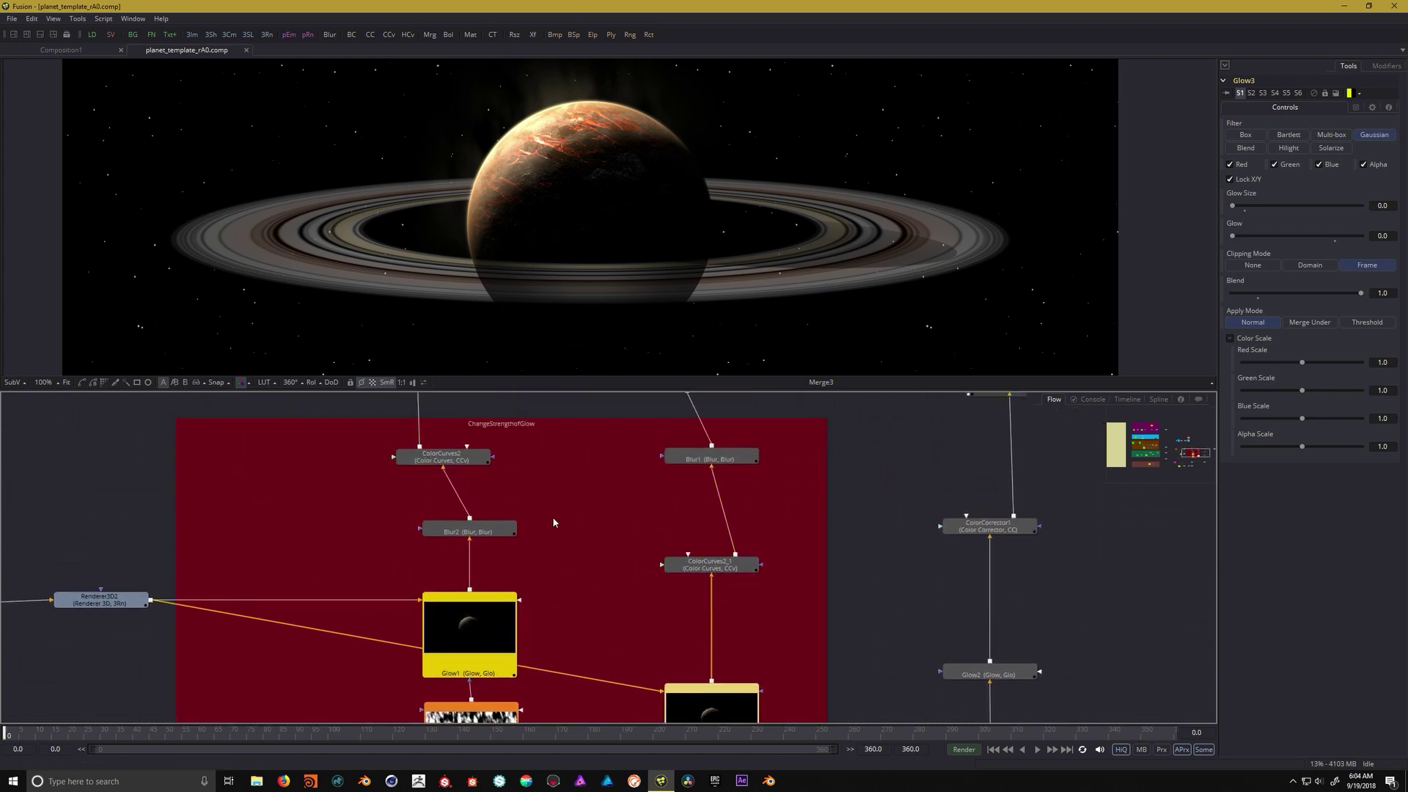
scroll(559, 555, "up", 4)
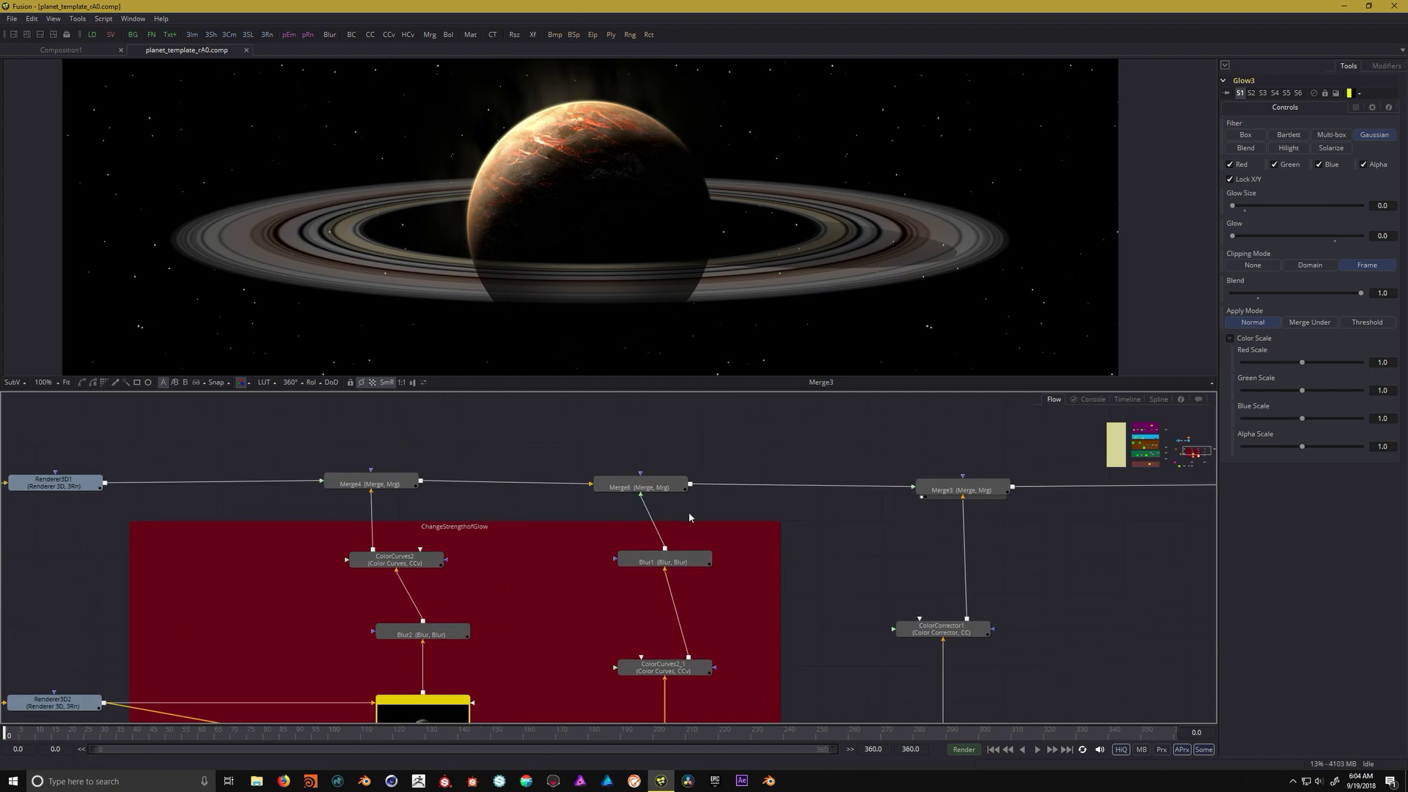
Move the blue_natural.png saver node farther to the right of Merge3 at the end of the node chain
scroll(679, 517, "down", 6)
scroll(570, 616, "up", 4)
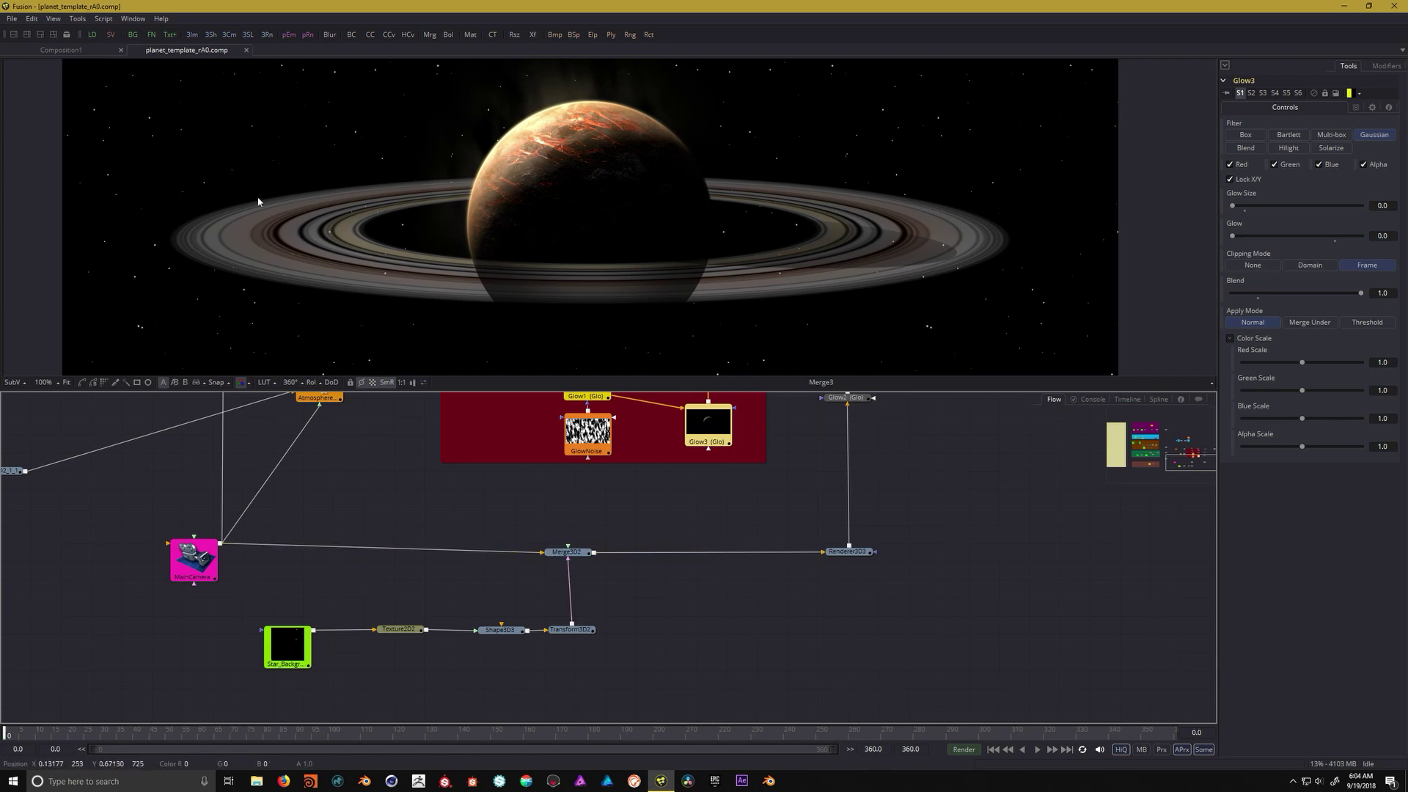
left_click_drag(811, 494, 619, 650)
left_click_drag(720, 569, 699, 567)
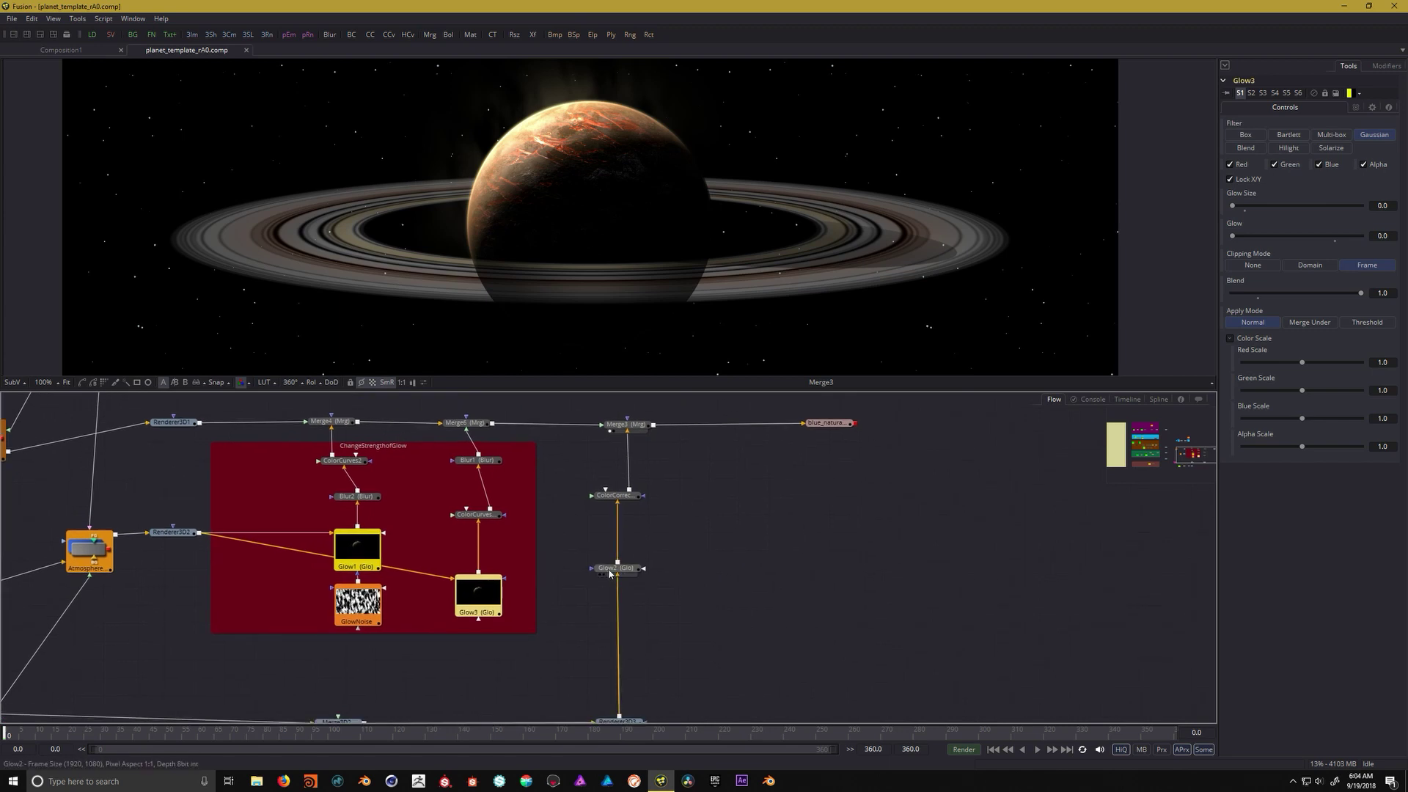
left_click_drag(673, 481, 633, 499)
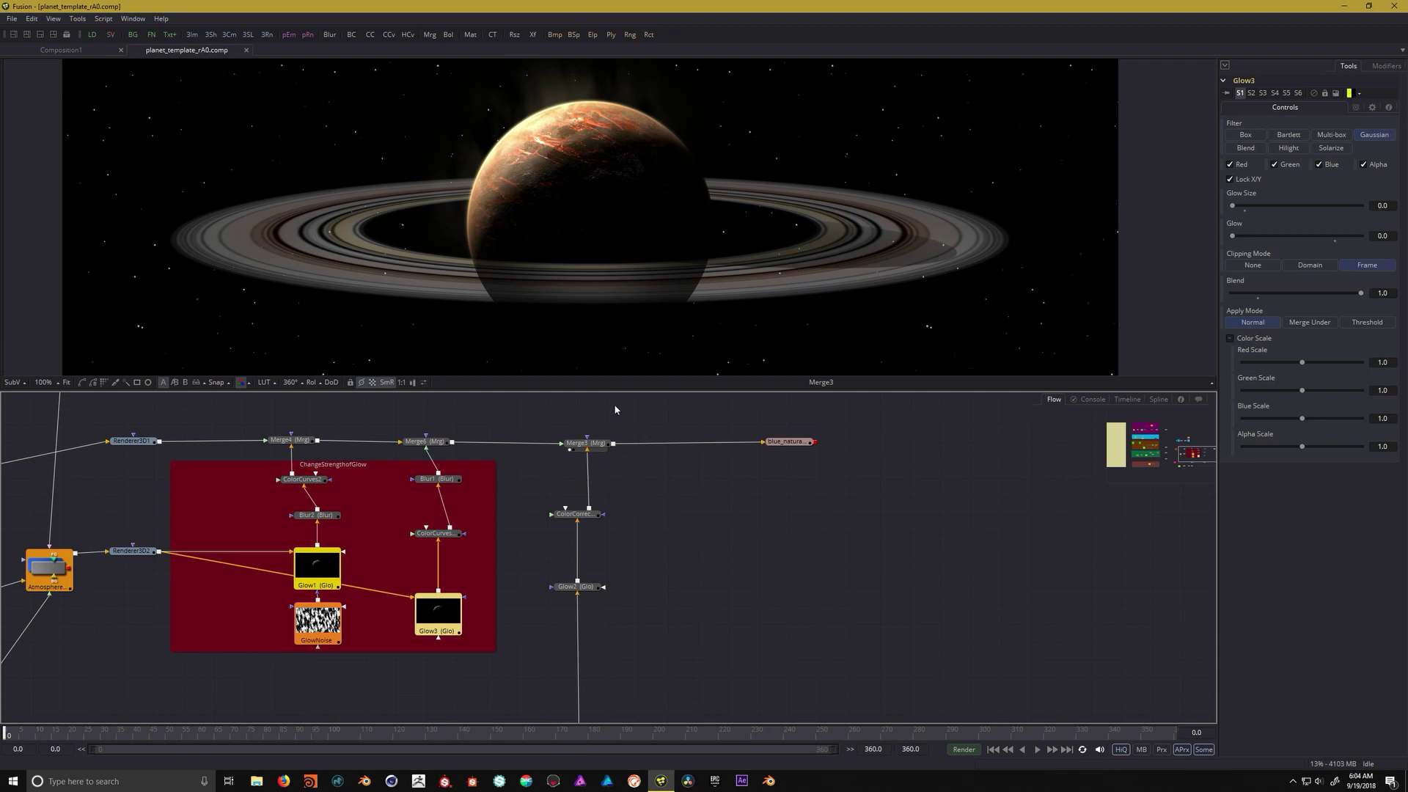
left_click_drag(638, 481, 715, 507)
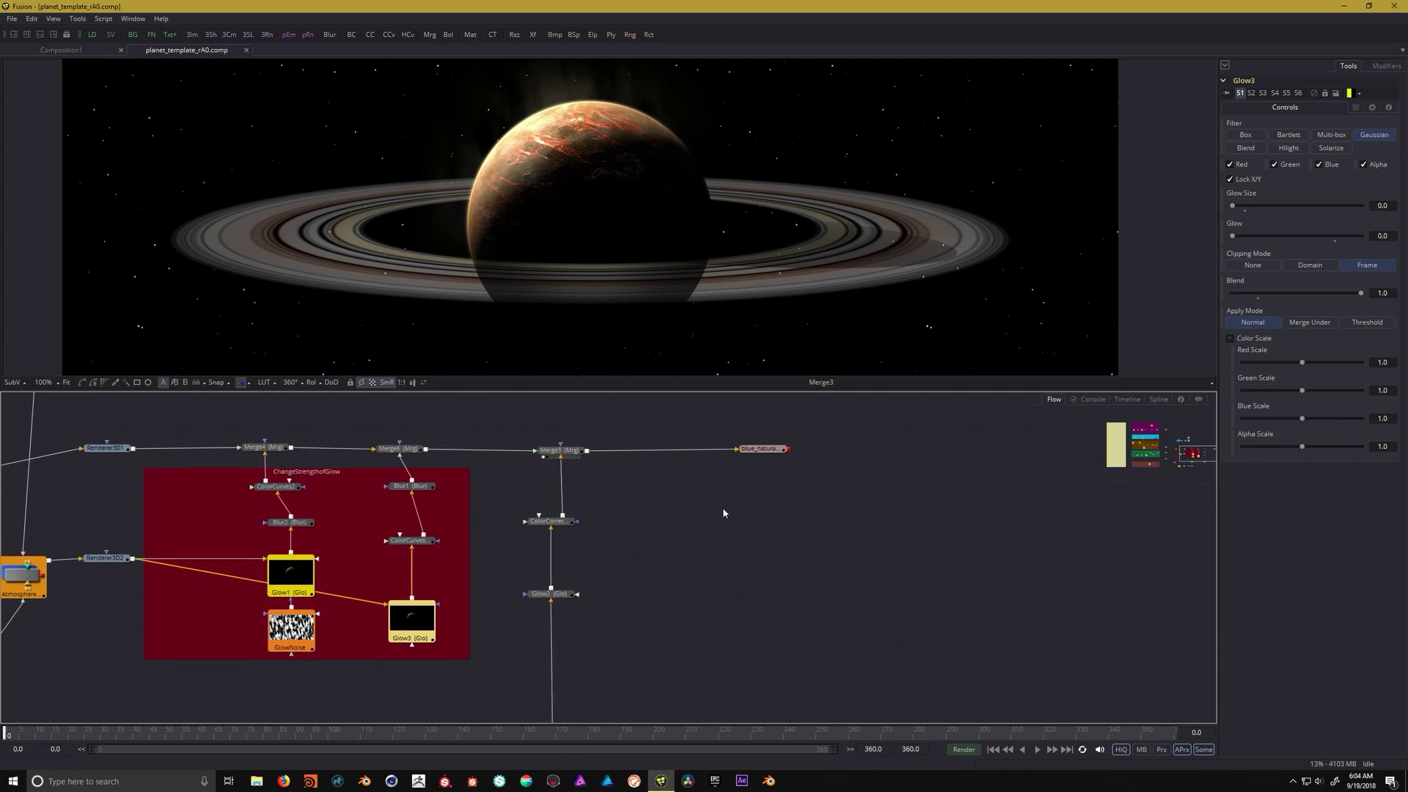
left_click_drag(768, 452, 822, 454)
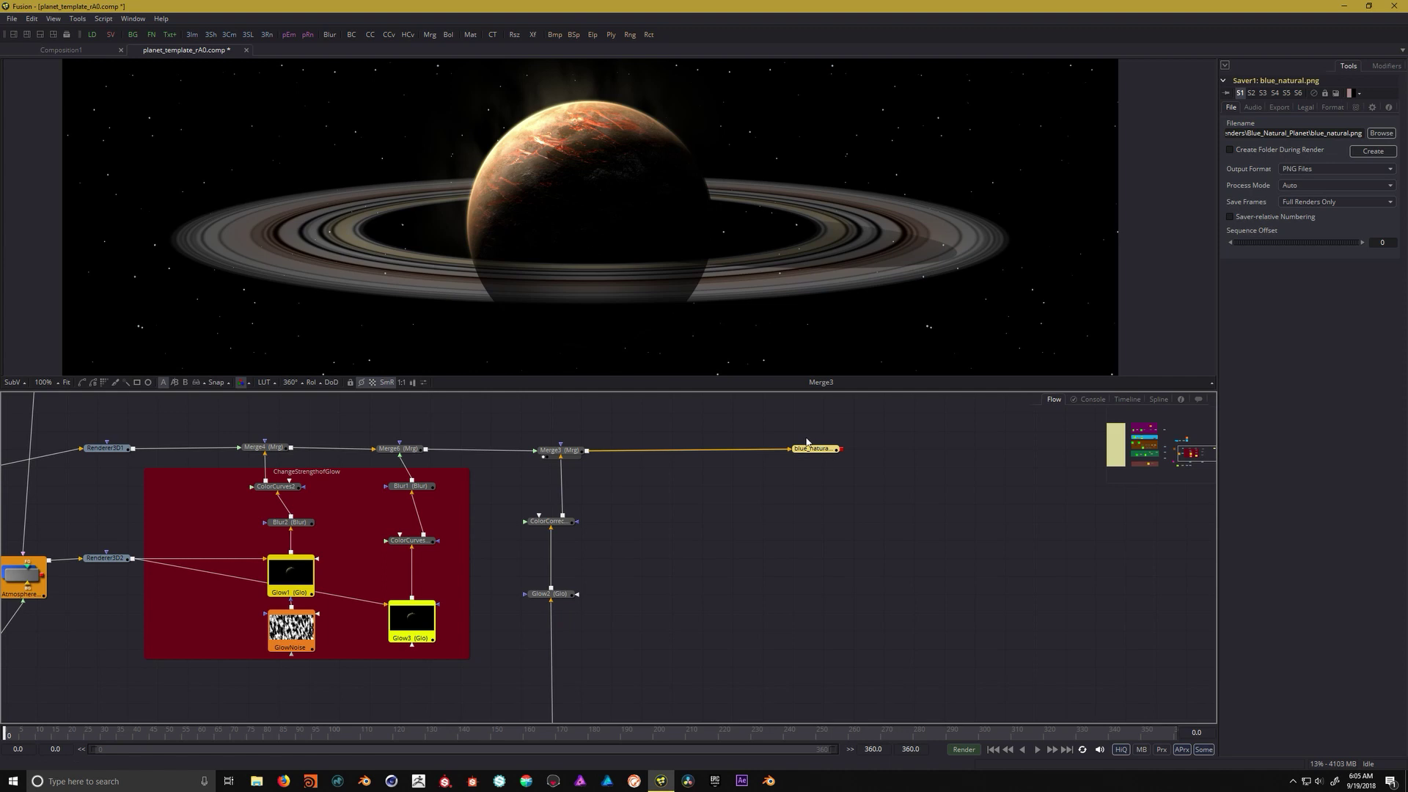
Split the viewer into two views and show the whole rings.png loader image from the Rings group in the first view
left_click_drag(489, 524, 880, 674)
scroll(879, 674, "down", 5)
left_click_drag(629, 563, 569, 550)
scroll(394, 493, "up", 5)
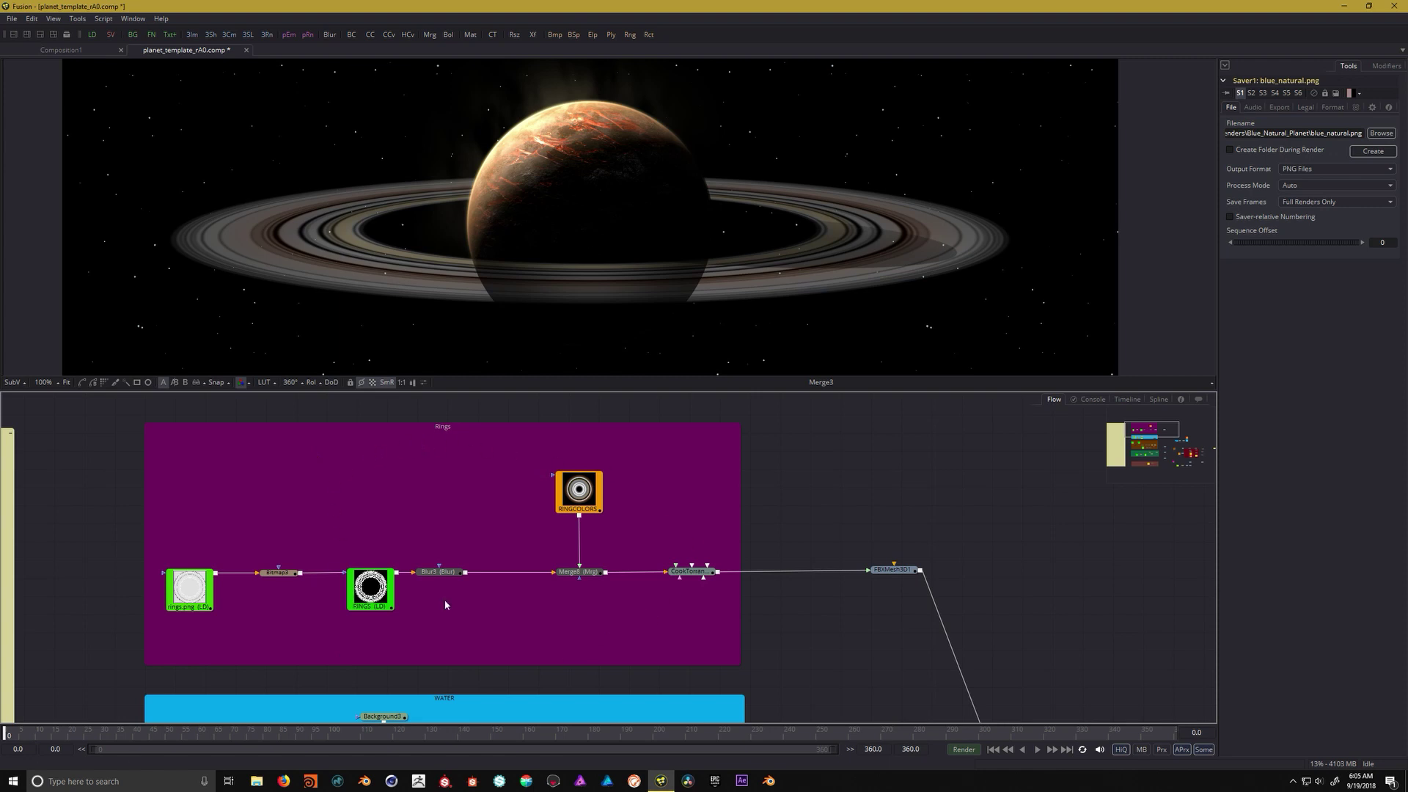
left_click_drag(872, 637, 820, 650)
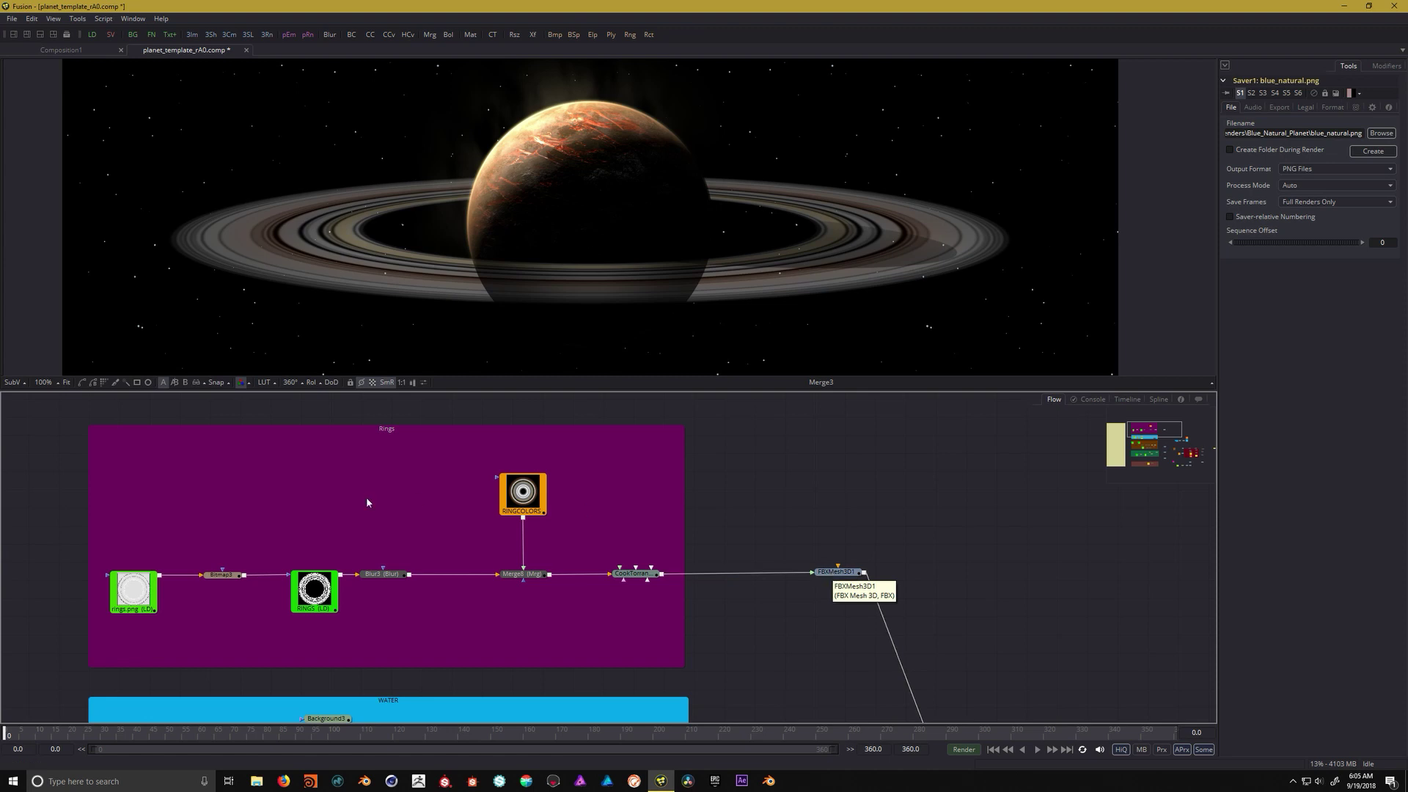
left_click_drag(288, 507, 317, 504)
left_click(159, 592)
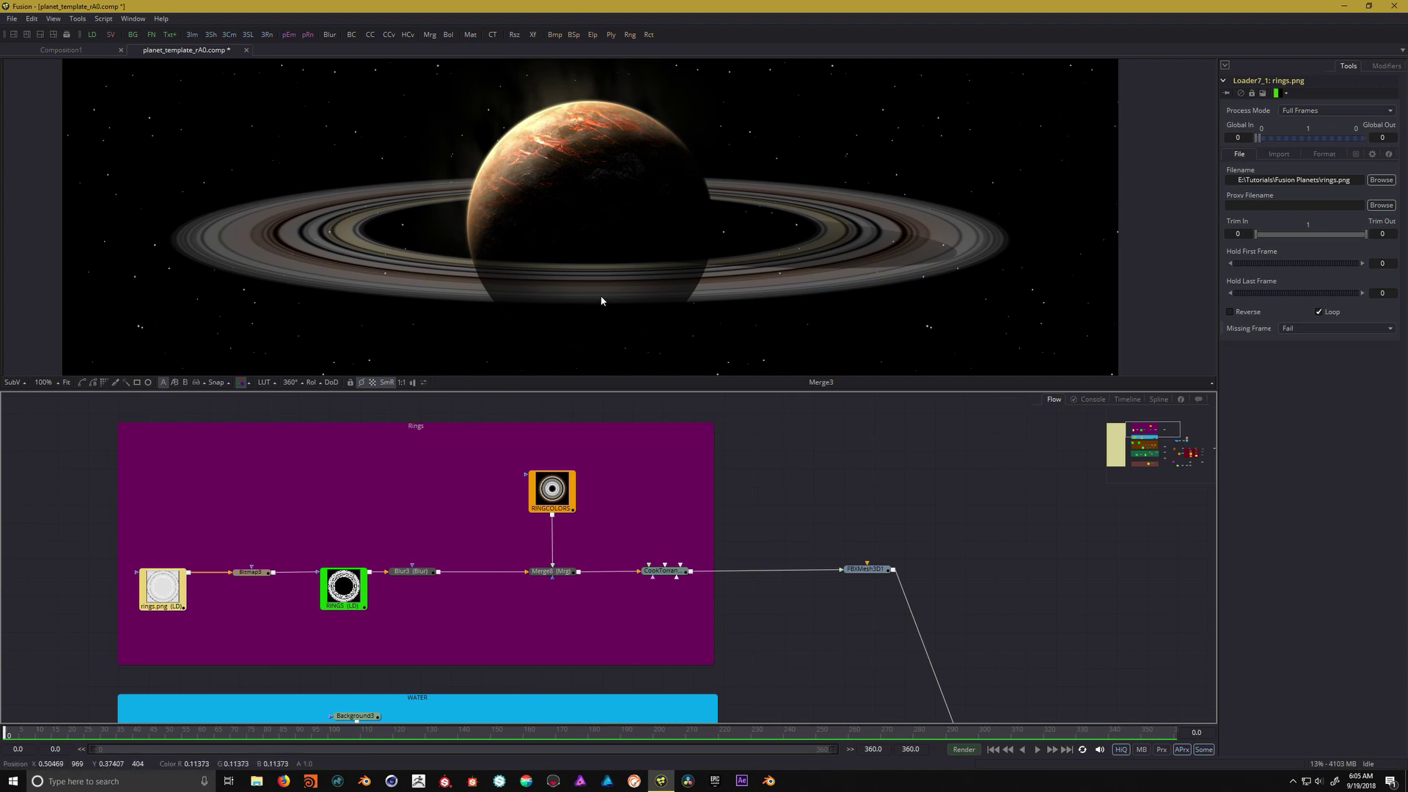
left_click(27, 34)
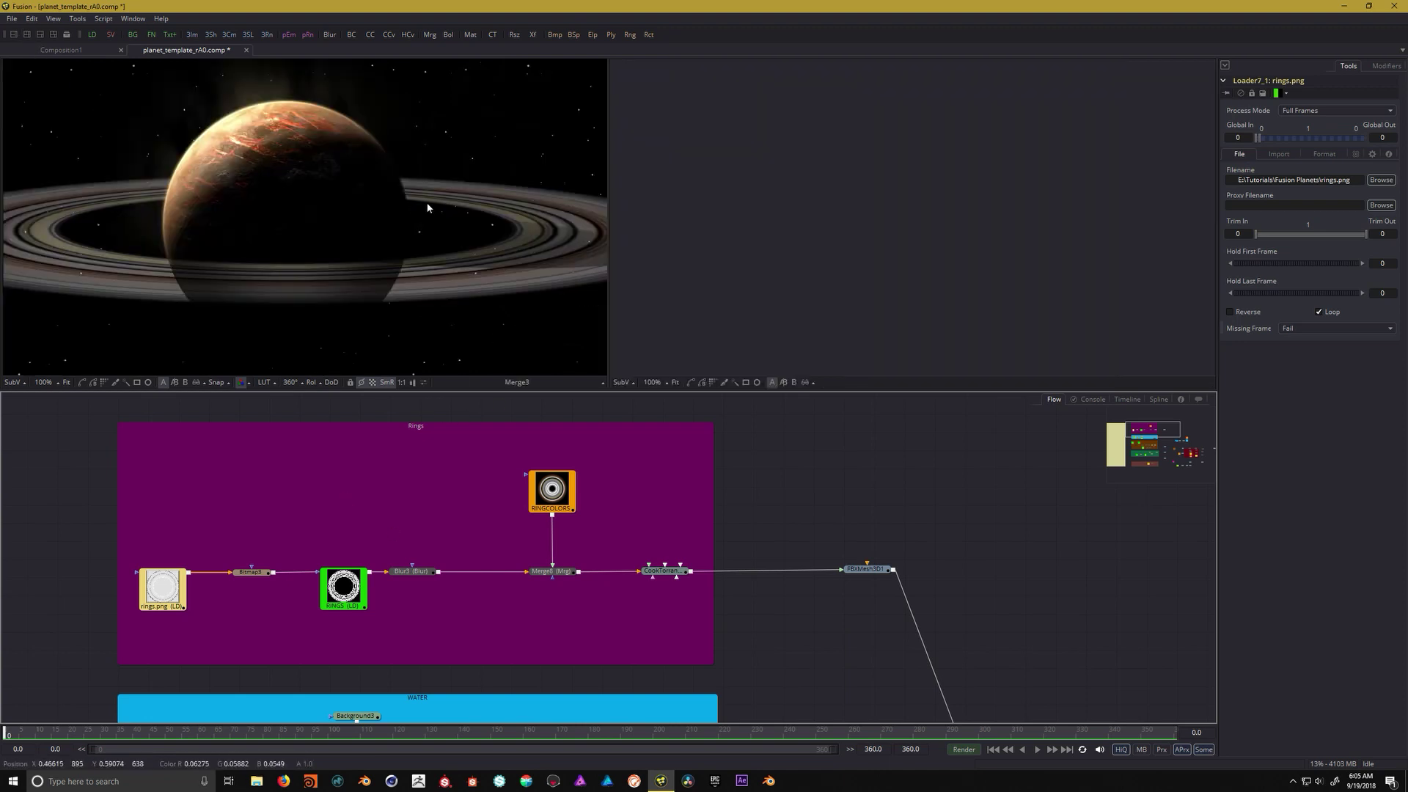
key("1")
scroll(399, 242, "down", 8)
left_click_drag(362, 230, 309, 218)
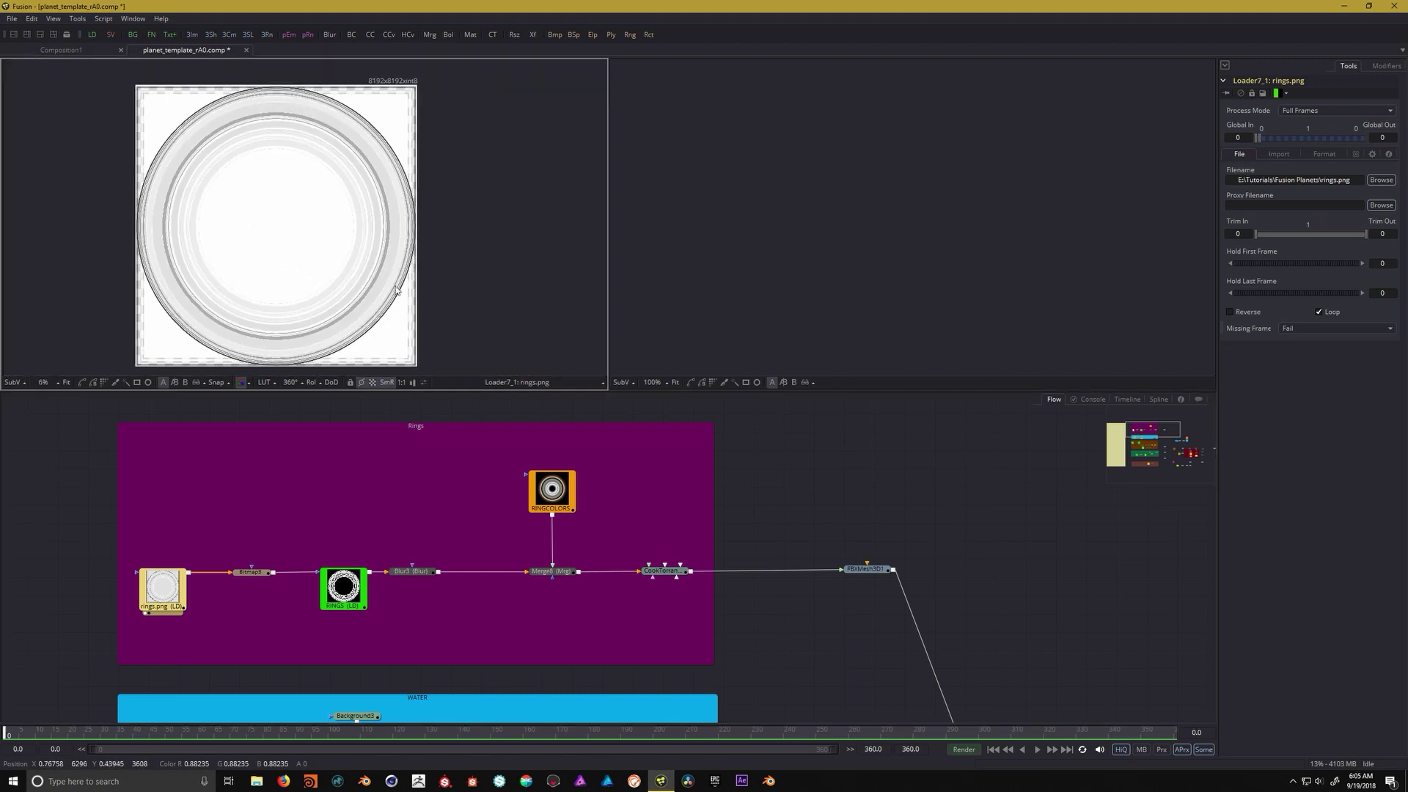
Show the final Merge3 composite in the second view
scroll(892, 526, "down", 6)
left_click_drag(981, 554, 725, 450)
scroll(762, 506, "up", 2)
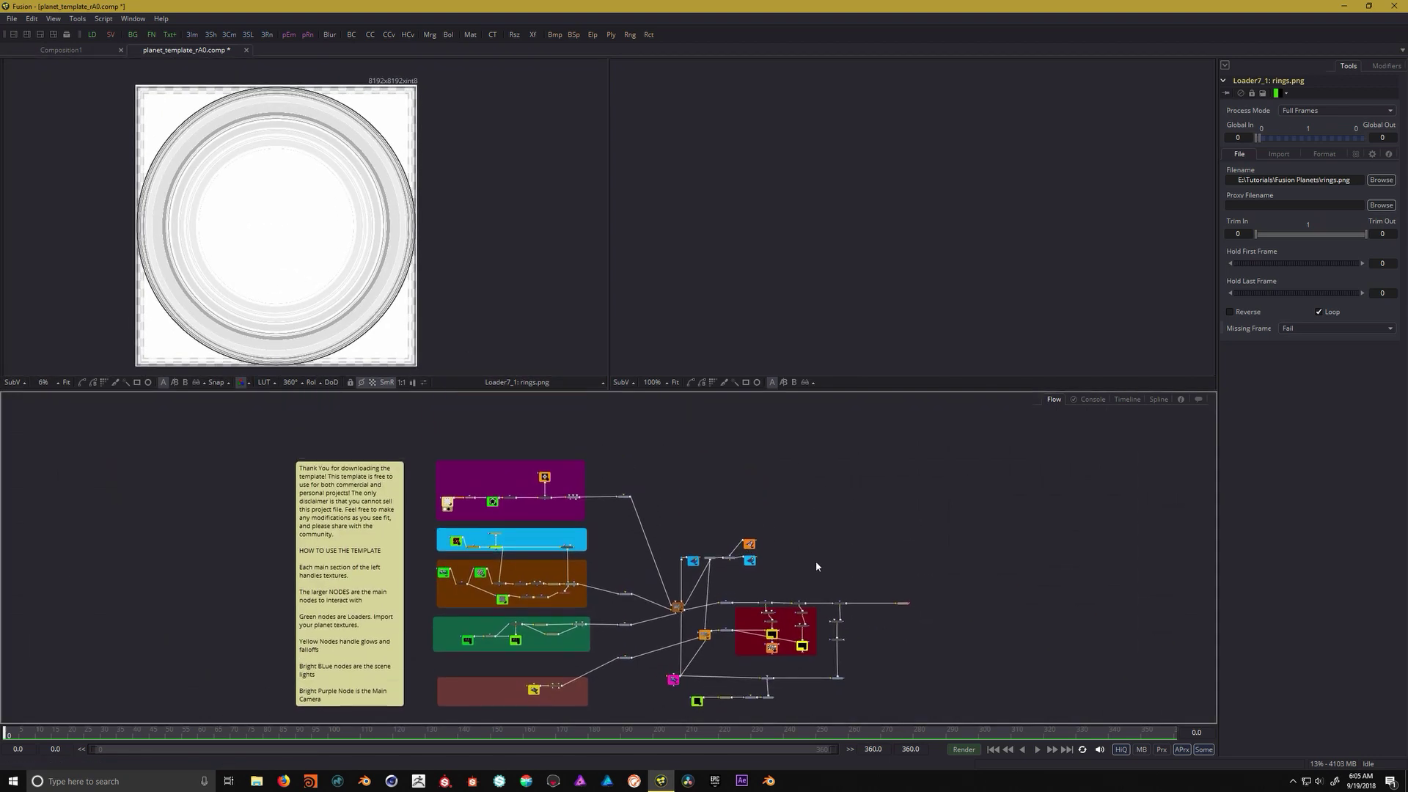
scroll(807, 555, "up", 5)
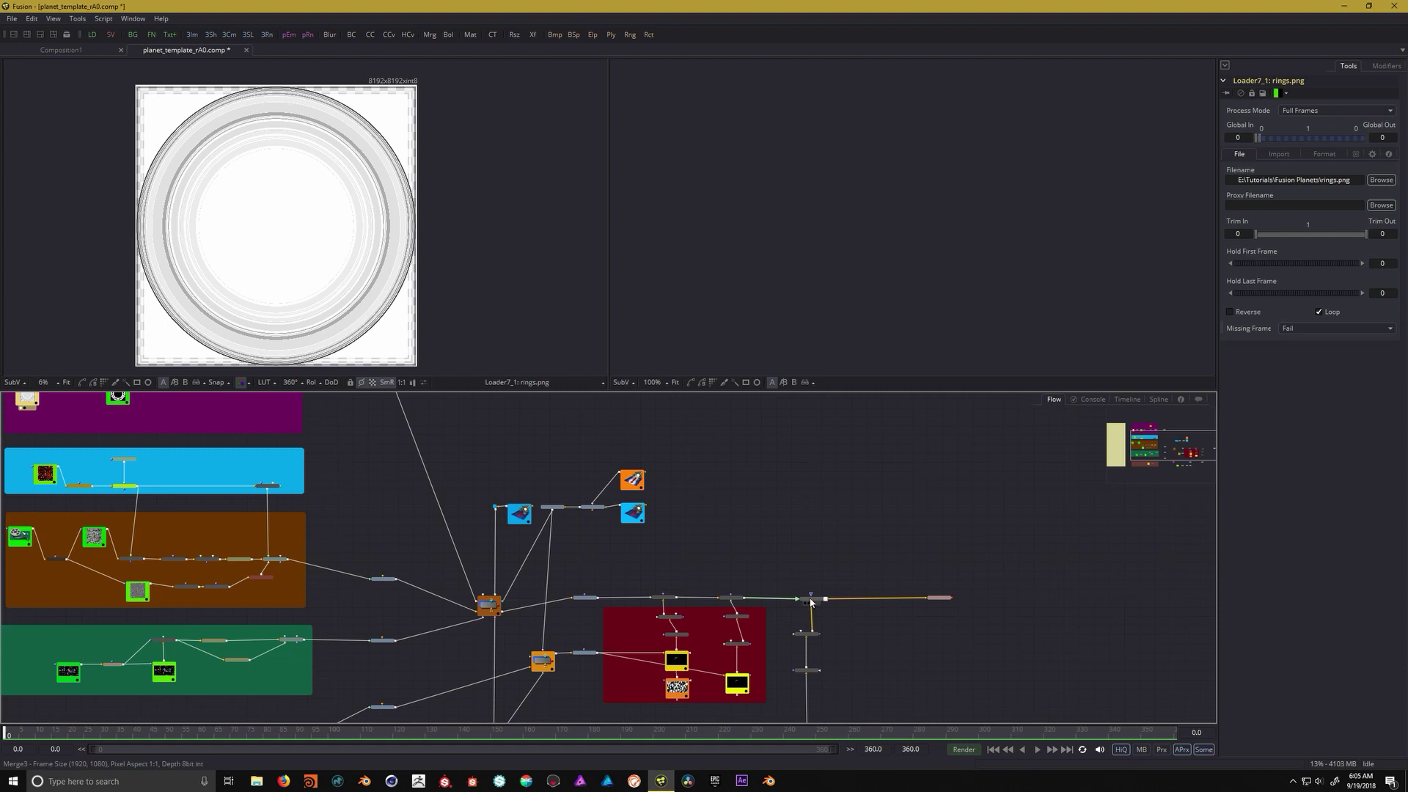
left_click(809, 600)
key("2")
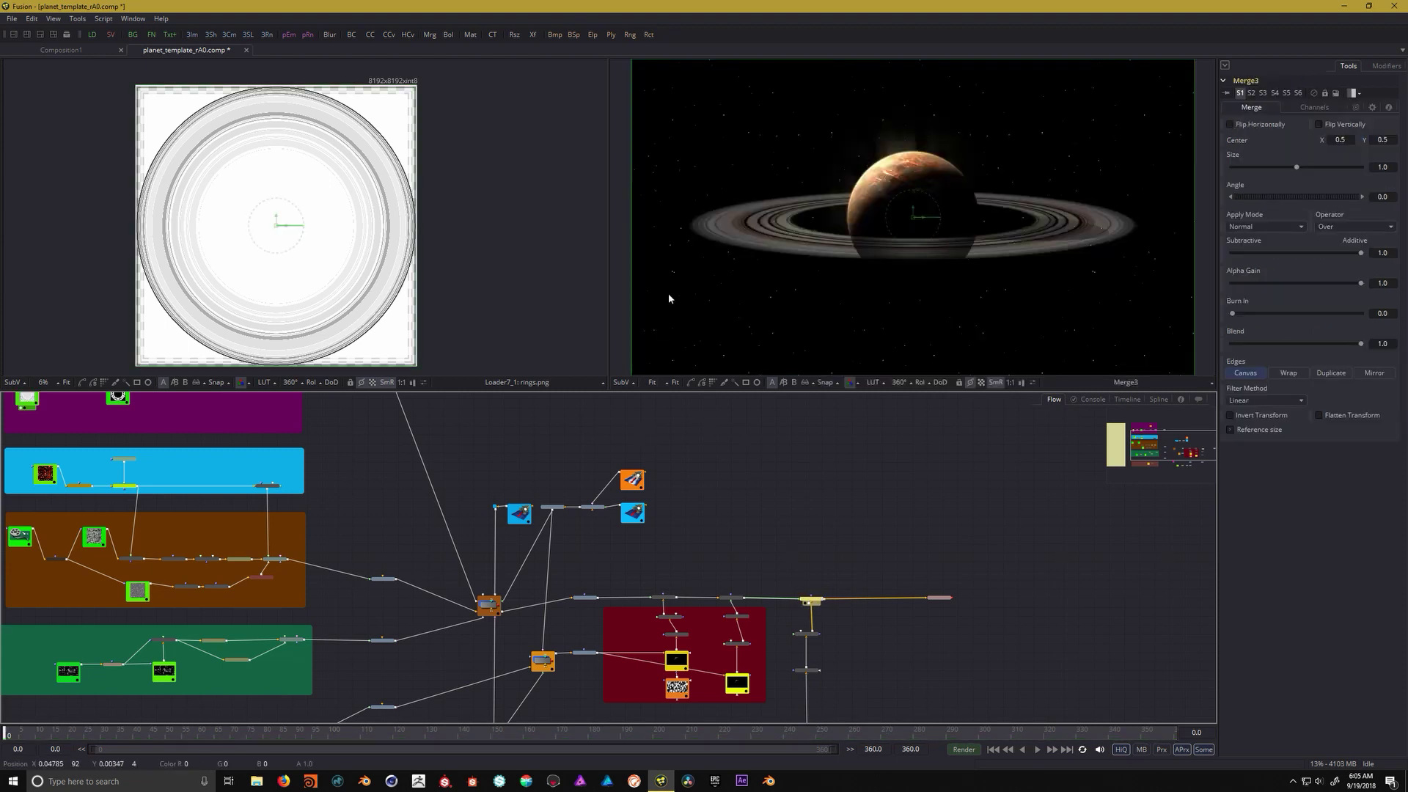
Check the Bitmap3 mask settings in the Rings group and view the RINGS loader's masked image up close in the first view
left_click_drag(311, 472, 722, 722)
scroll(723, 719, "up", 3)
left_click(351, 579)
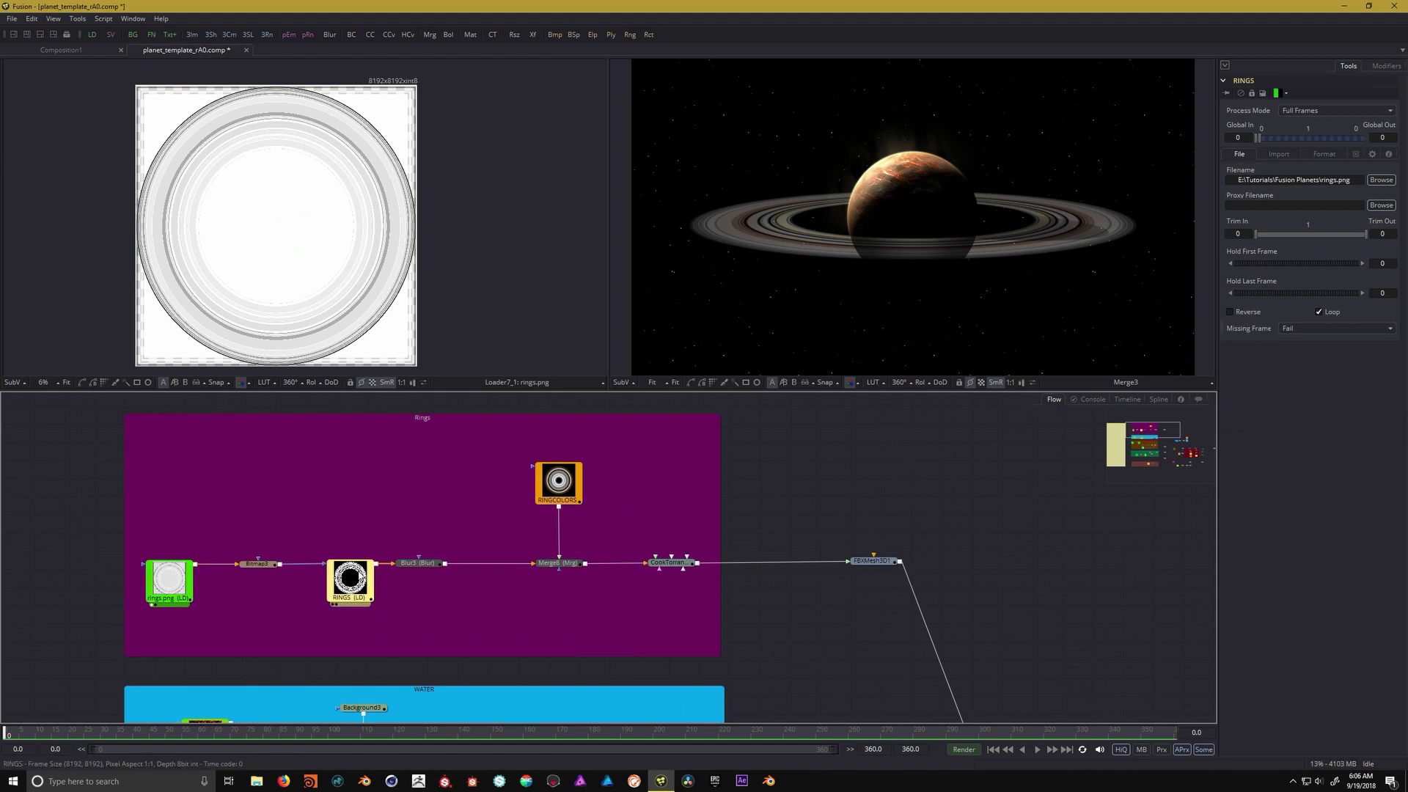
left_click(260, 565)
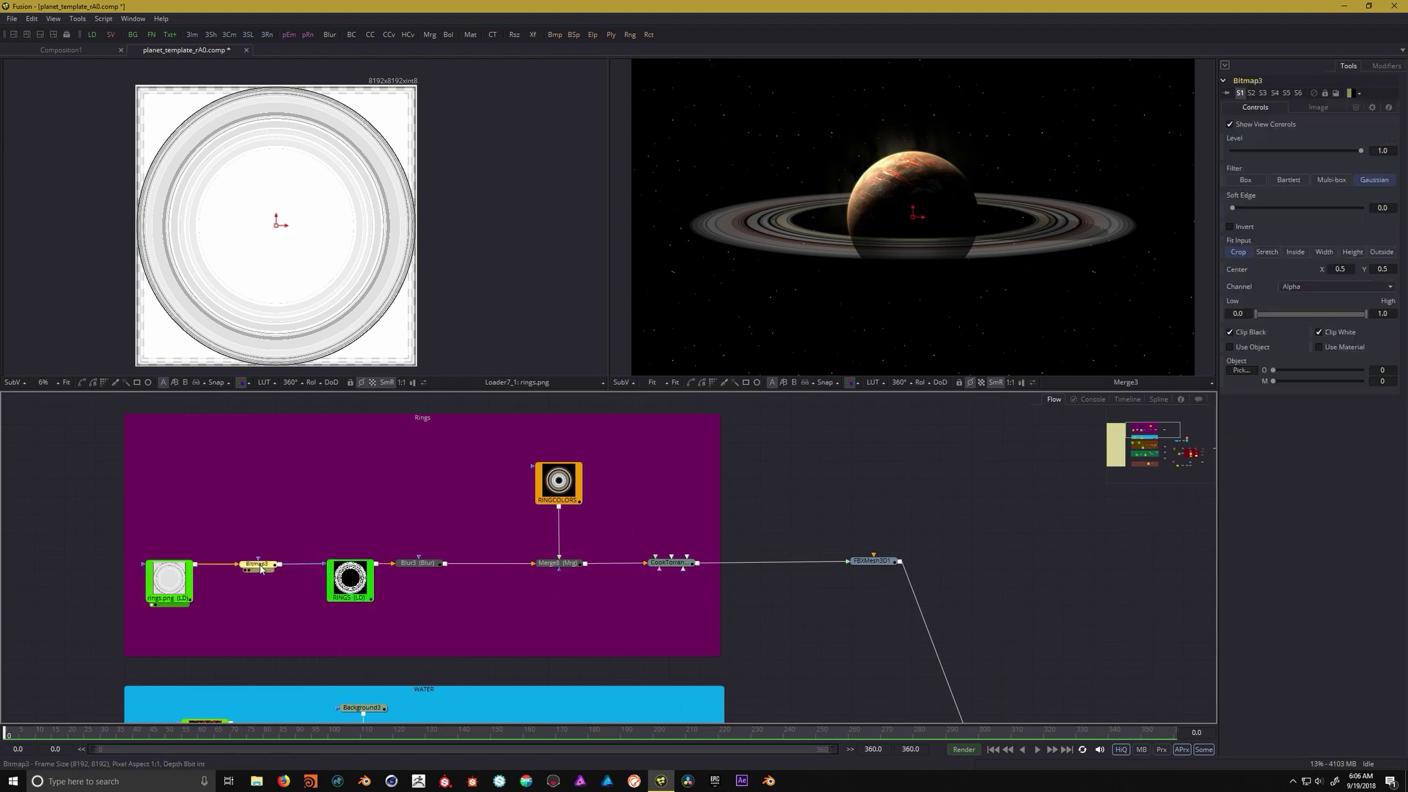
left_click(350, 579)
key("1")
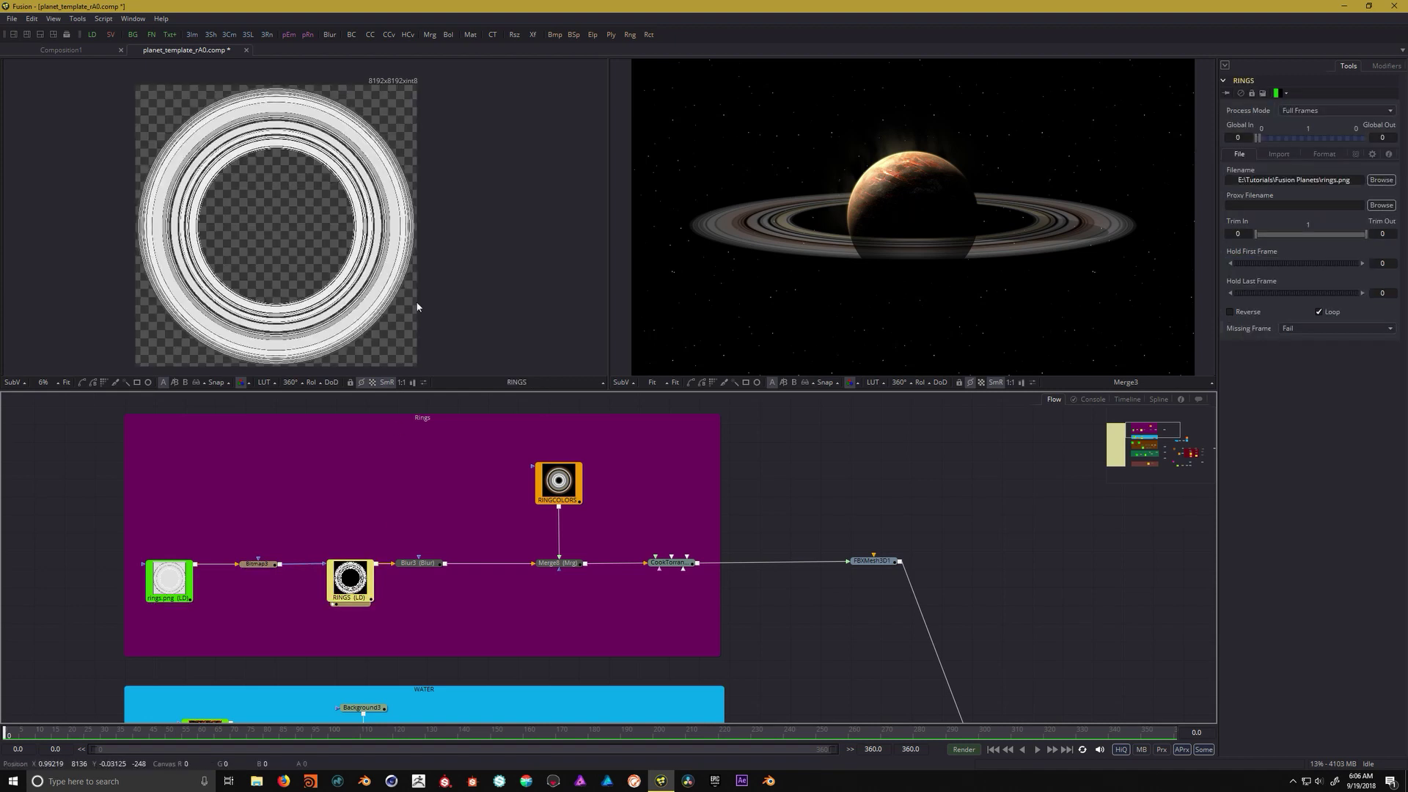
scroll(440, 169, "up", 3)
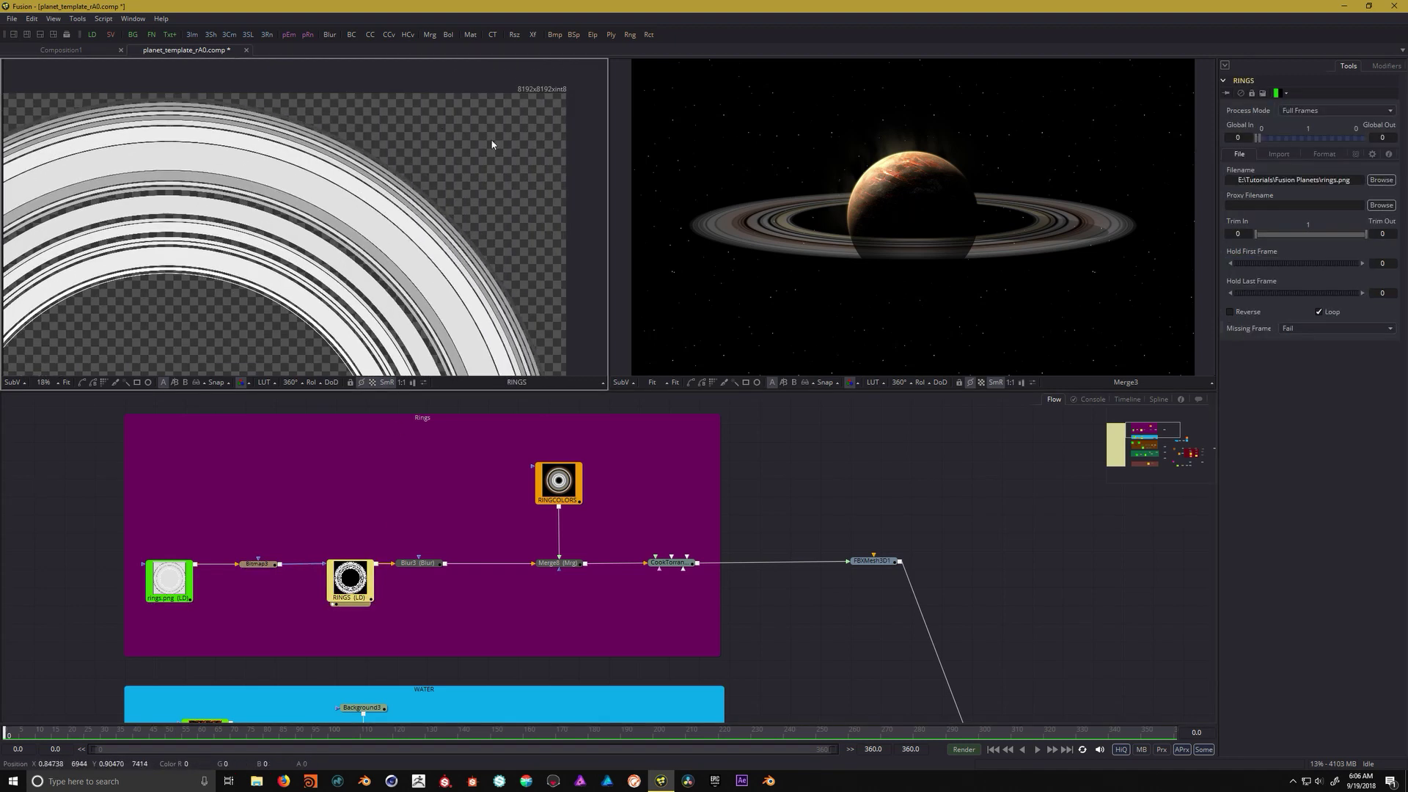
left_click_drag(401, 222, 383, 164)
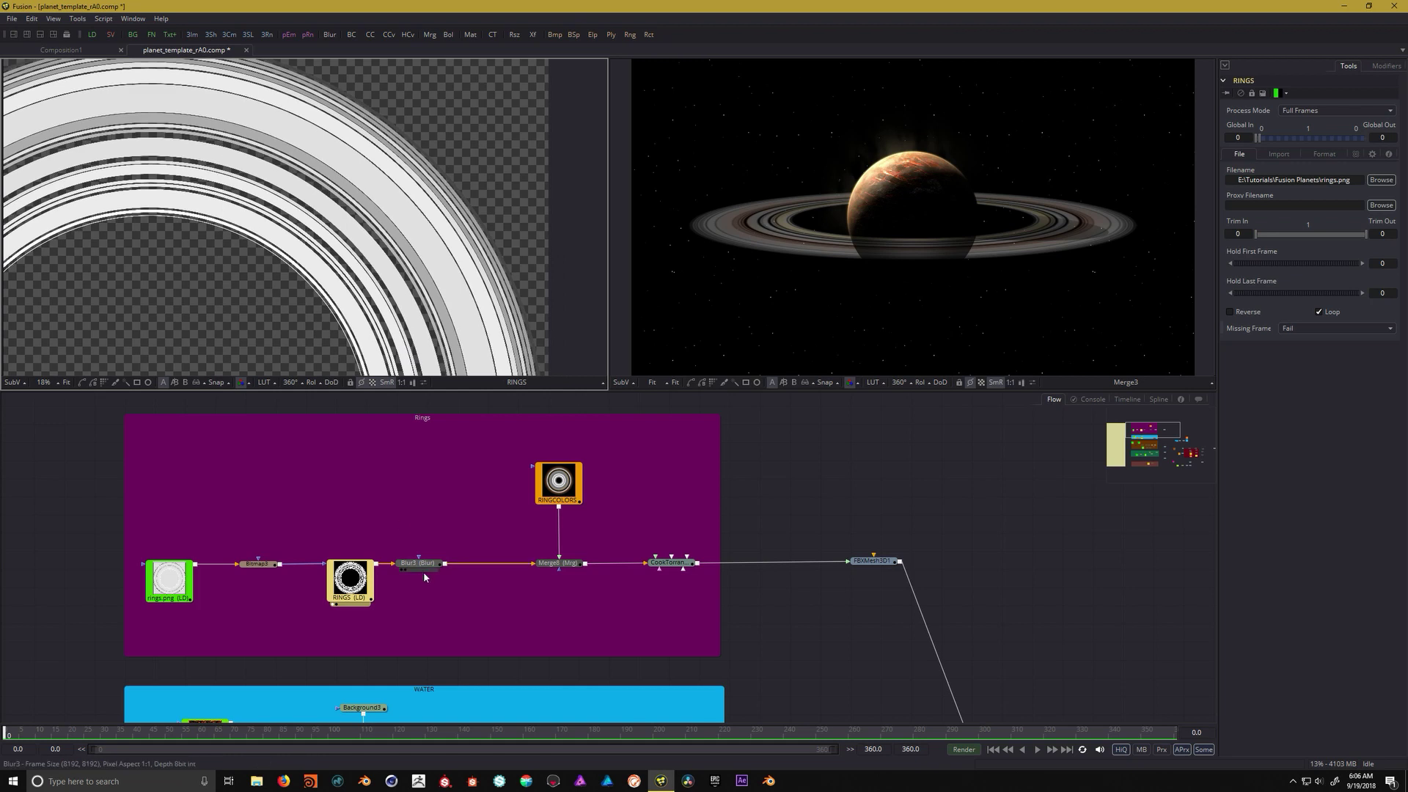
View the Blur3 result in the first view and open the RINGCOLORS background's gradient settings
left_click(425, 569)
key("1")
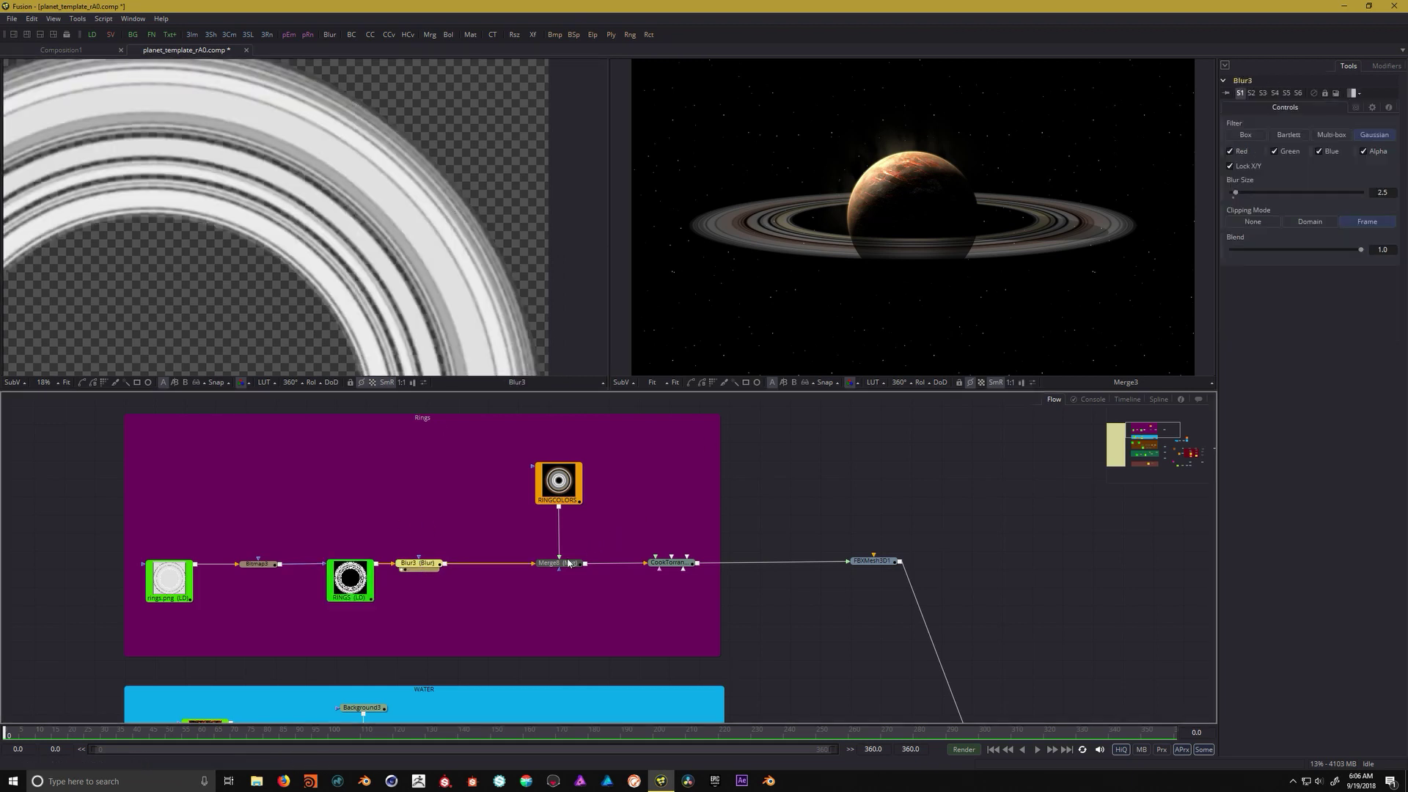
left_click(557, 493)
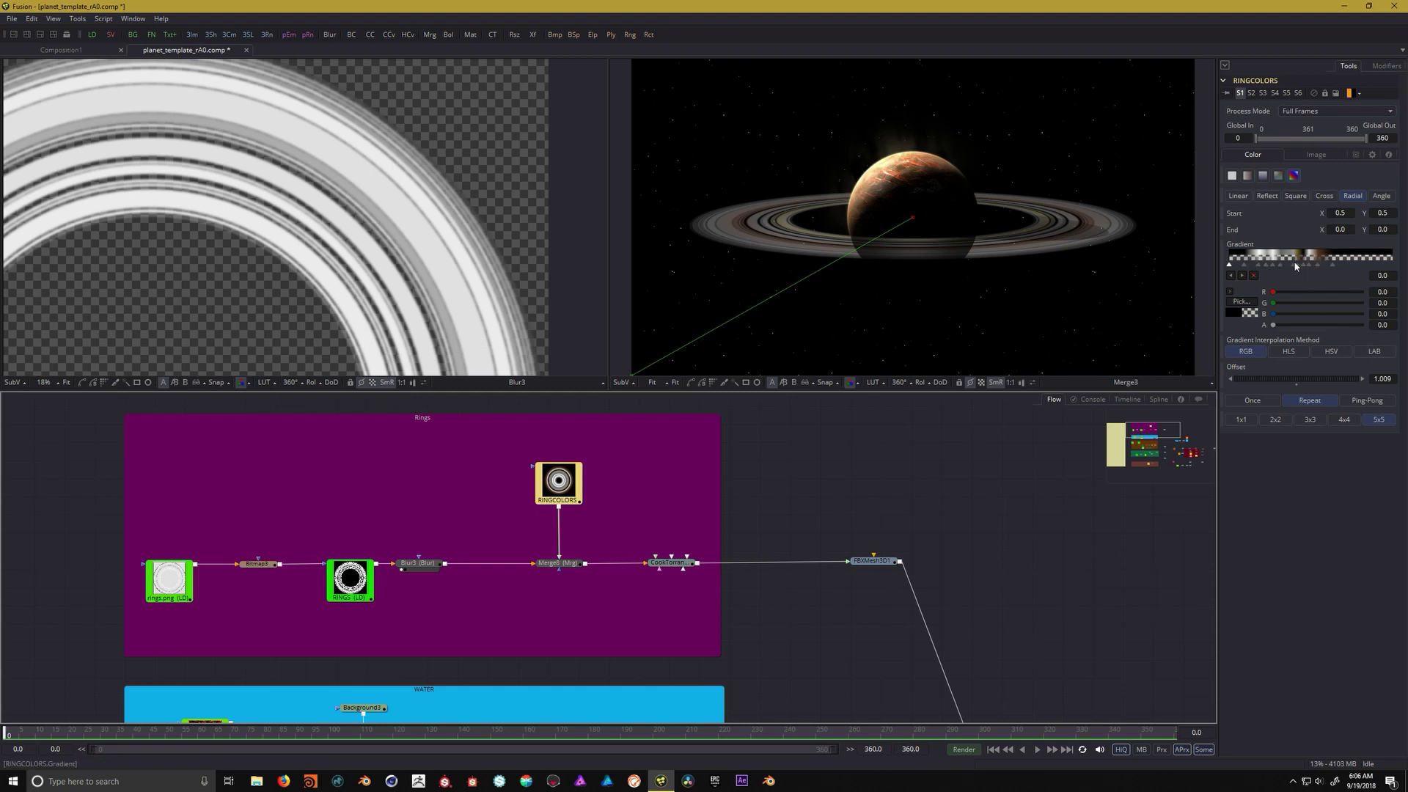
Check the FBXMesh3D1 ring mesh's settings and trace its connection down to the main 3D scene
left_click_drag(835, 496, 425, 459)
left_click(486, 528)
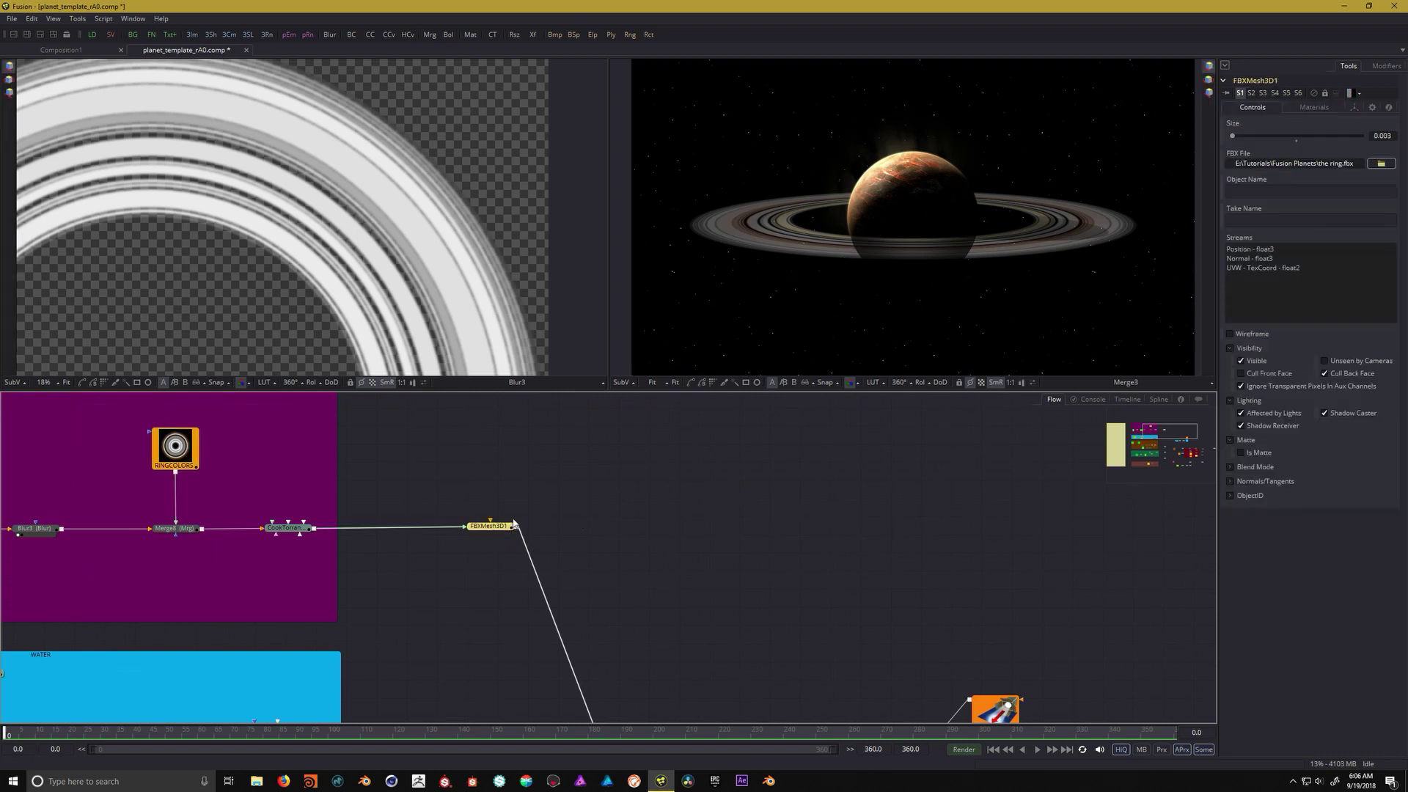
scroll(575, 513, "down", 10)
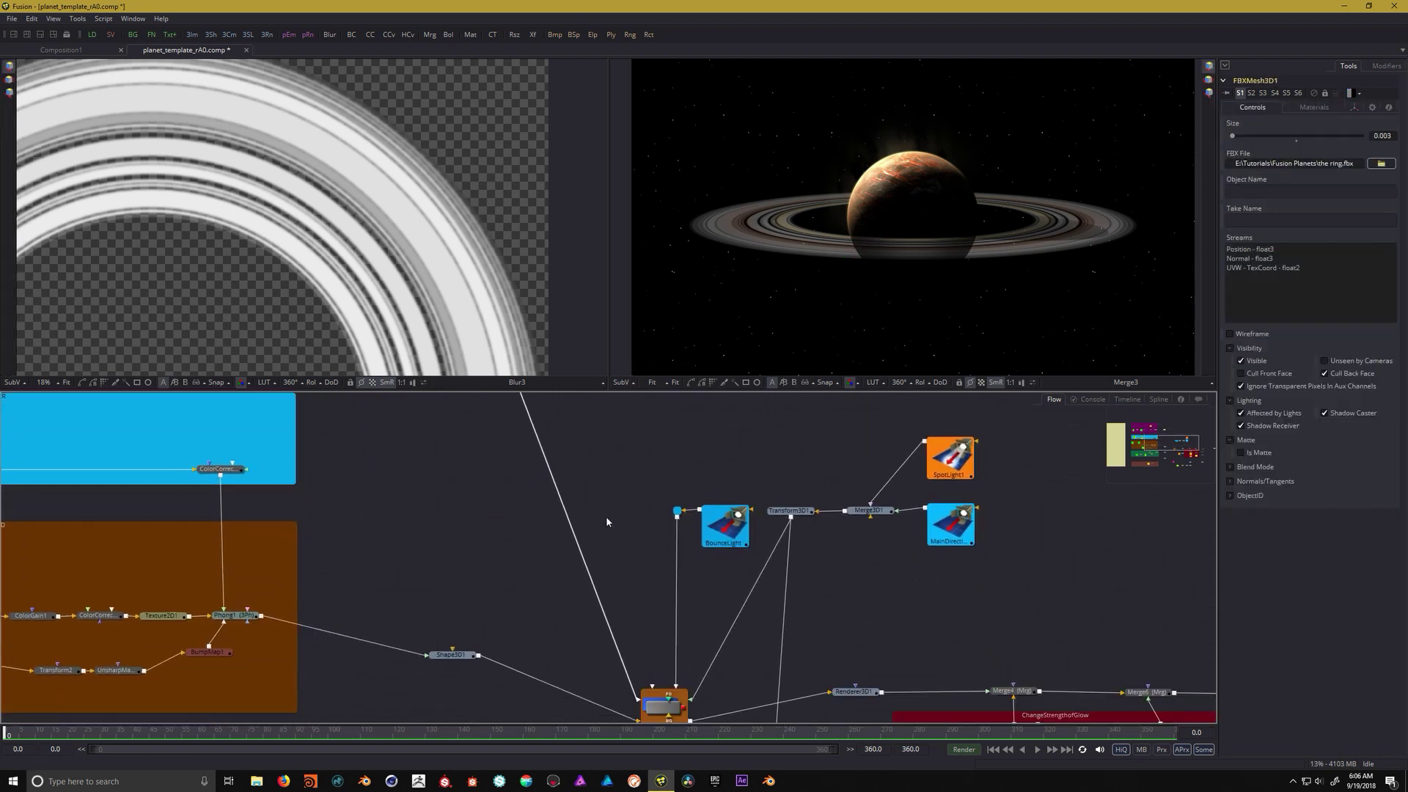
left_click_drag(616, 476, 585, 543)
left_click_drag(583, 716, 552, 618)
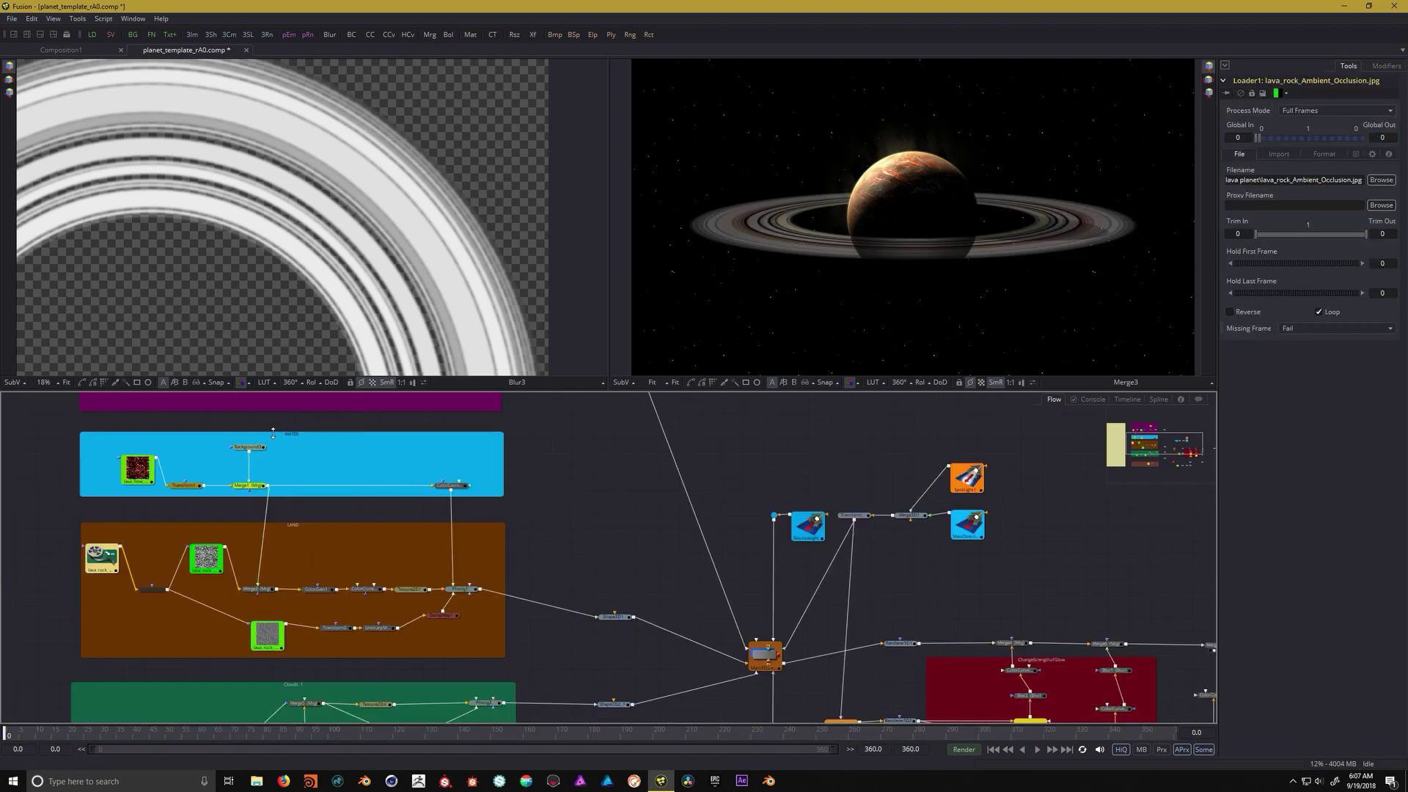
View the lava_rock_Ambient_Occlusion.jpg and lava_rock_Base_Color.jpg loader images from the LAND group in the first view
left_click_drag(251, 517, 331, 505)
scroll(276, 568, "up", 3)
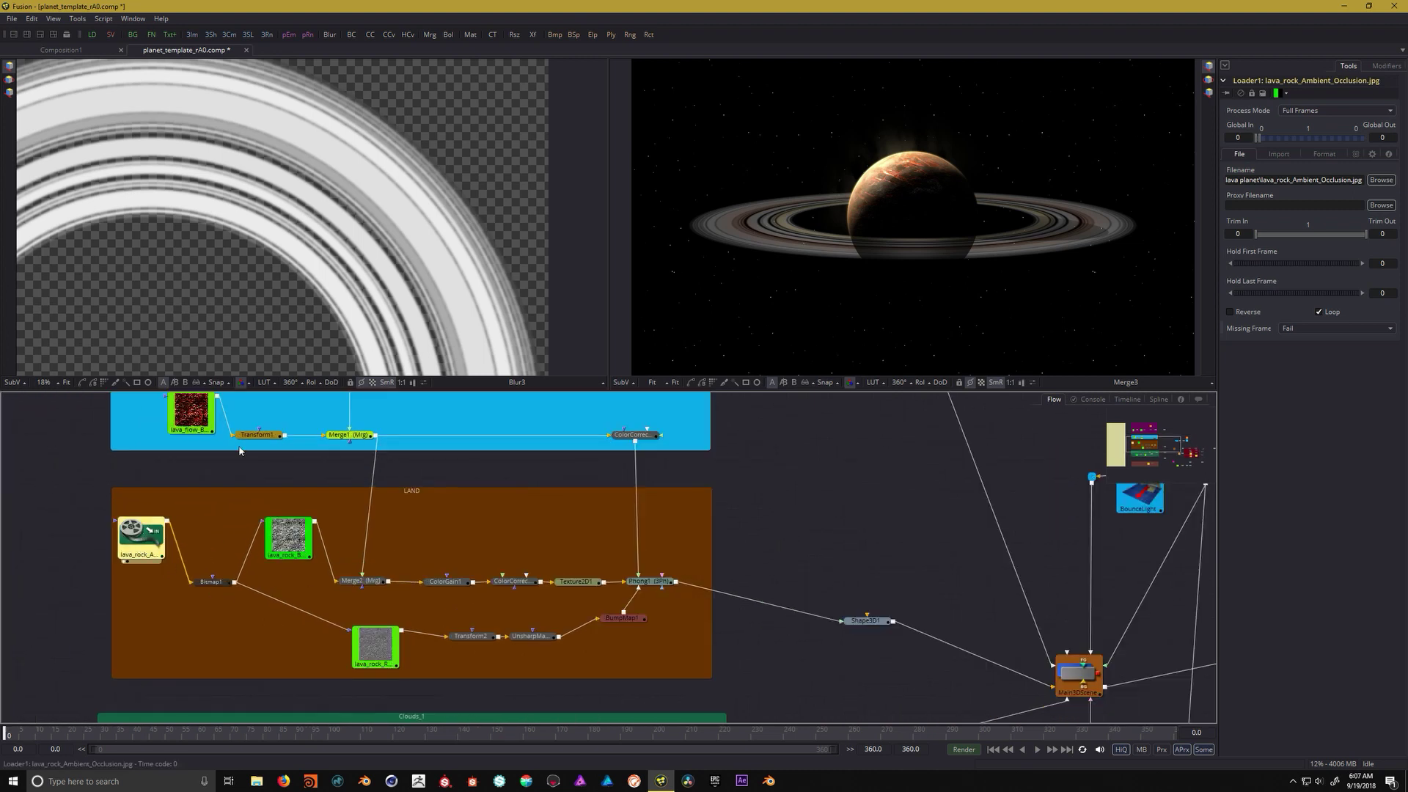
key("1")
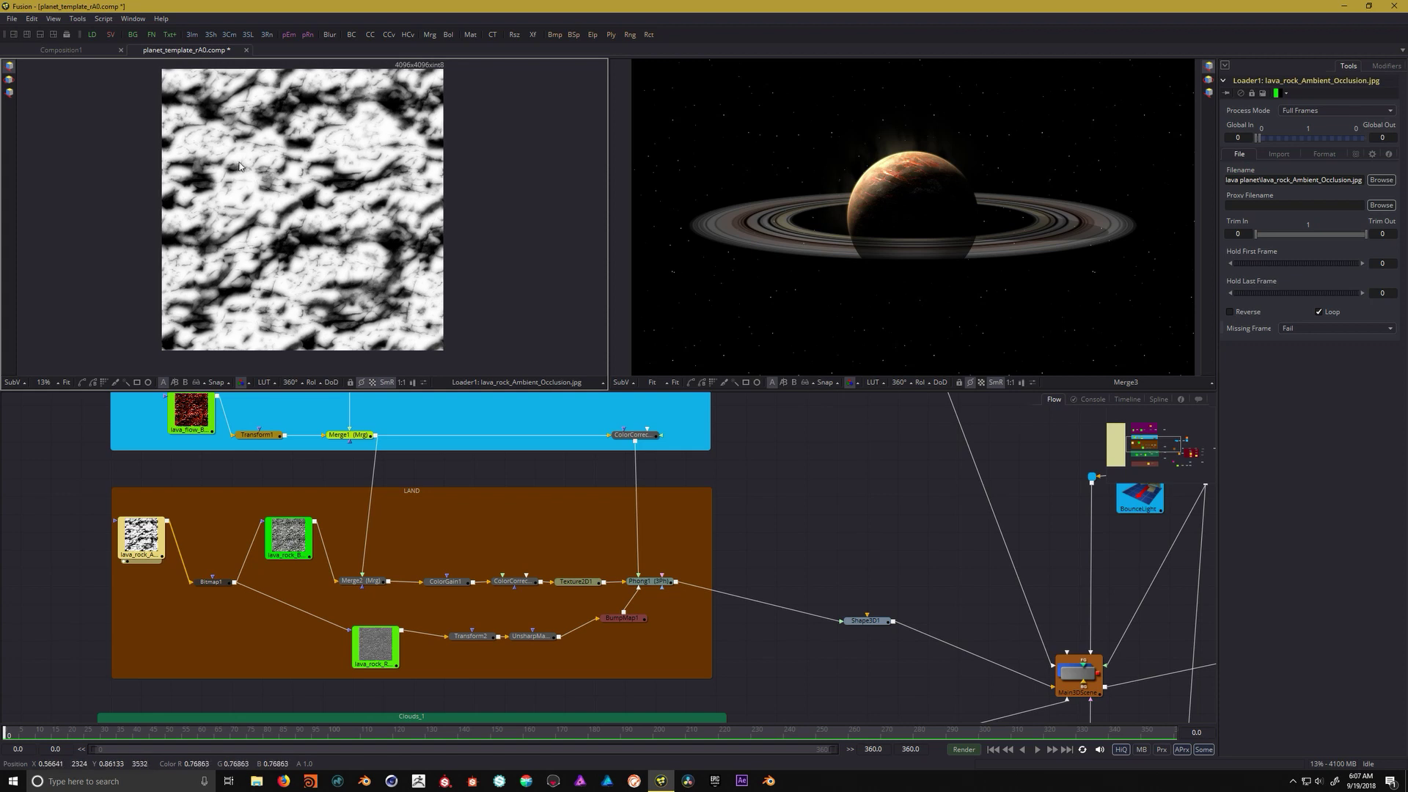
left_click(265, 539)
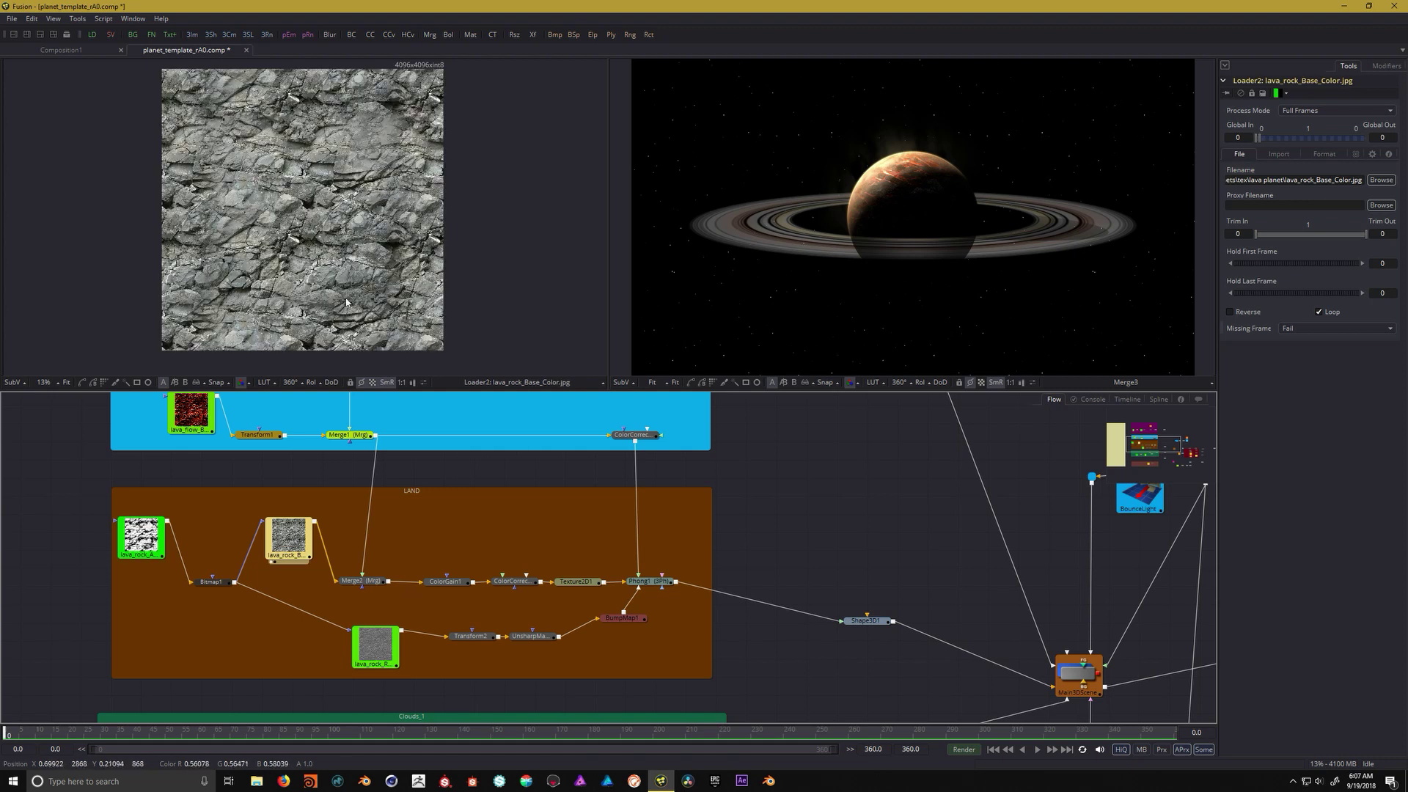
Inspect the settings of Merge2, where the lava flow branch joins the rock base colour
left_click_drag(326, 537, 263, 558)
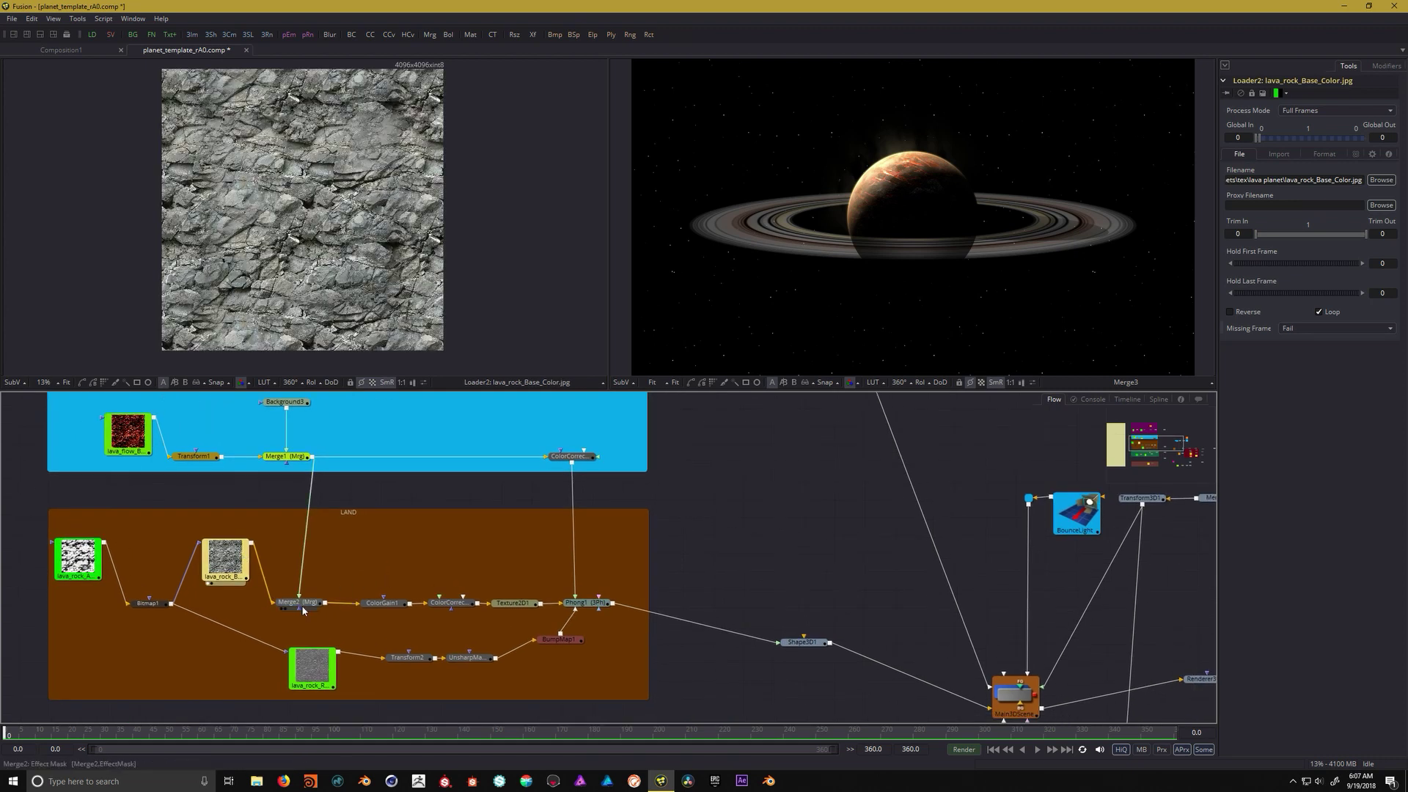
left_click(303, 607)
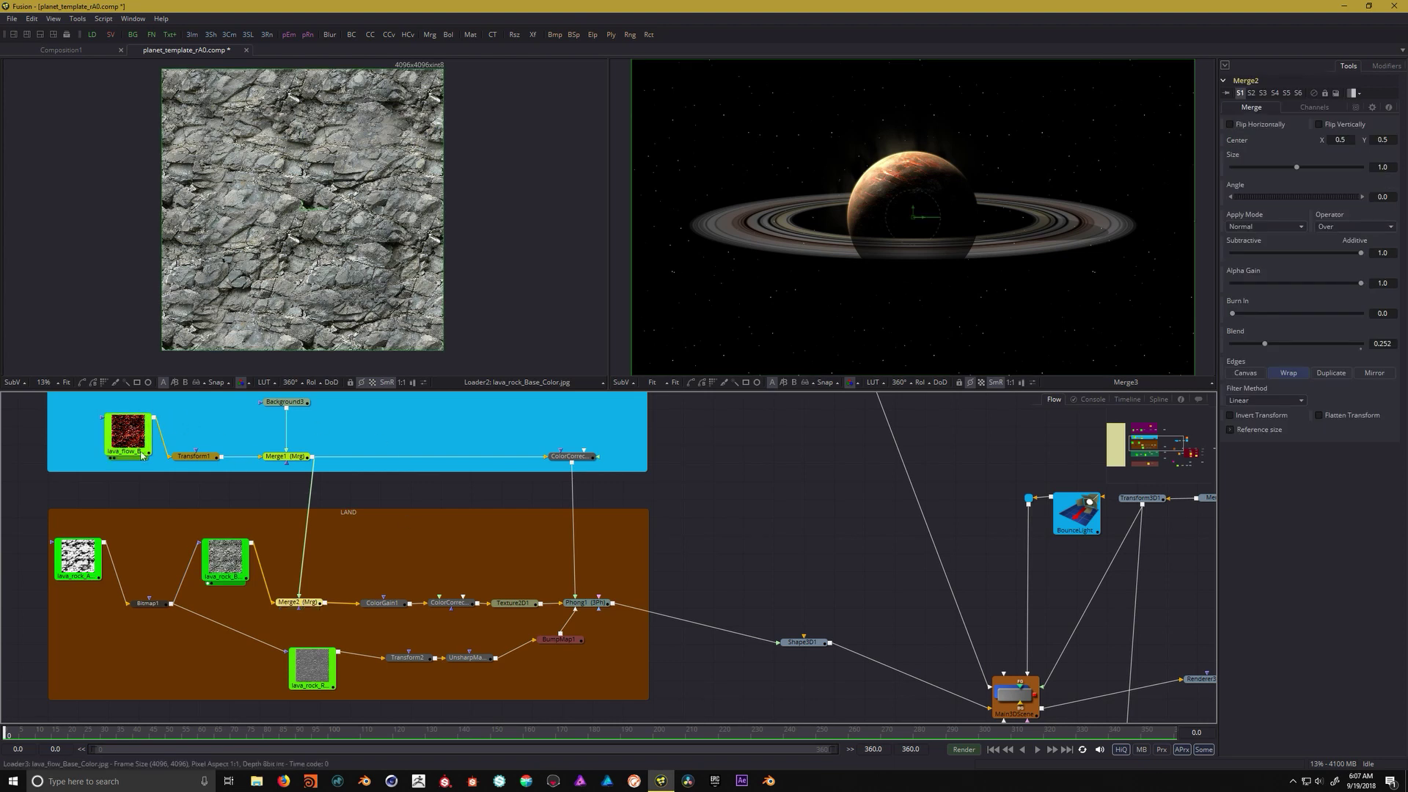
left_click_drag(417, 478, 397, 484)
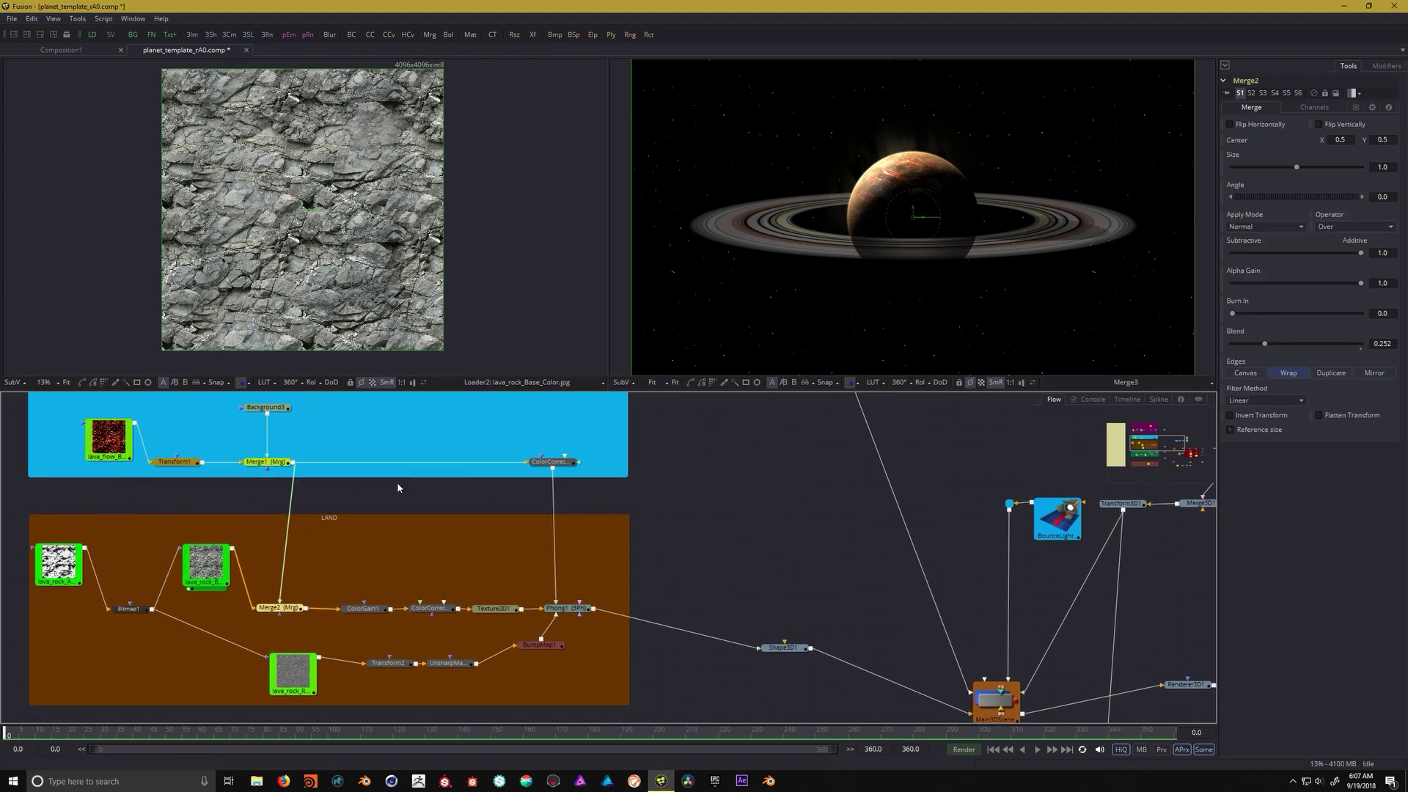
Show the ColorGain1 result in the first view and set its gain to 1.075
left_click(369, 610)
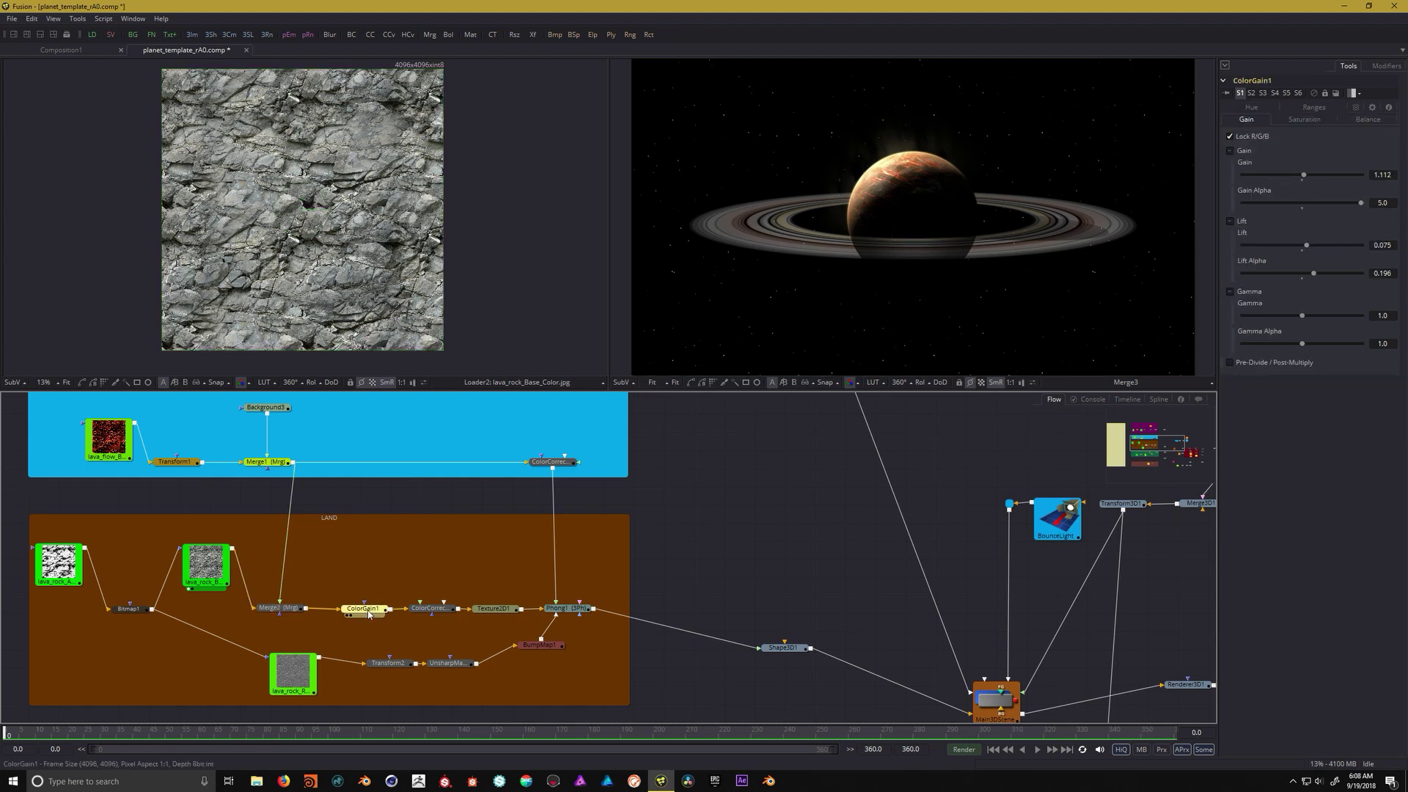
key("1")
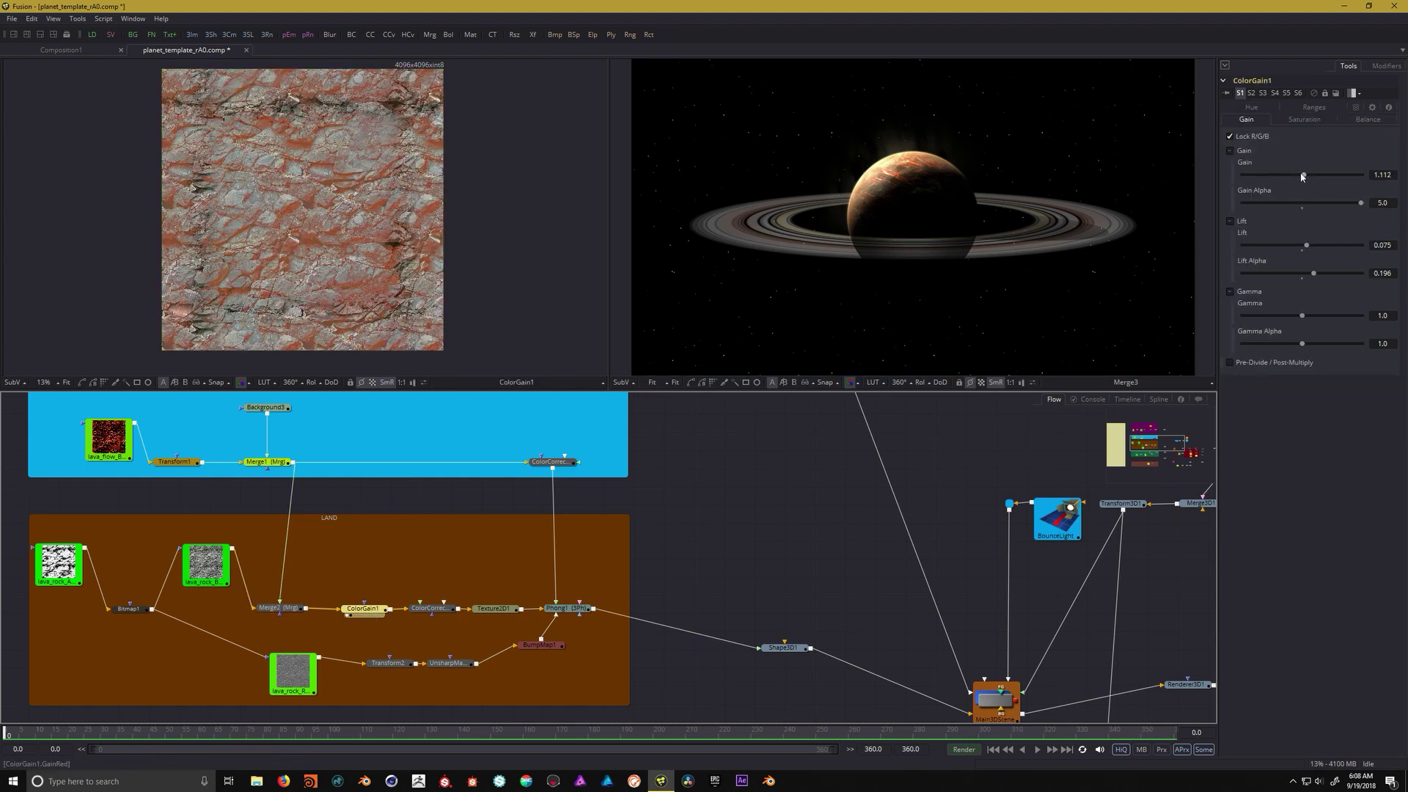
mouse_move(1302, 176)
left_mouse_down()
mouse_move(1332, 173)
mouse_move(1301, 184)
left_mouse_up()
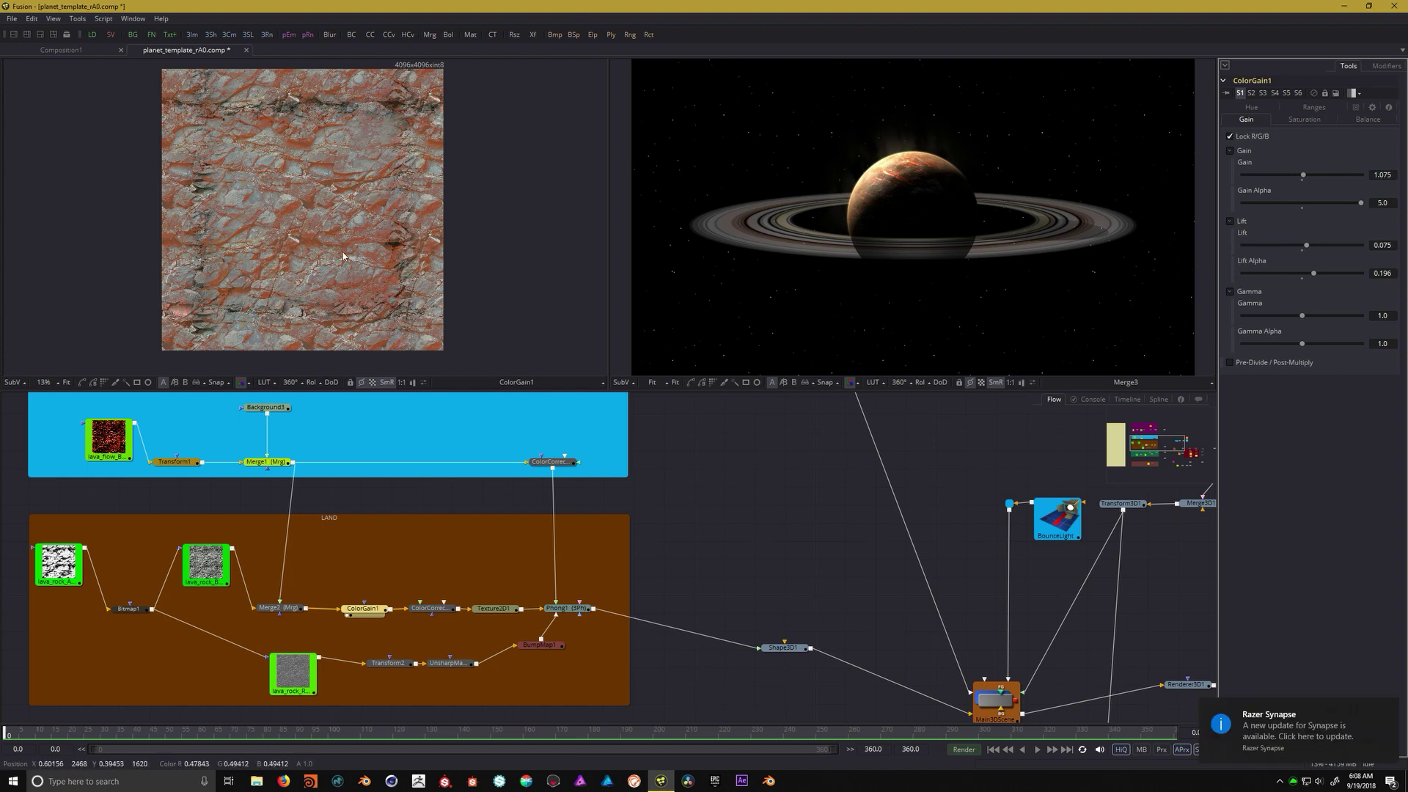
Show ColorCorrector2 in the first view and shift its highlights tint towards yellow with a strength of 0.1255
left_click(432, 611)
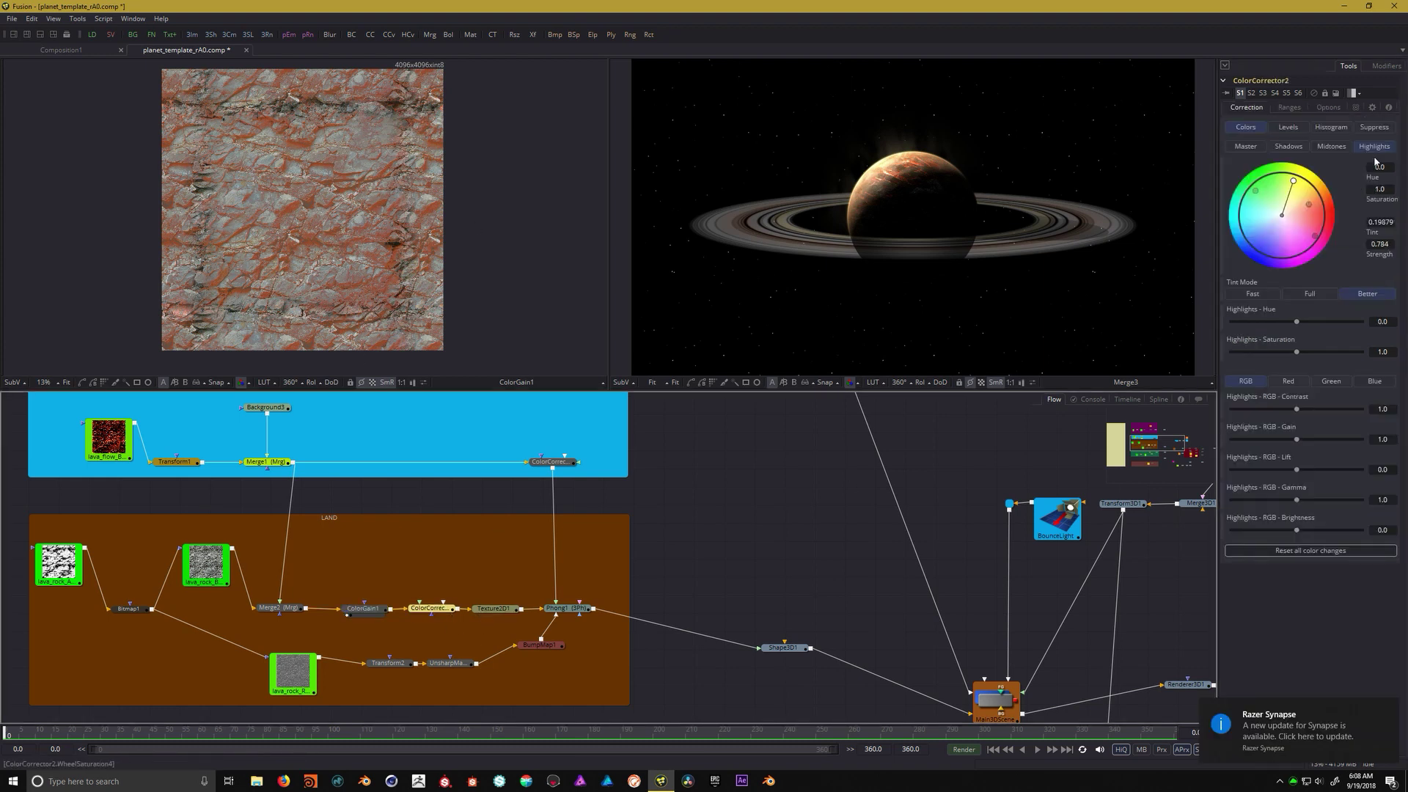
left_click_drag(1293, 184, 1269, 217)
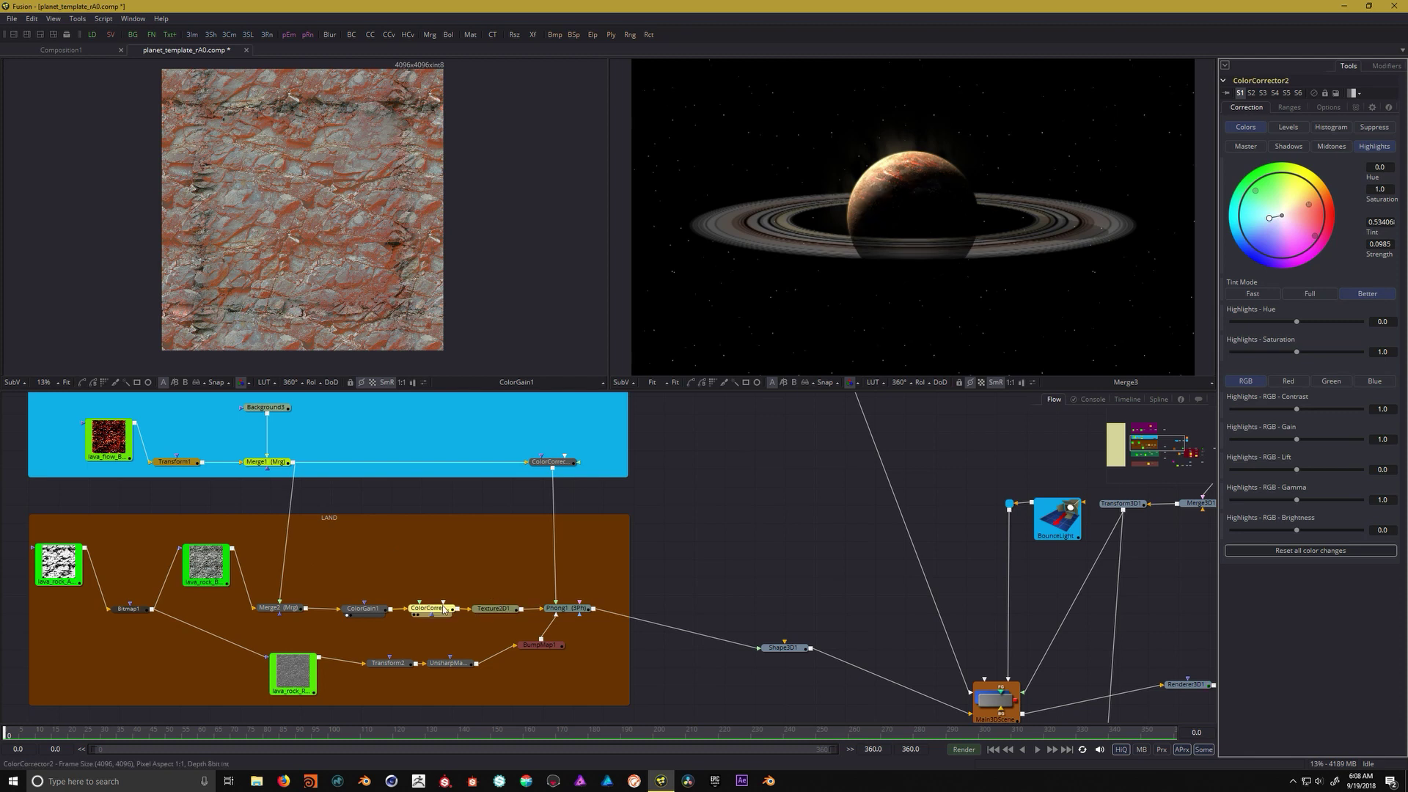
mouse_move(1277, 202)
left_mouse_down()
mouse_move(1307, 219)
mouse_move(1271, 250)
mouse_move(1260, 221)
mouse_move(1286, 202)
left_mouse_up()
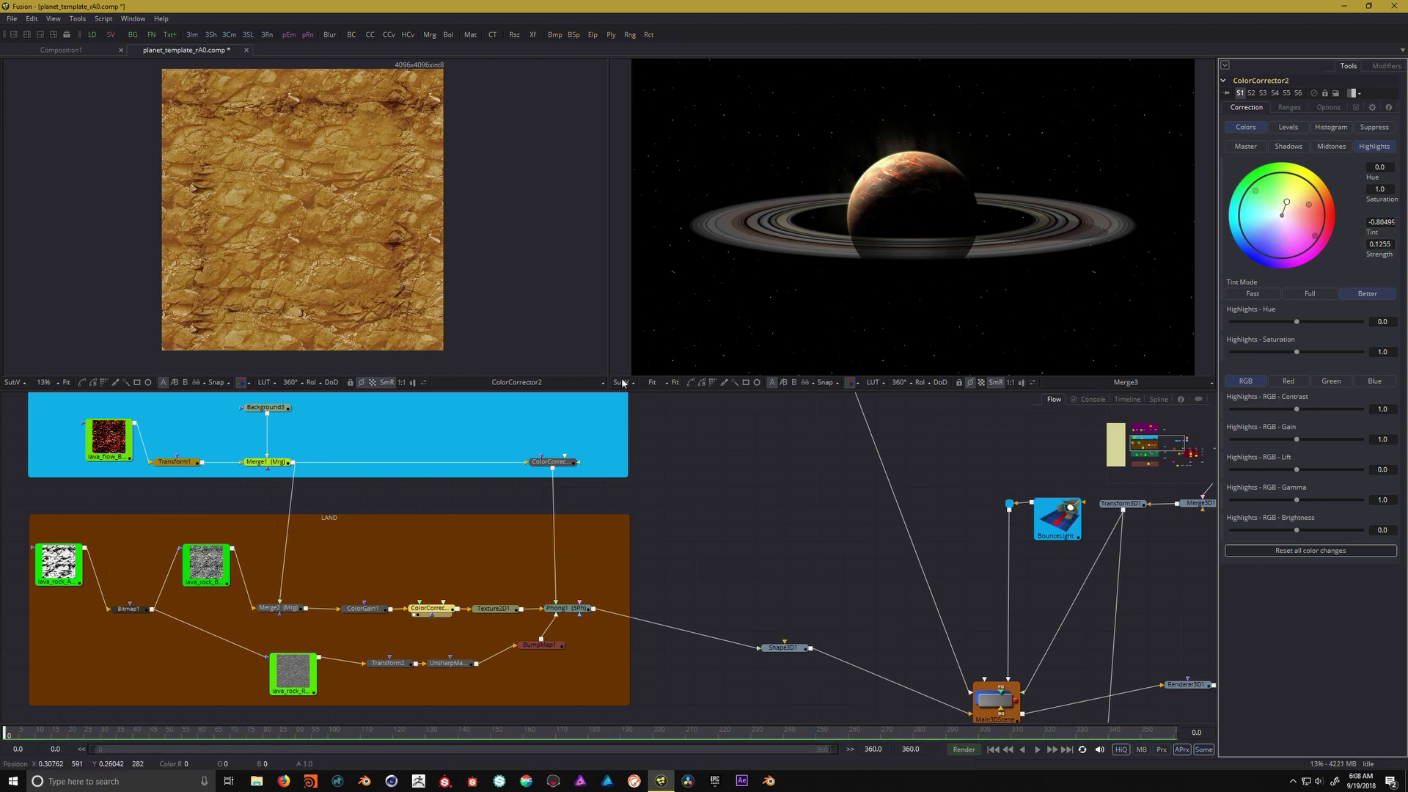
Adjust Texture2D1's U scale to 0.599 and open the Phong1 material's settings
left_click(495, 608)
mouse_move(1251, 196)
left_mouse_down()
mouse_move(1275, 197)
mouse_move(1247, 201)
left_mouse_up()
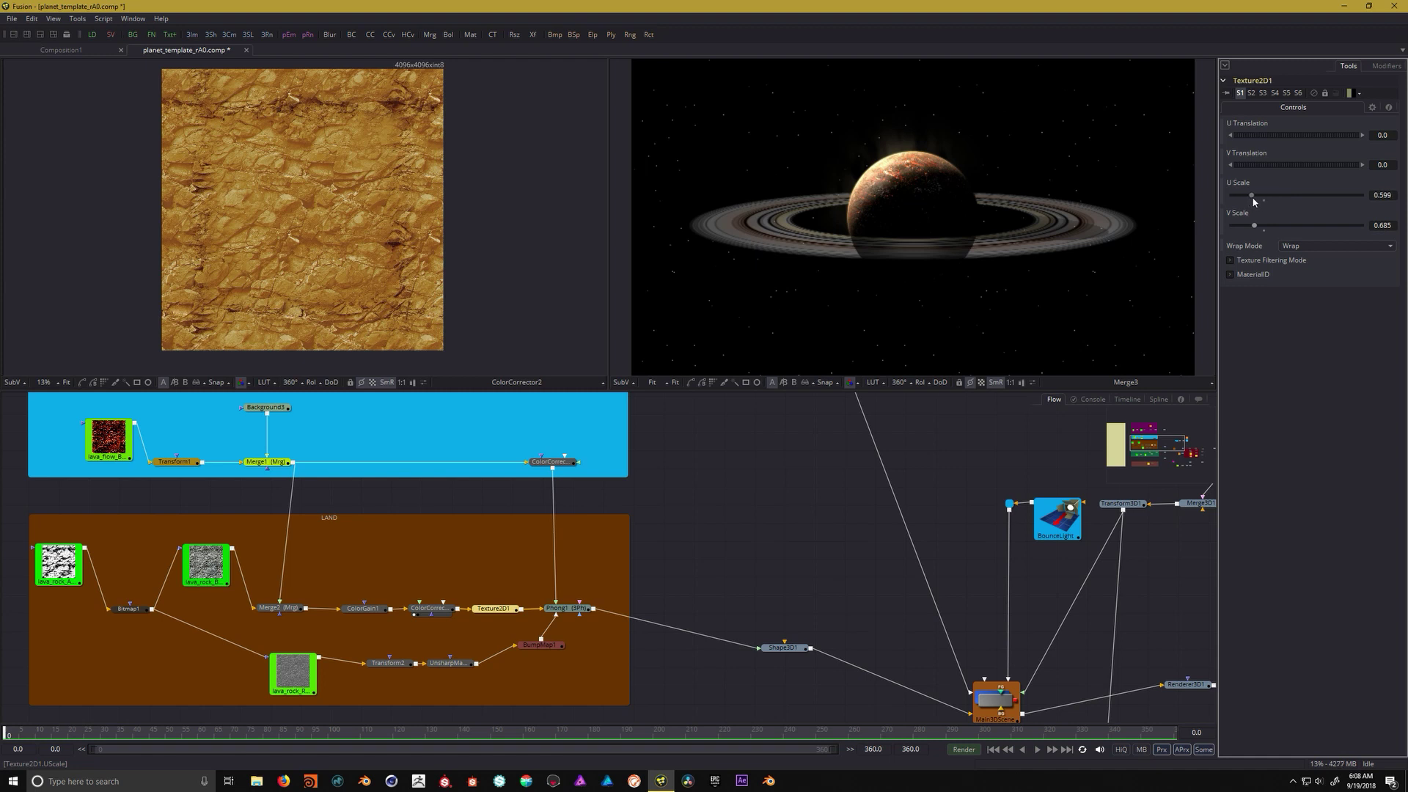
left_click(574, 613)
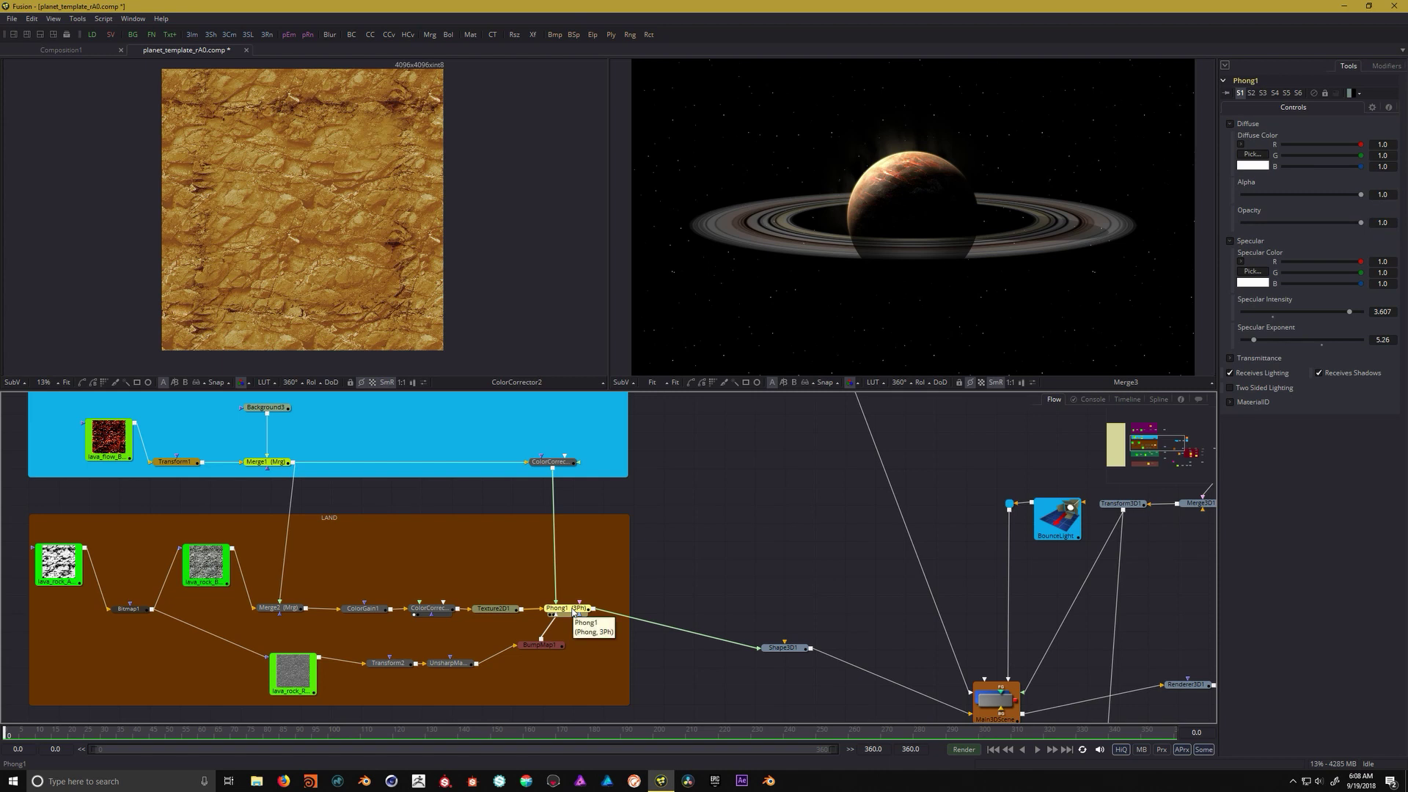
View the lava_rock_Roughness.jpg loader image in the first view and the planet surface up close in the second
left_click_drag(232, 580, 285, 567)
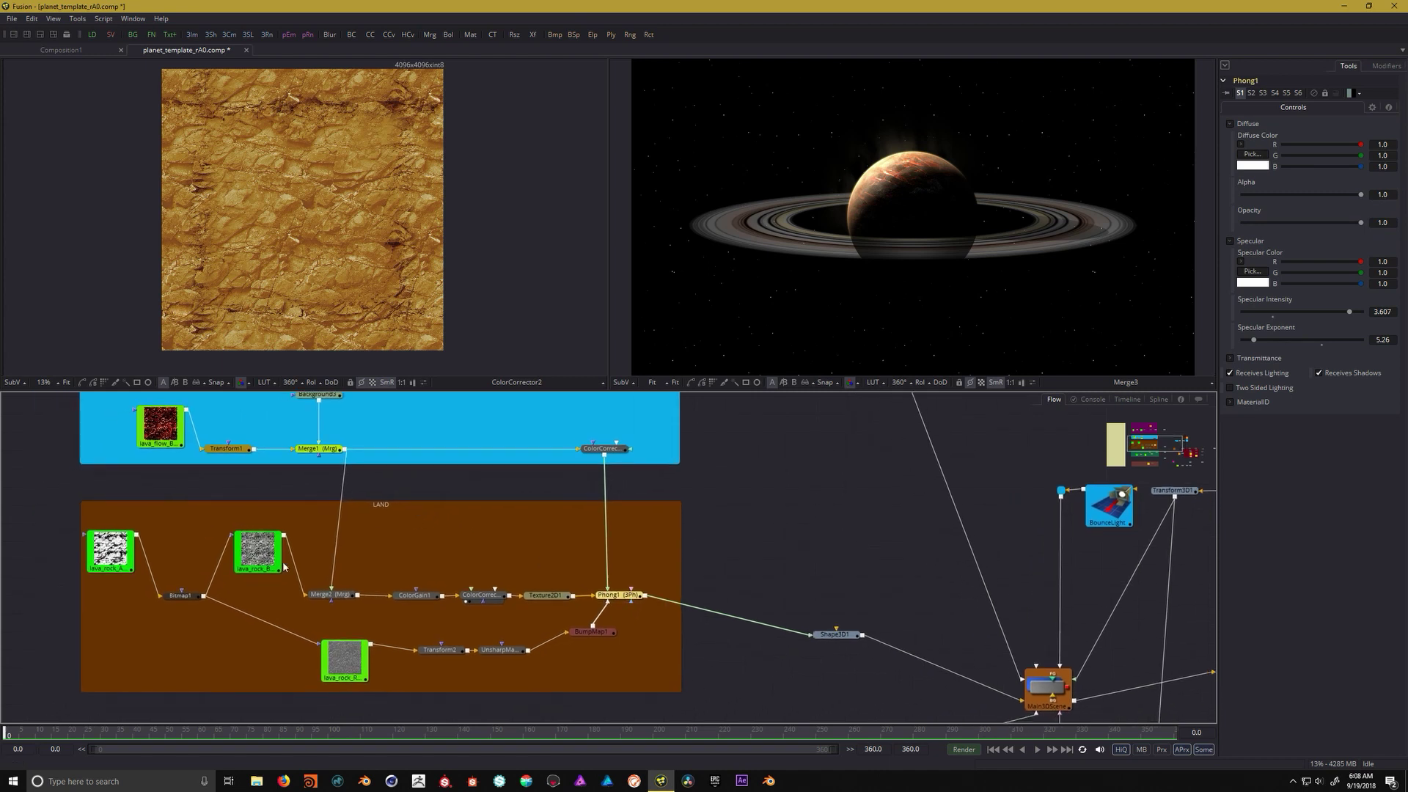
left_click(351, 661)
key("1")
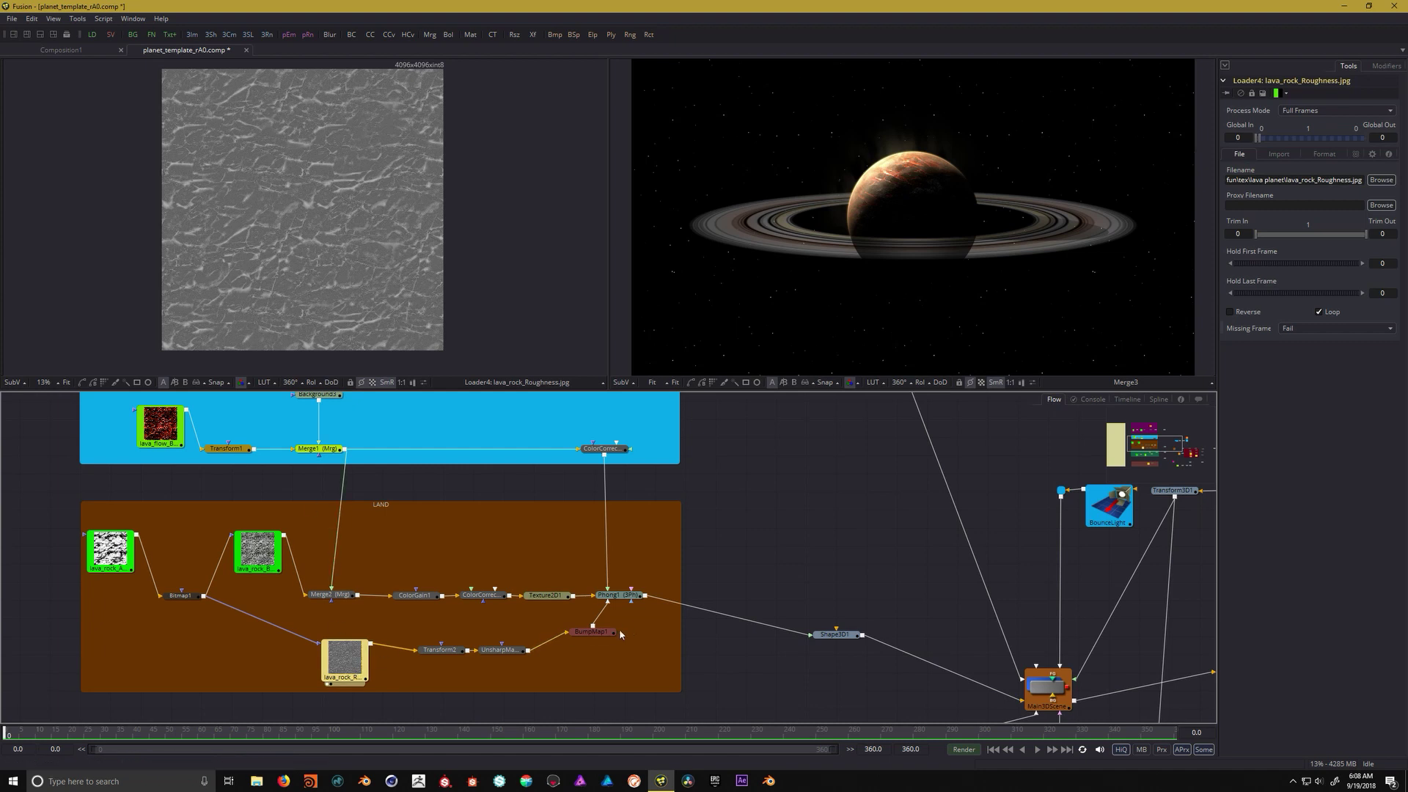
scroll(902, 187, "up", 2)
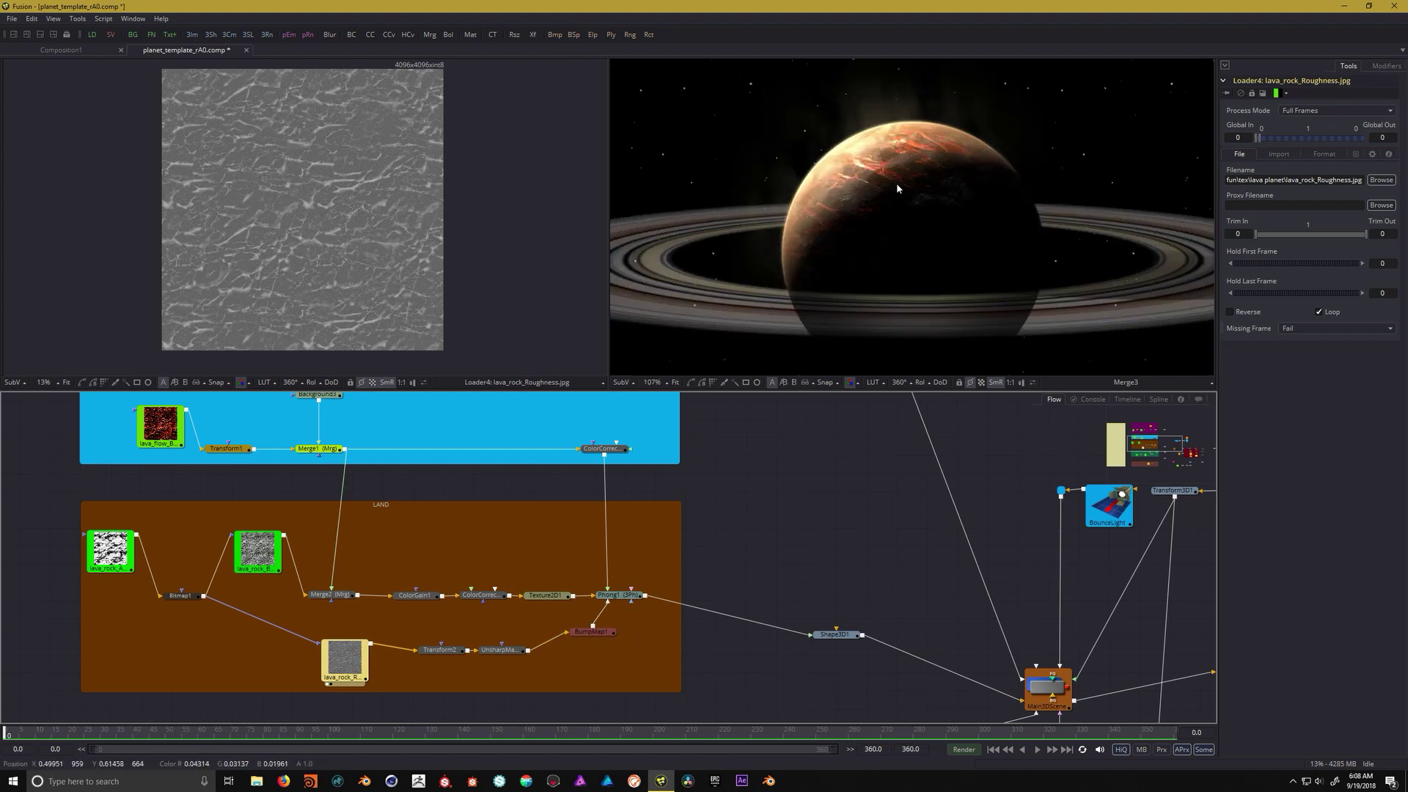
Set UnsharpMask1's size to 0.94 in the roughness branch of the LAND group
left_click_drag(441, 659, 491, 656)
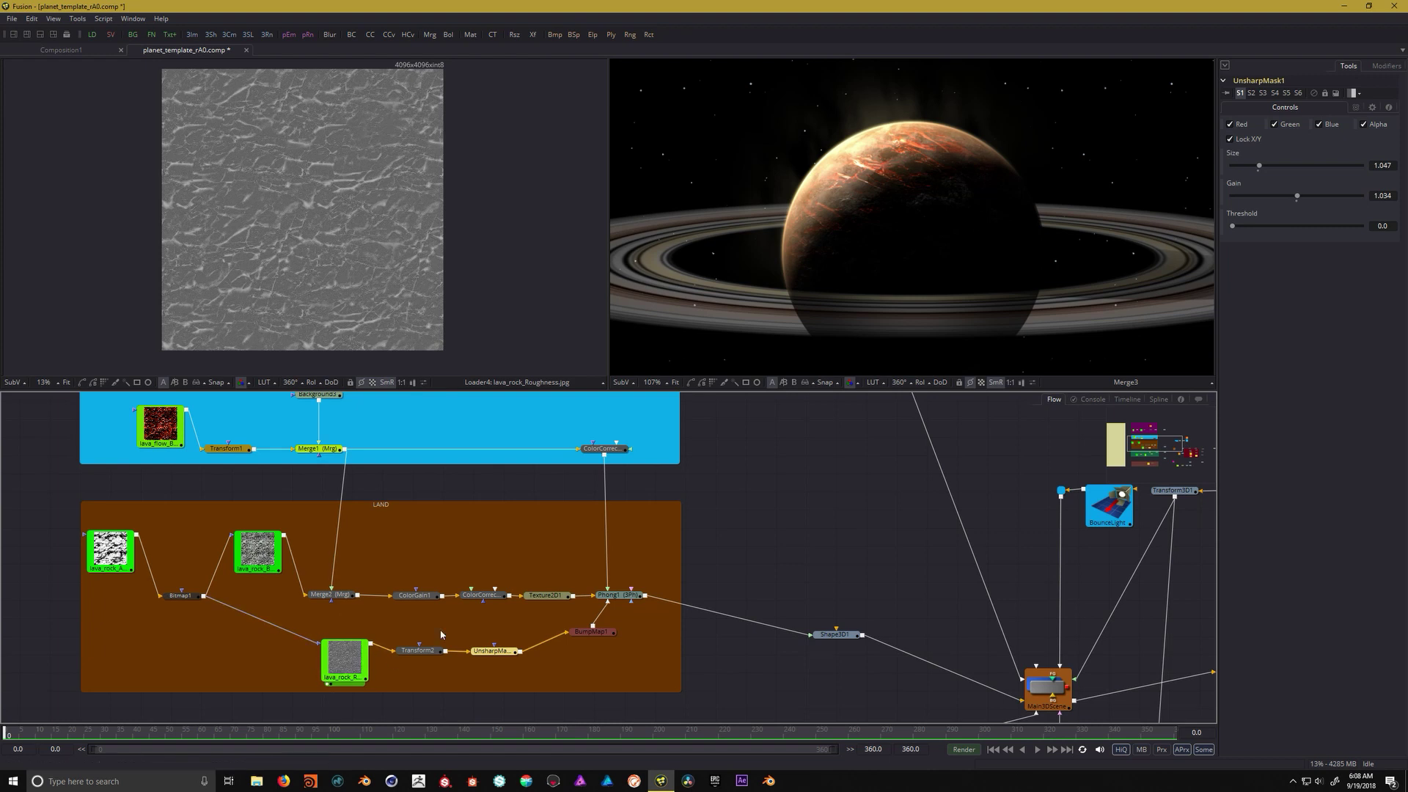
left_click_drag(1260, 167, 1275, 167)
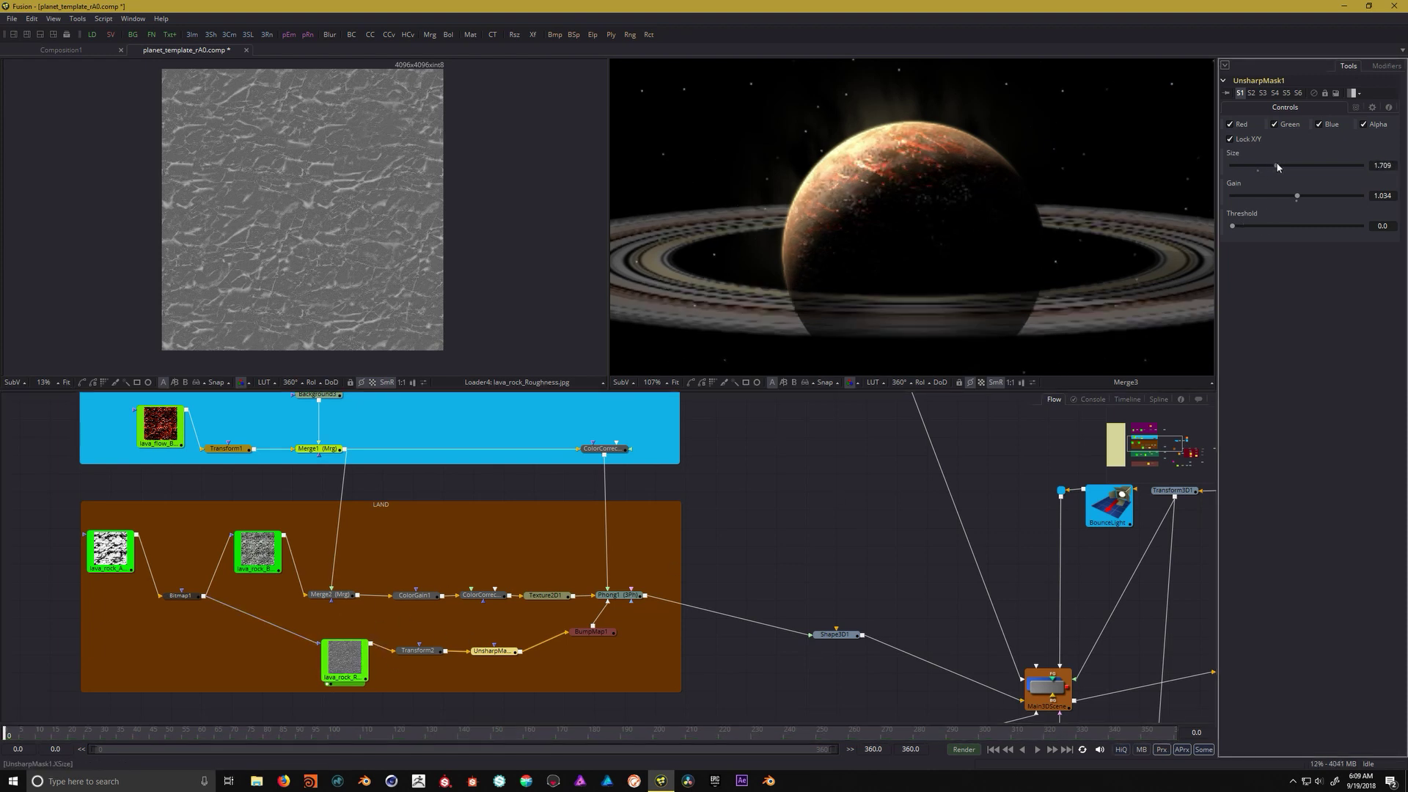
key("ctrl+h")
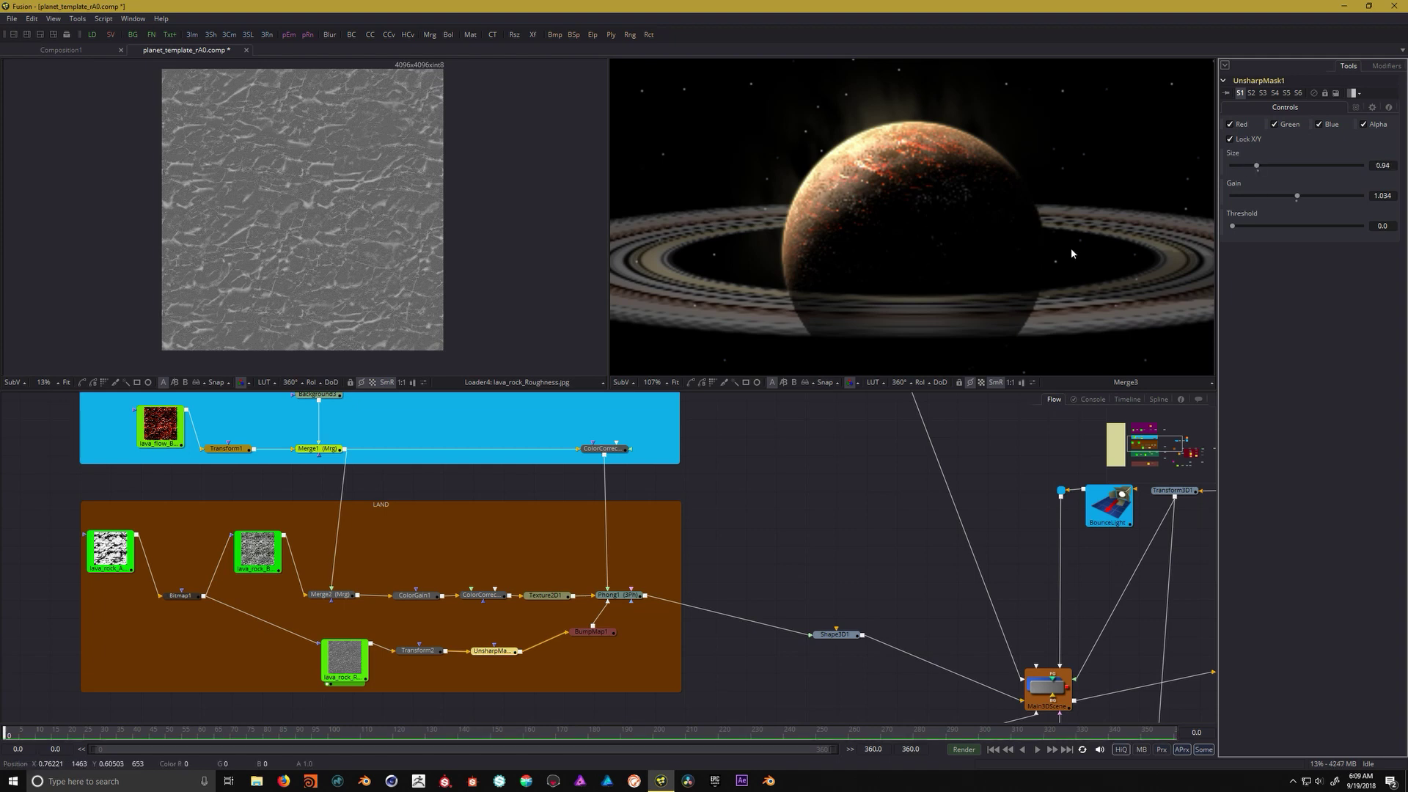
Set the height scale of the LAND group's BumpMap1 to 5.34
left_click(592, 631)
mouse_move(1239, 262)
left_mouse_down()
mouse_move(1309, 260)
mouse_move(1246, 262)
left_mouse_up()
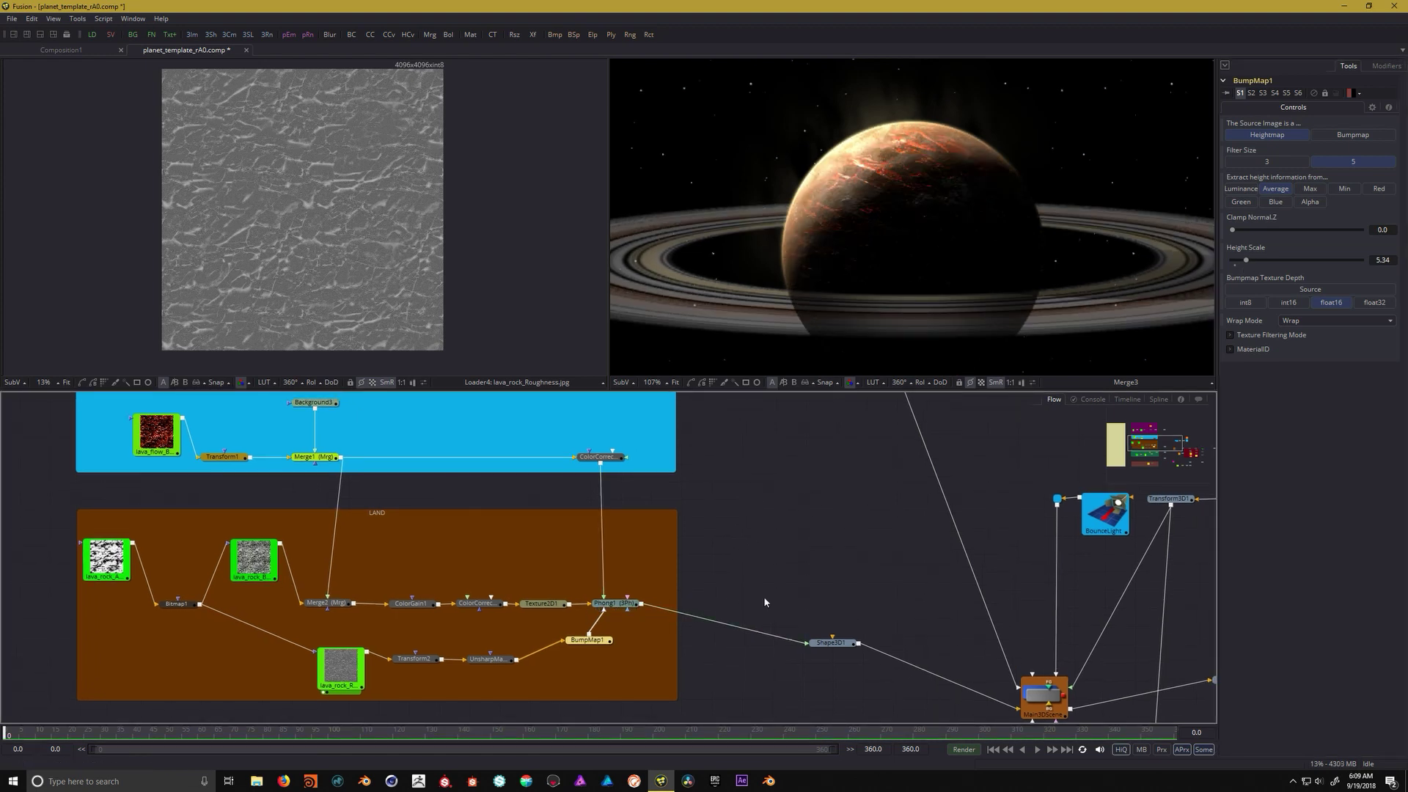
left_click(792, 639)
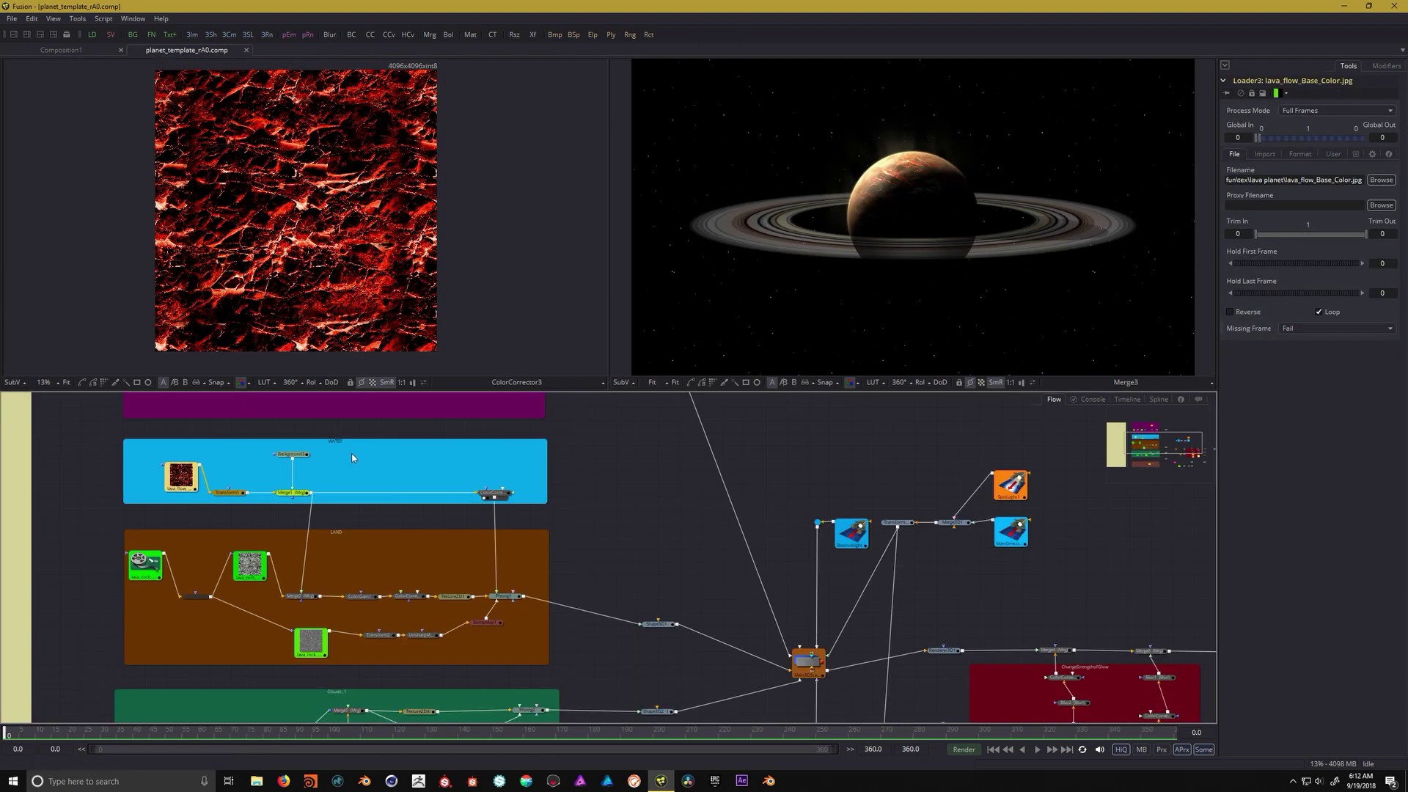
View the WATER group's lava_flow_Base_Color.jpg loader image in the first view and check the details of Transform1
left_click(183, 478)
key("1")
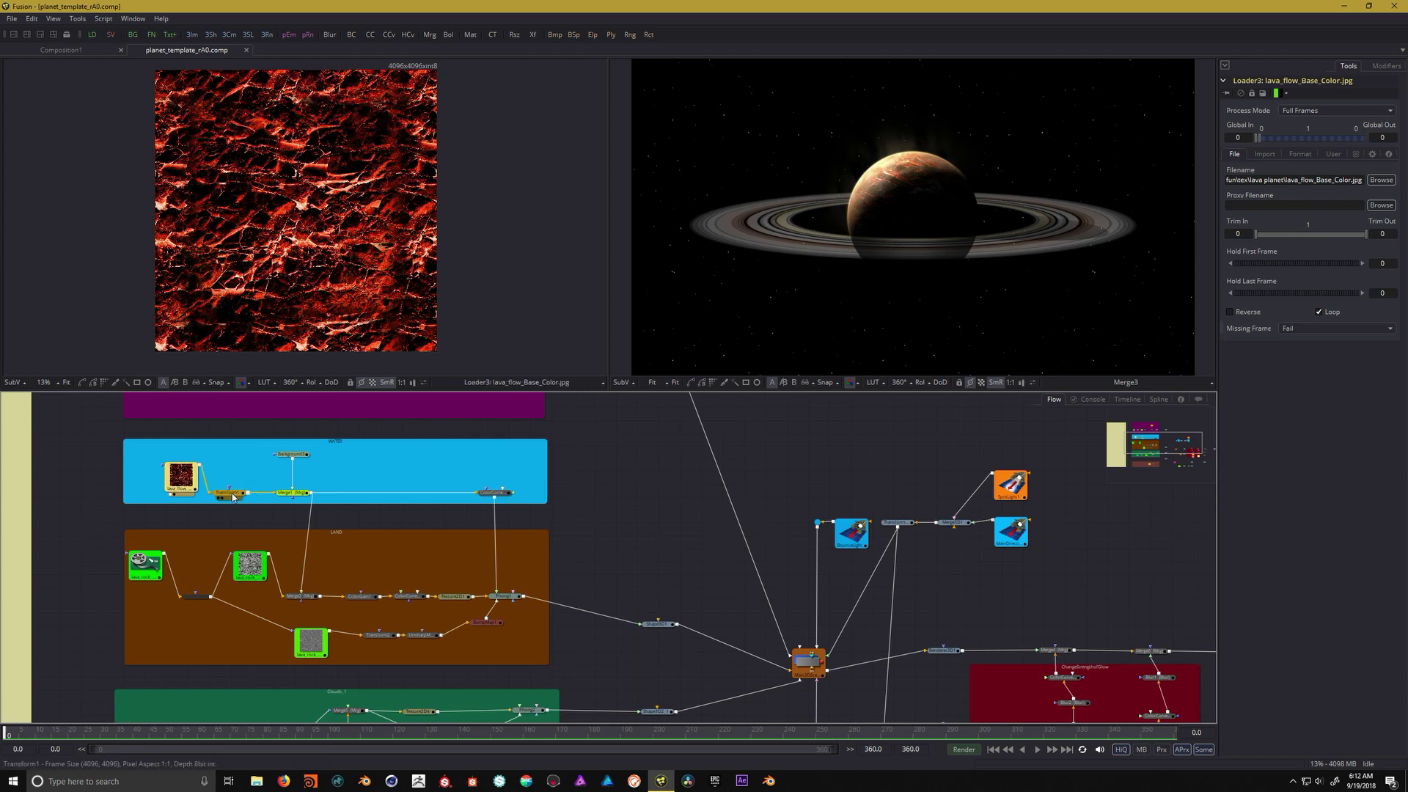
mouse_move(233, 497)
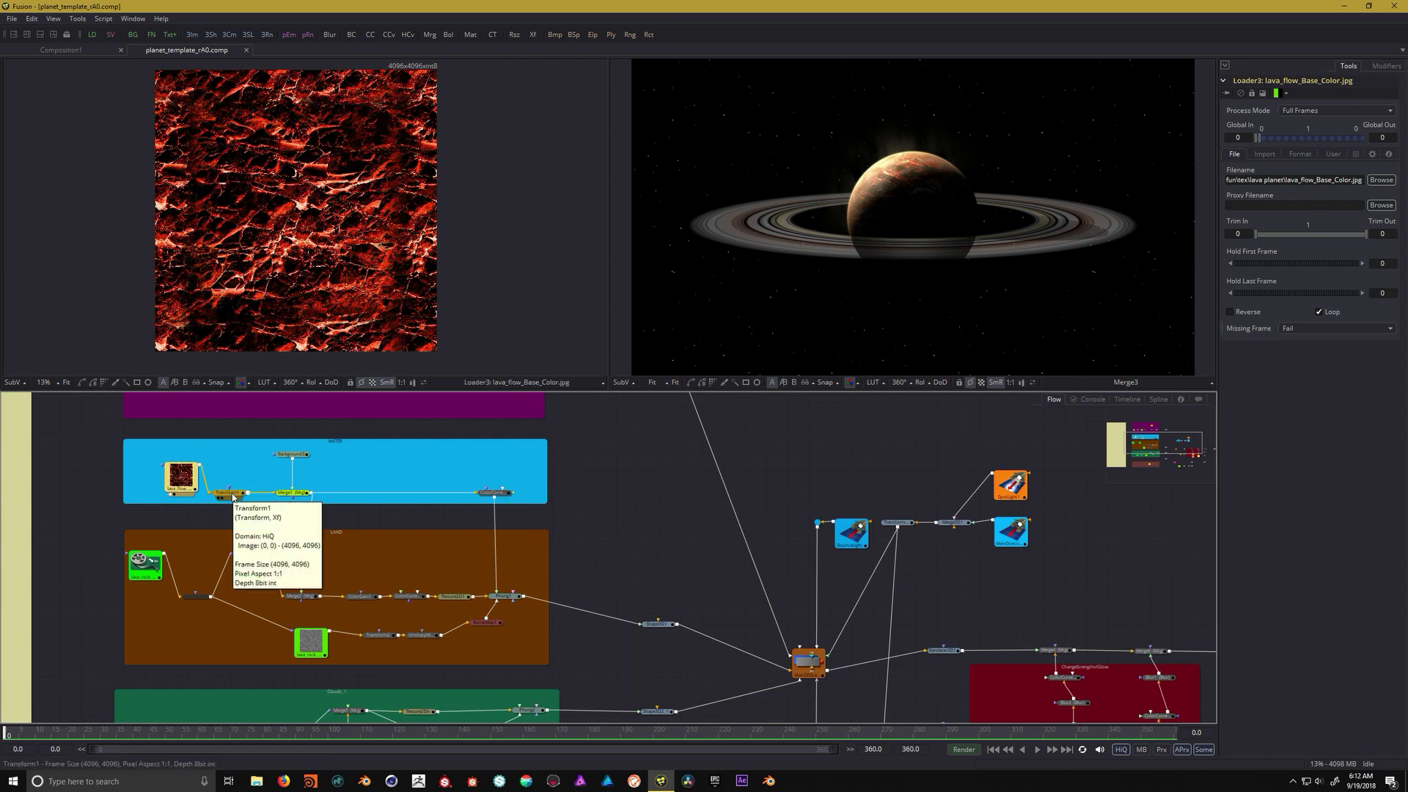
View the WATER group's Background3 solid colour up close in the first view
left_click(292, 456)
key("1")
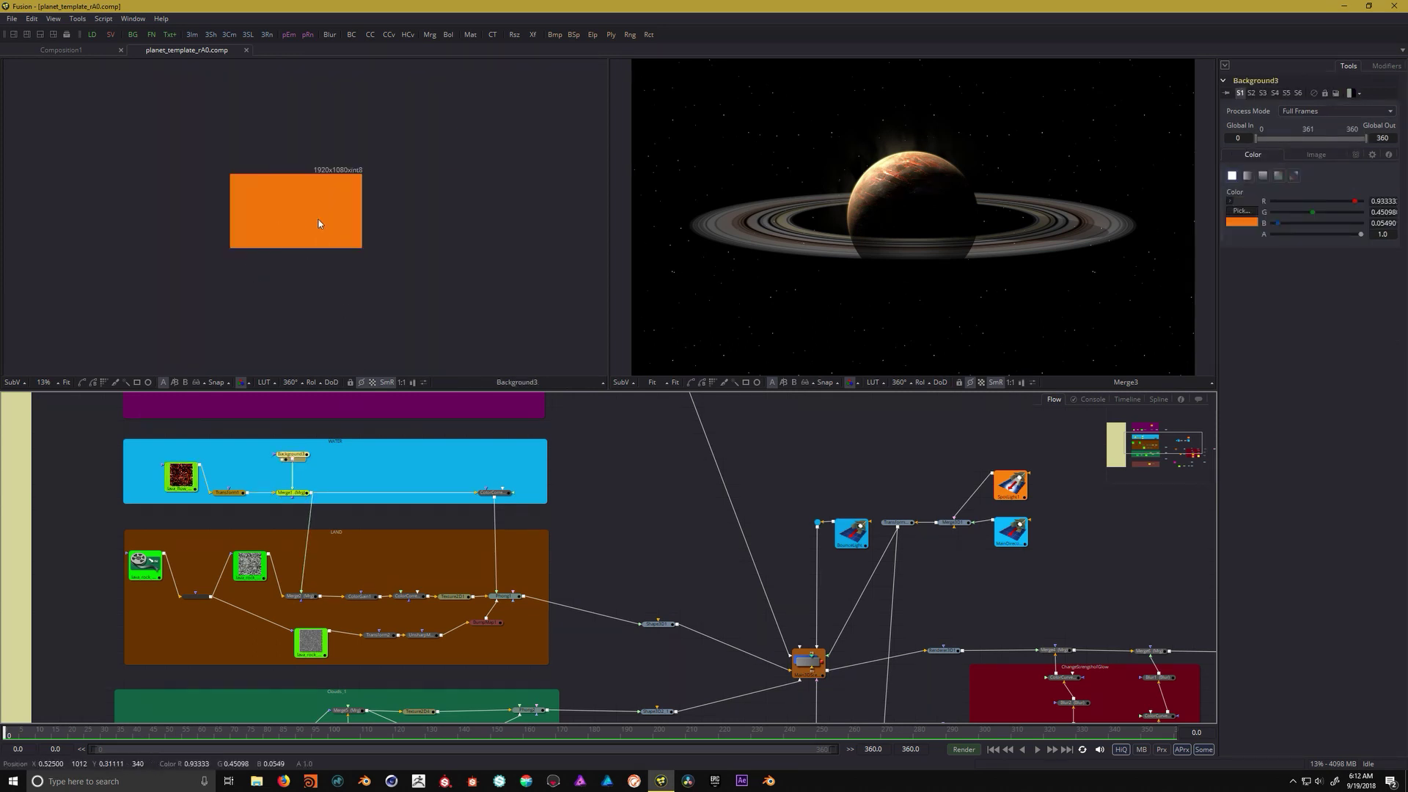
scroll(315, 216, "up", 4)
left_click_drag(316, 225, 429, 225)
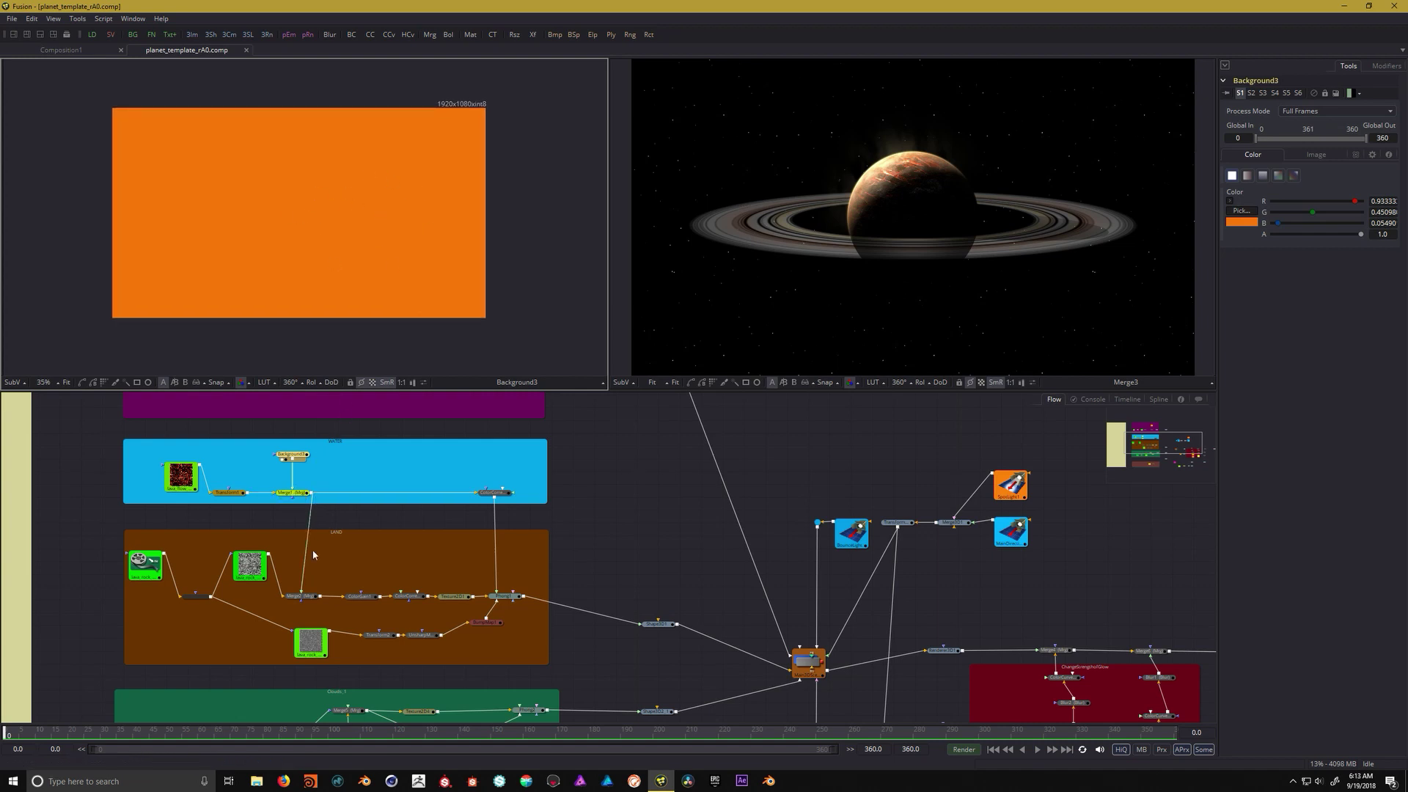
View the whole Merge2 result, combining the rock base colour and the lava flow, in the first view
left_click(305, 599)
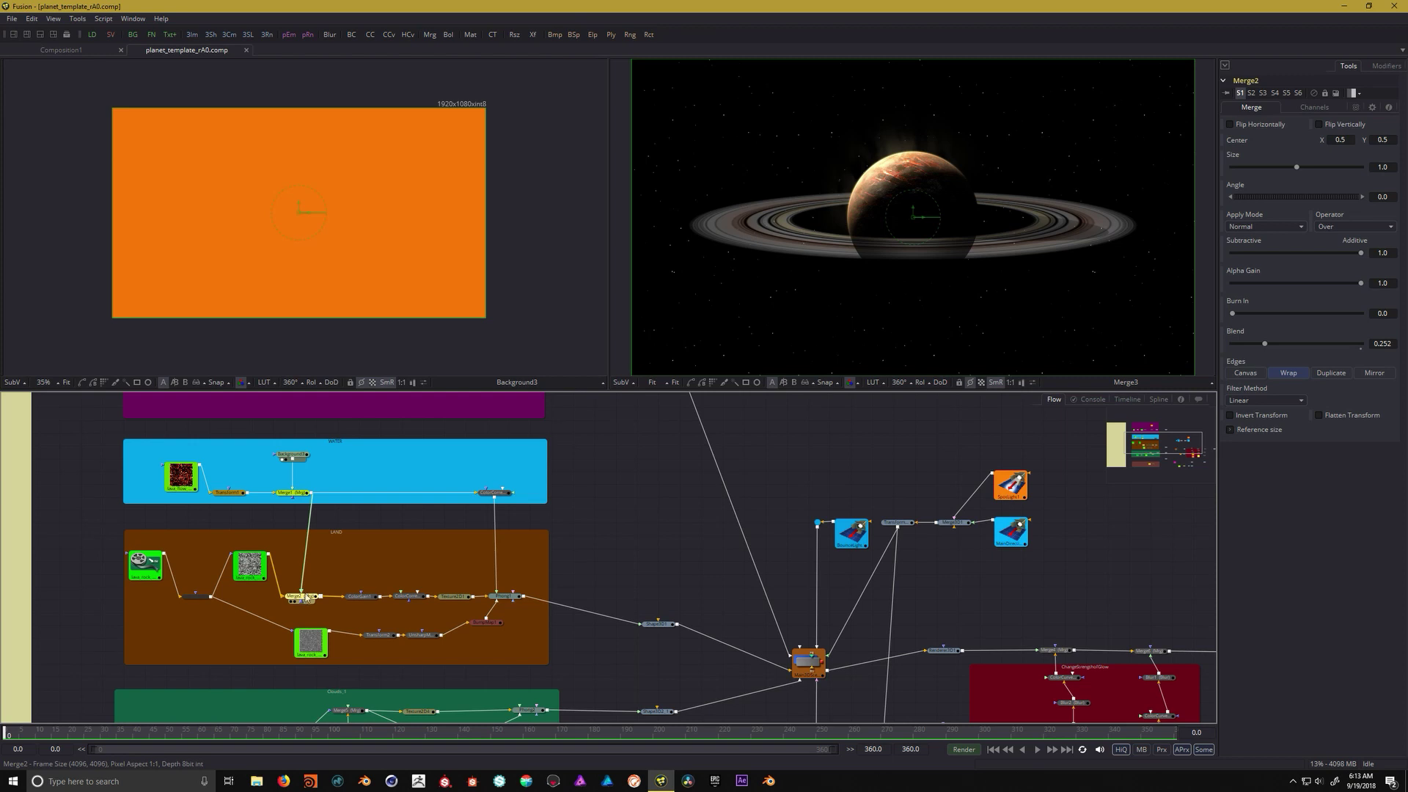
key("1")
scroll(338, 238, "down", 3)
left_click_drag(359, 256, 335, 246)
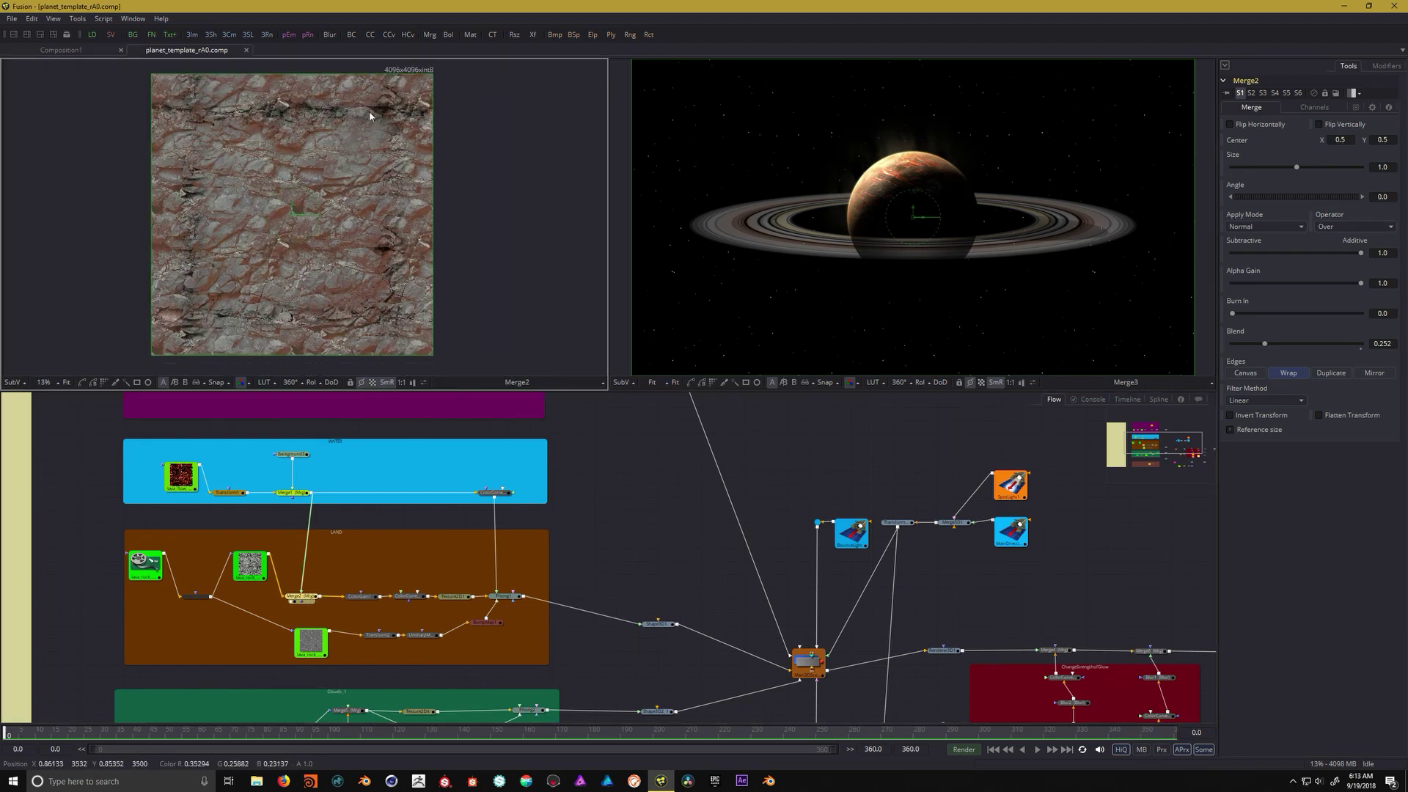
Show ColorCorrector3 in the first view and shift its master tint to red with a strength of 0.4396
left_click(489, 494)
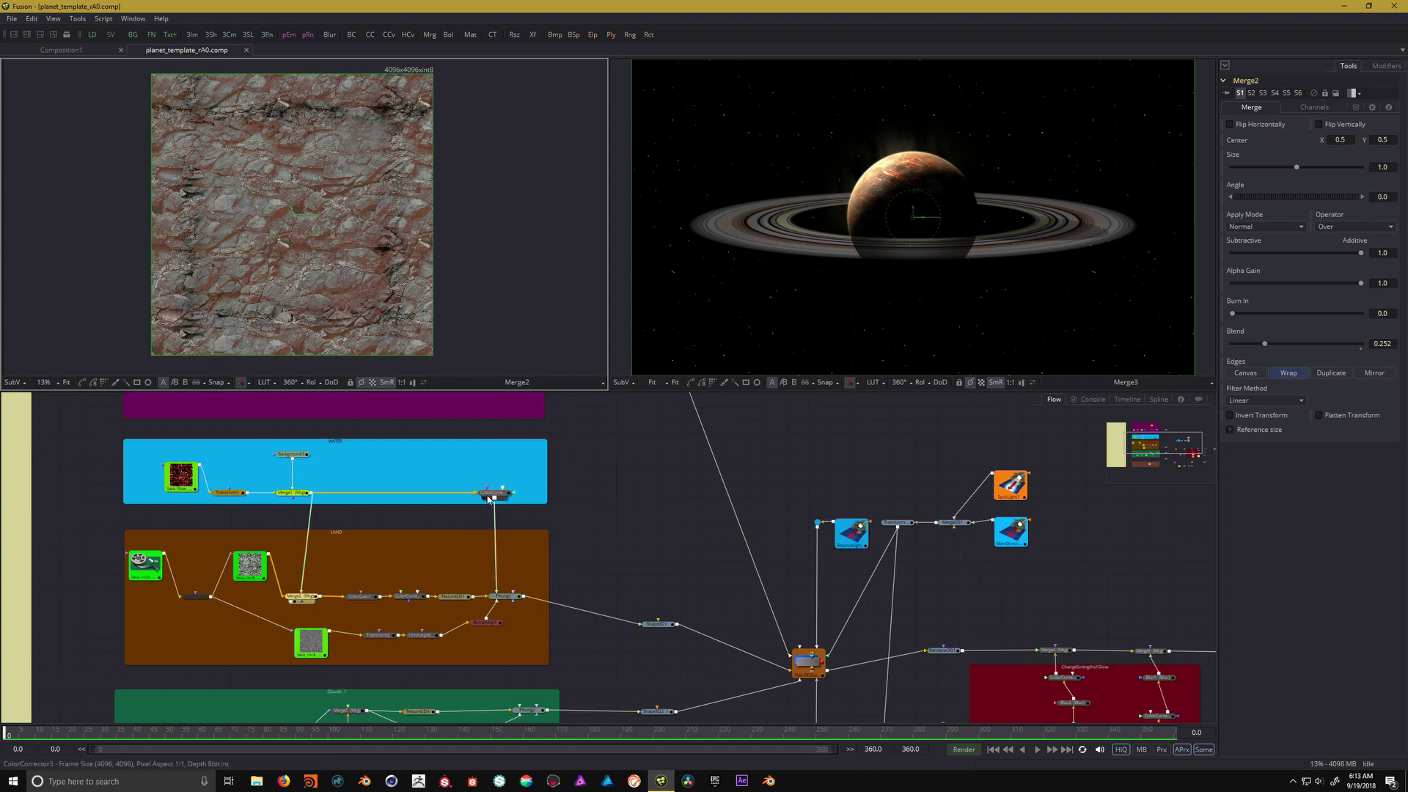
left_click_drag(490, 498, 271, 154)
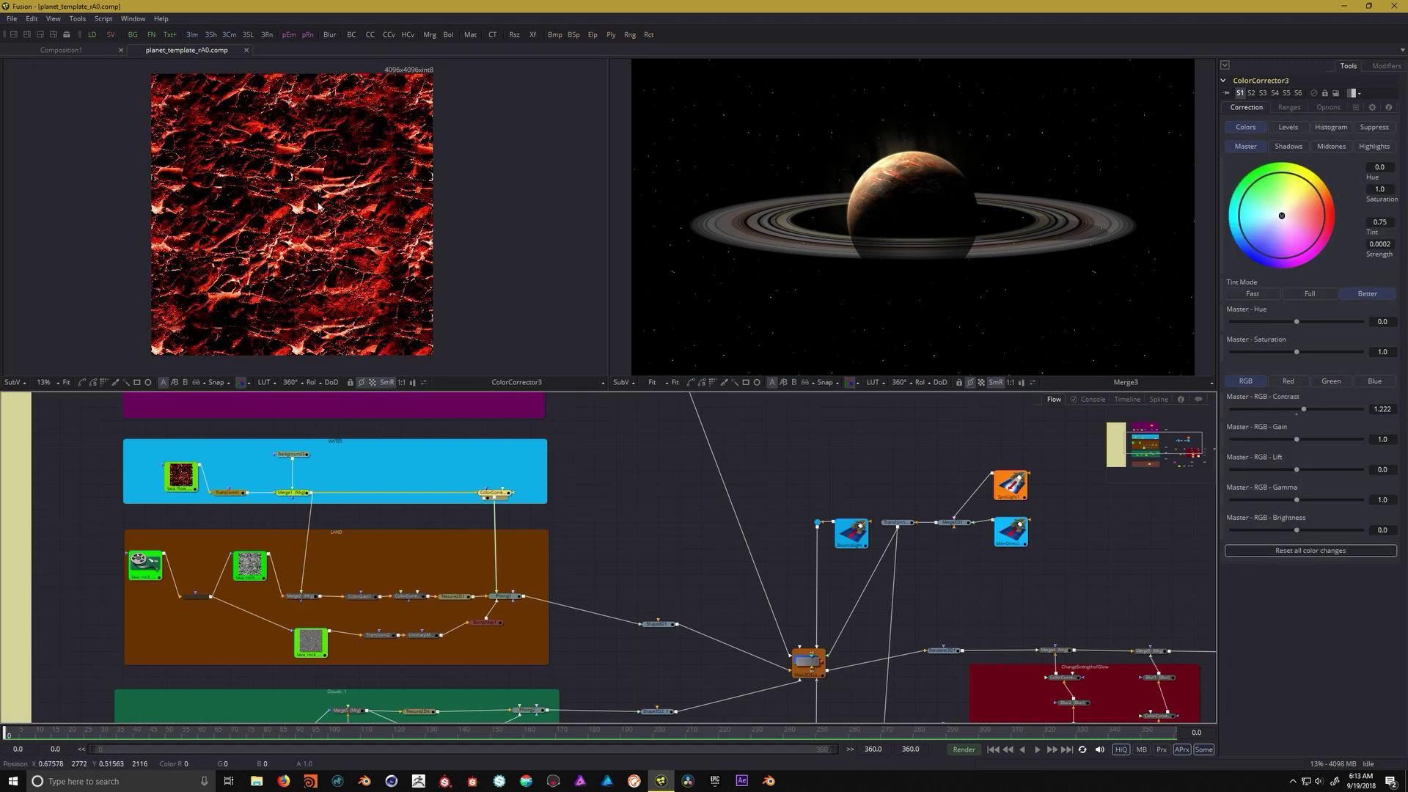
left_click_drag(1277, 187, 1281, 182)
scroll(914, 176, "up", 2)
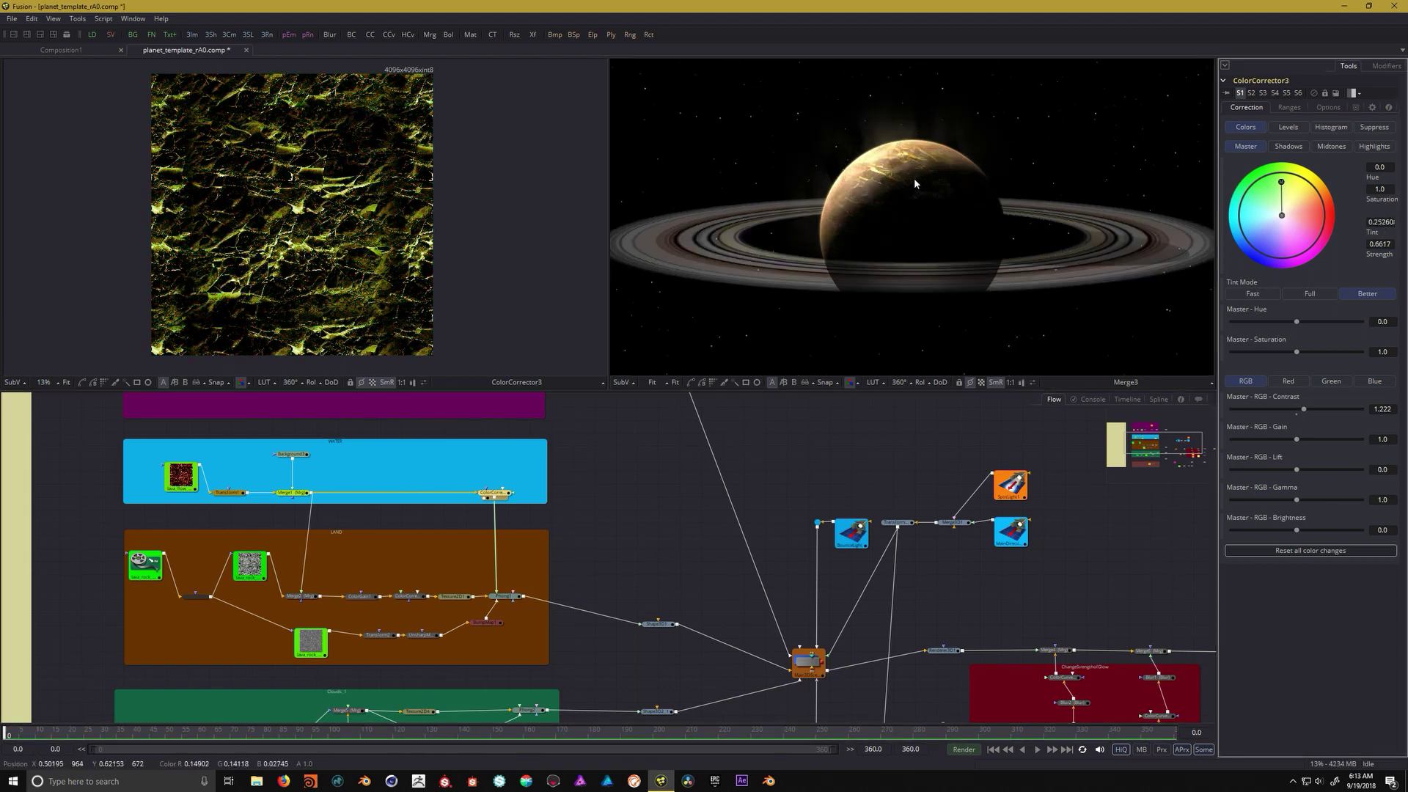
left_click_drag(1254, 239, 1310, 212)
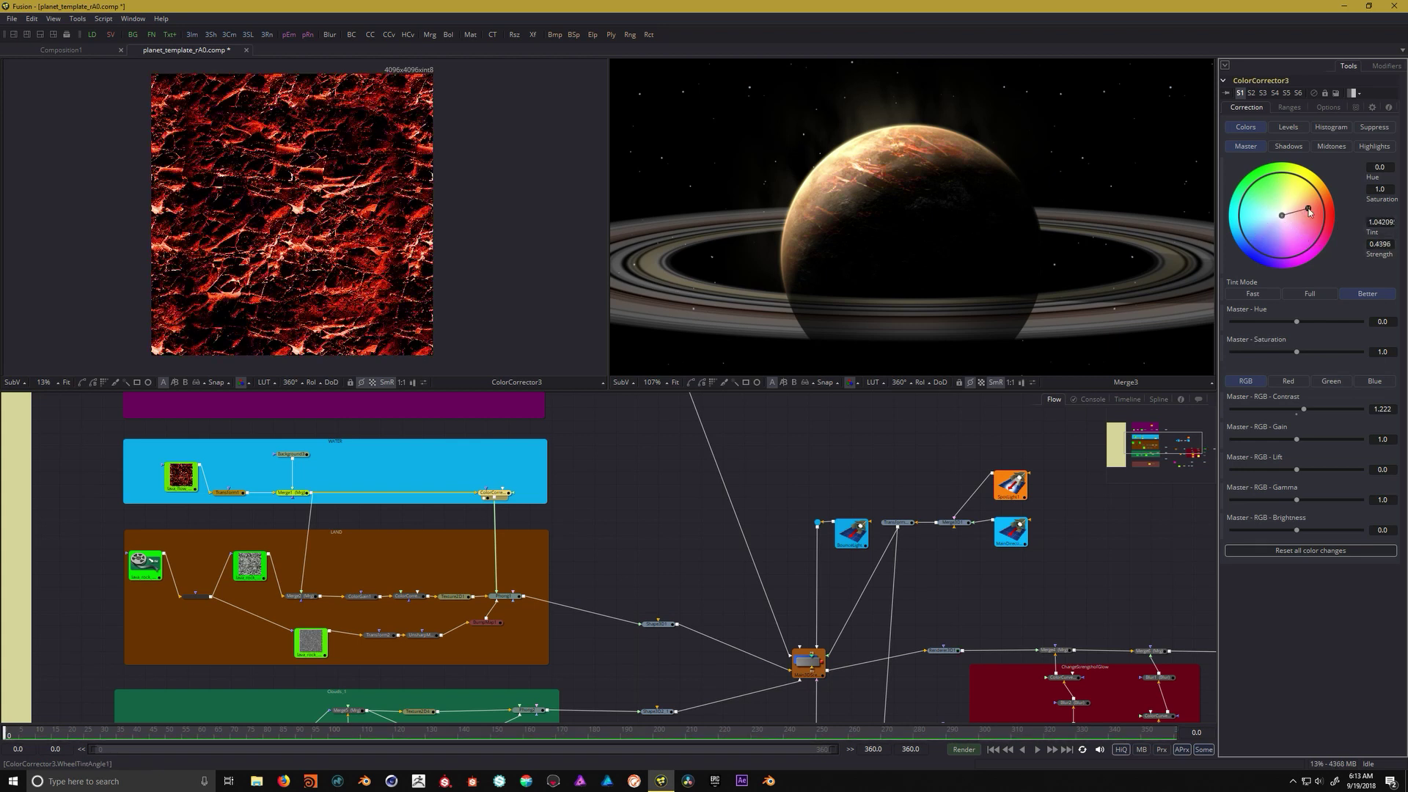
Weaken ColorCorrector3's master tint and view the LAND group's Phong1 material sphere in the first view
left_click(1289, 207)
left_click(504, 596)
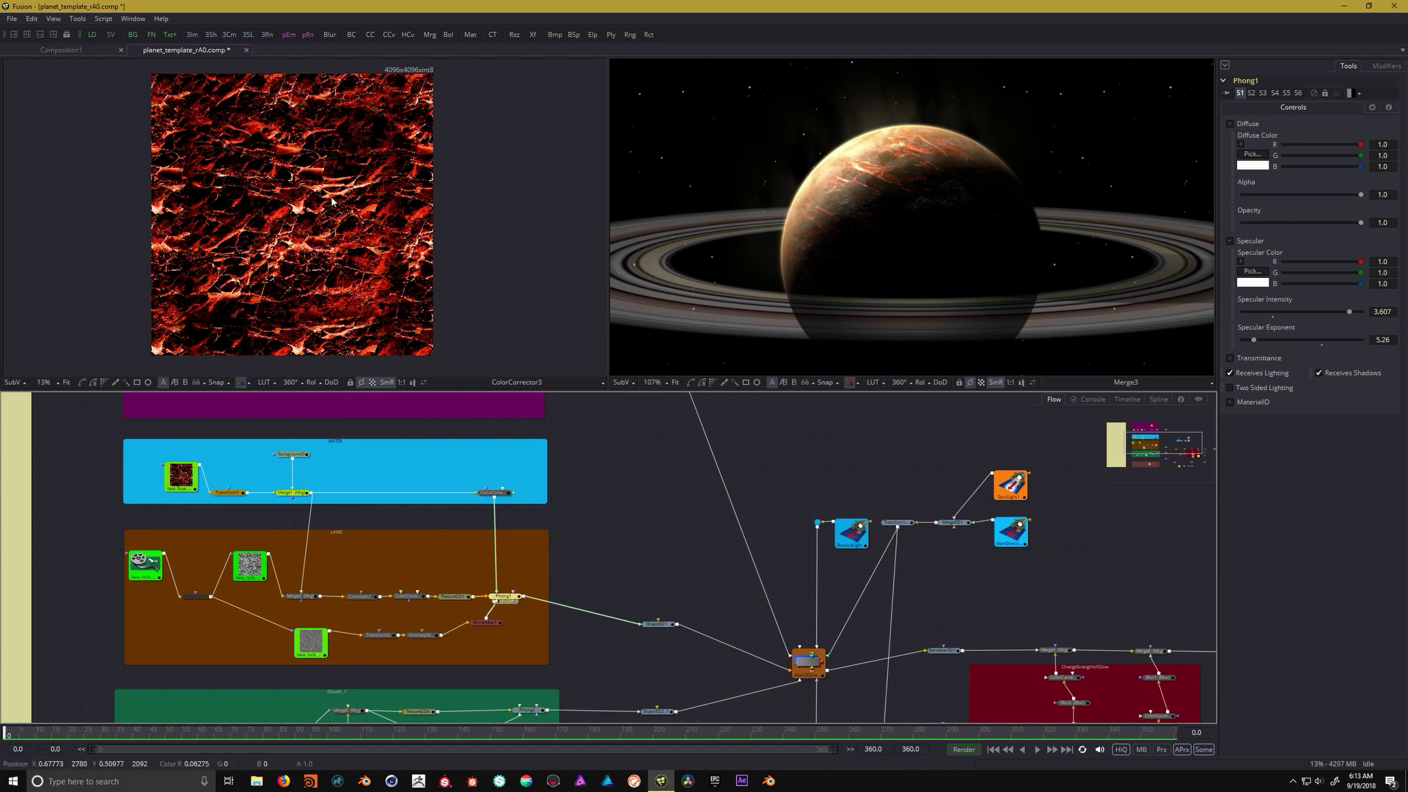
key("1")
left_click_drag(265, 185, 315, 140)
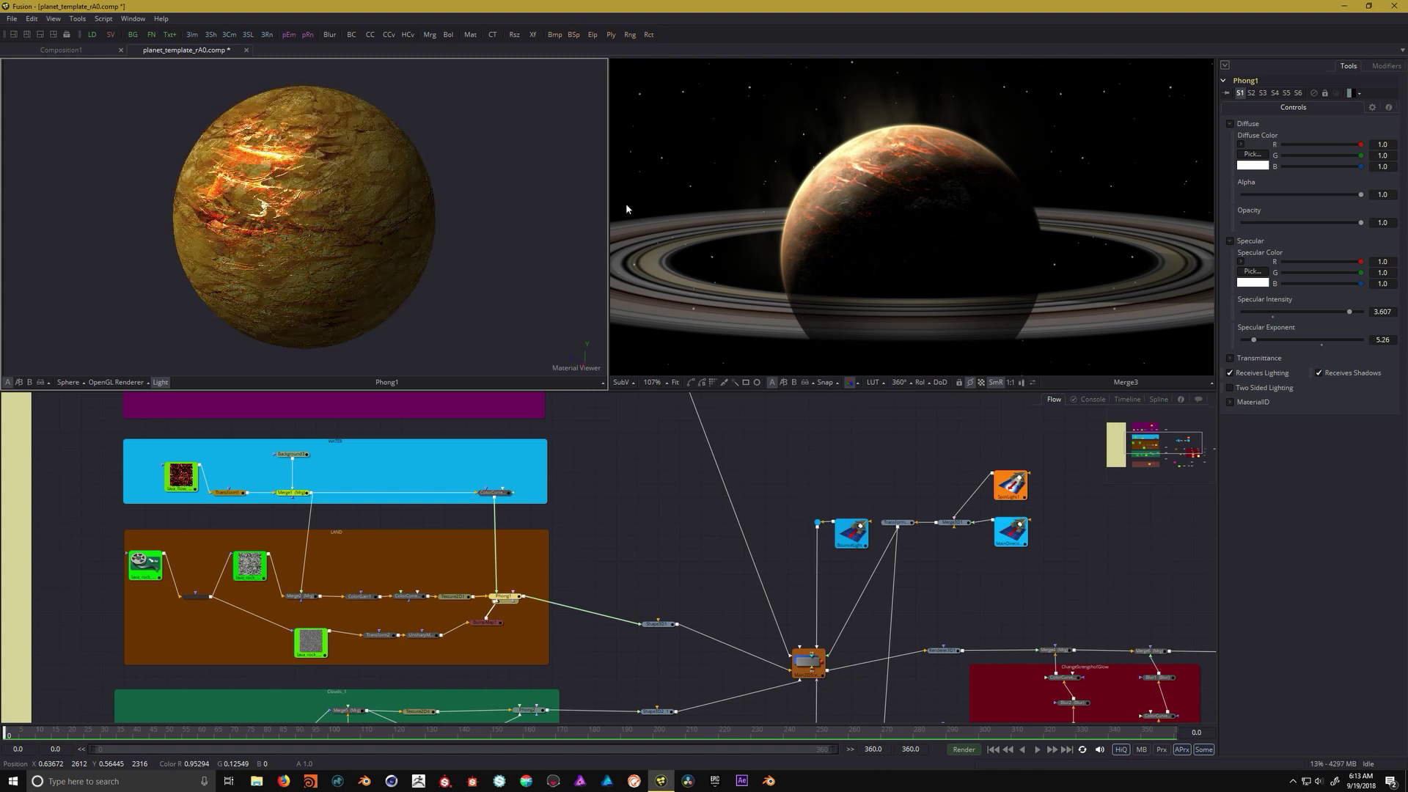
Set Phong1's specular intensity to 3.234 and specular exponent to 1.67, and try adjusting Transform1's size in the WATER group
mouse_move(1355, 314)
left_mouse_down()
mouse_move(1304, 318)
mouse_move(1338, 314)
left_mouse_up()
mouse_move(1254, 339)
left_mouse_down()
mouse_move(1286, 341)
mouse_move(1231, 341)
mouse_move(1245, 342)
left_mouse_up()
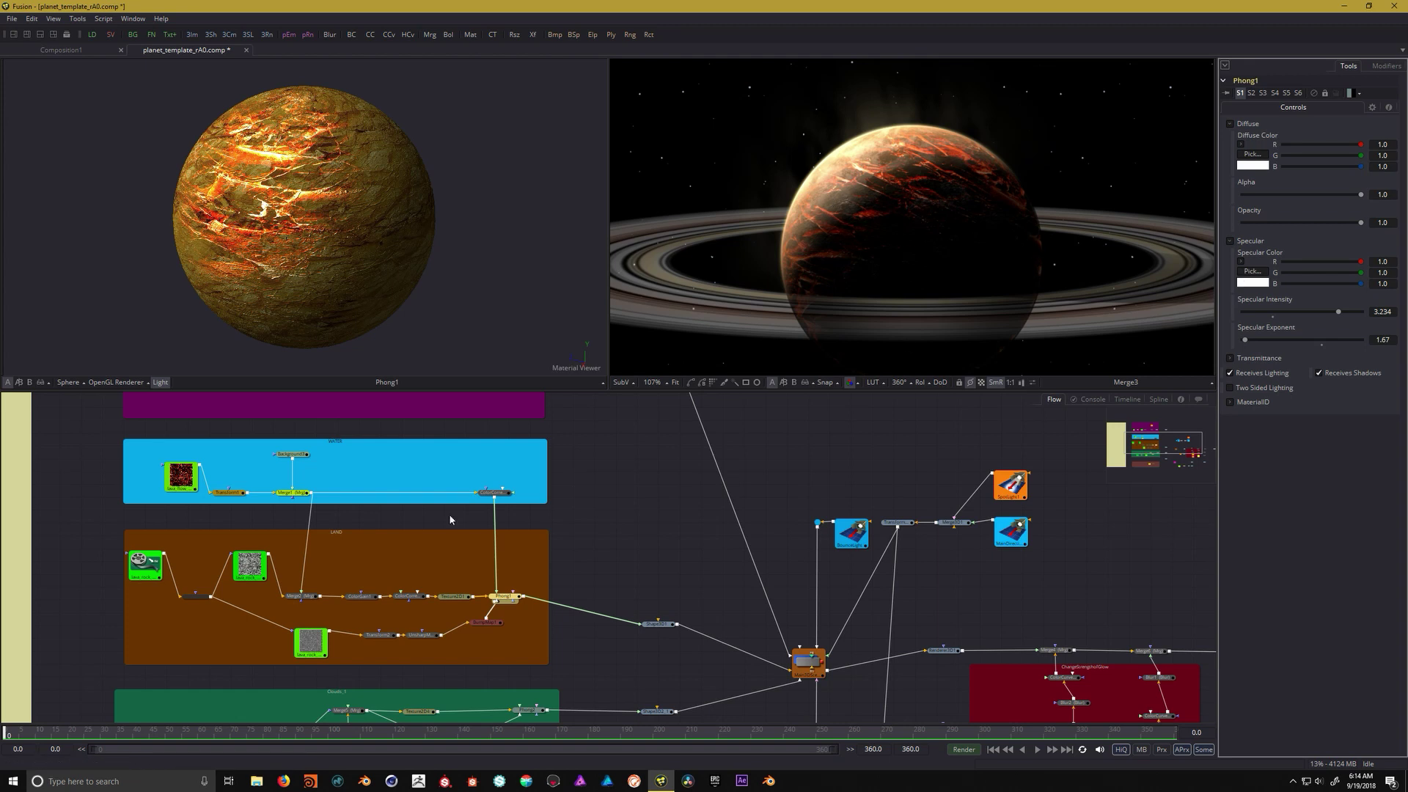
left_click(228, 492)
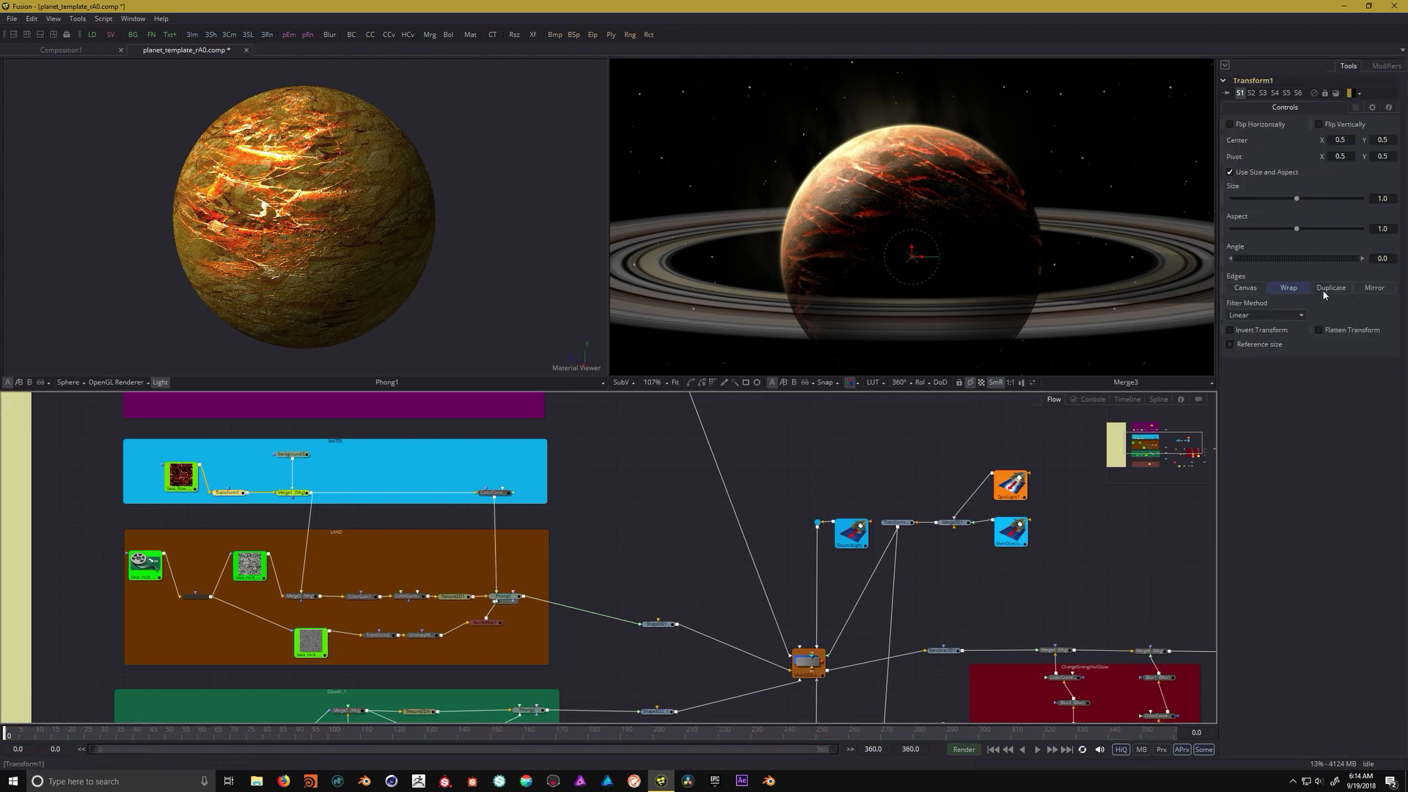
left_click_drag(1296, 203, 1291, 200)
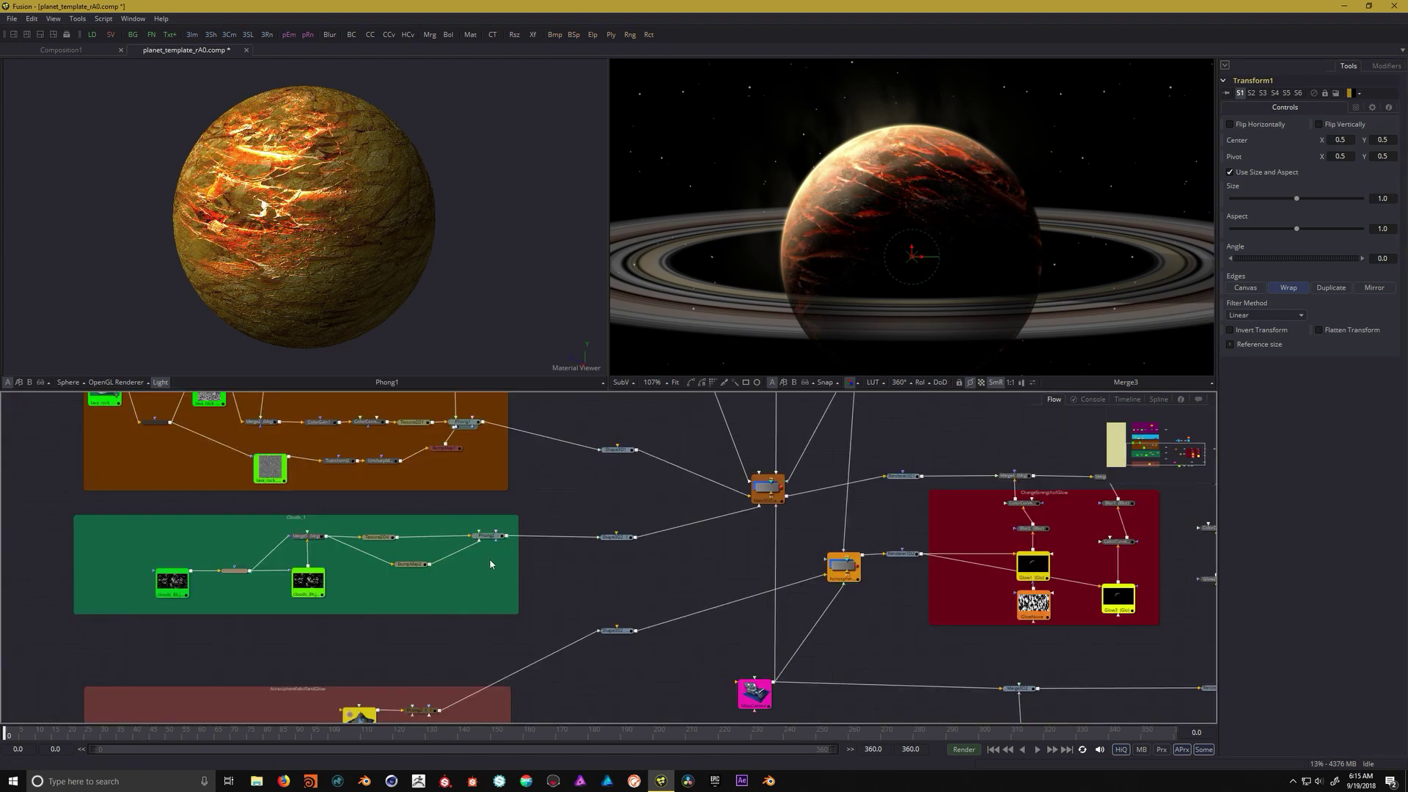
Select the Clouds_1 group and view its Loader5_1_1 clouds_8k.jpg image in the first view
left_click(393, 519)
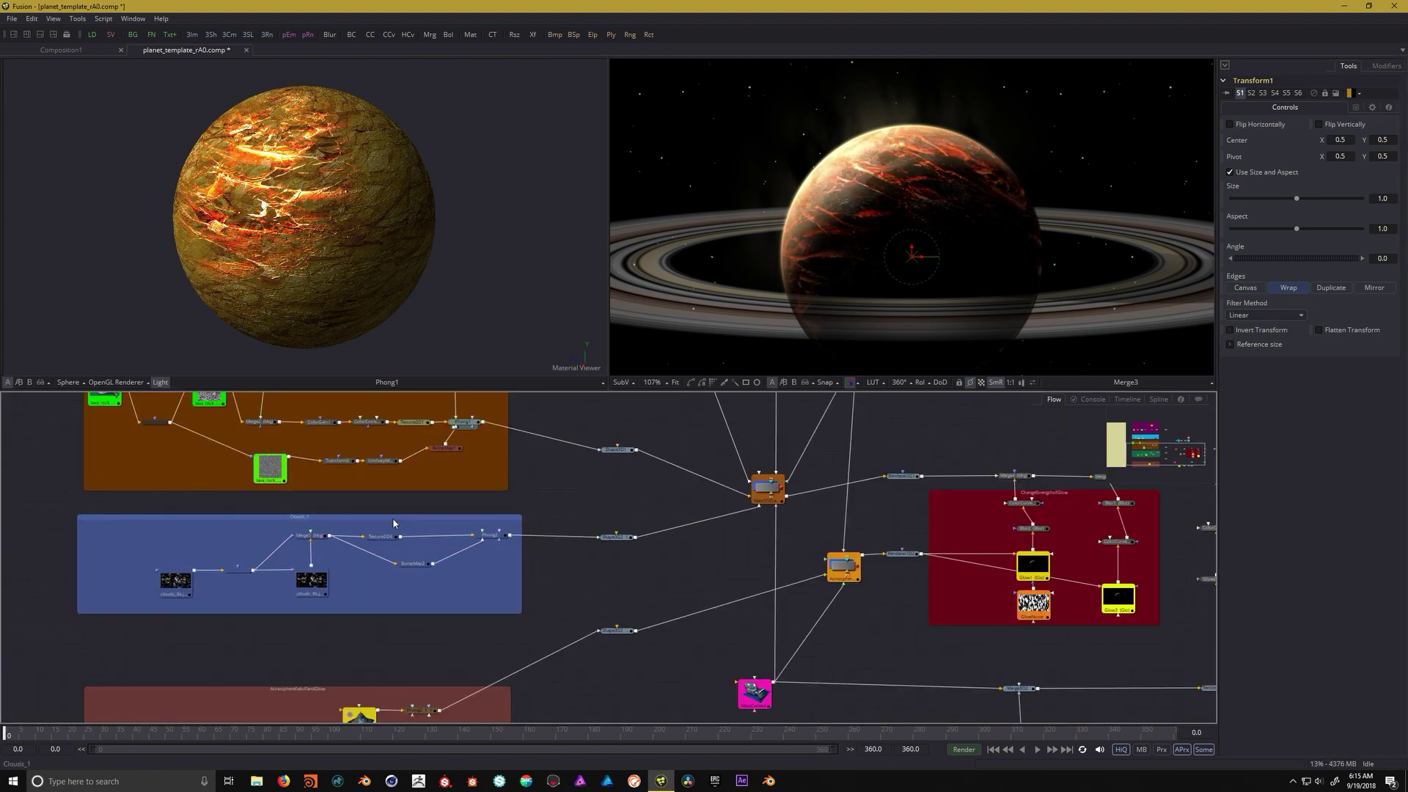
left_click(393, 518)
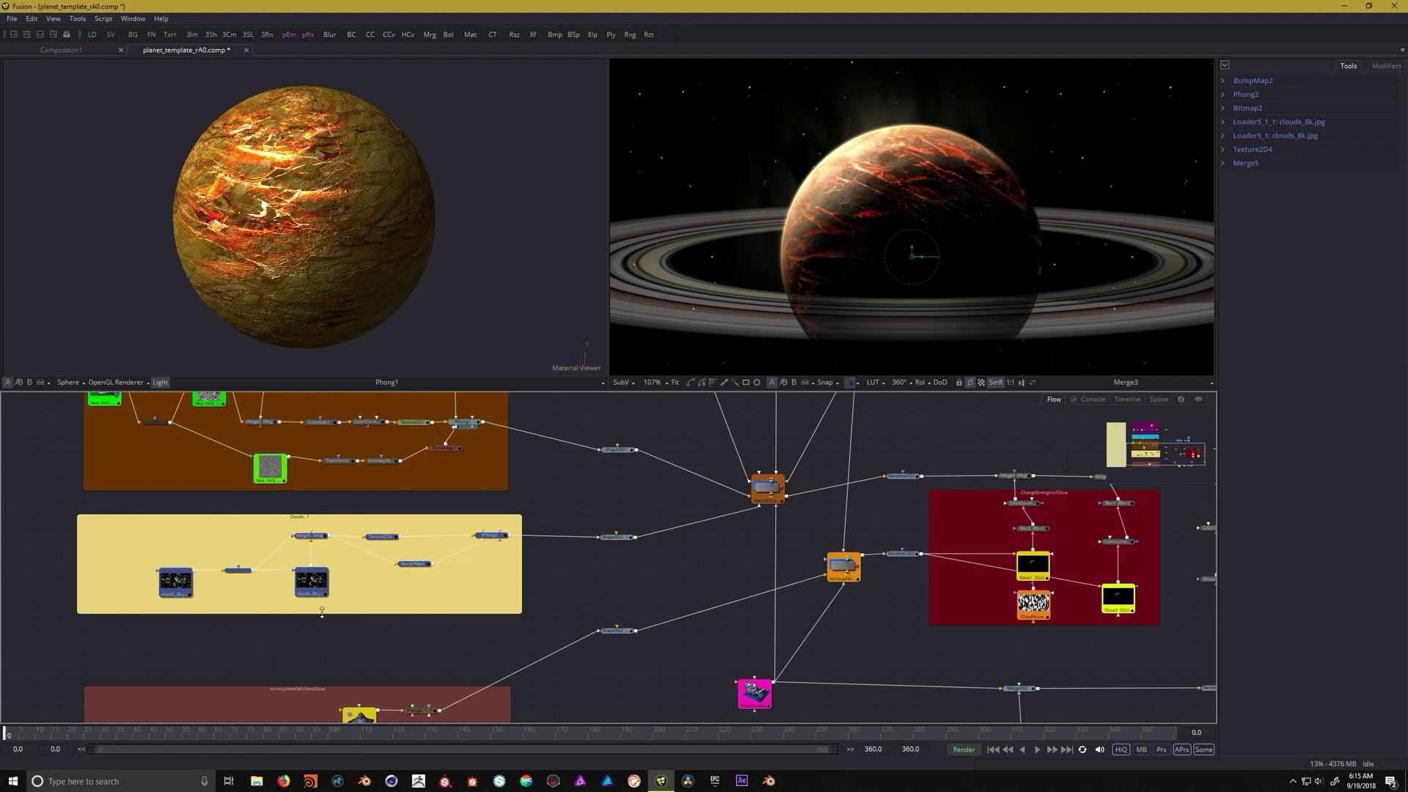
left_click(179, 583)
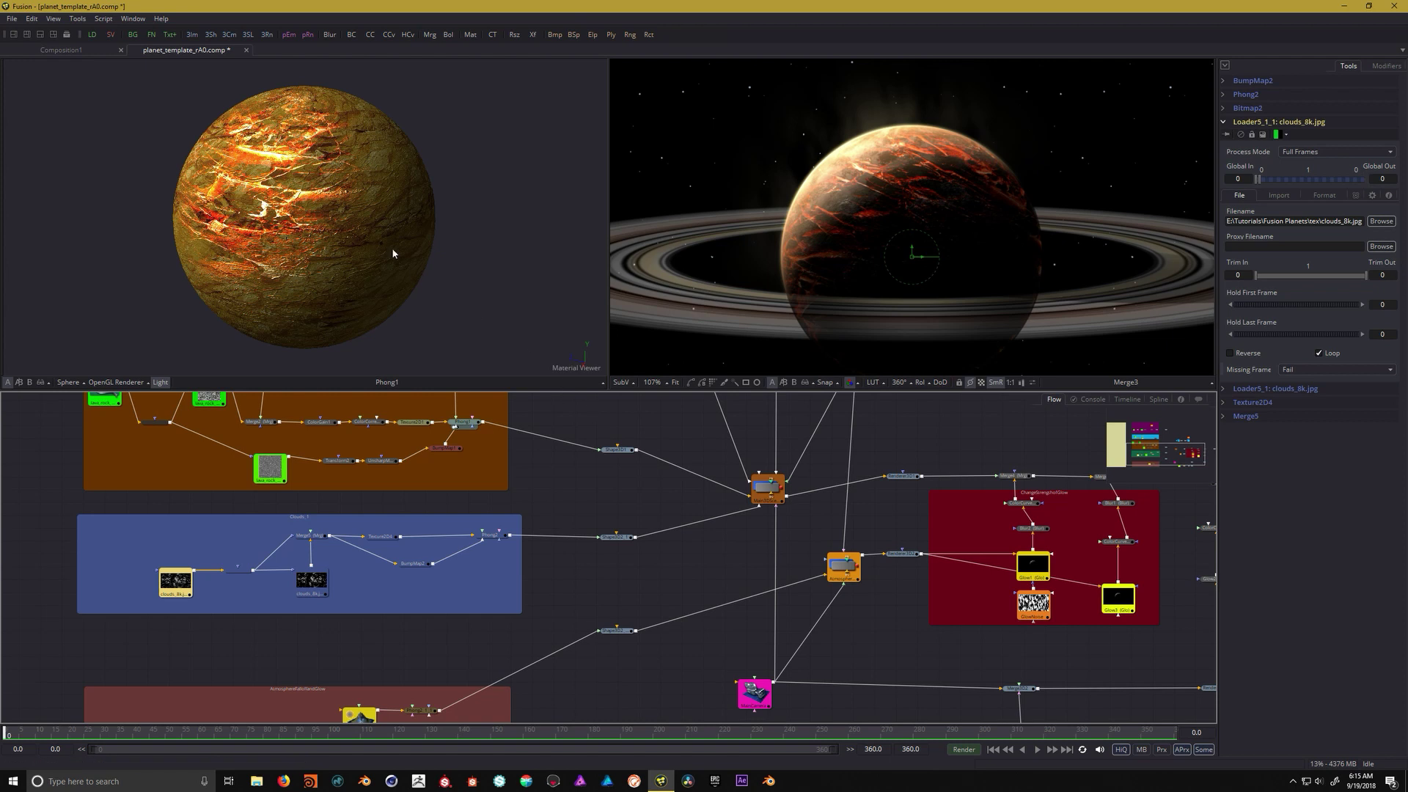
key("1")
scroll(355, 239, "down", 10)
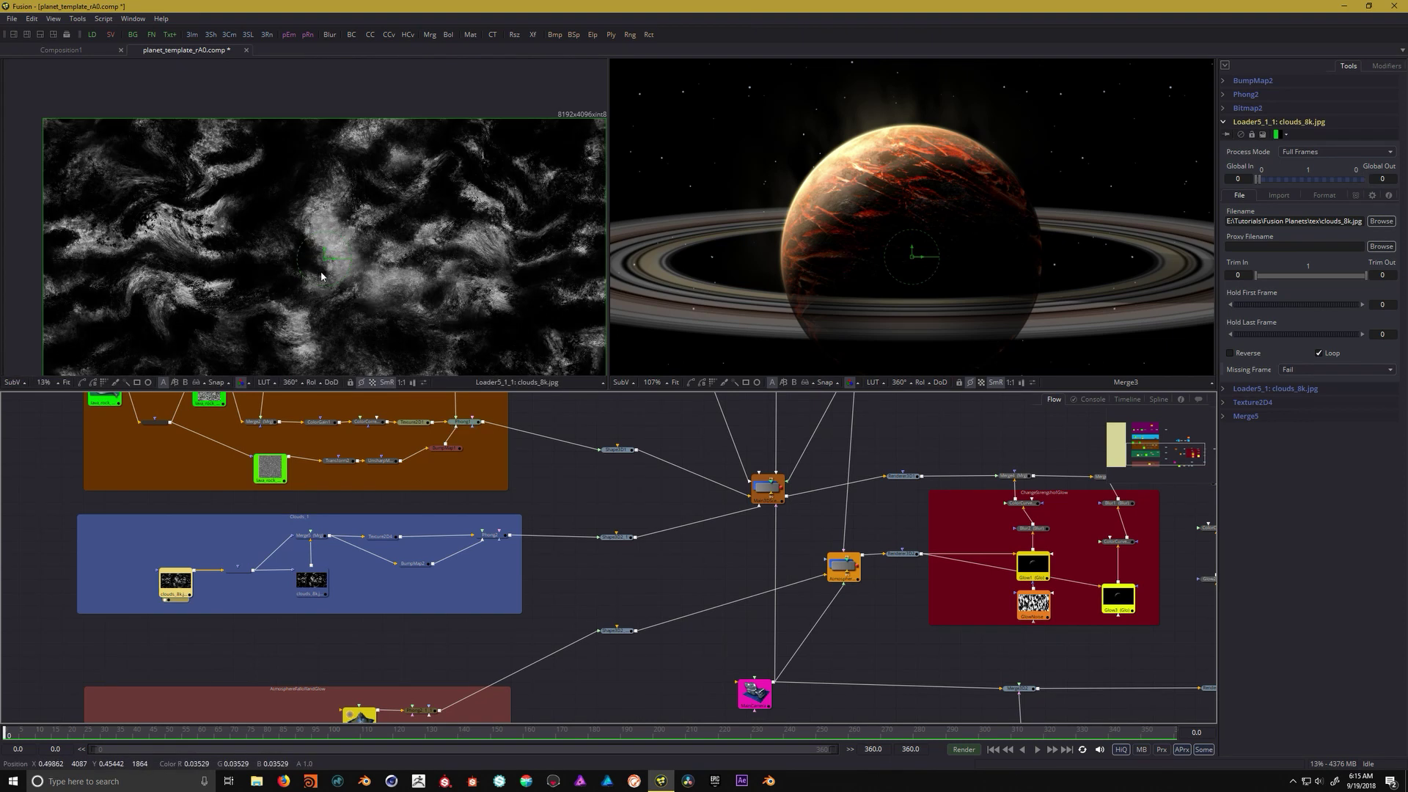
scroll(323, 200, "up", 3)
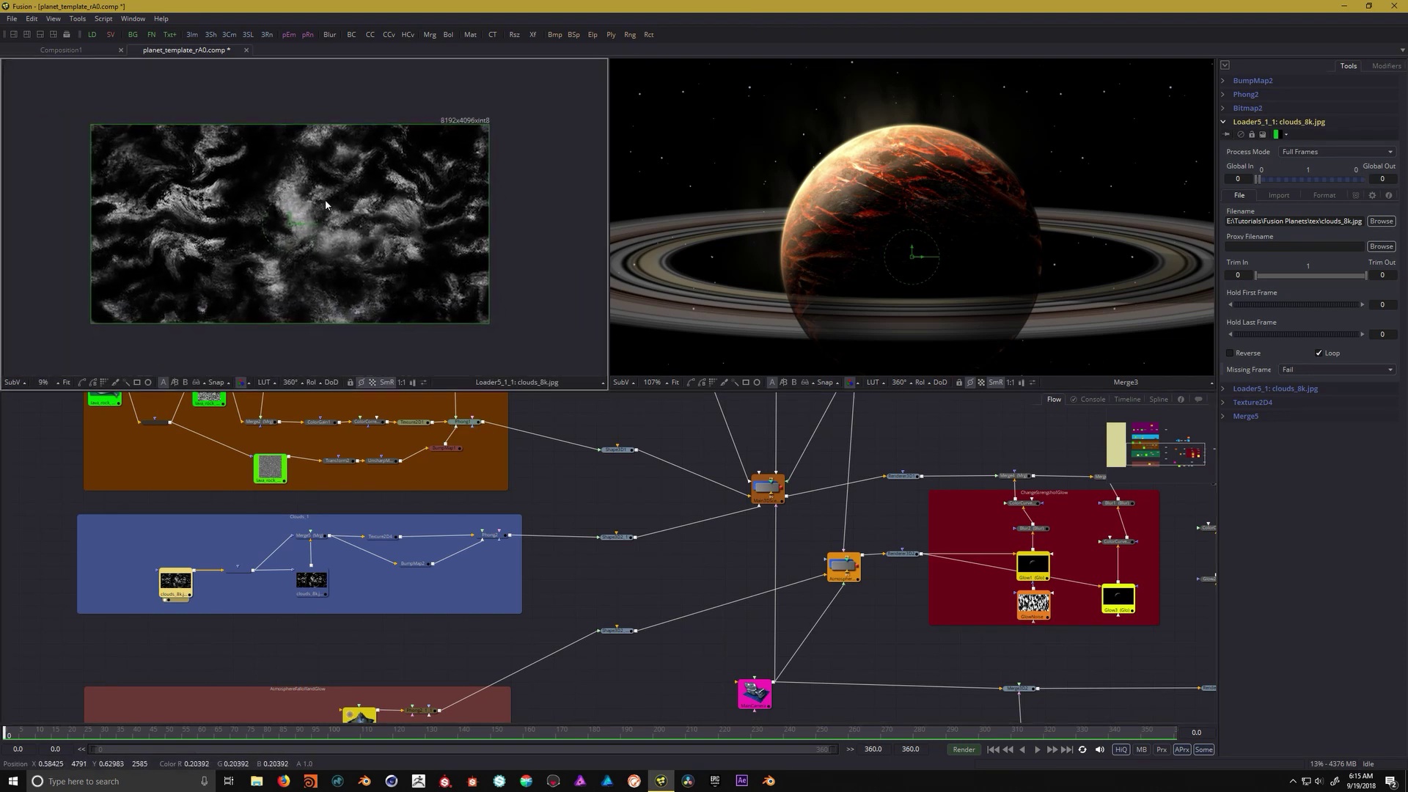
left_click_drag(358, 194, 355, 201)
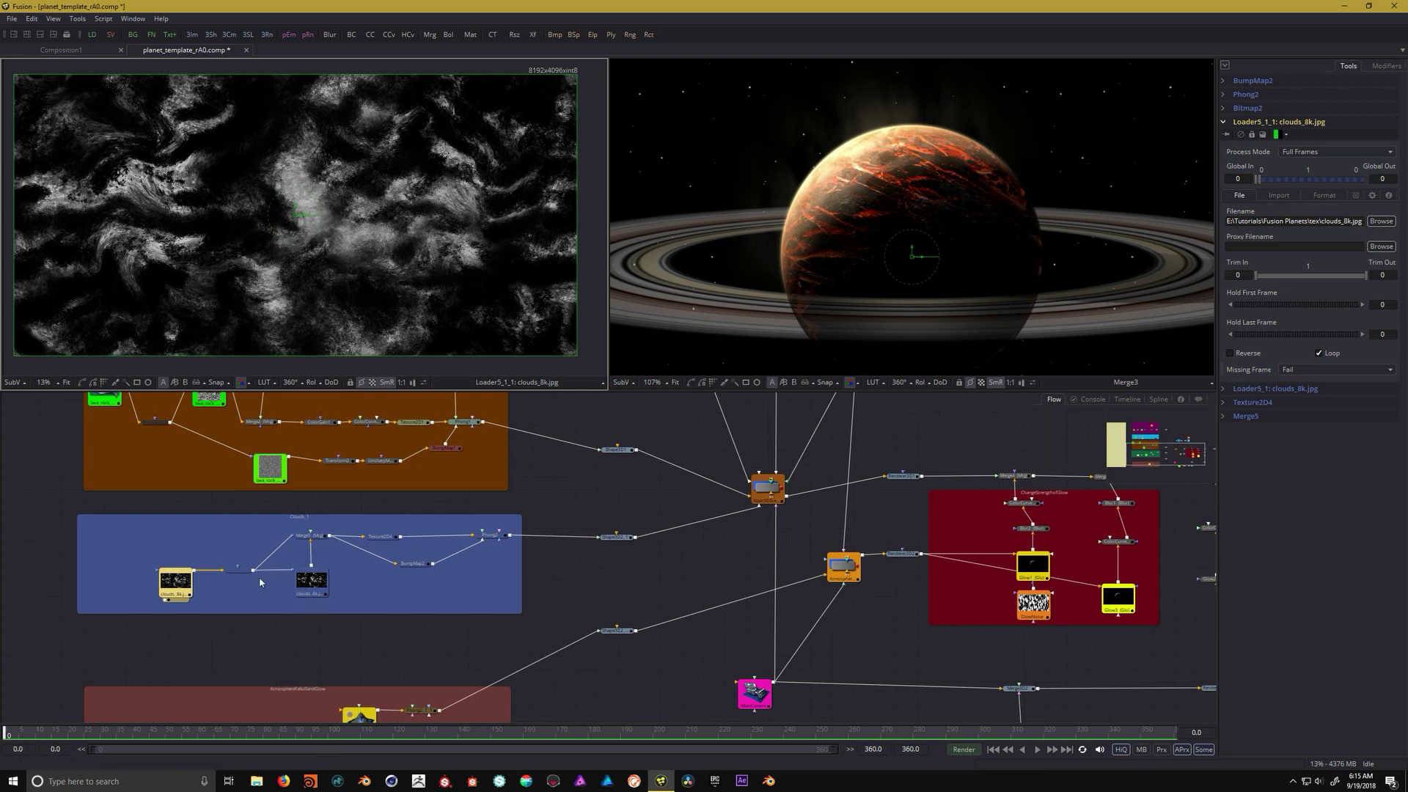
View the Bitmap2 luminance mask and the Loader5_1 clouds image it masks in the first view
left_click(237, 570)
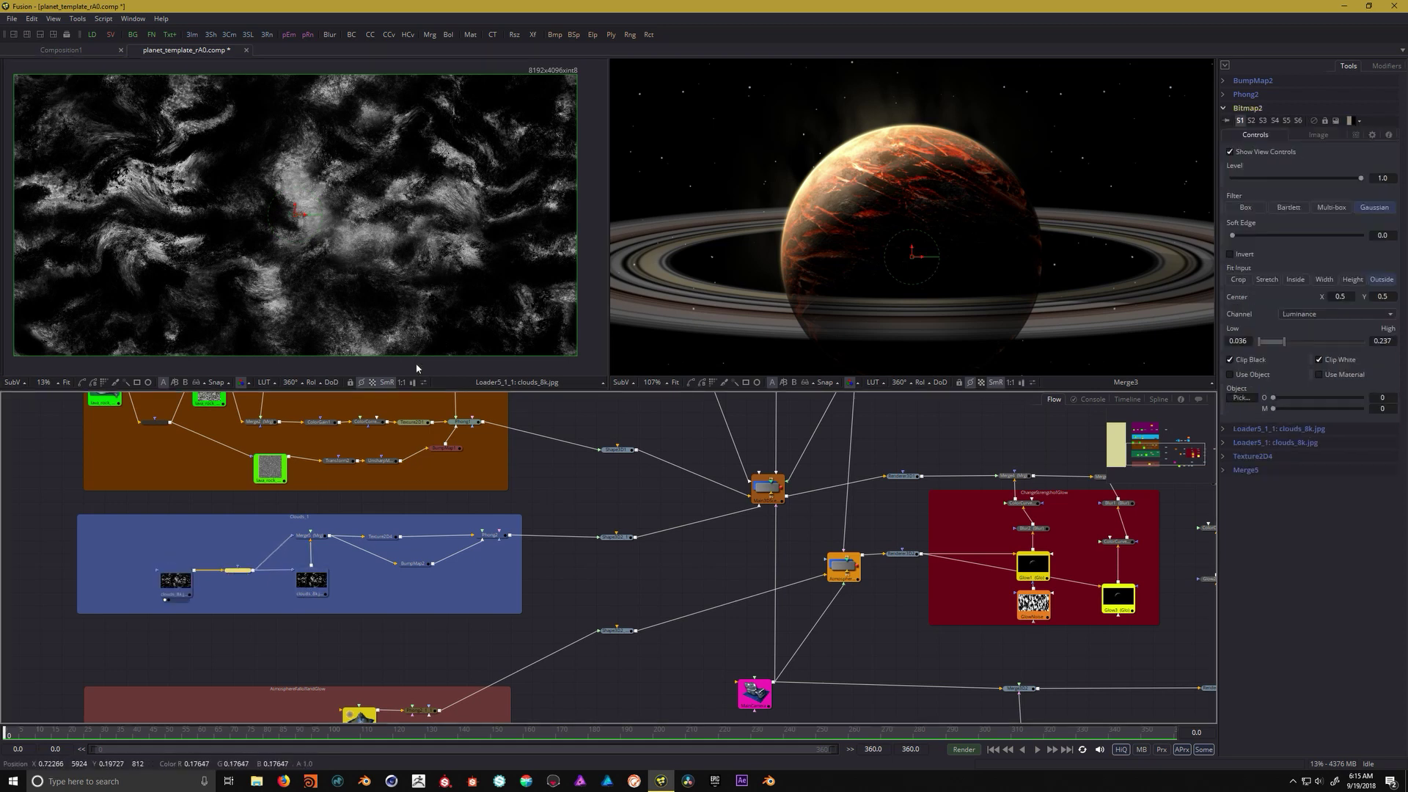
key("1")
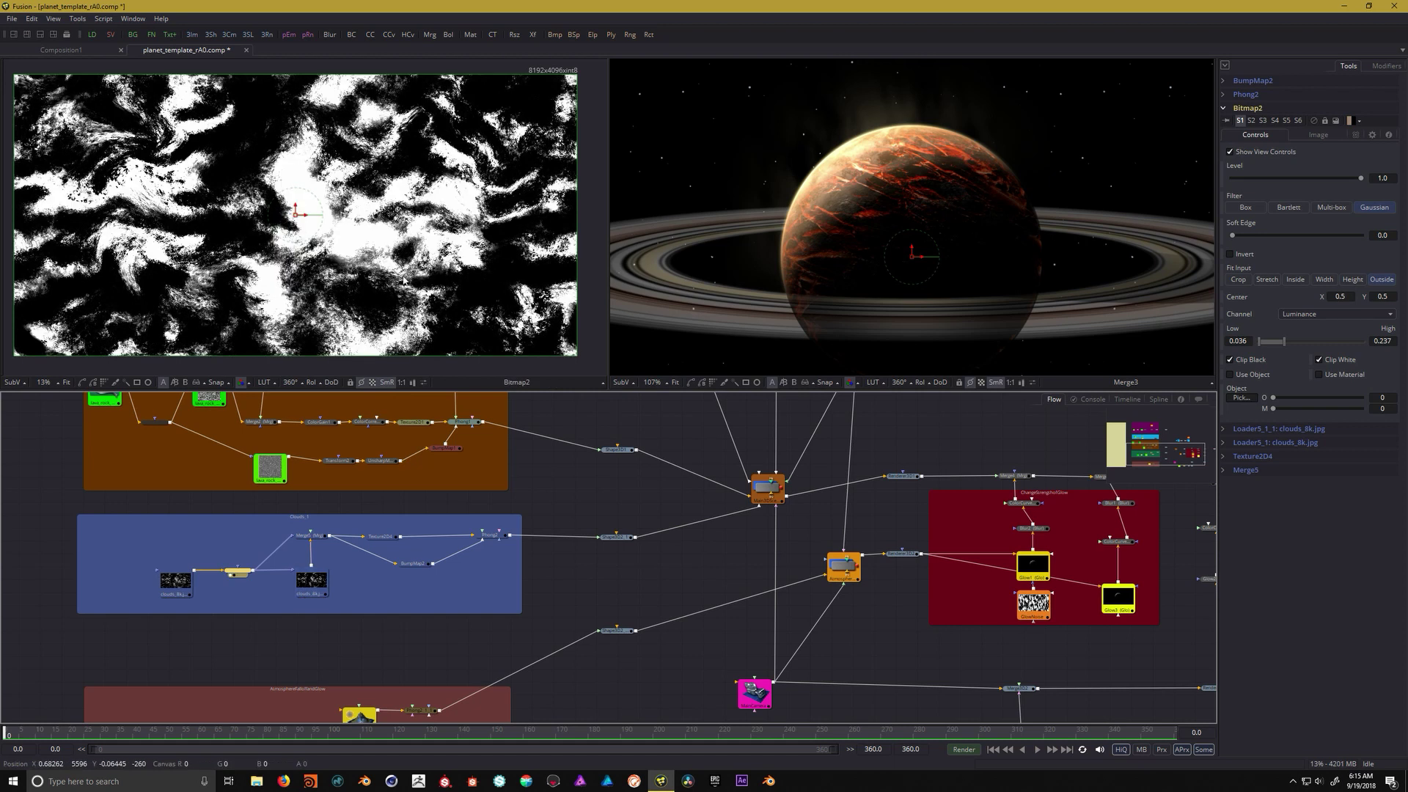
left_click(312, 581)
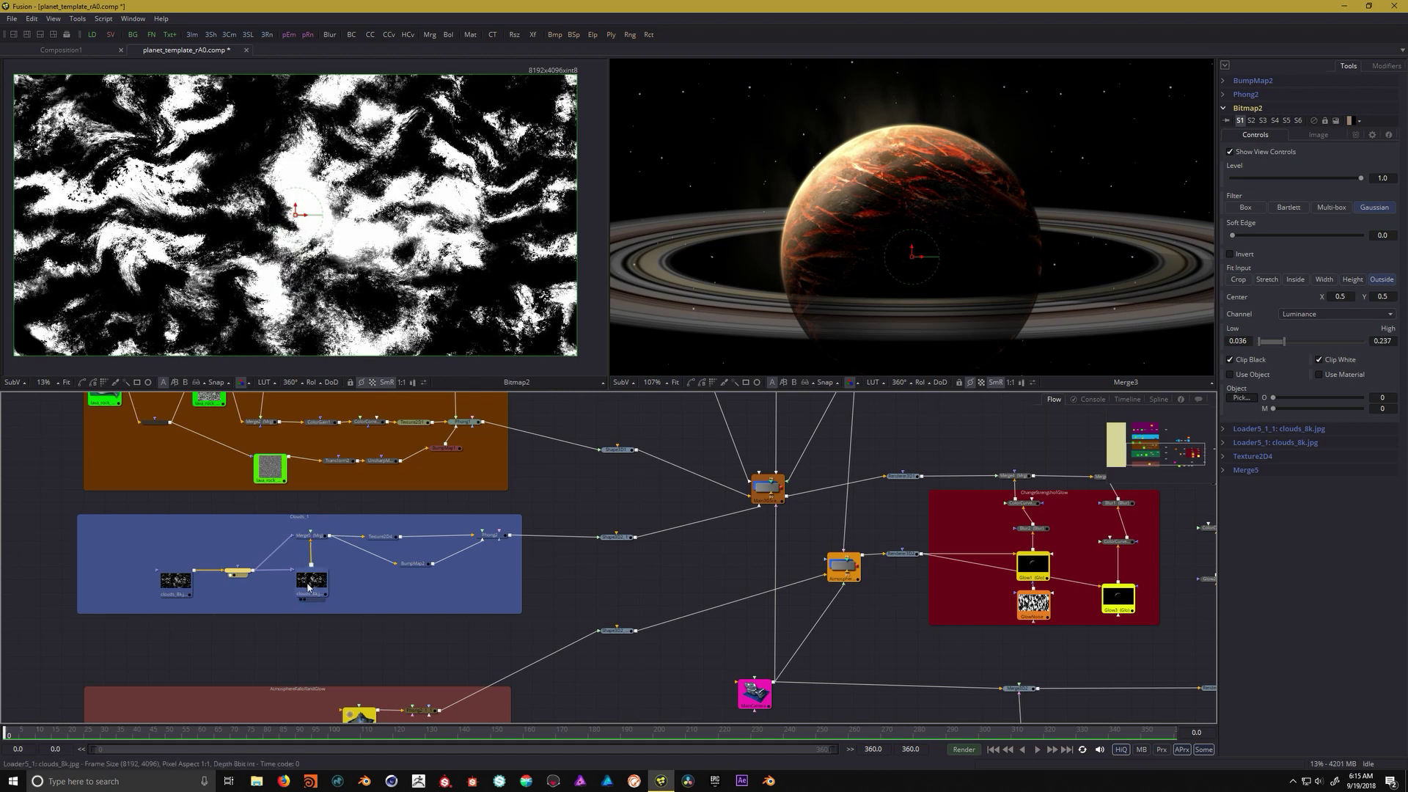
key("1")
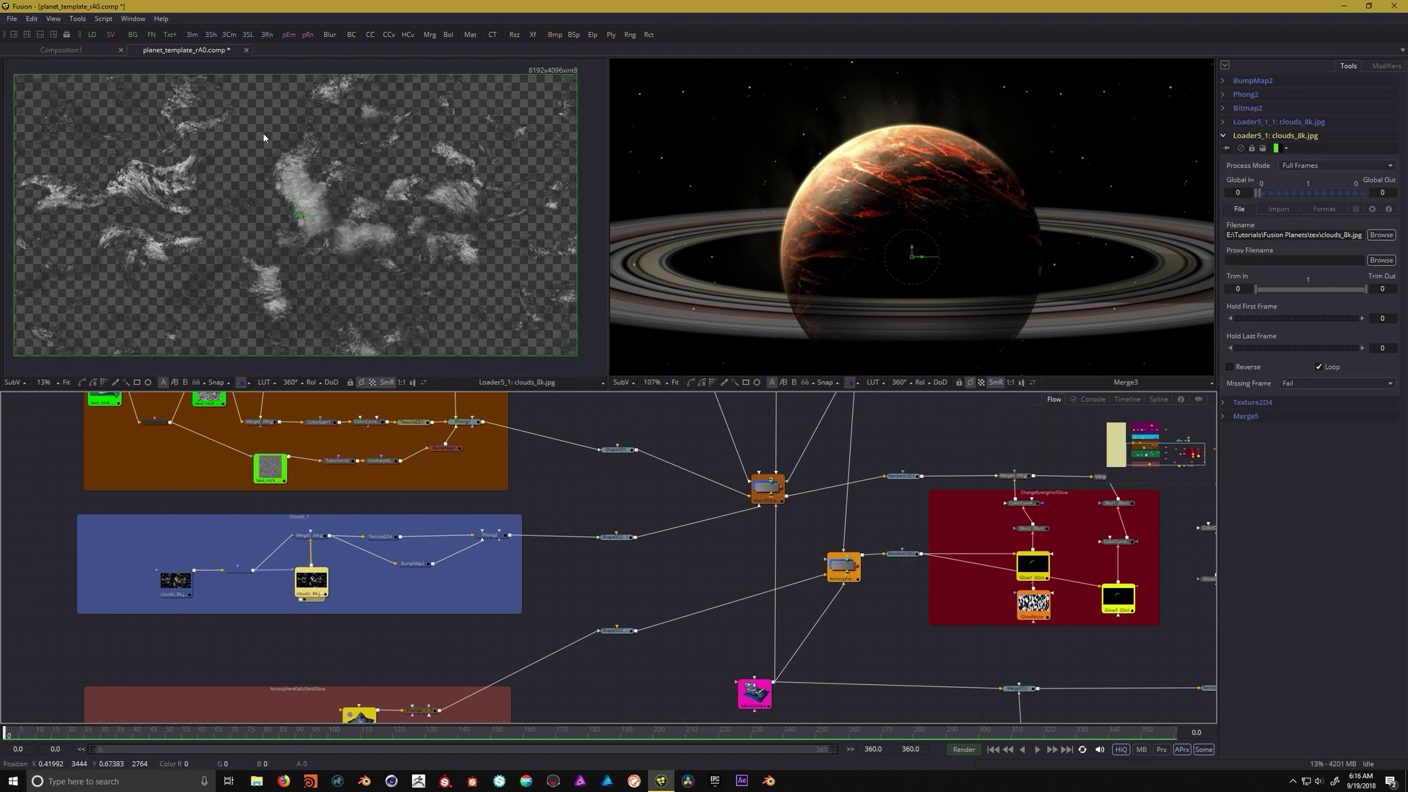
View the Clouds_1 group's Merge5 result and its Texture2D4 mapping on the material sphere in the first view
left_click(315, 540)
key("1")
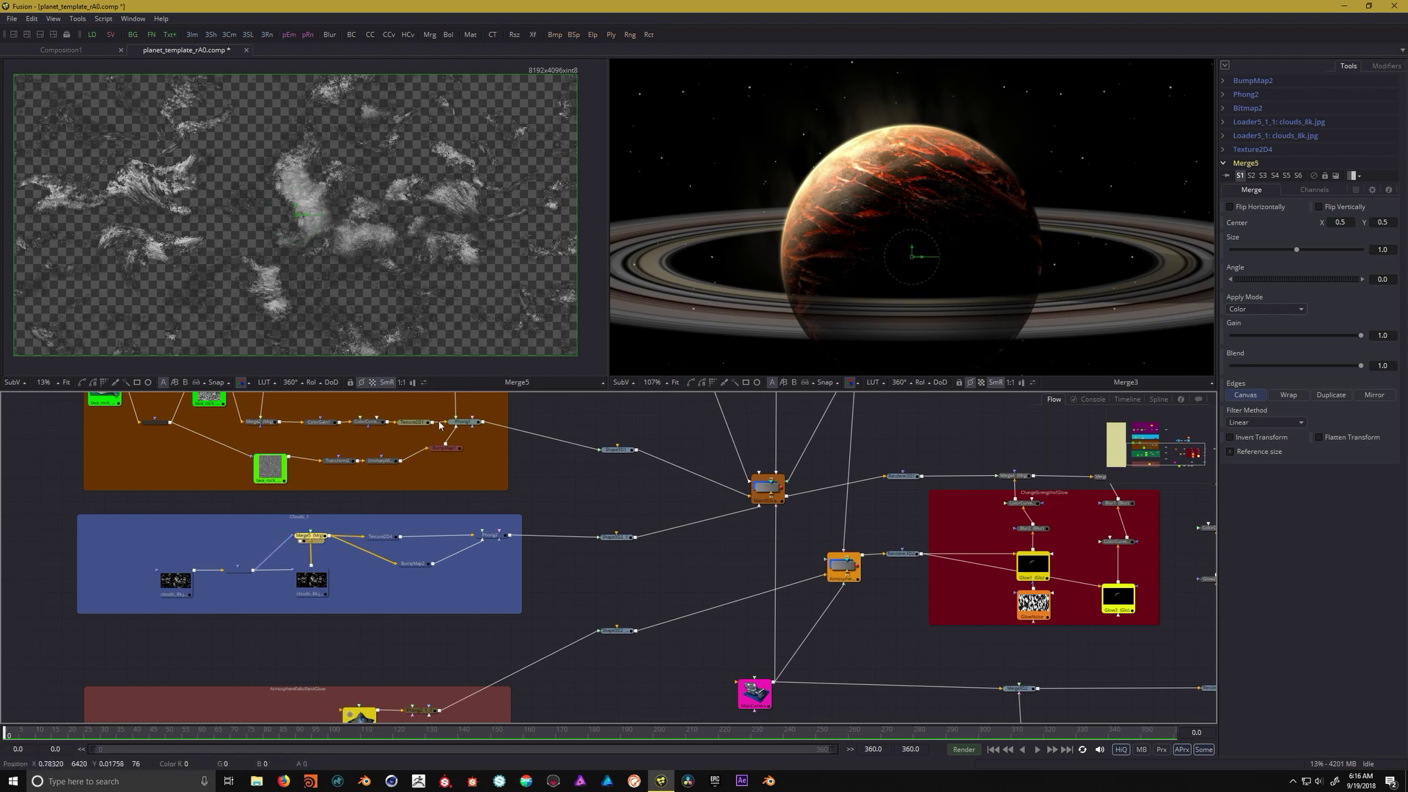
mouse_move(420, 570)
left_mouse_down()
mouse_move(390, 575)
mouse_move(413, 576)
left_mouse_up()
left_click(380, 543)
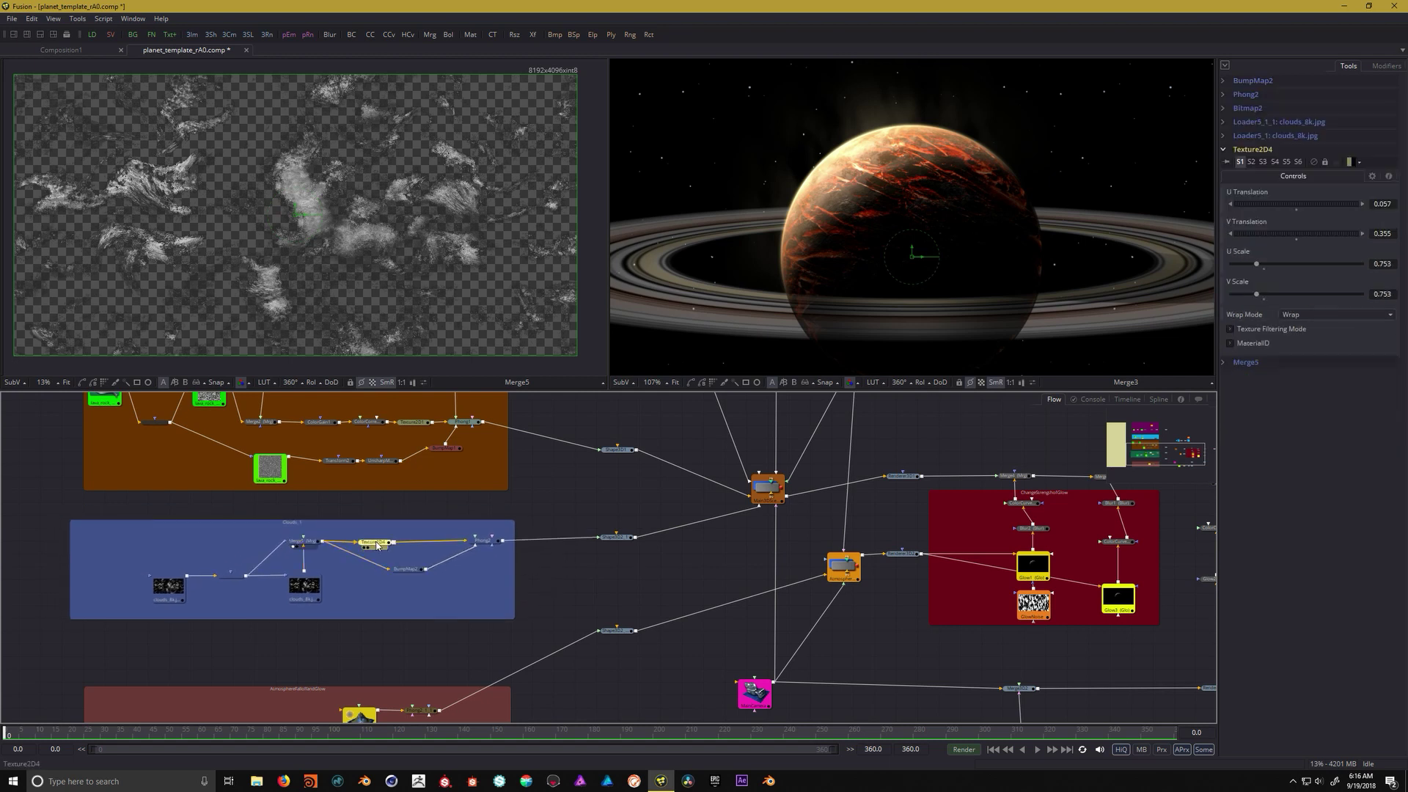
key("1")
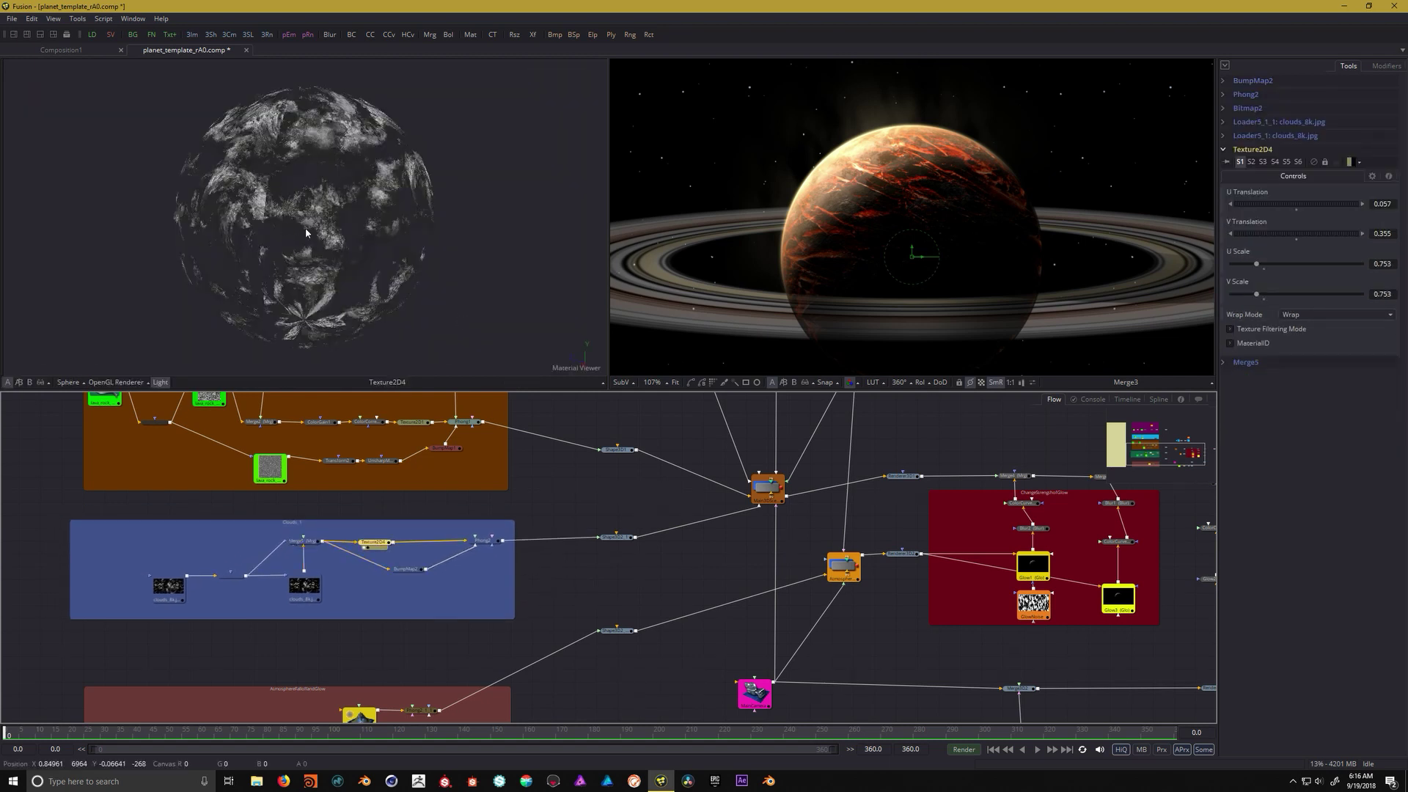
left_click(350, 238)
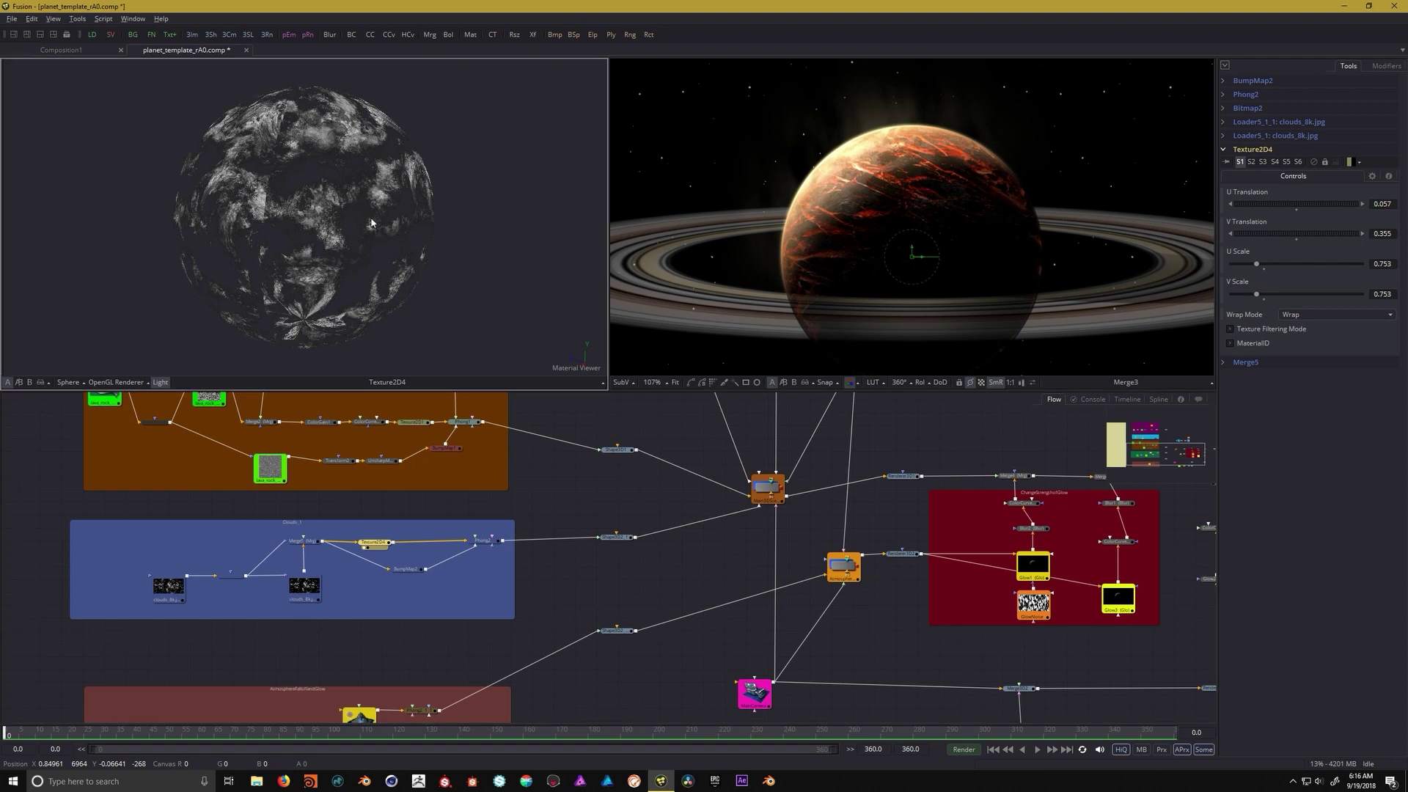
left_click_drag(380, 223, 281, 211)
View the Clouds_1 group's Phong2 cloud material in the first view from a rotated angle
left_click(481, 542)
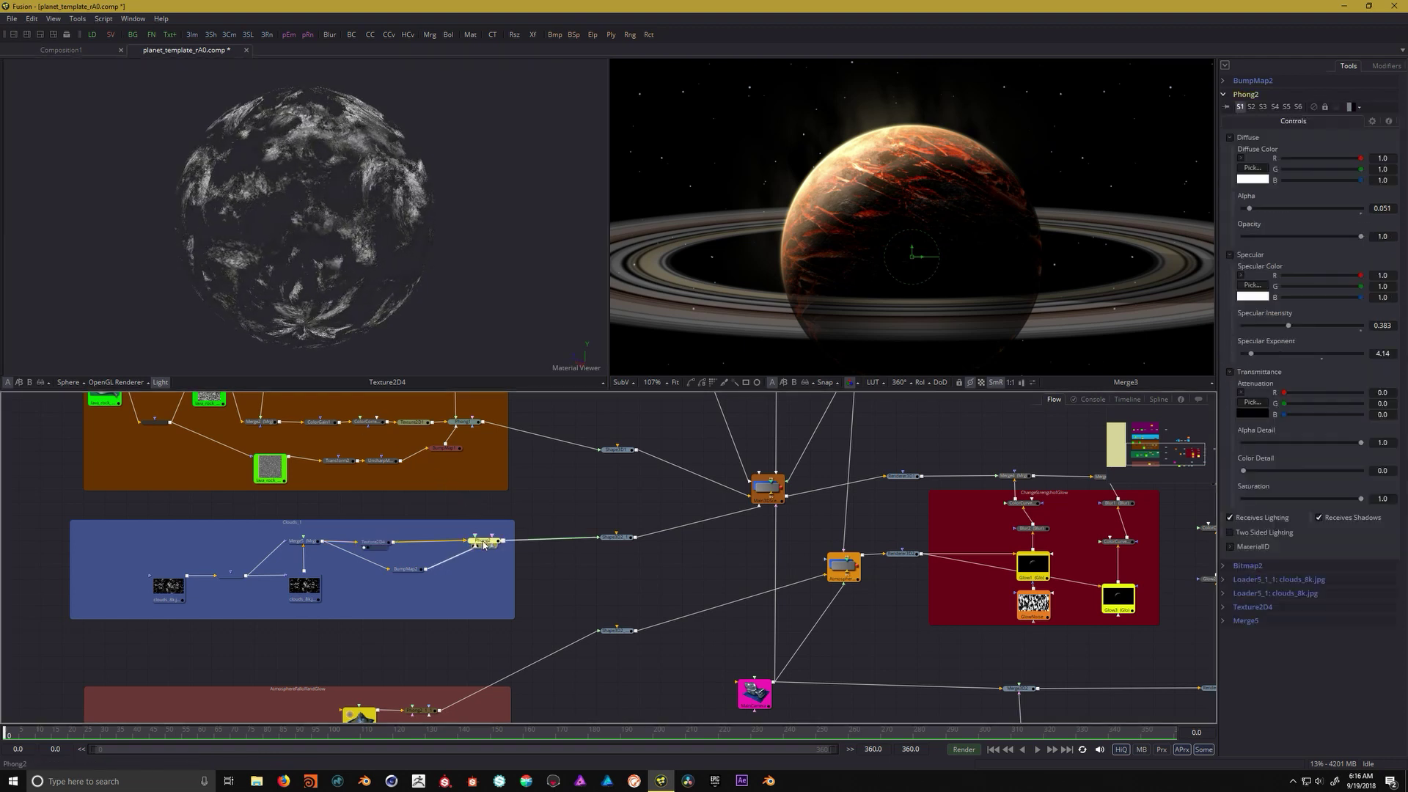
key("1")
left_click_drag(382, 235, 331, 271)
View the Shape3D2_1 cloud sphere in the first view and check the Main3DScene node it feeds
left_click(615, 539)
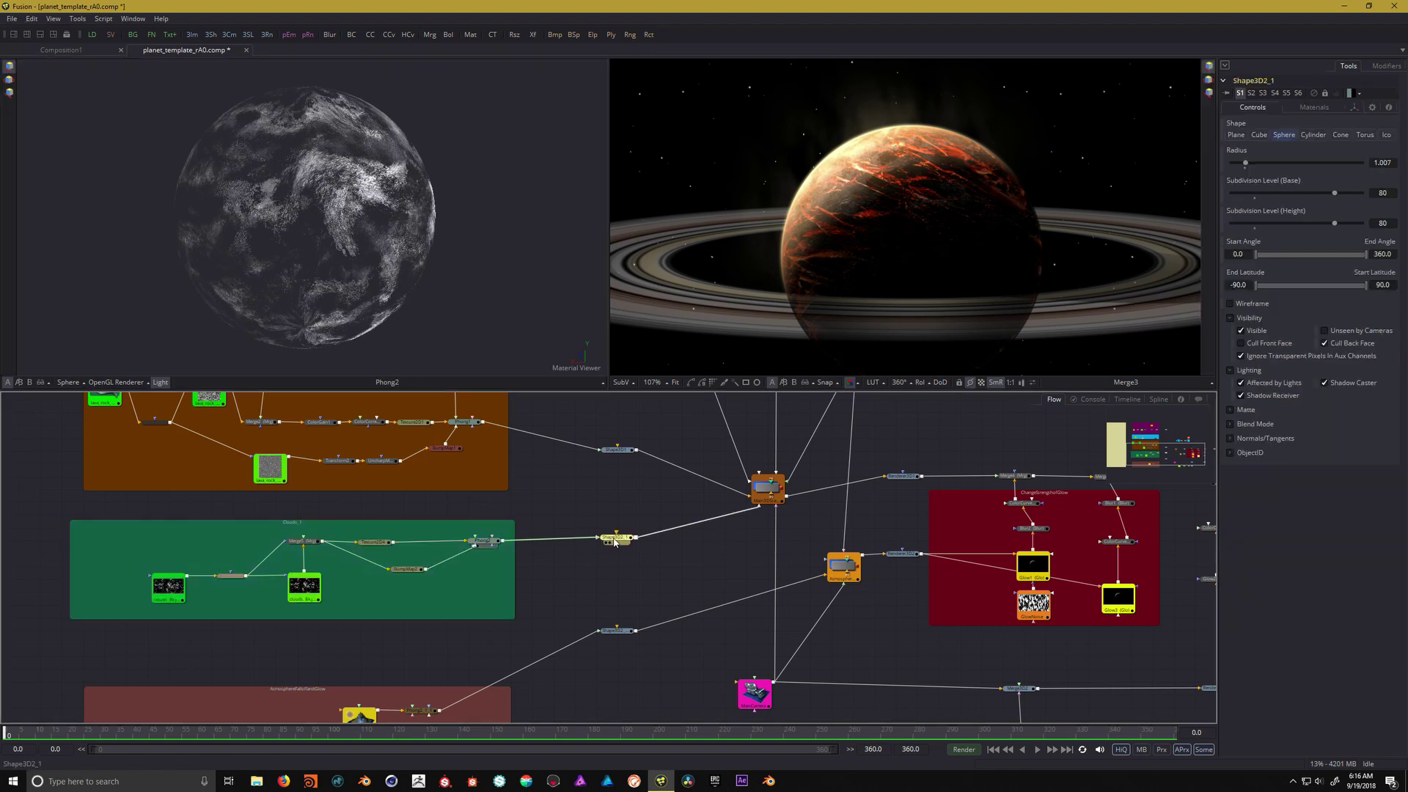
left_click_drag(615, 541, 530, 333)
left_click(767, 490)
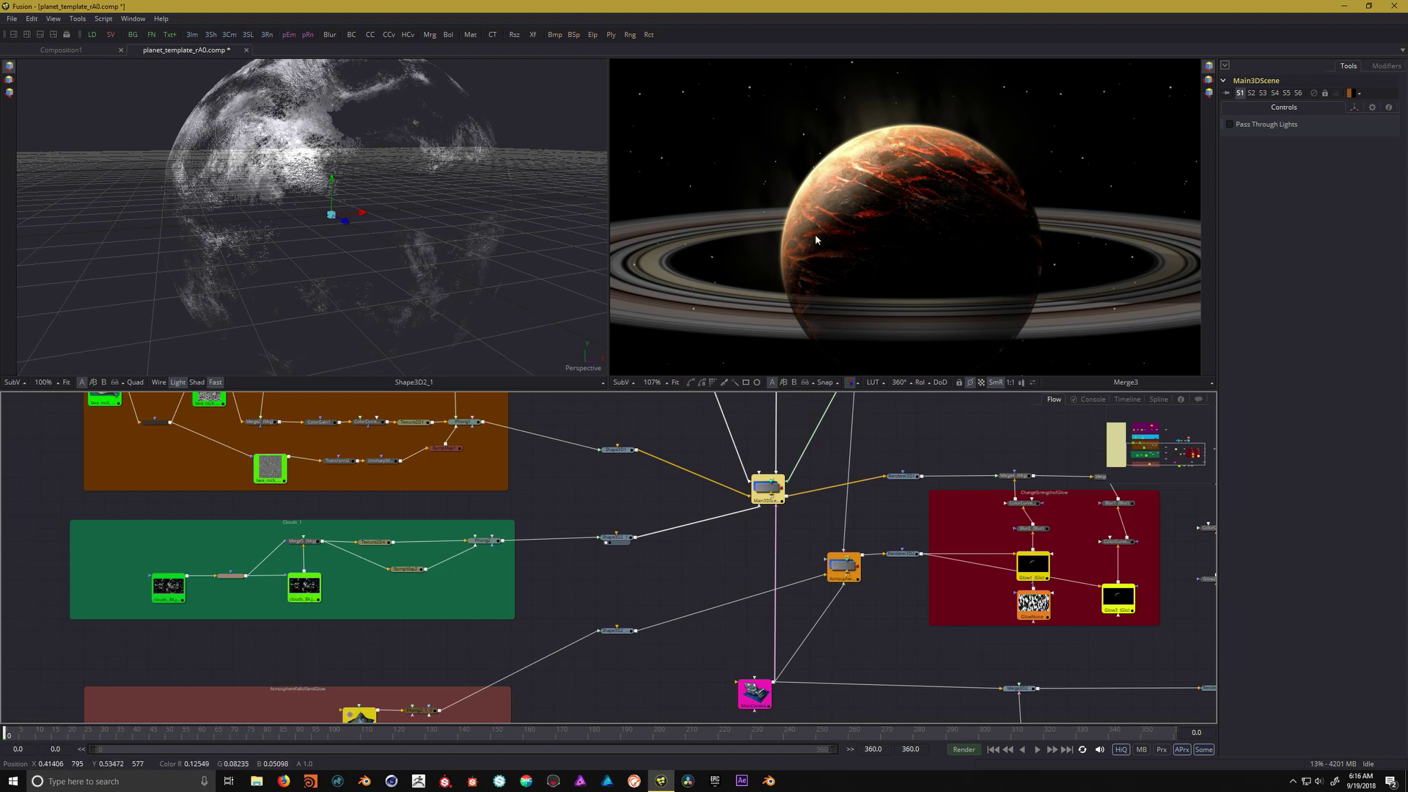
Set BumpMap2's height scale to 29.7 in the Clouds_1 group and inspect the clouds up close in the Merge3 view
left_click(409, 571)
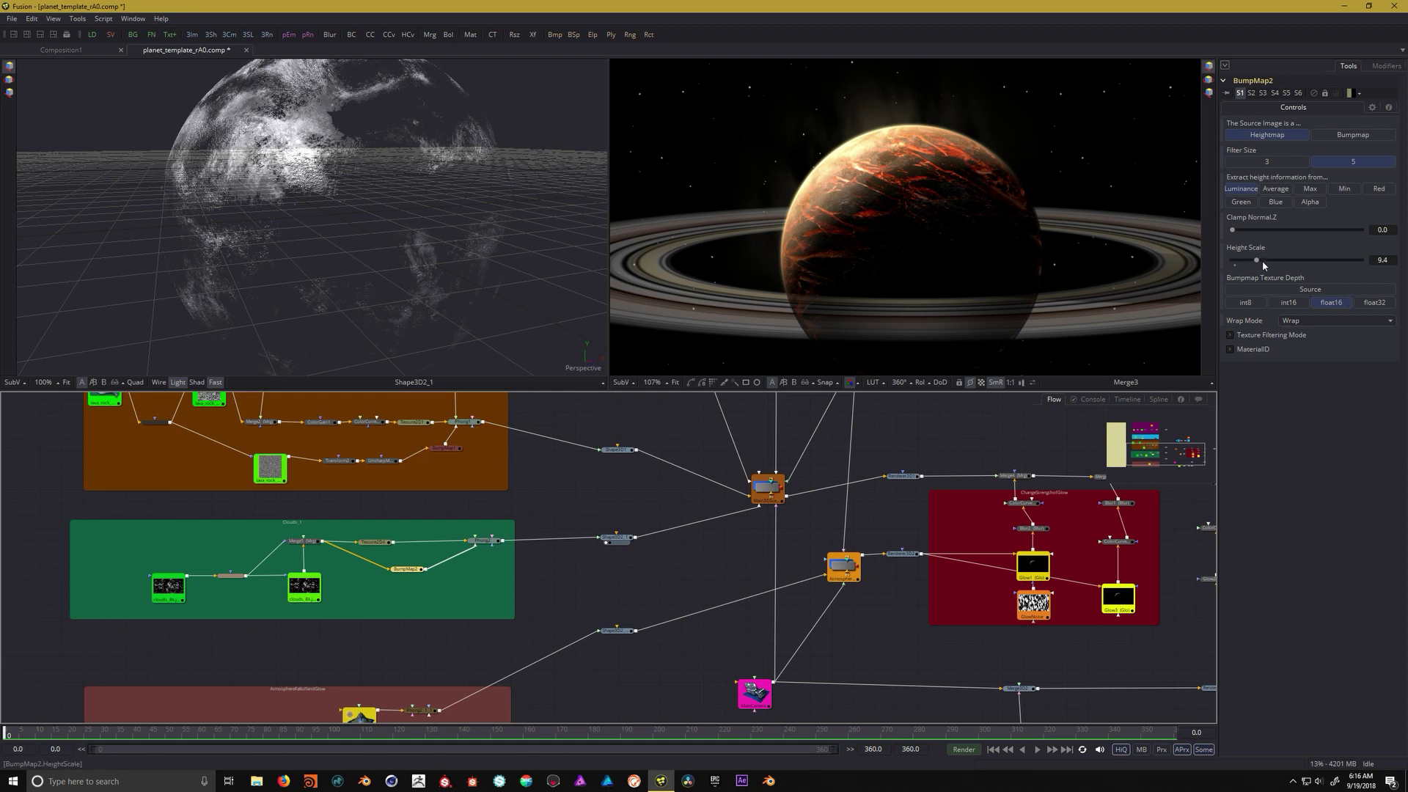
left_click_drag(1257, 261, 1308, 259)
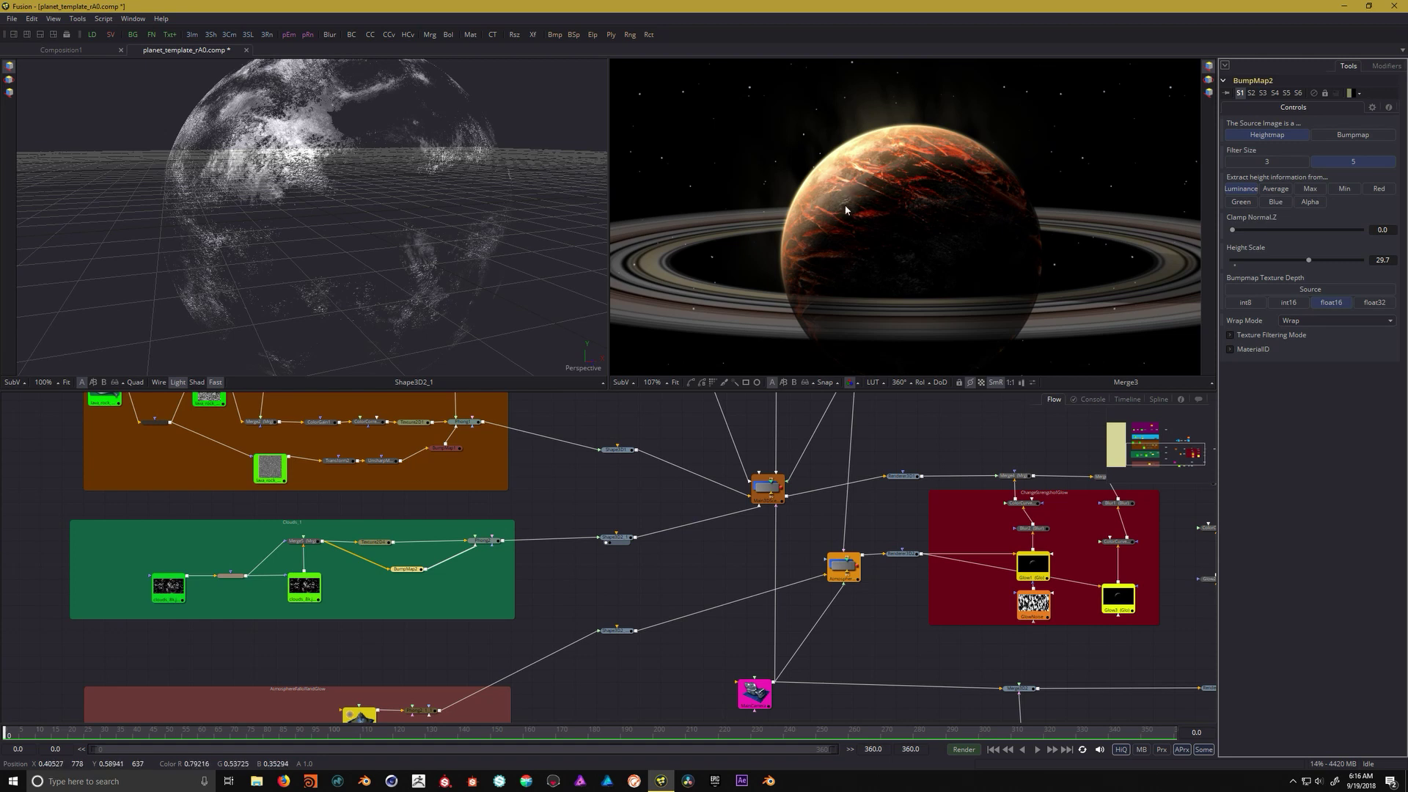
scroll(842, 204, "up", 2)
scroll(842, 203, "up", 1)
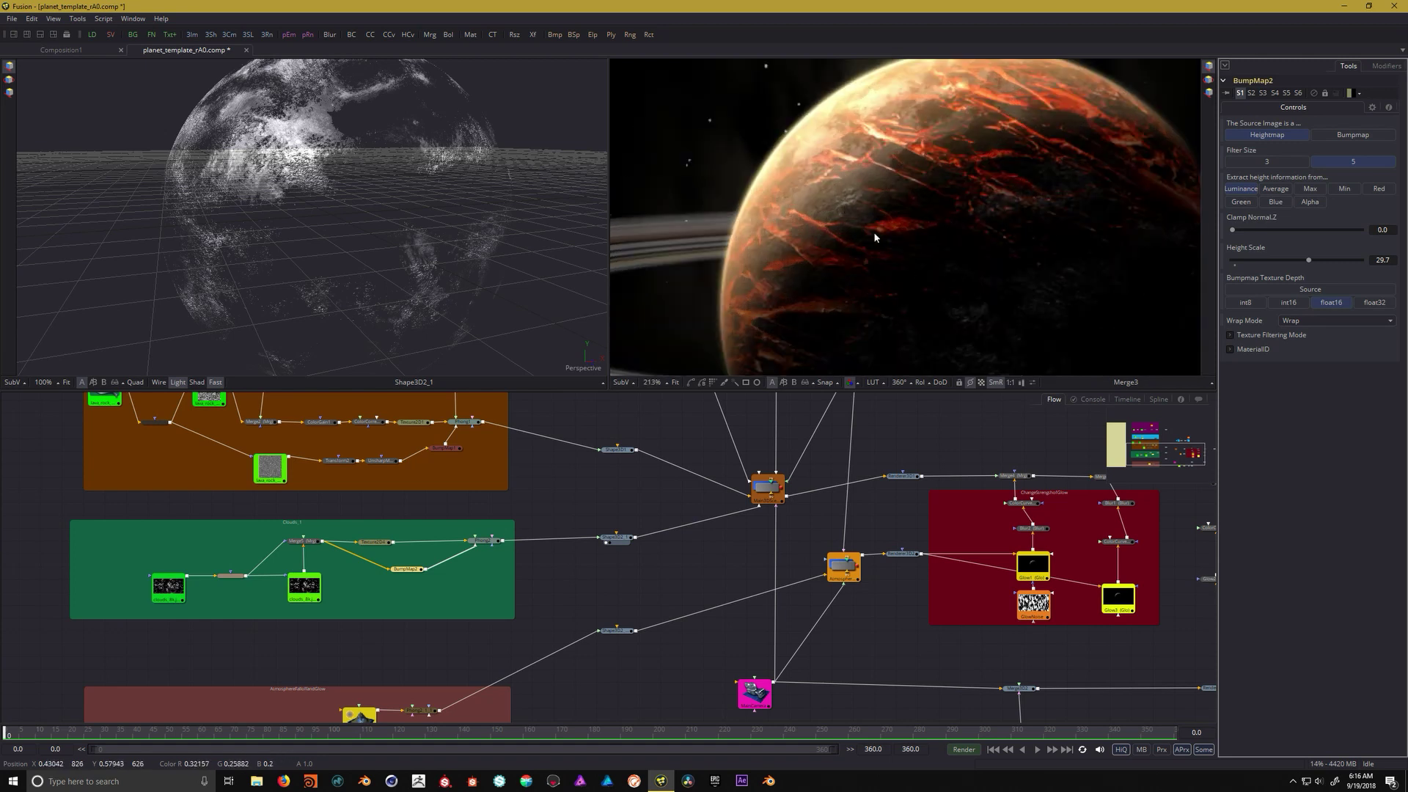
scroll(912, 211, "down", 1)
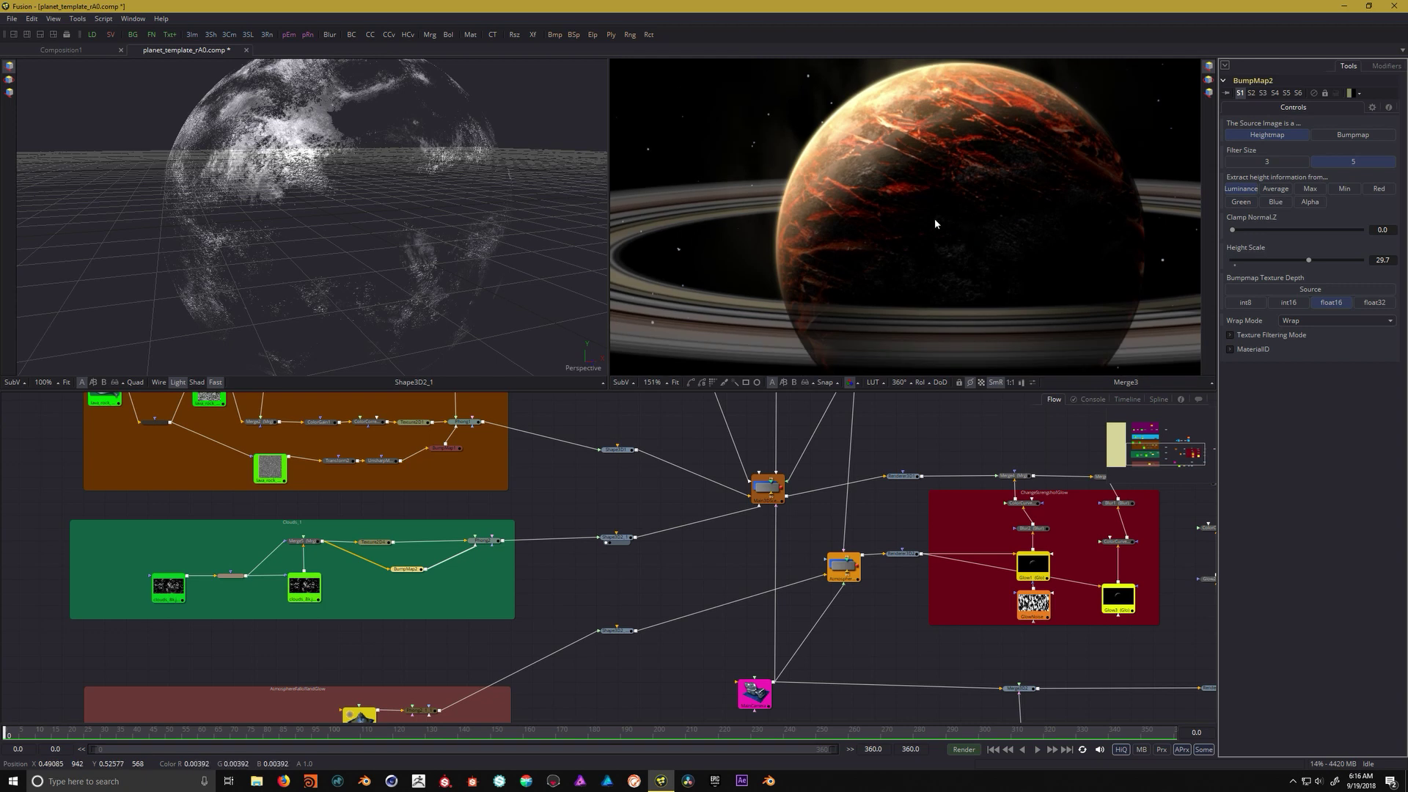
scroll(936, 218, "down", 2)
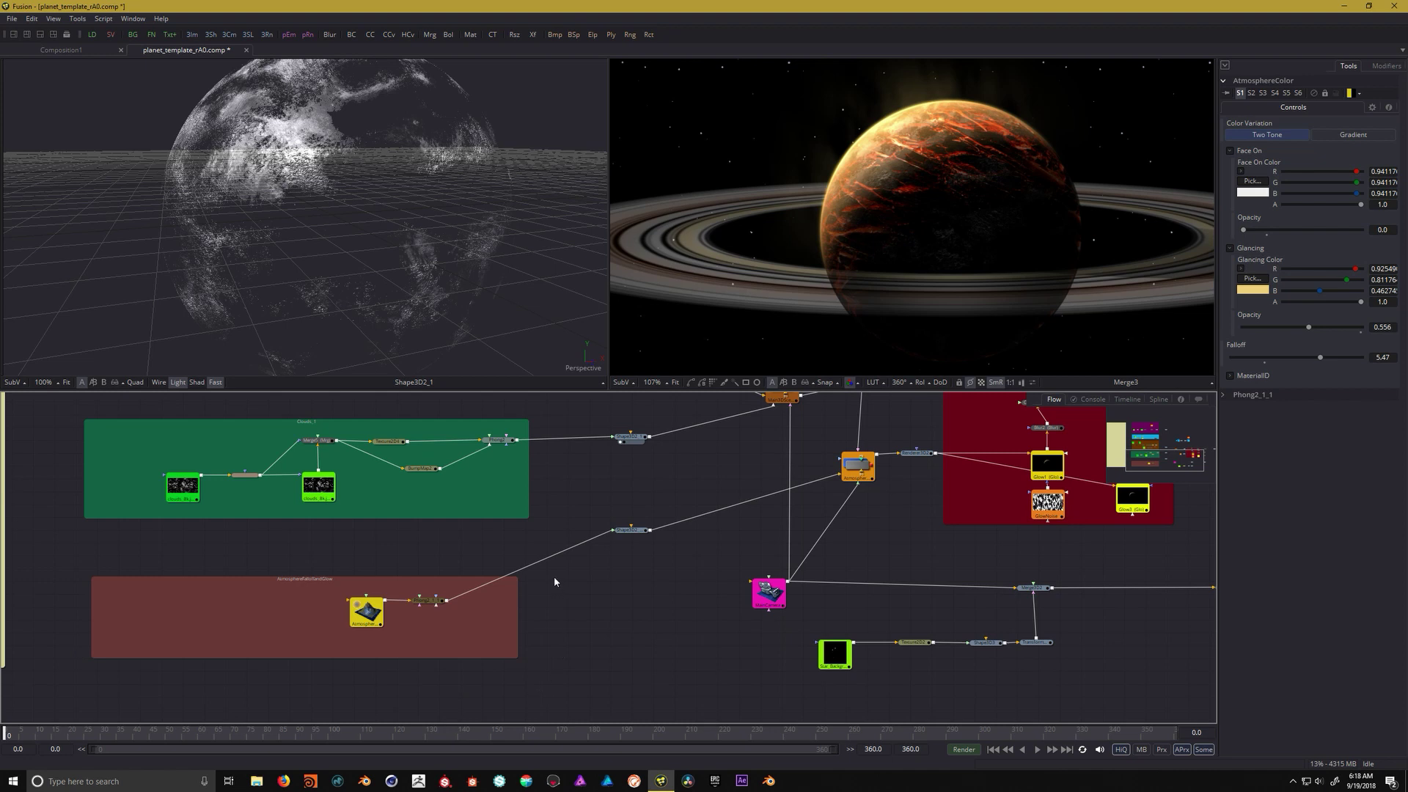
Try a falloff of 1.88 on the AtmosphereColor node and set it to 5.128
left_click(366, 612)
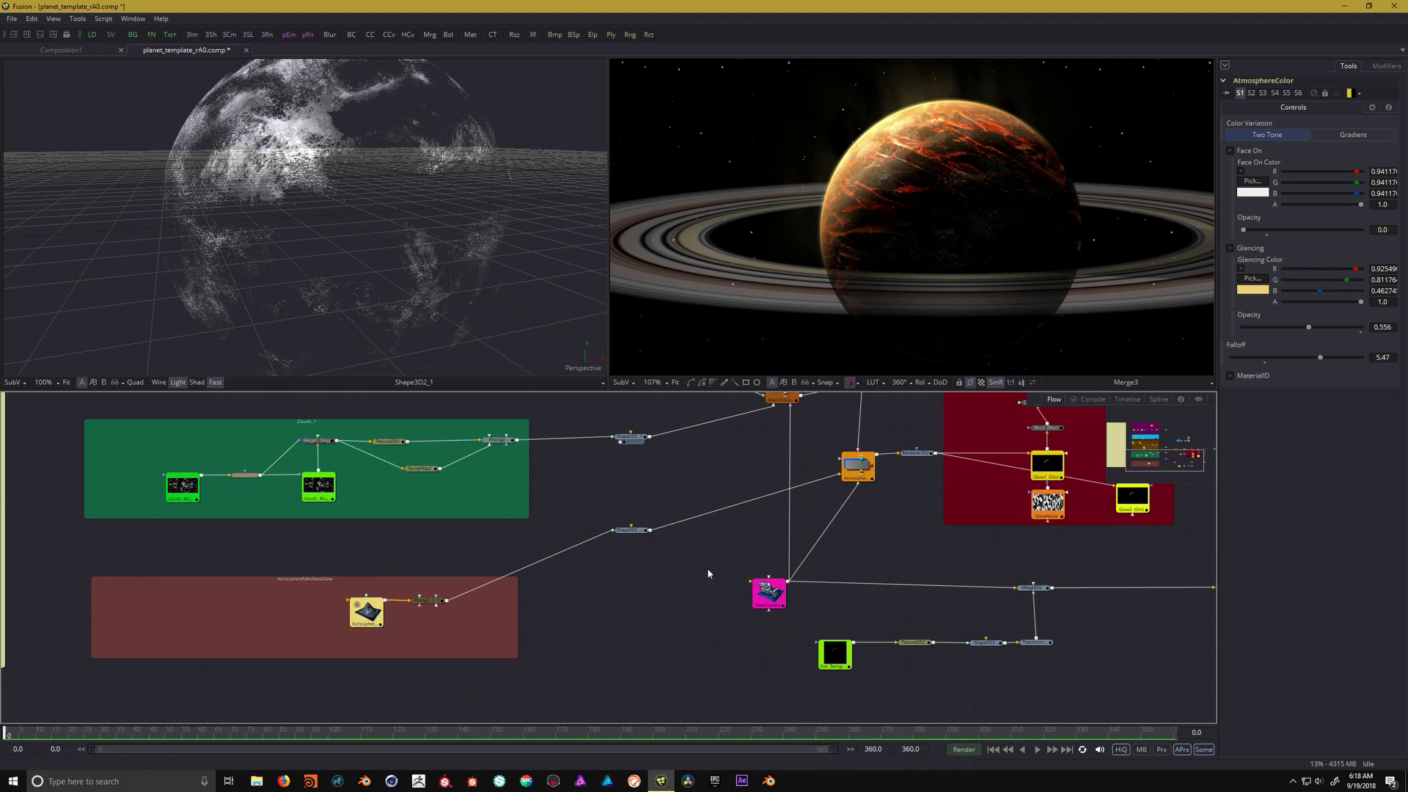
left_click_drag(1320, 358, 1262, 358)
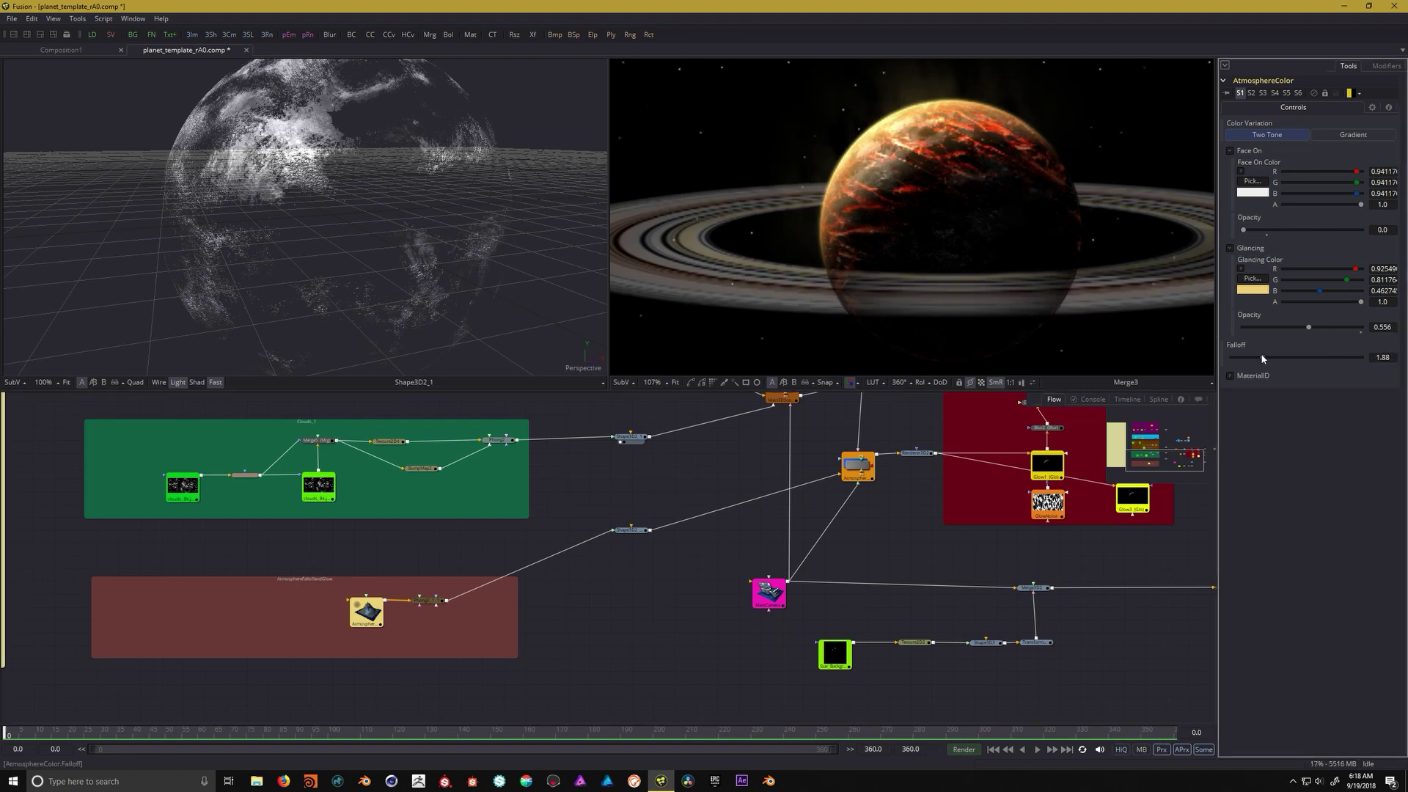
left_click_drag(1258, 357, 1314, 360)
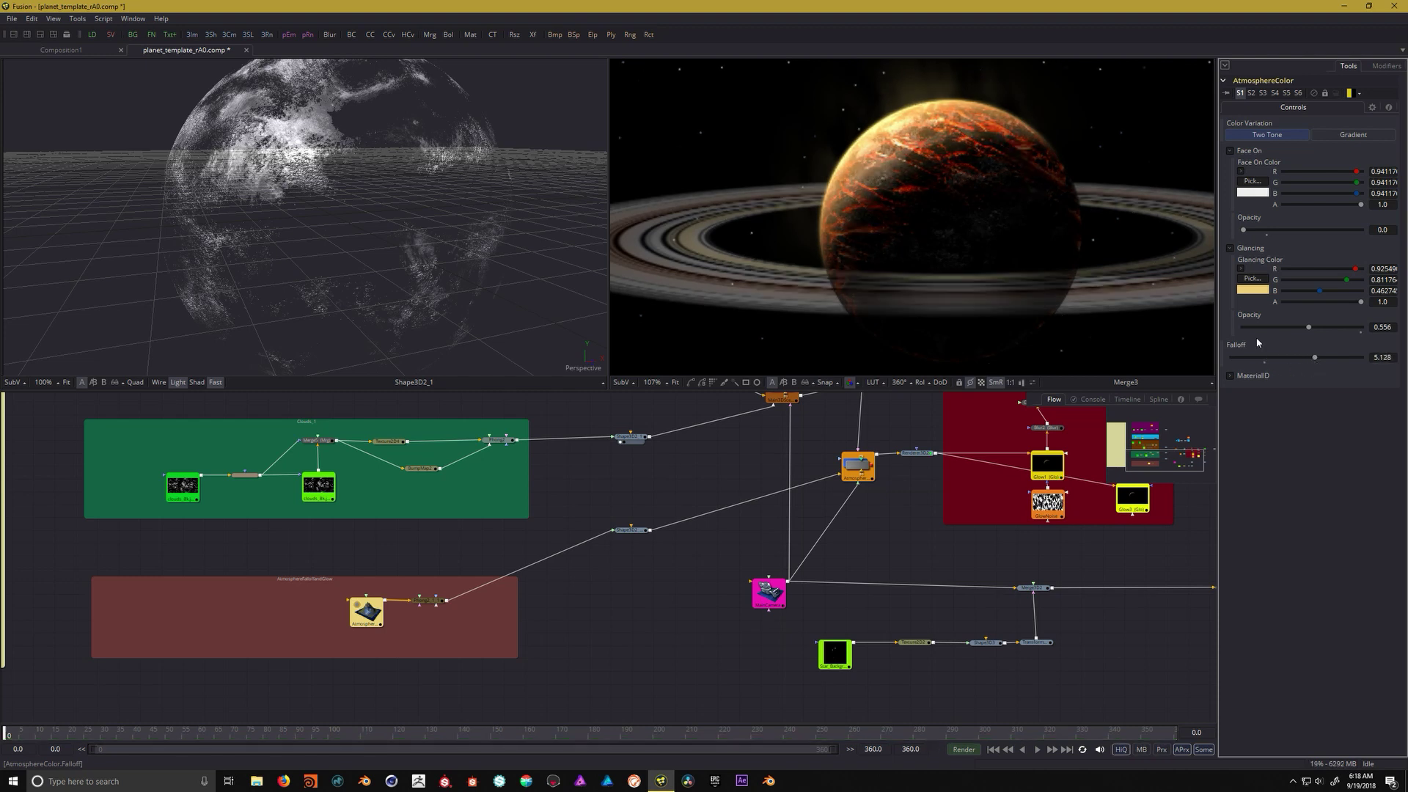
Change AtmosphereColor's glancing colour to a medium blue
left_click(1254, 279)
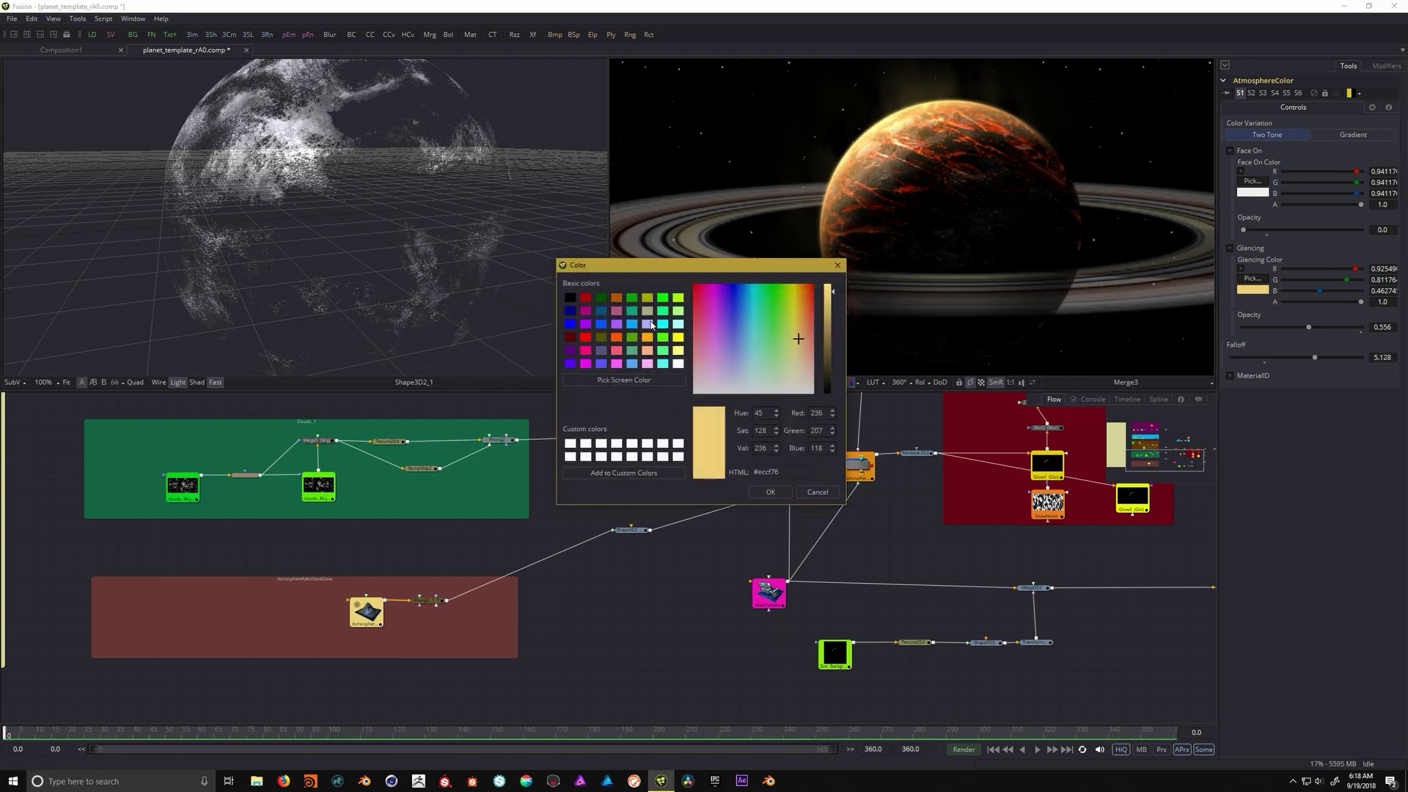
left_click_drag(752, 302, 743, 310)
left_click(770, 492)
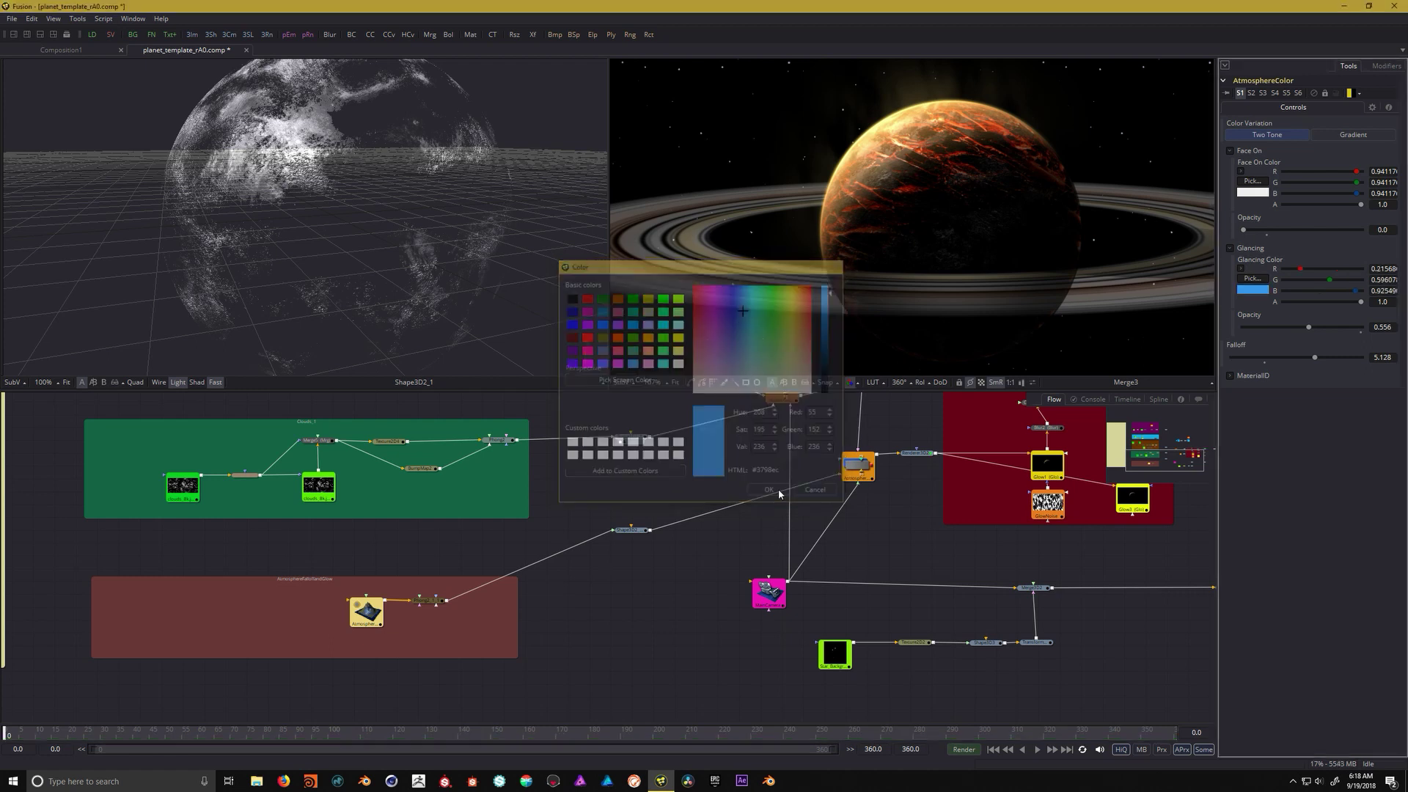
Set AtmosphereColor's glancing colour to green #59ec24 and its glancing opacity to 0.575
left_click(1254, 279)
left_click(779, 302)
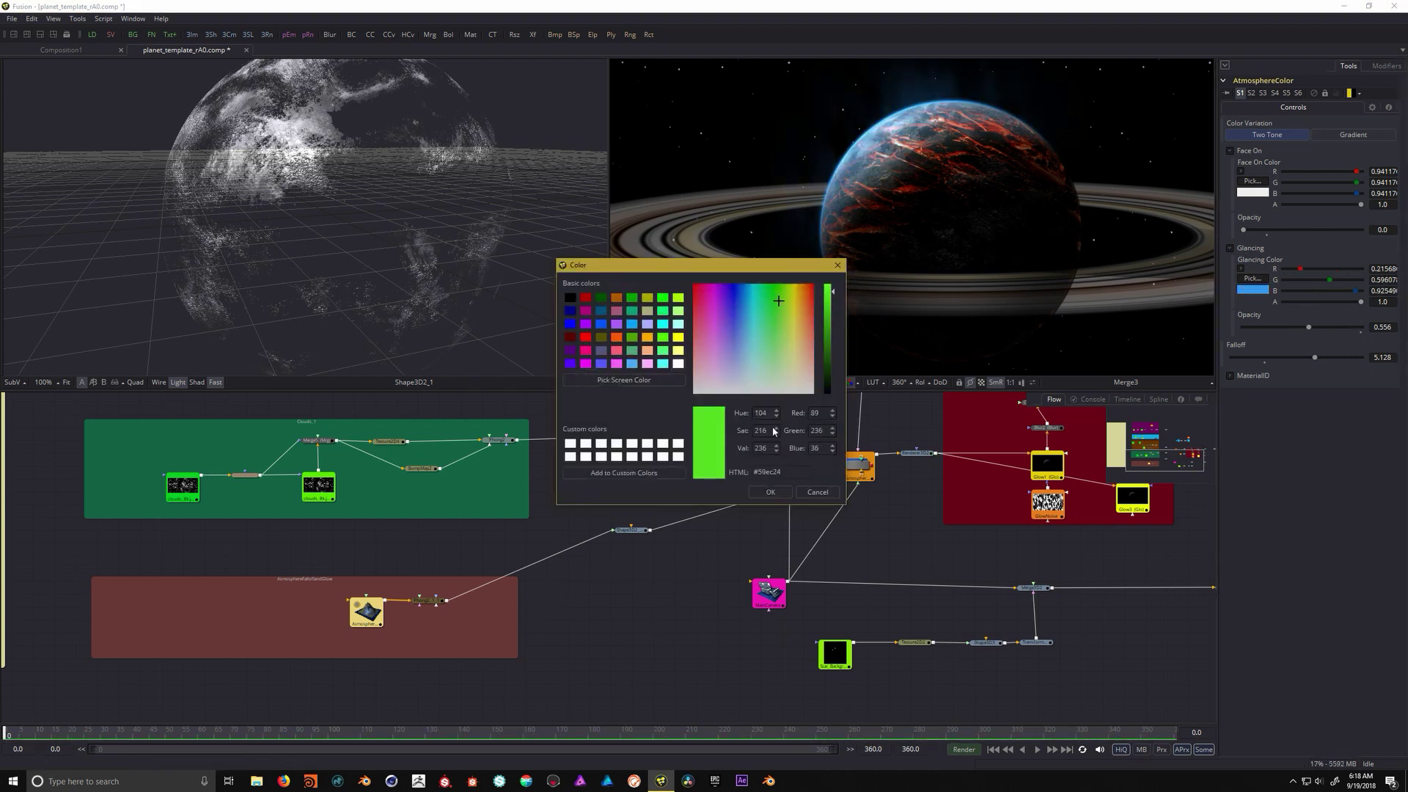
left_click(770, 492)
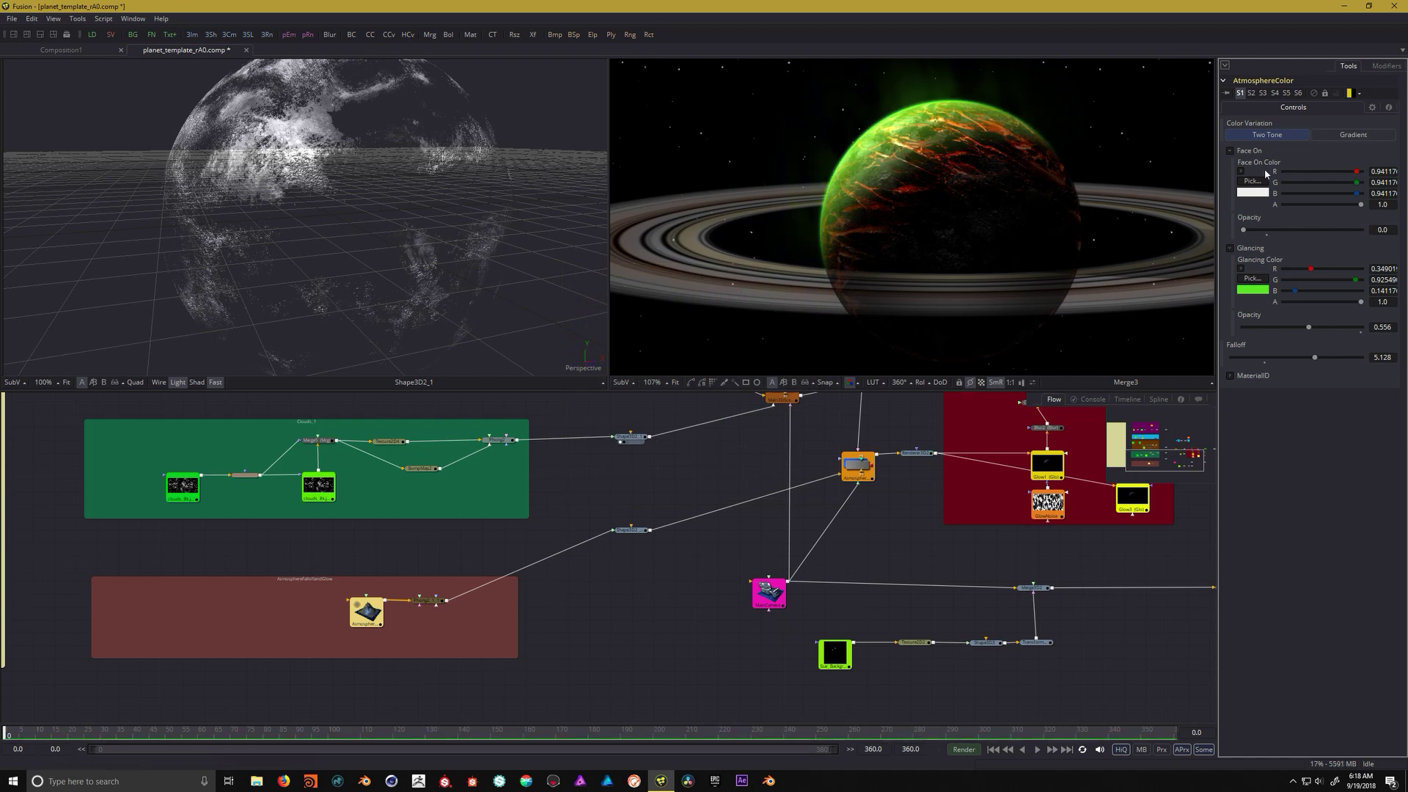
left_click_drag(1310, 327, 1310, 327)
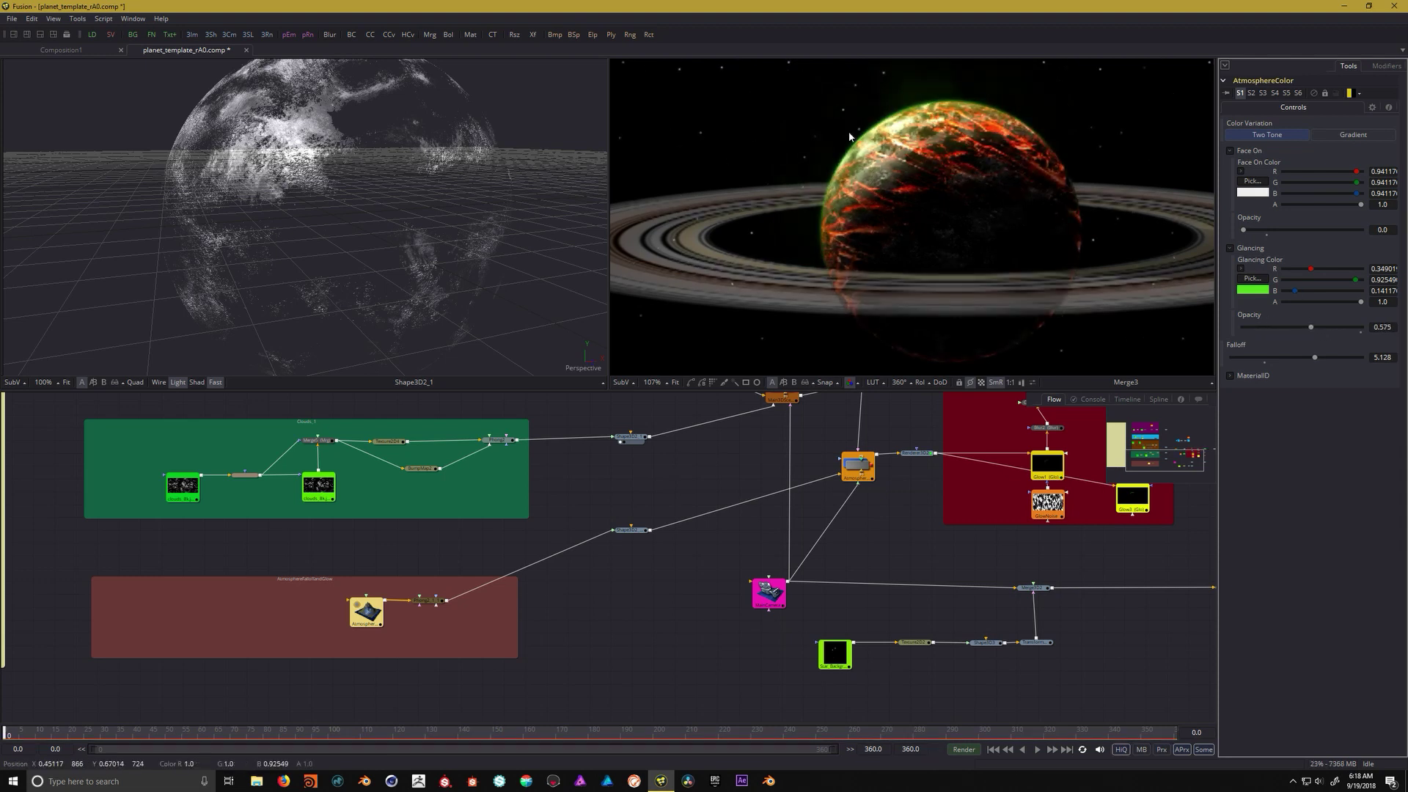
Set AtmosphereColor's glancing colour to yellow #ece249
left_click(1255, 280)
left_click(795, 316)
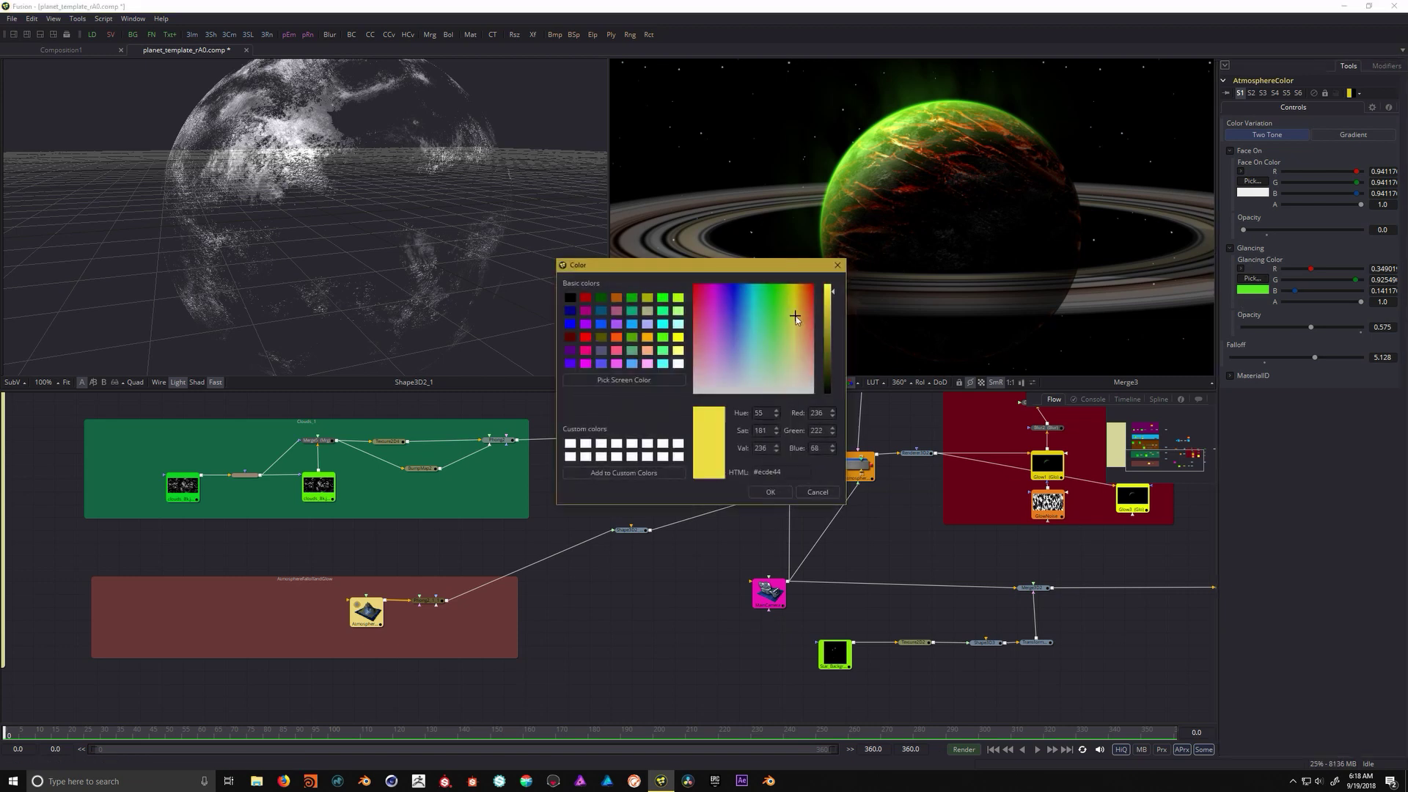
left_click(787, 495)
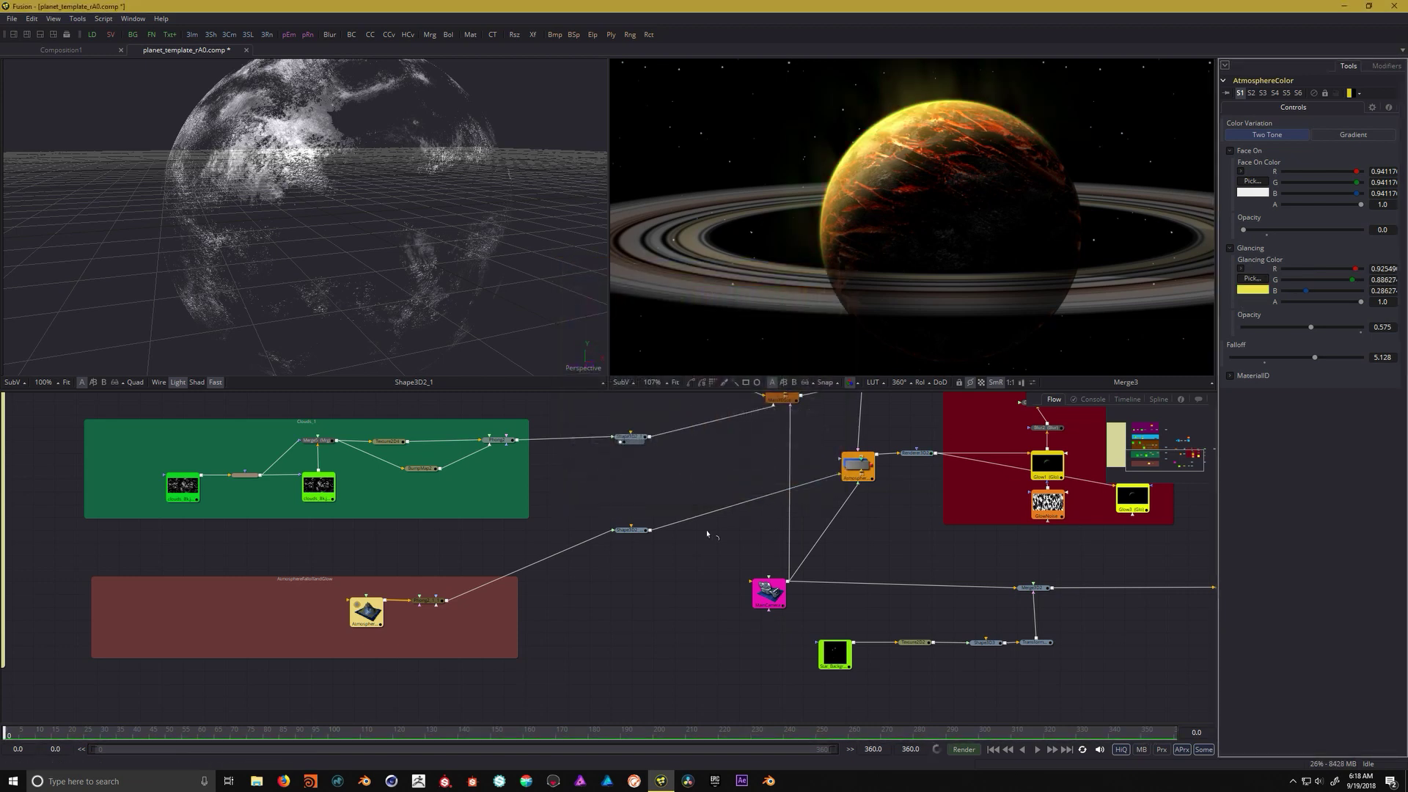
Show the atmosphere sphere Shape3D2_1_1 in the 3D perspective view
left_click_drag(714, 463, 562, 489)
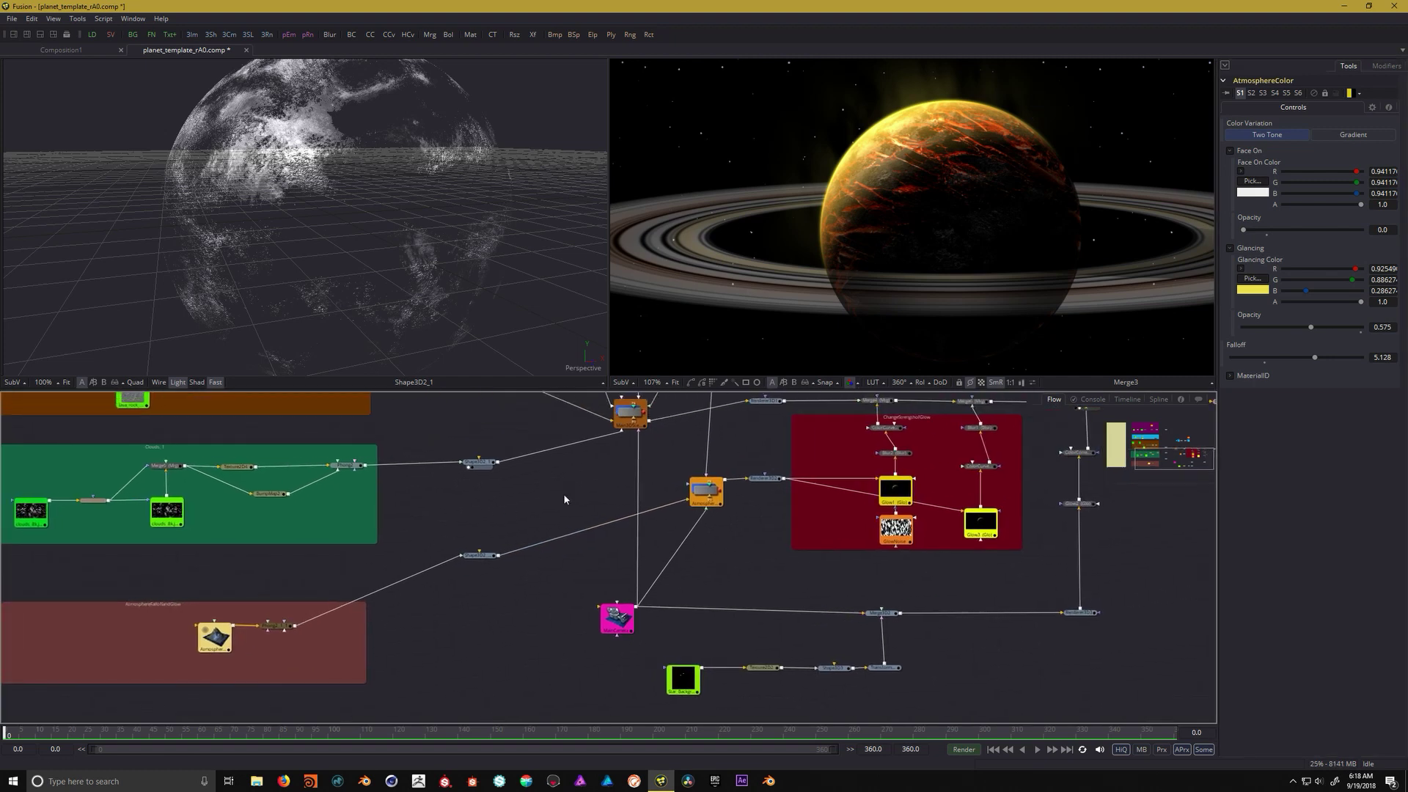
left_click(477, 555)
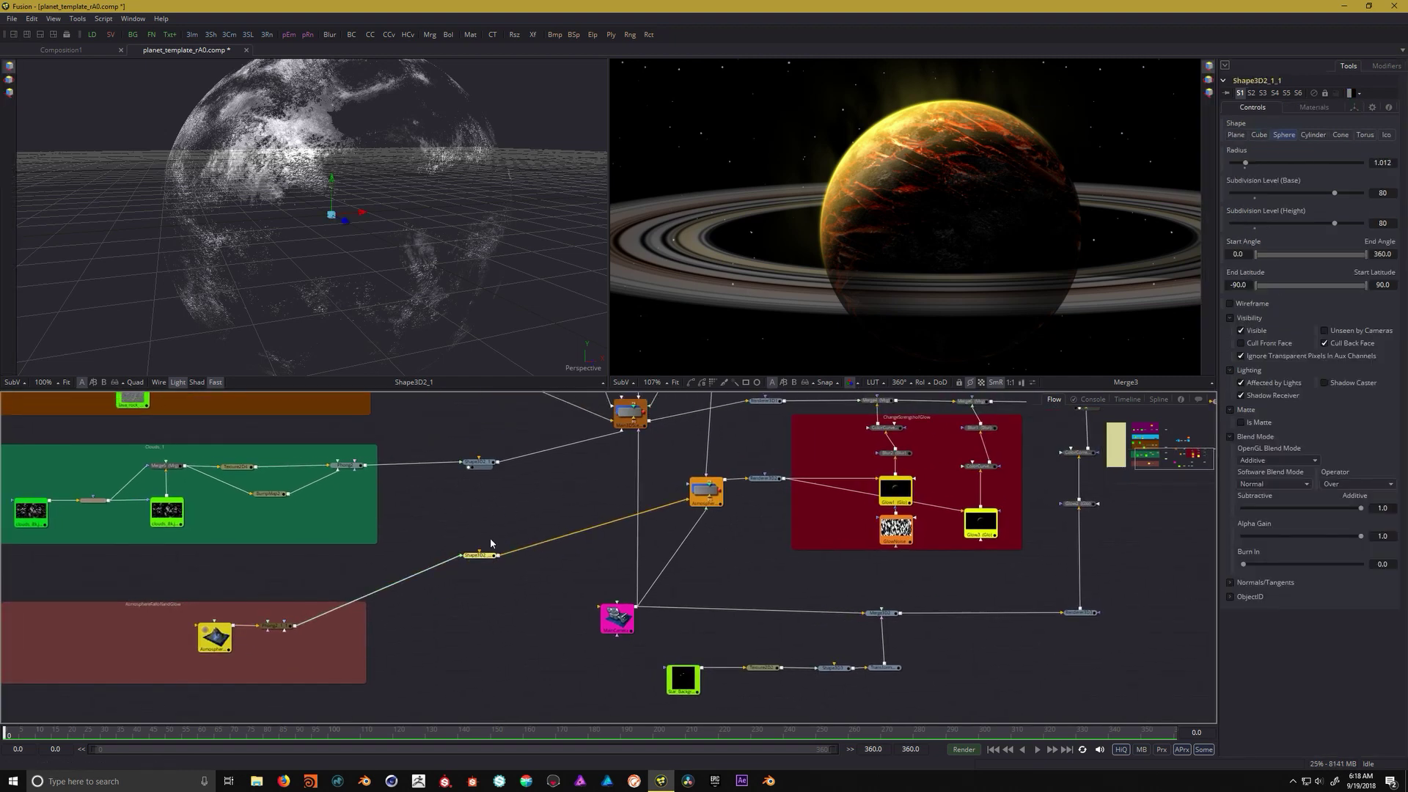
key("1")
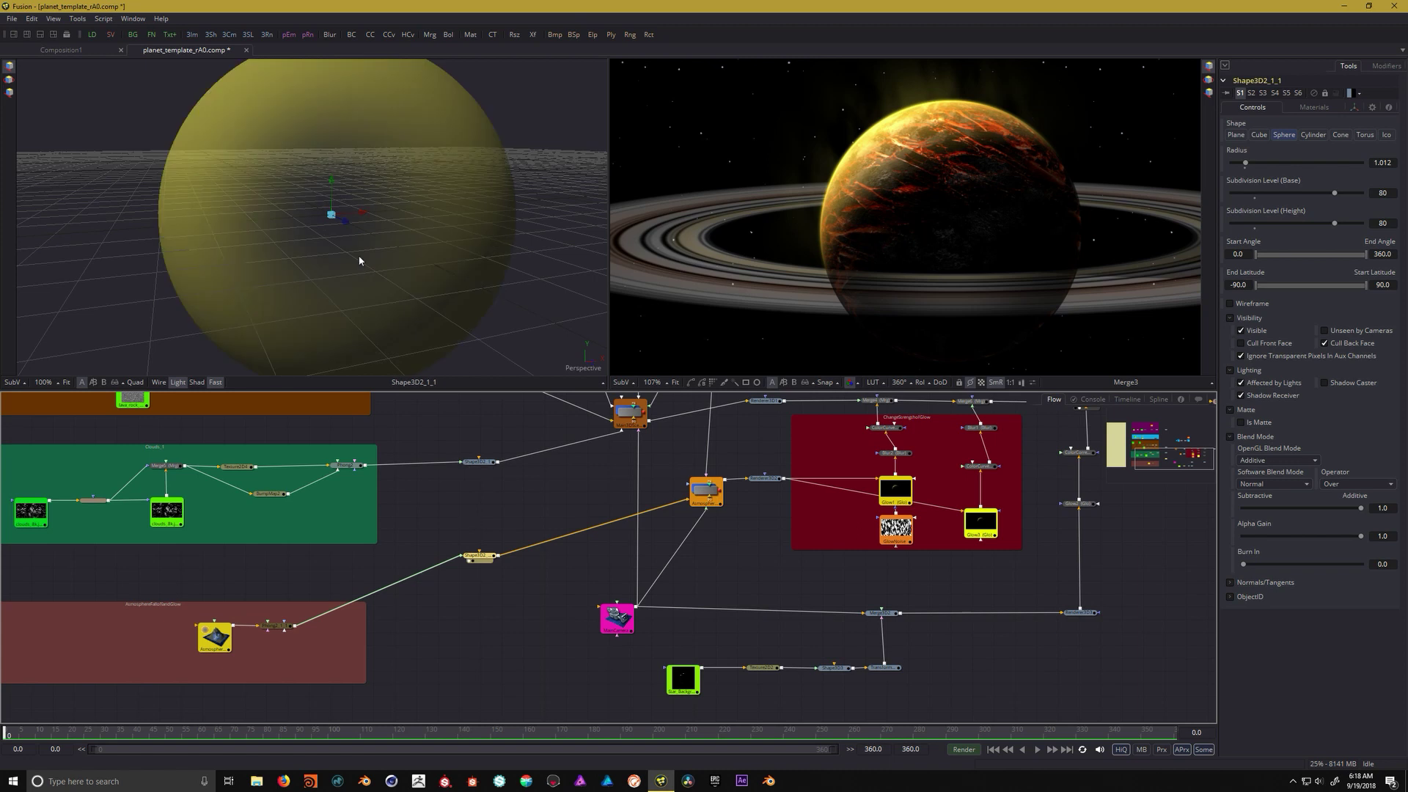
Show the AtmosphereGlowScene node in the 3D view and examine its links to the ChangeStrengthofGlow group
left_click_drag(506, 521, 336, 567)
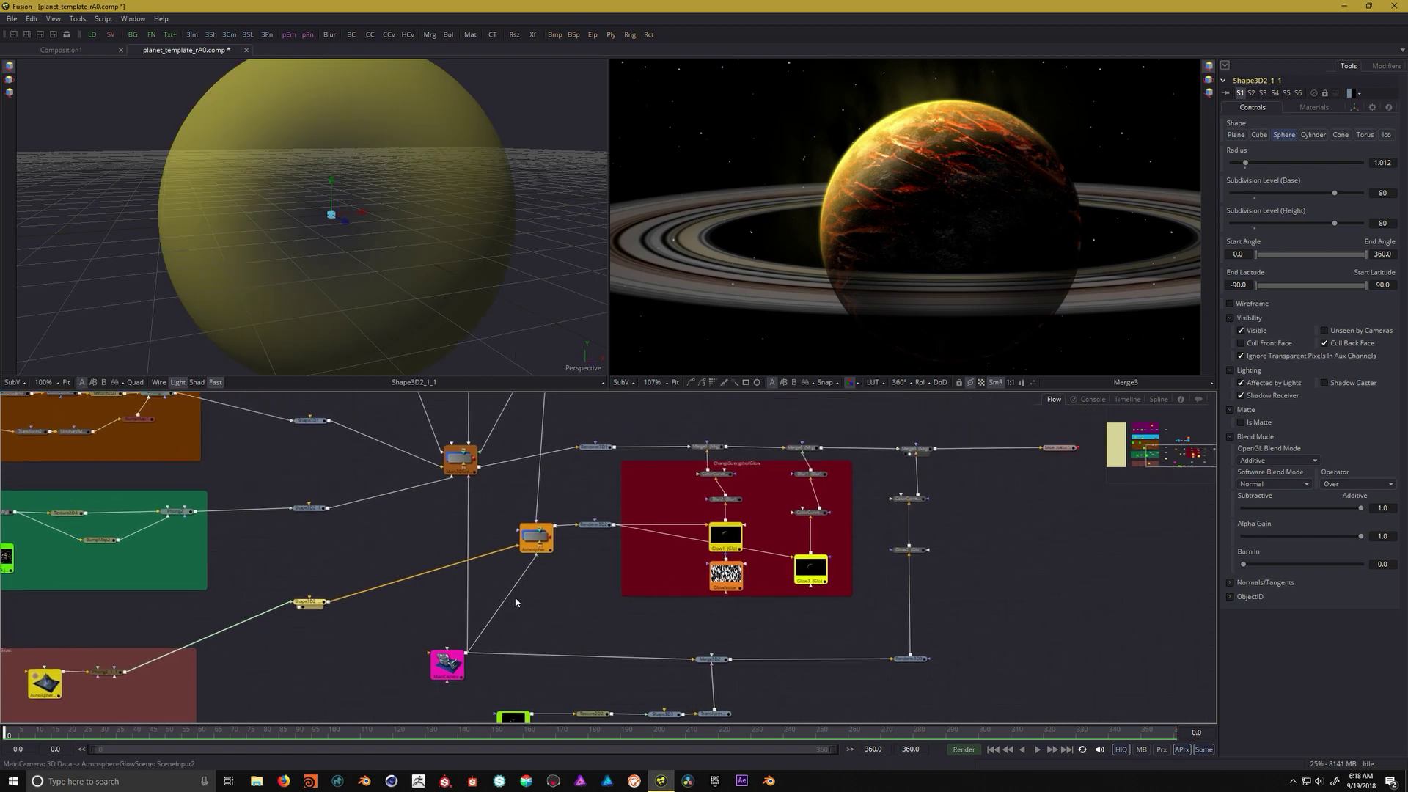
left_click(537, 538)
left_click_drag(626, 551, 512, 555)
scroll(547, 536, "up", 2)
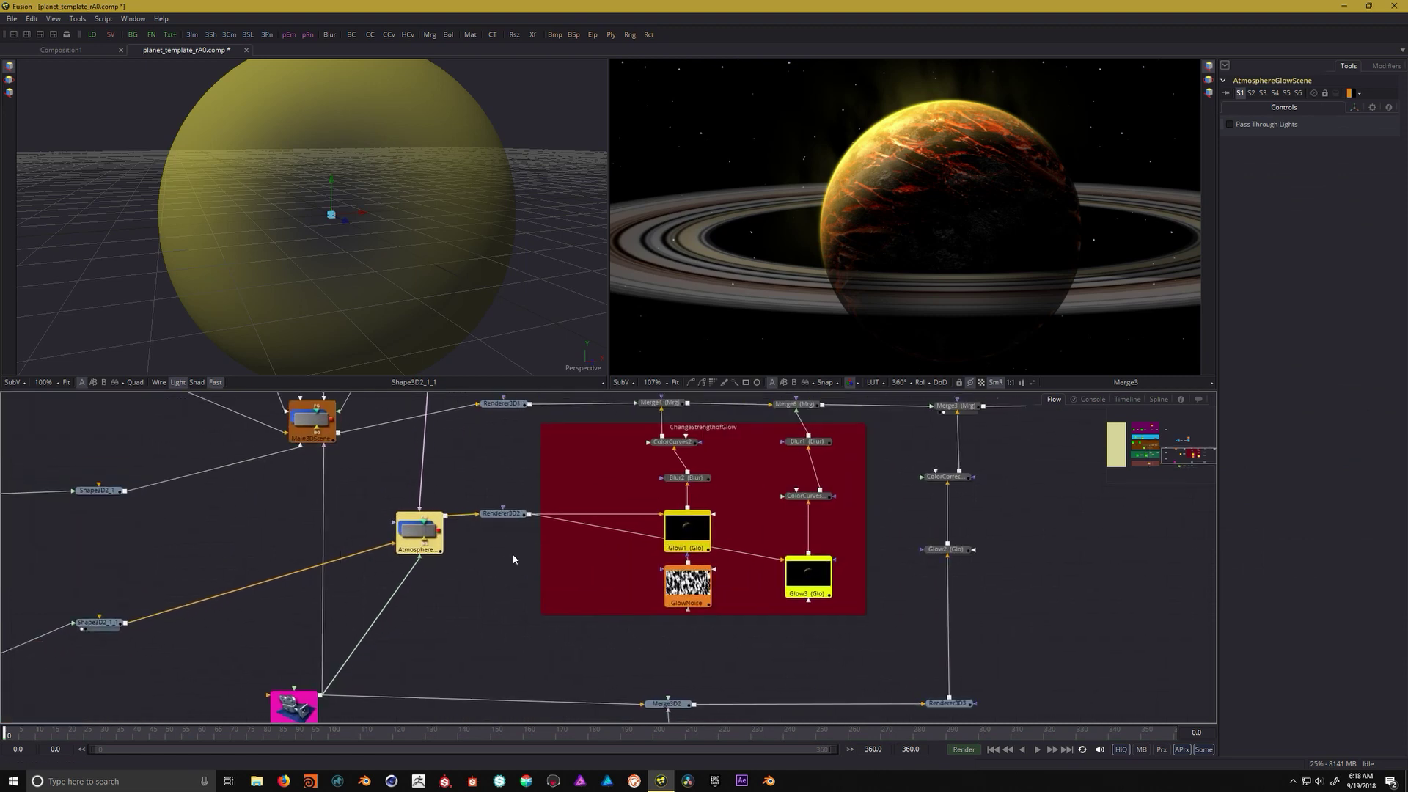
left_click_drag(505, 464, 505, 482)
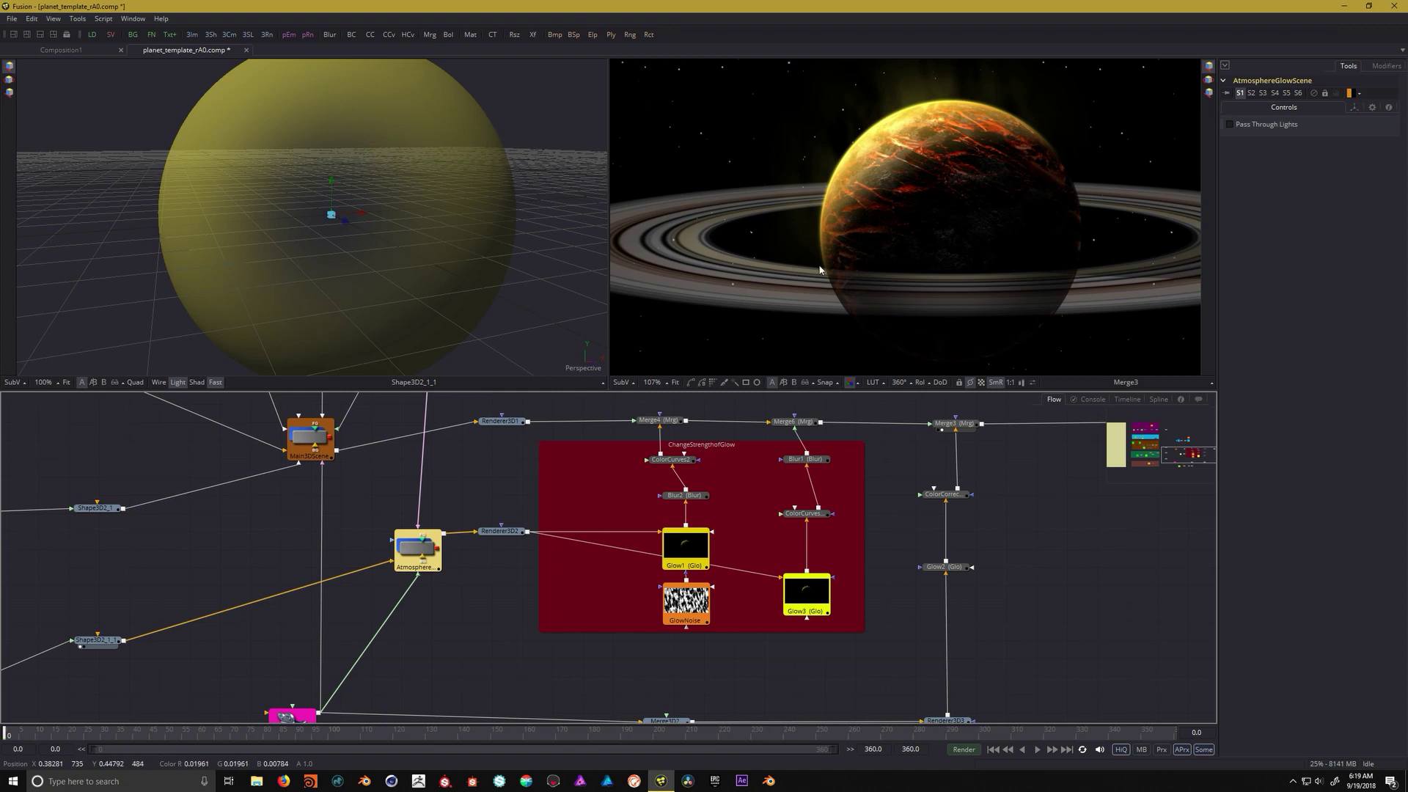
left_click_drag(597, 487, 484, 540)
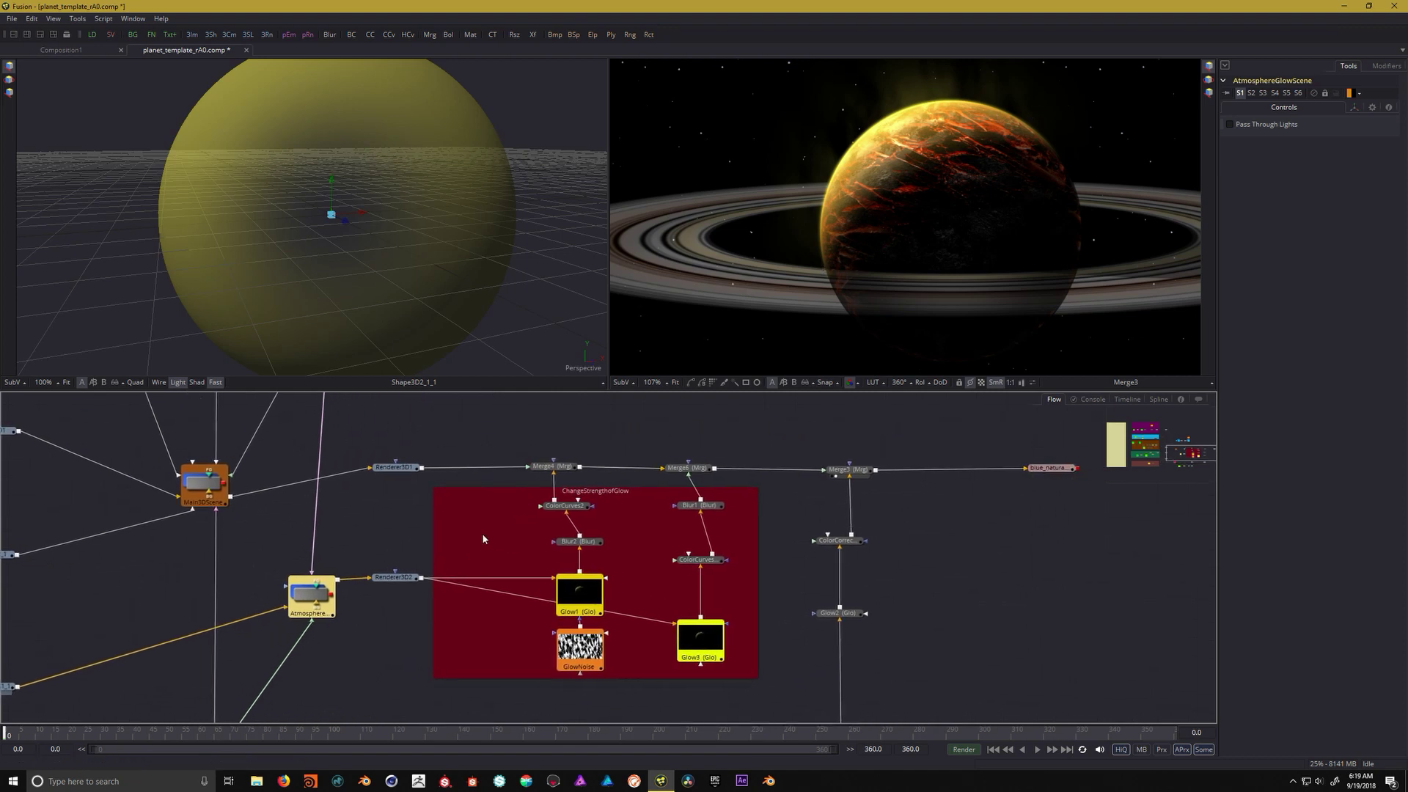
scroll(477, 505, "down", 1)
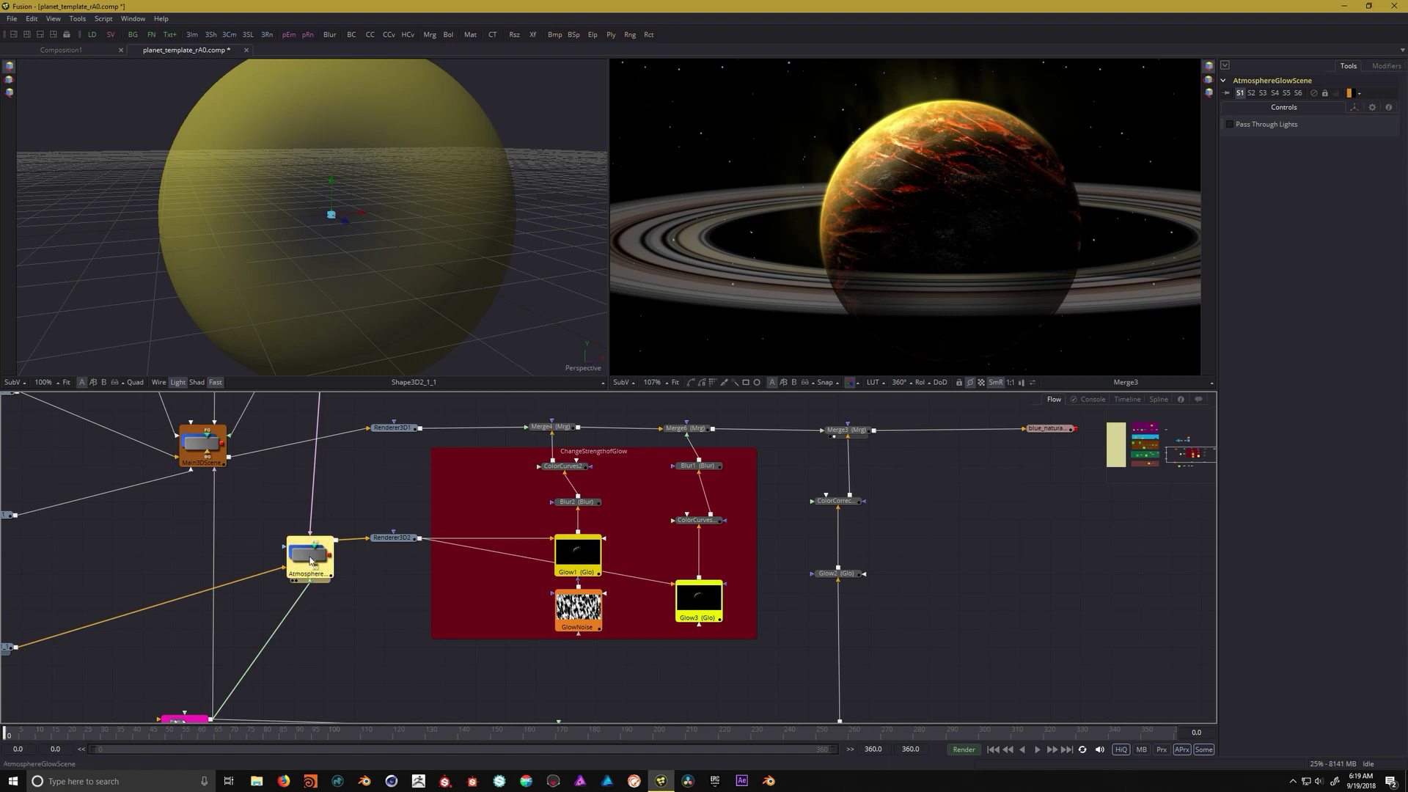
key("1")
scroll(367, 231, "down", 3)
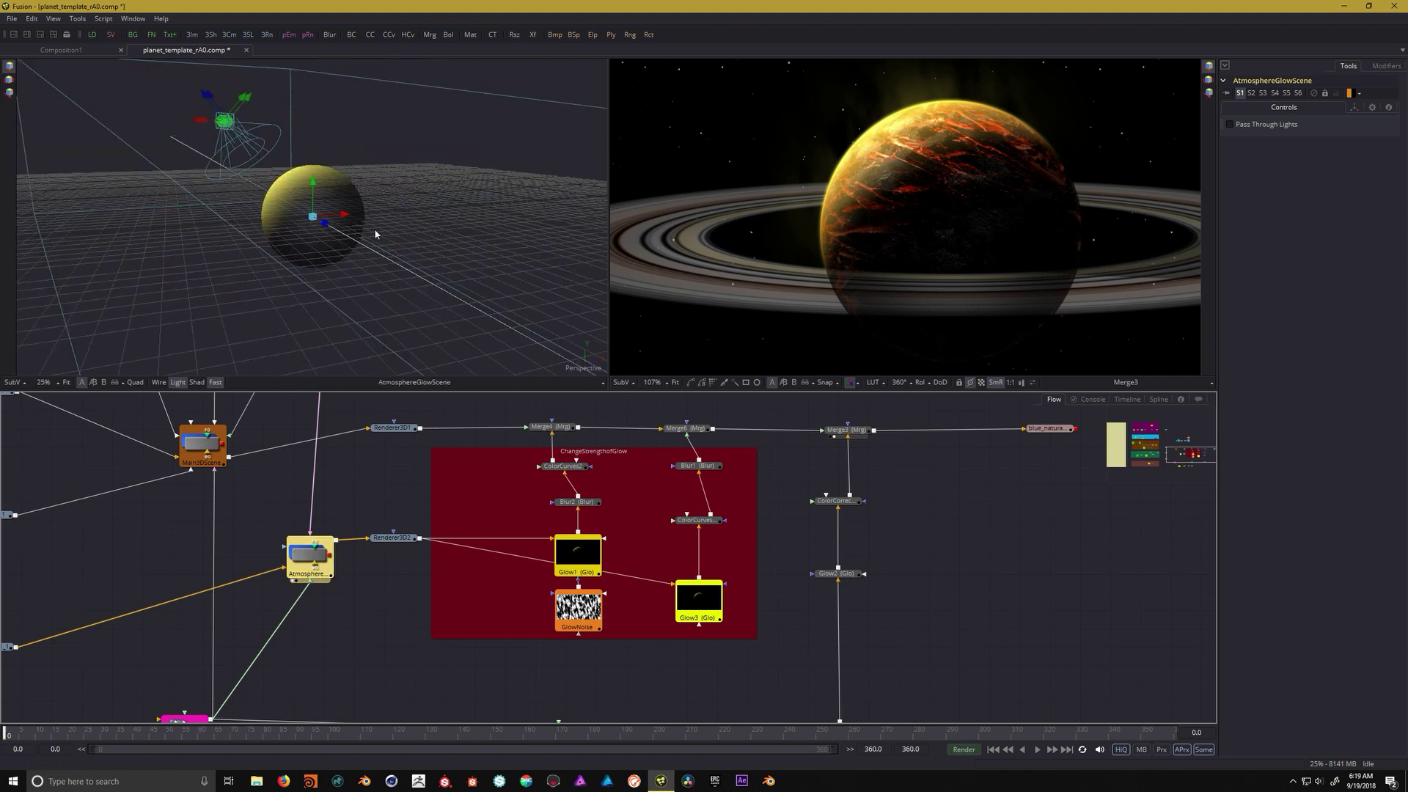
Check Renderer3D2's settings and set Glow1's glow size to 80.3 and its glow to 0.957
left_click(393, 540)
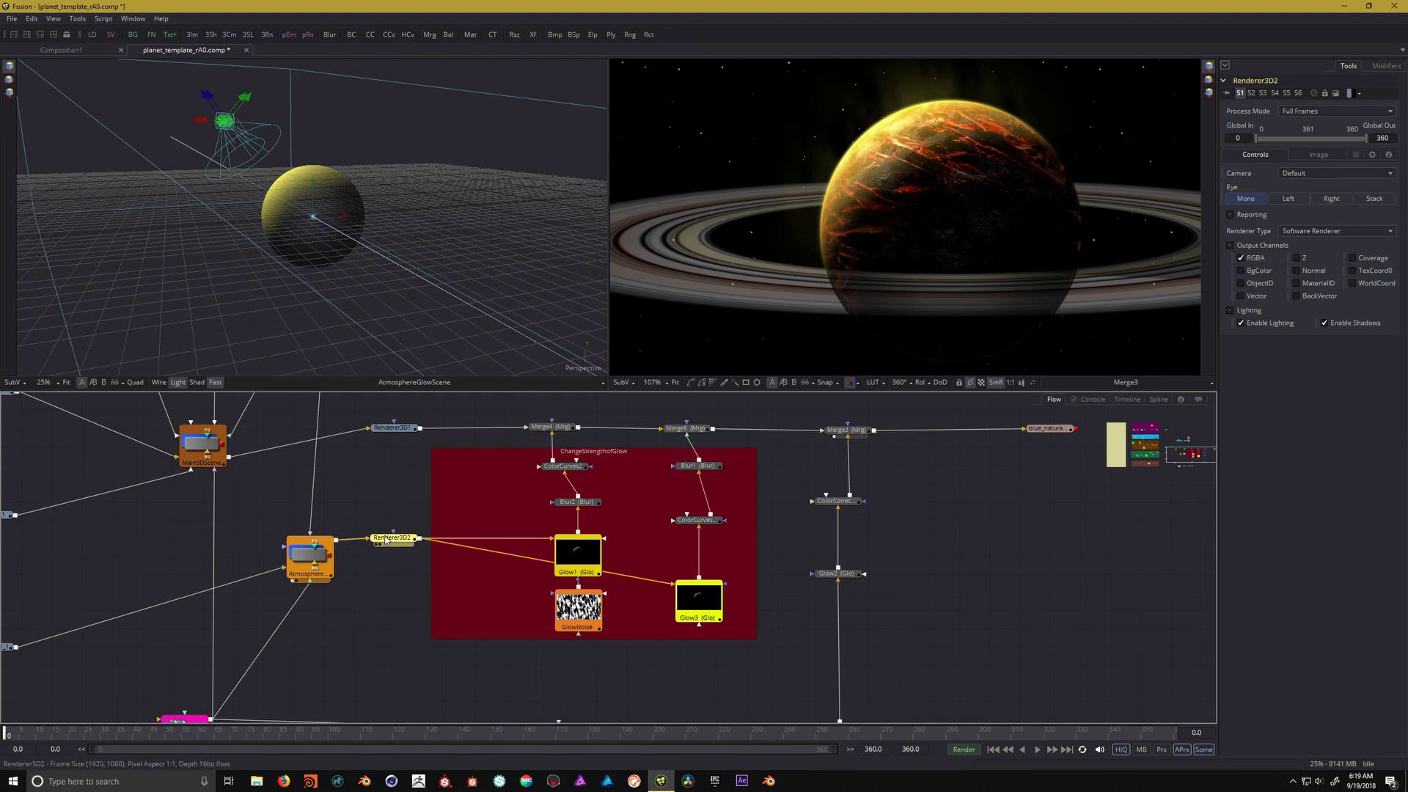
left_click_drag(415, 468, 315, 462)
left_click(470, 552)
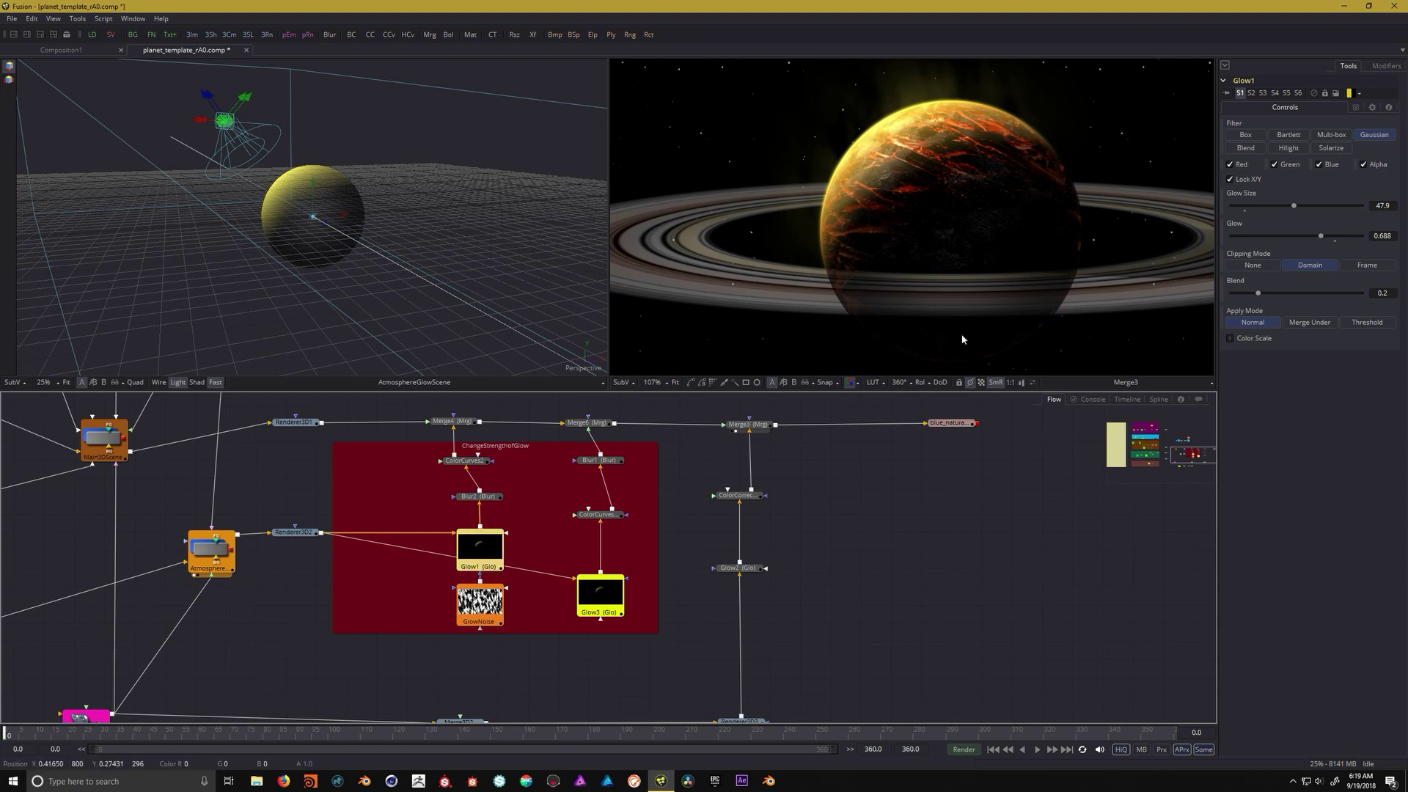
left_click_drag(1294, 208, 1296, 209)
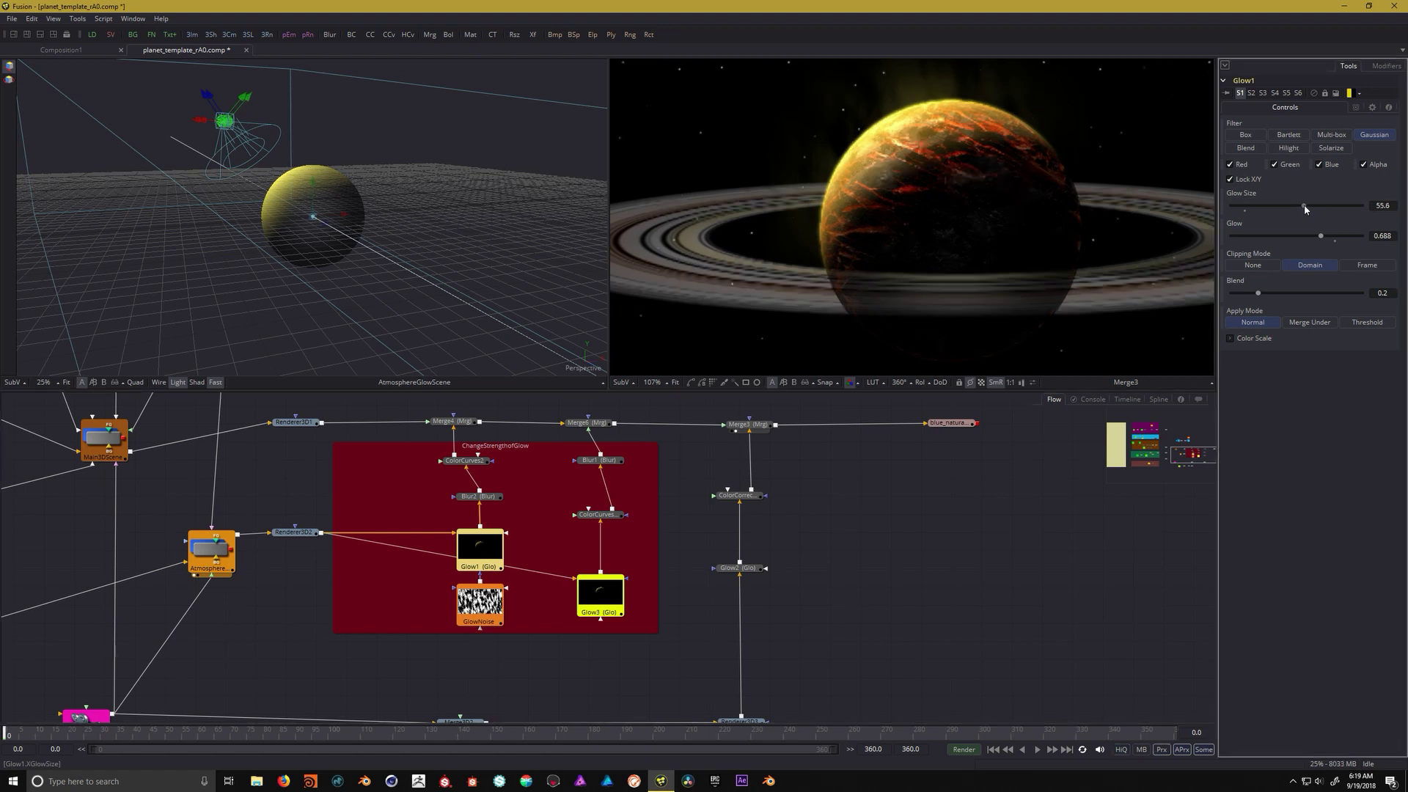
mouse_move(1340, 206)
left_mouse_down()
mouse_move(1330, 239)
mouse_move(1360, 239)
mouse_move(1336, 207)
left_mouse_up()
scroll(842, 216, "down", 2)
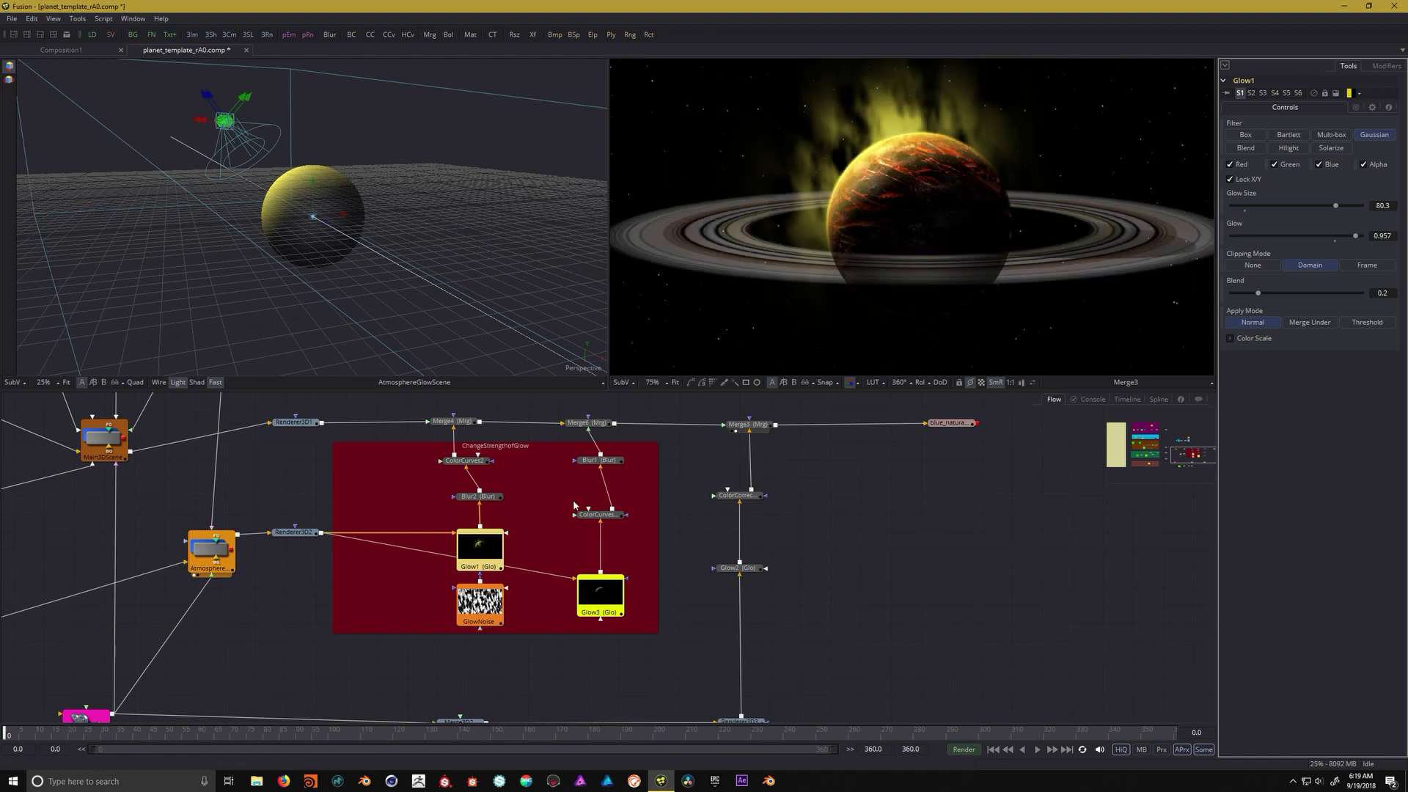
Set GlowNoise's contrast to 2.094, brightness to -0.368, seethe to 0.302 and seethe rate to 0.124
left_click(479, 605)
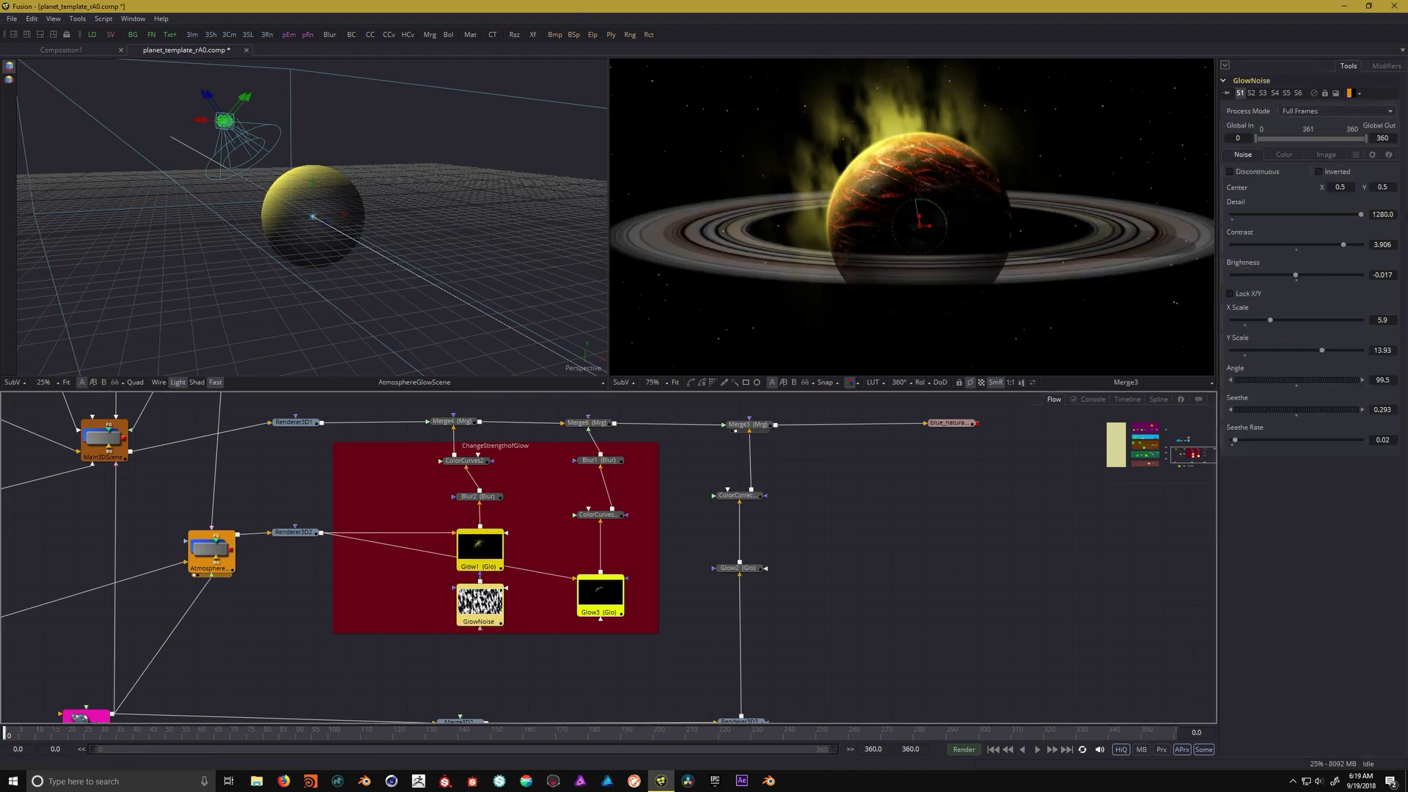
mouse_move(1343, 247)
left_mouse_down()
mouse_move(1276, 246)
mouse_move(1313, 247)
mouse_move(1265, 217)
mouse_move(1357, 239)
left_mouse_up()
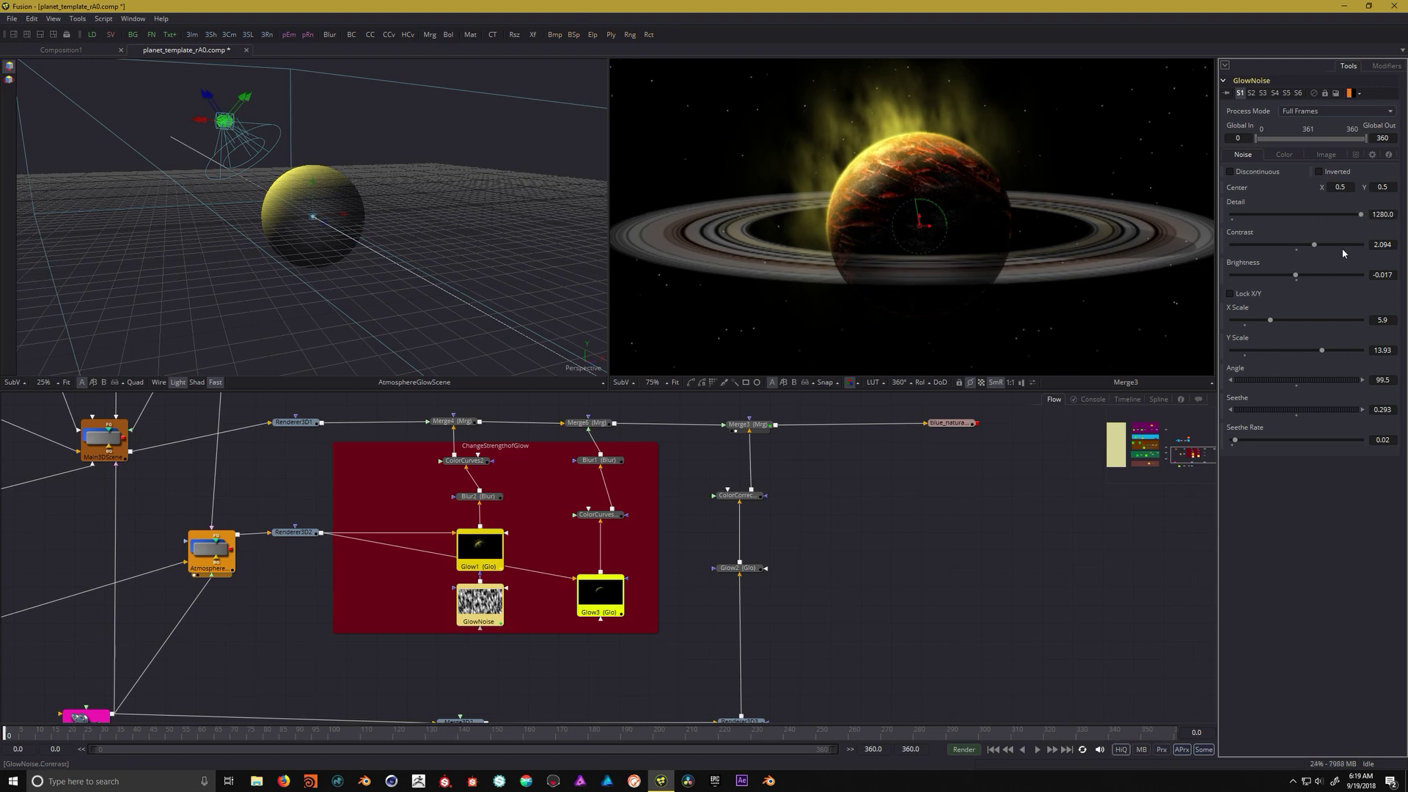
mouse_move(1295, 277)
left_mouse_down()
mouse_move(1308, 277)
mouse_move(1269, 277)
left_mouse_up()
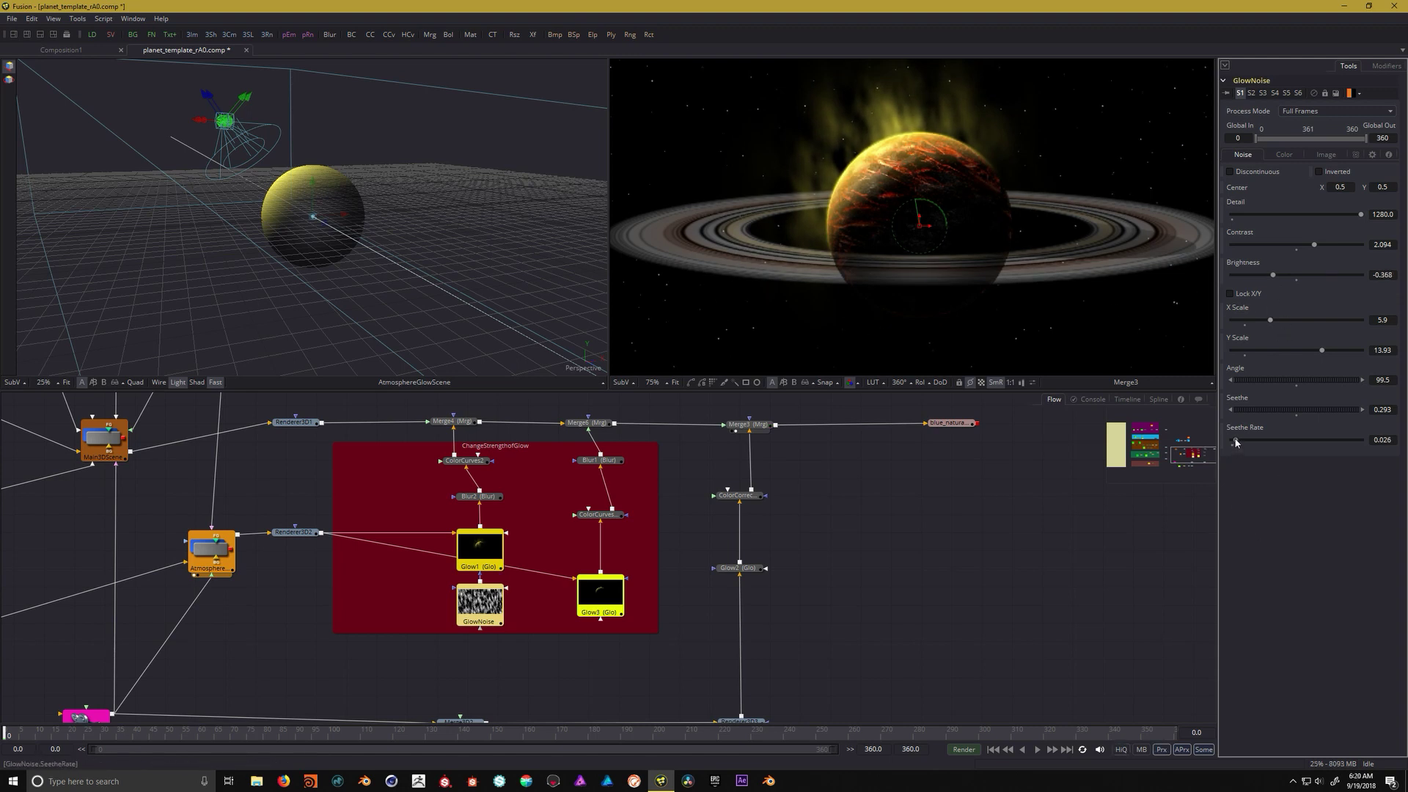
left_click_drag(1244, 439, 1287, 412)
Set Blur2's blur size to 3.4 in the ChangeStrengthofGlow group
left_click_drag(539, 548, 528, 535)
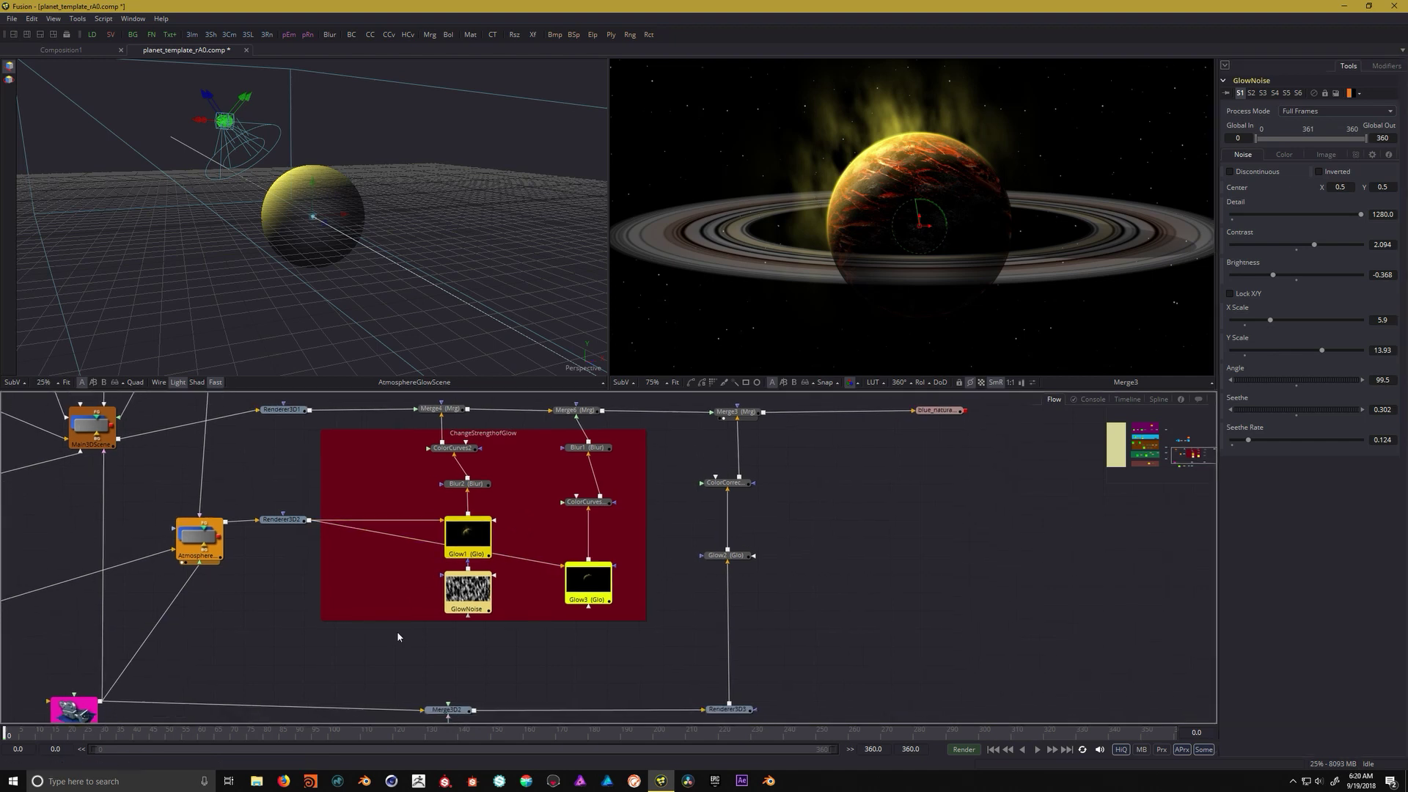
left_click(463, 486)
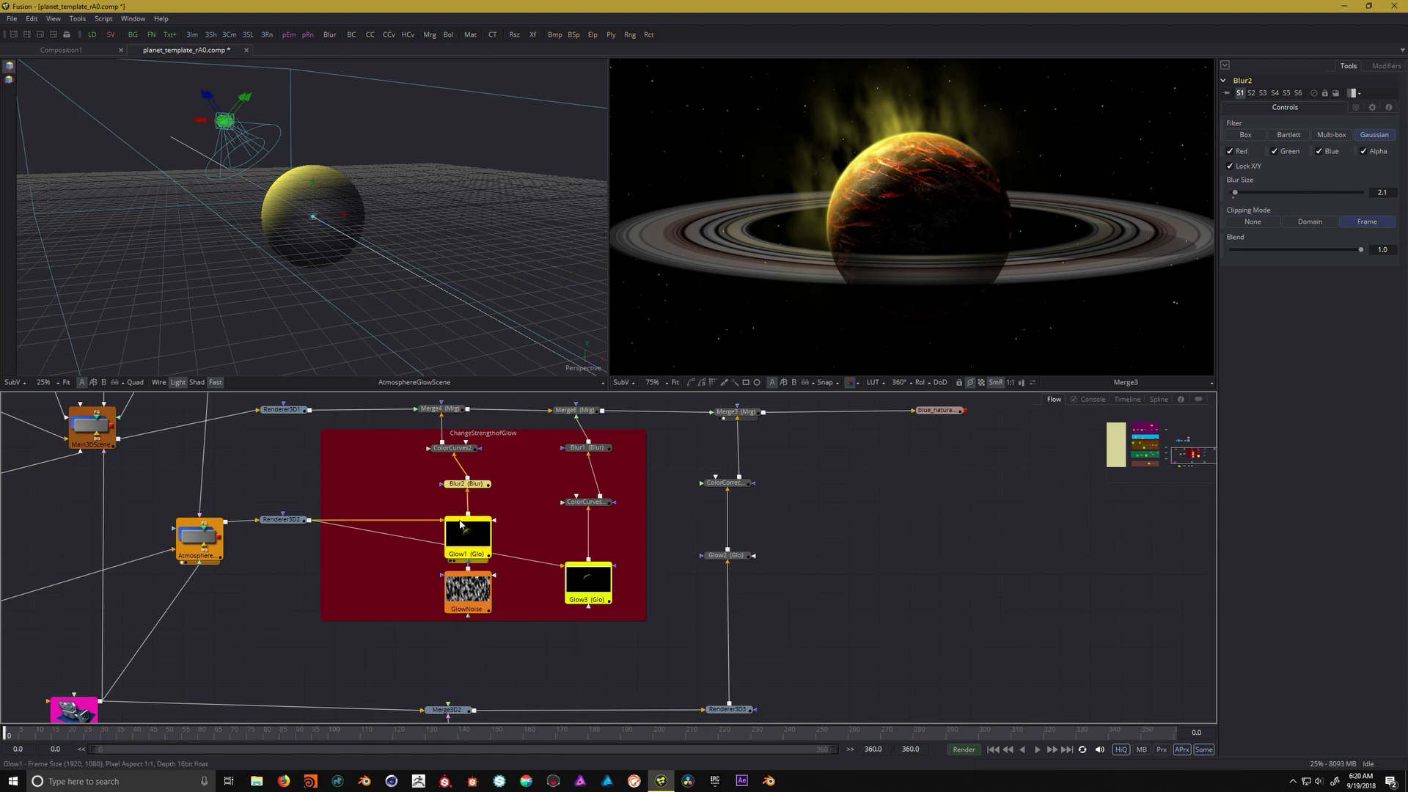
mouse_move(1234, 194)
left_mouse_down()
mouse_move(1278, 195)
mouse_move(1236, 195)
left_mouse_up()
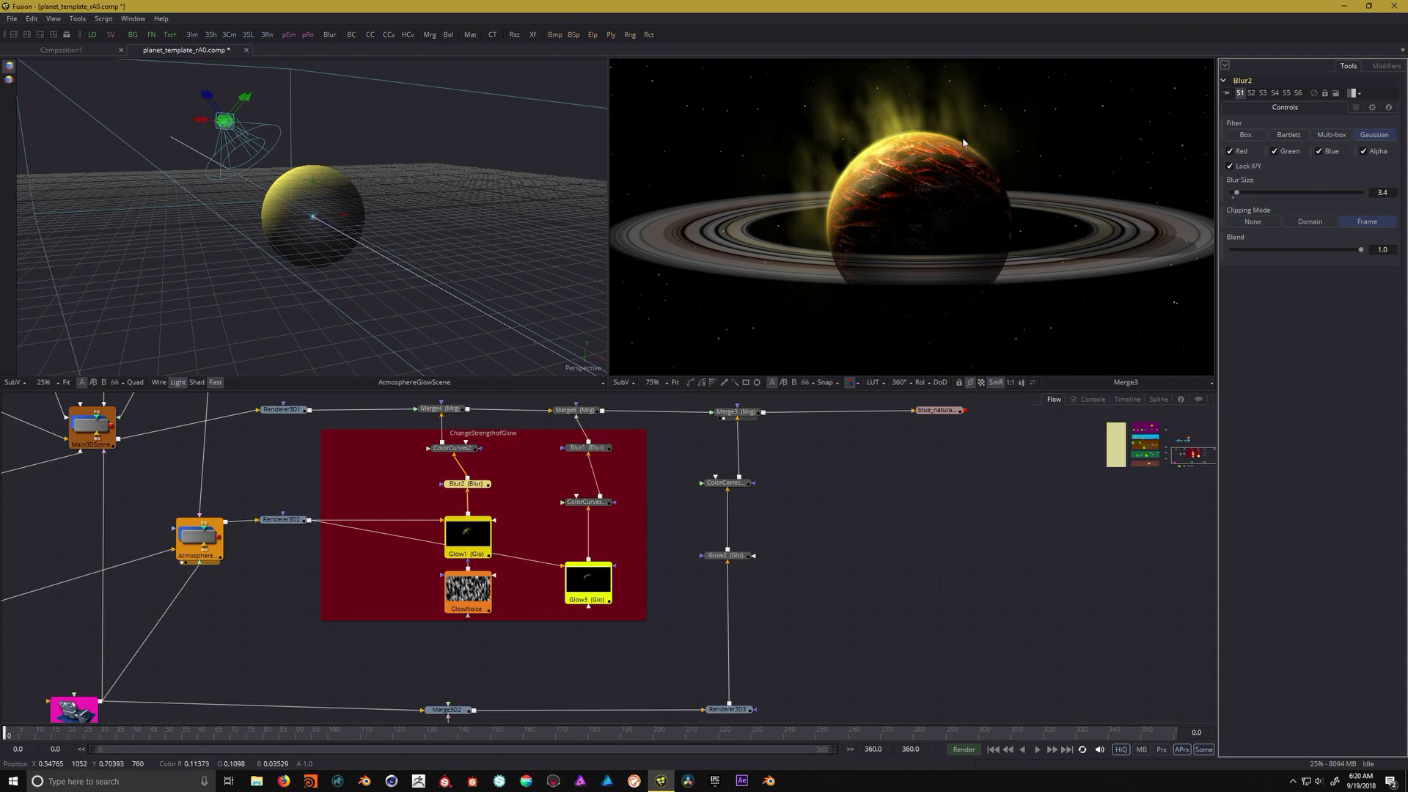
scroll(528, 461, "up", 1)
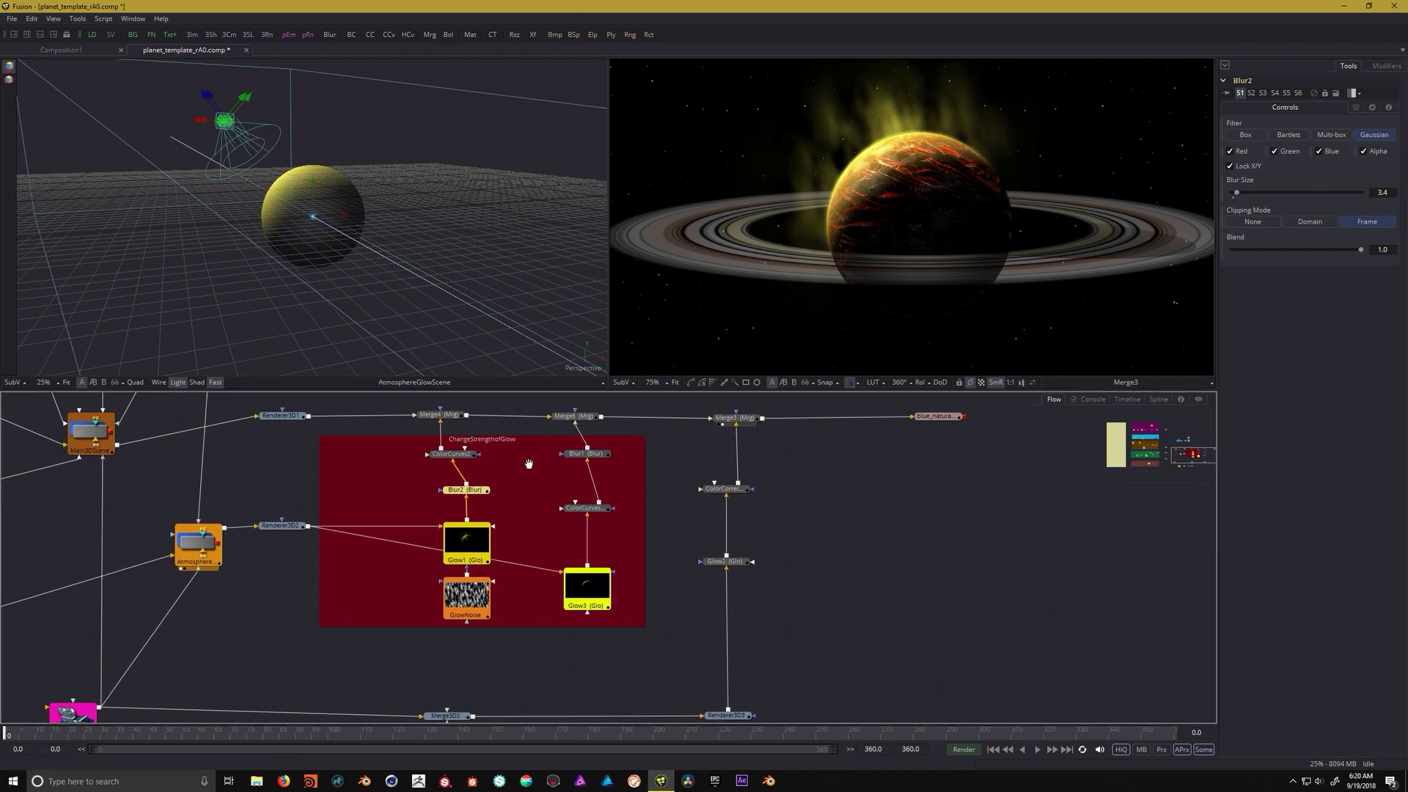
Reshape the ColorCurves2 curve by lowering its upper point and placing a lower point at about In 0.235, Out 0.416
left_click(462, 461)
left_click_drag(1317, 199, 1330, 212)
mouse_move(1255, 260)
left_mouse_down()
mouse_move(1280, 288)
mouse_move(1299, 264)
mouse_move(1255, 241)
mouse_move(1265, 263)
left_mouse_up()
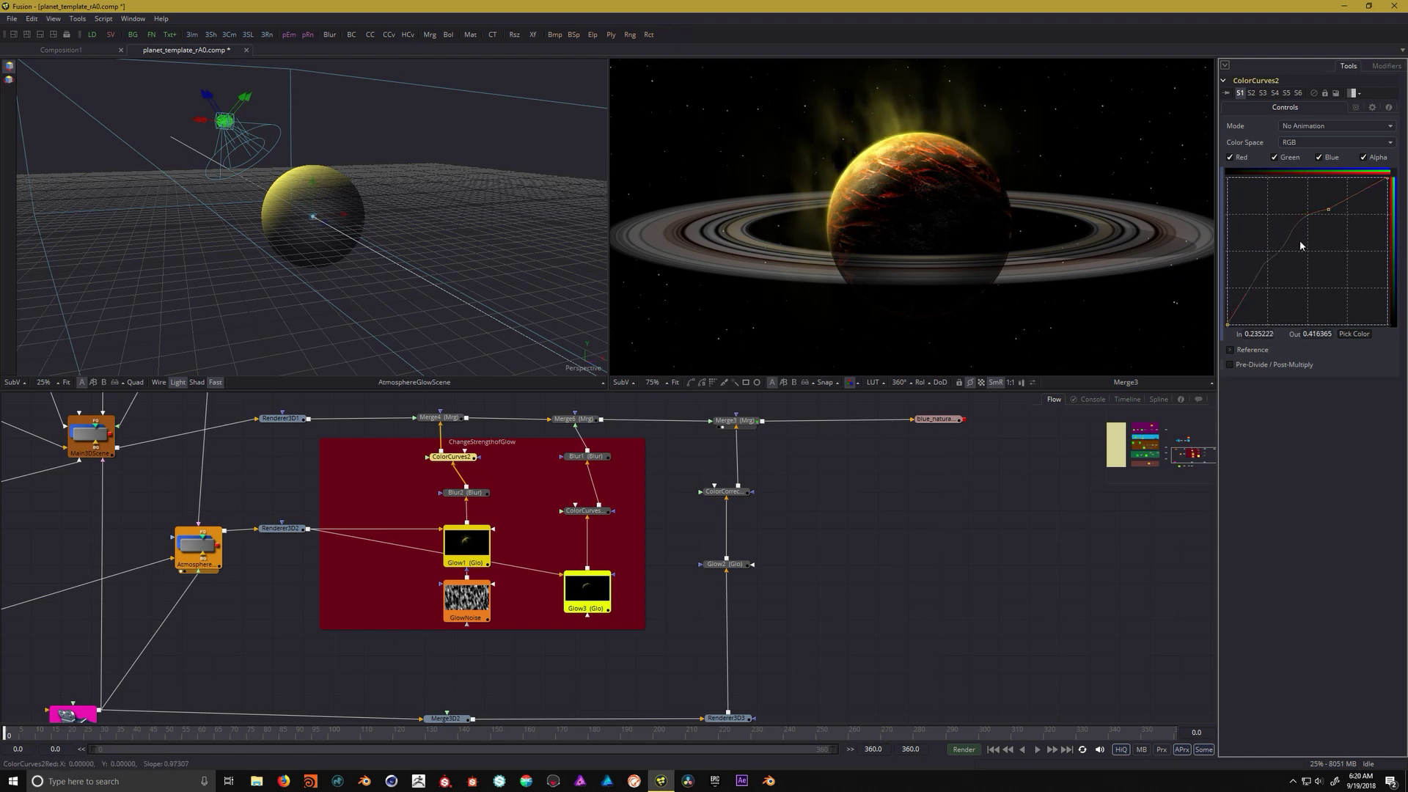
Set Glow3's glow size to 13.7 in the ChangeStrengthofGlow group
left_click_drag(533, 455, 536, 481)
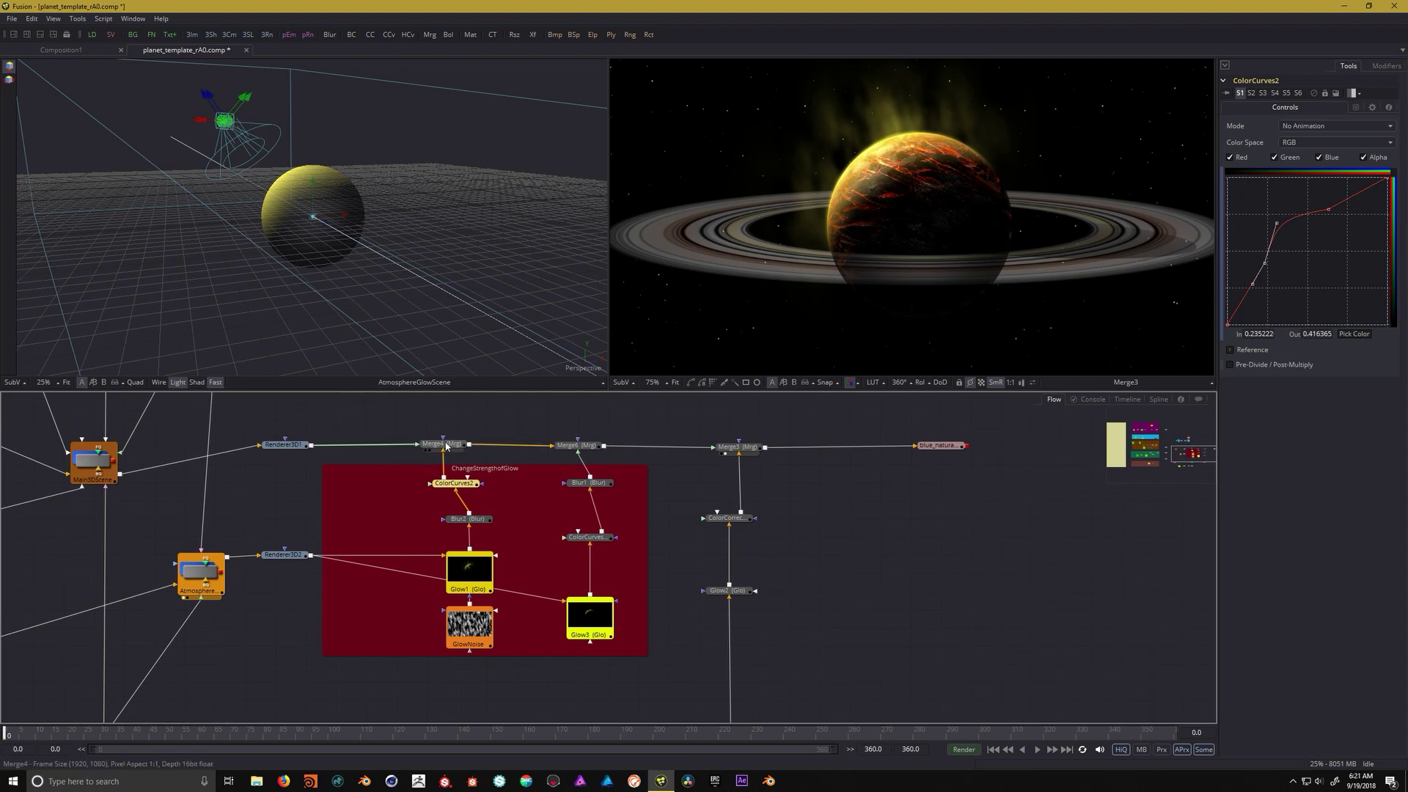
left_click_drag(673, 565, 664, 561)
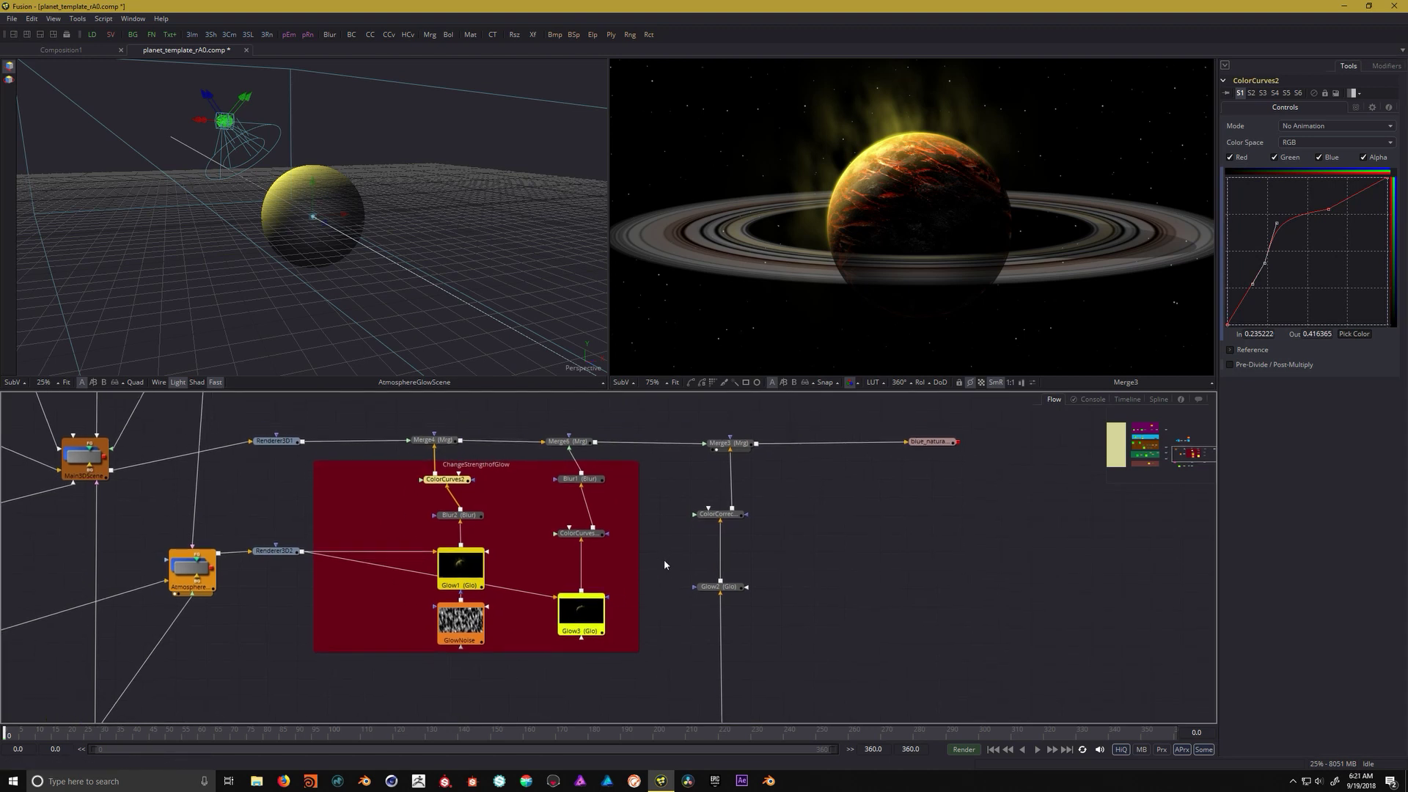
left_click(558, 623)
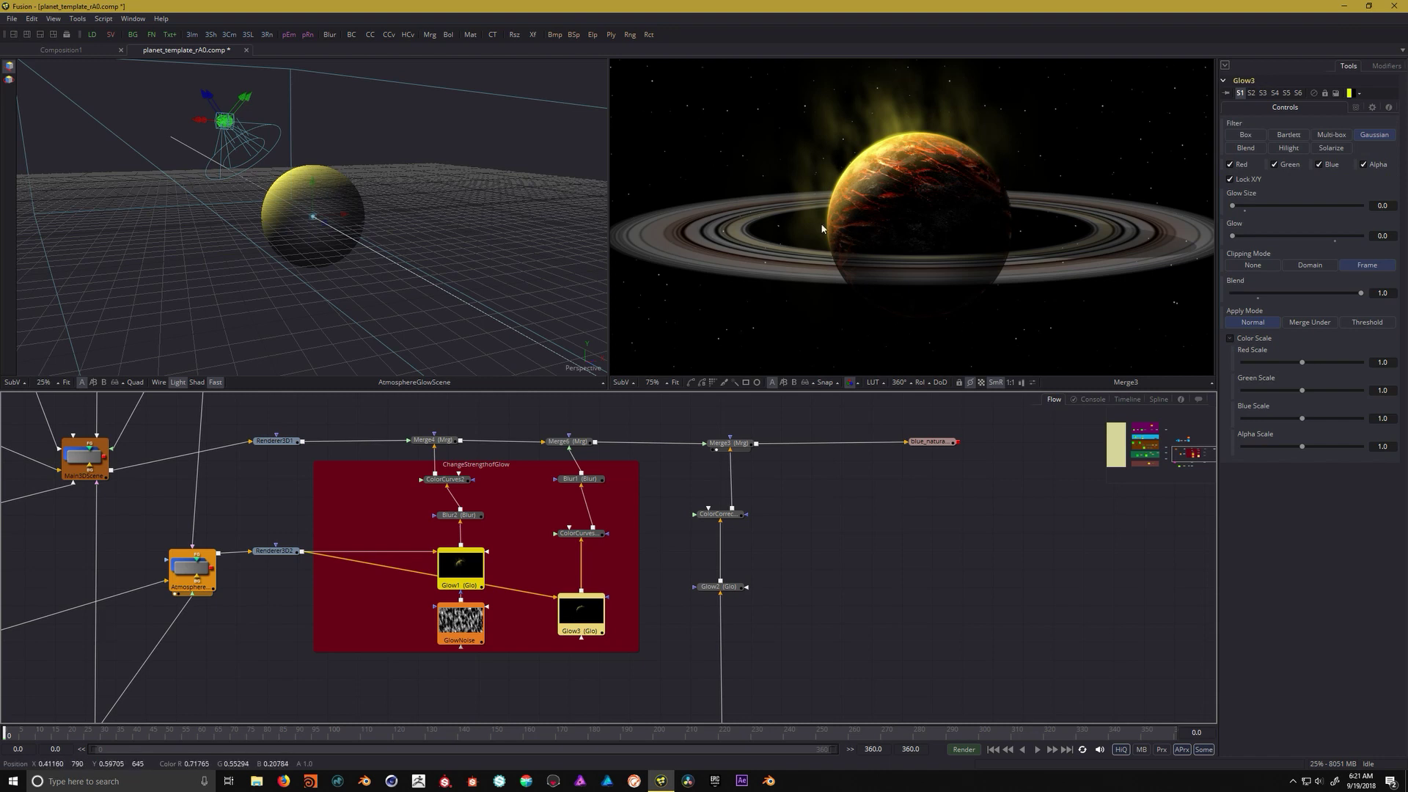
left_click_drag(1233, 206, 1251, 205)
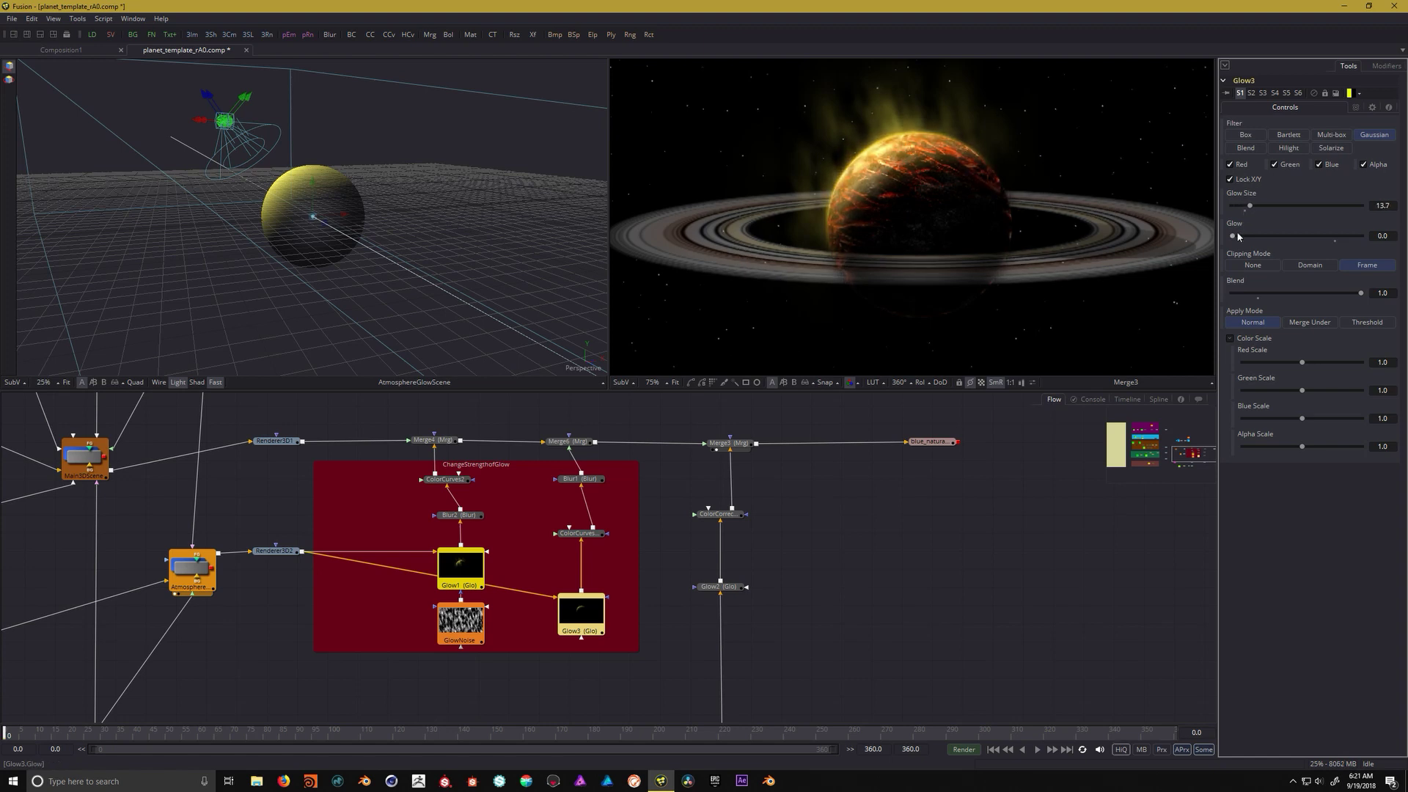
Check ColorCurves2_1's curves and set Blur1's blur size to 6.0
left_click(565, 541)
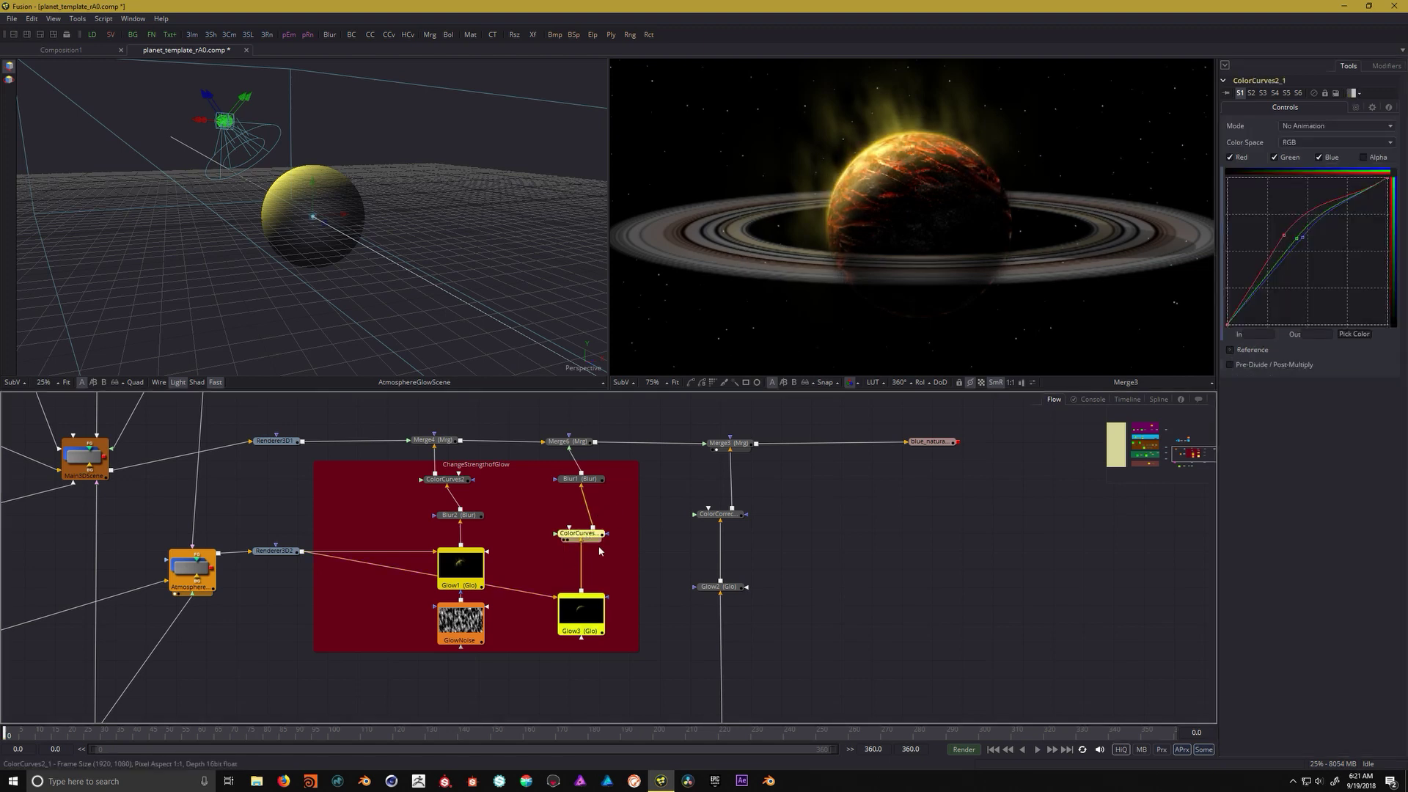
left_click(579, 479)
scroll(909, 146, "up", 3)
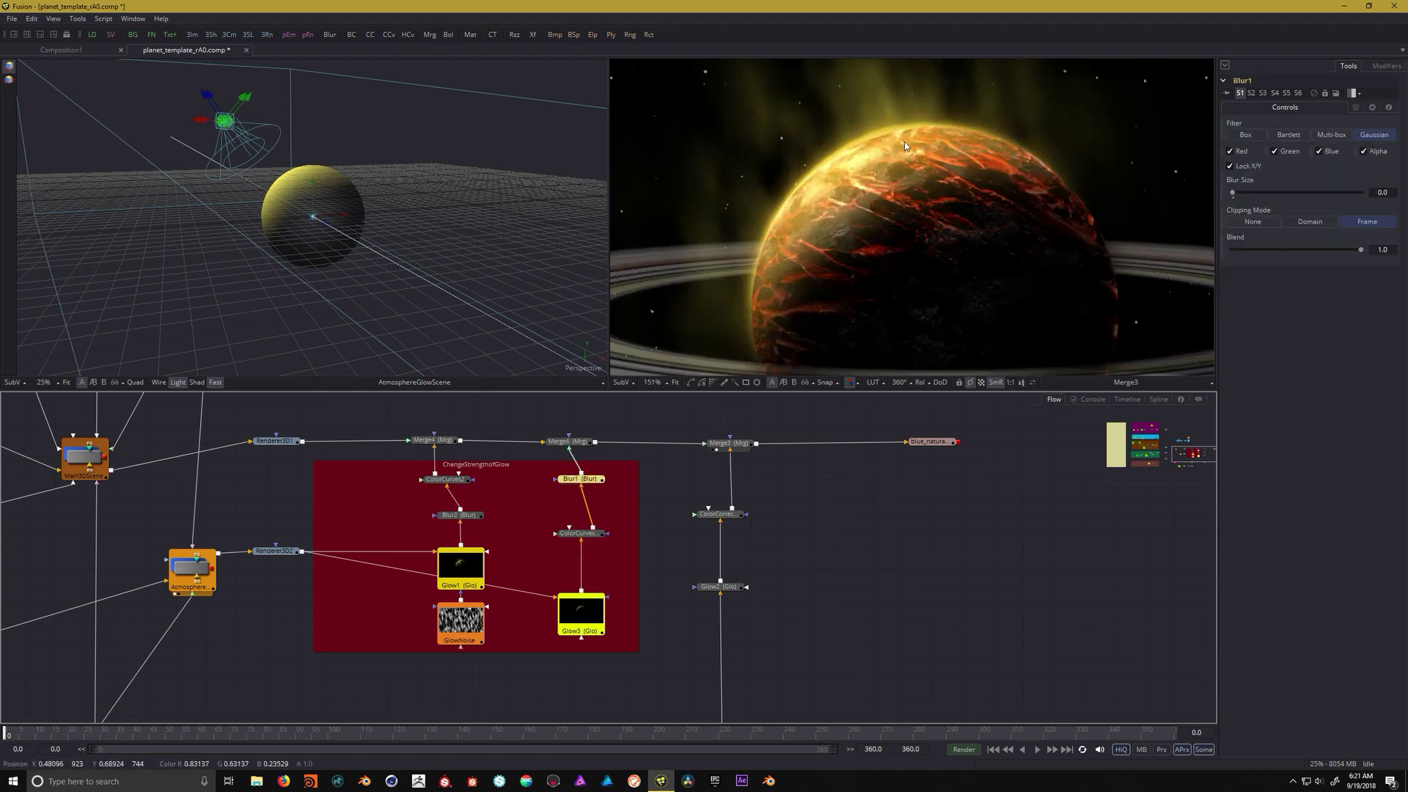
mouse_move(1232, 192)
left_mouse_down()
mouse_move(1265, 208)
mouse_move(1240, 195)
left_mouse_up()
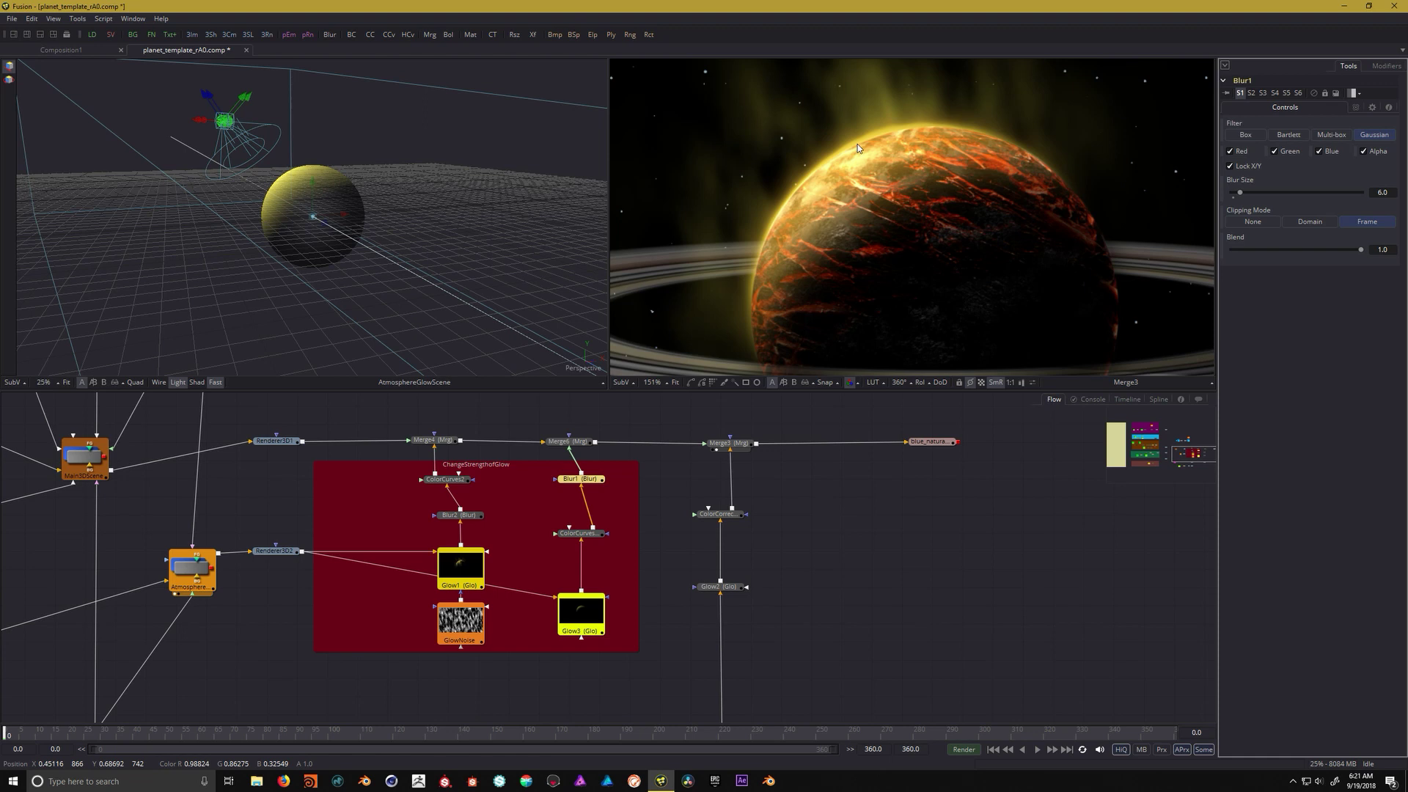
Show the planet surface sphere Shape3D1 in the 3D view and inspect it up close
left_click_drag(246, 419, 500, 482)
scroll(501, 487, "down", 3)
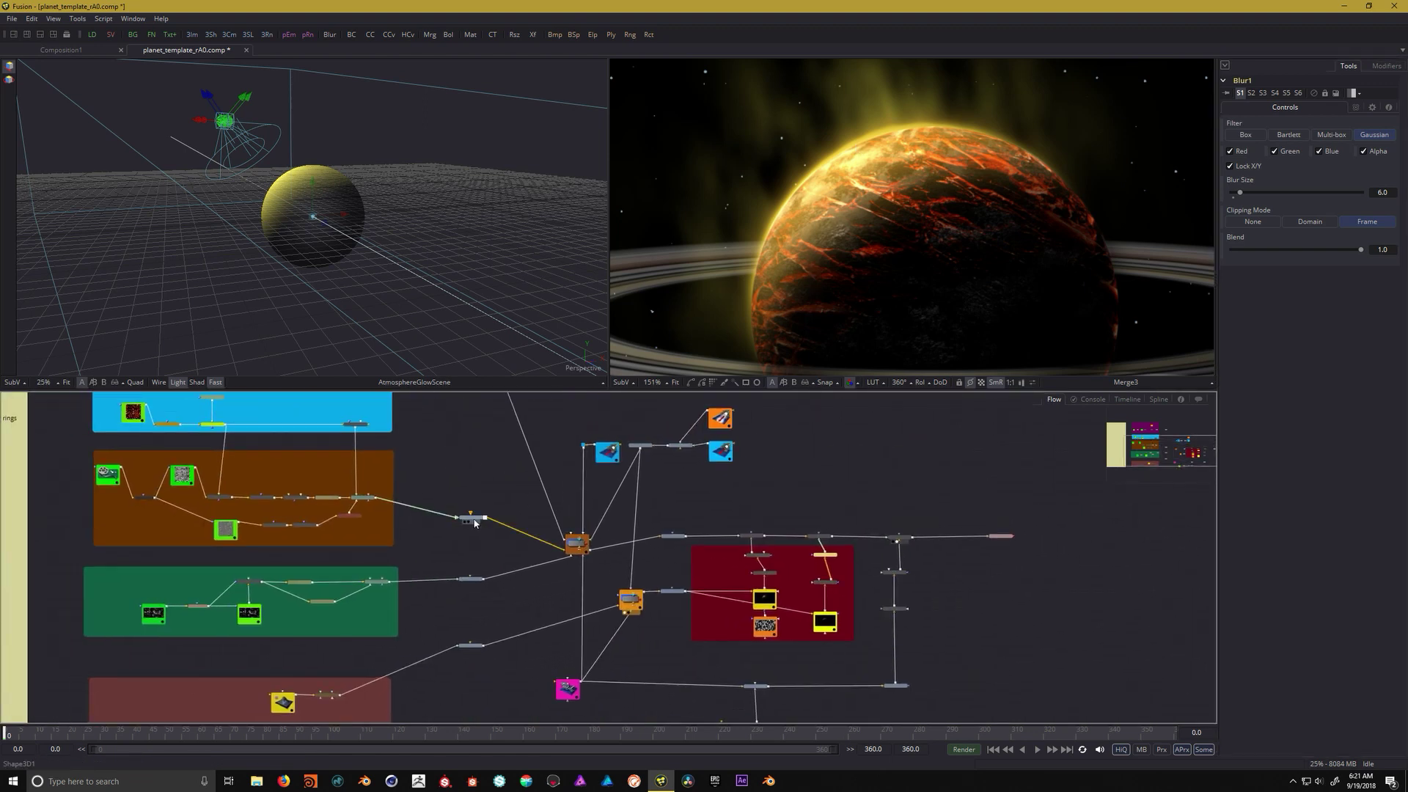
left_click(475, 522)
key("1")
scroll(311, 216, "up", 3)
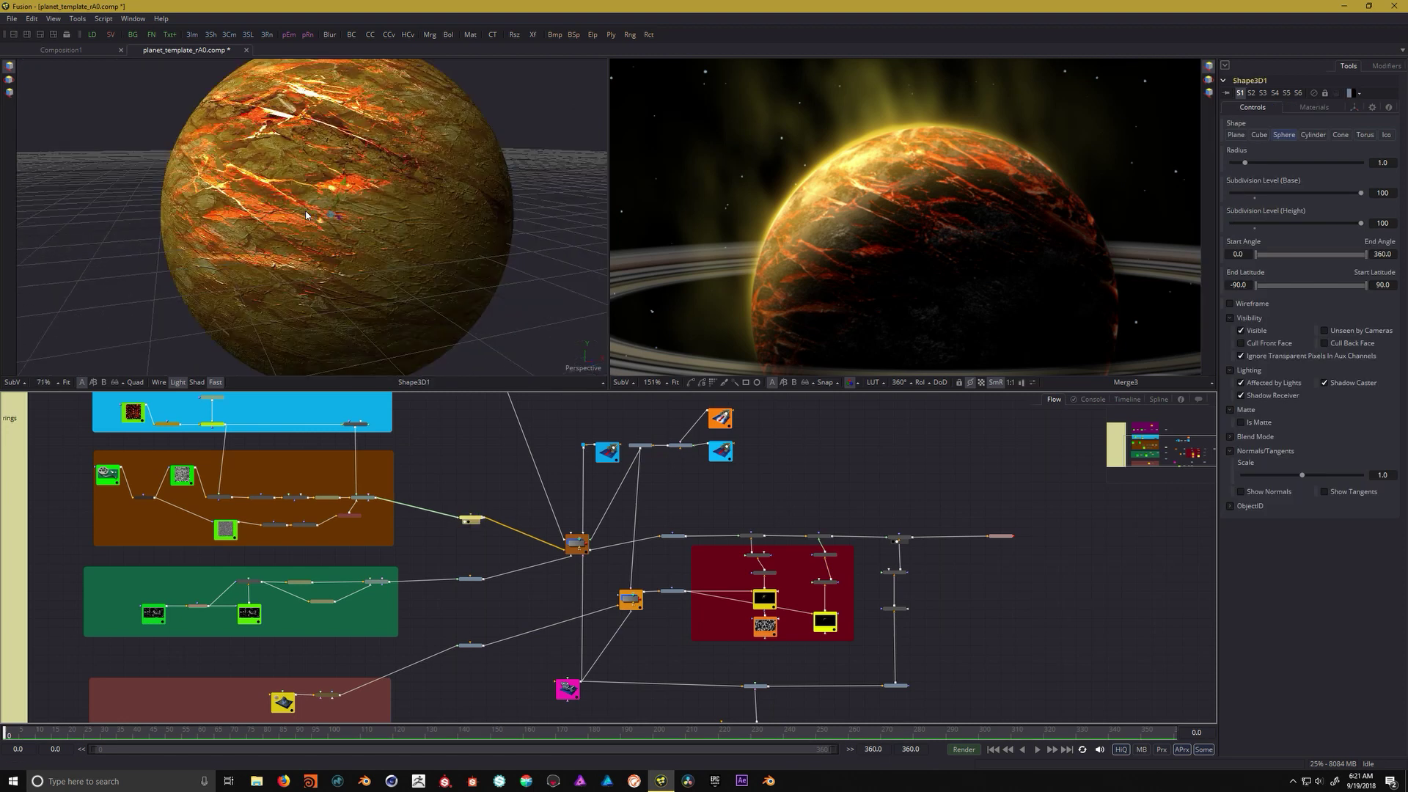
Examine the planet, rings and light of Main3DScene in the 3D view from farther away
scroll(310, 216, "down", 1)
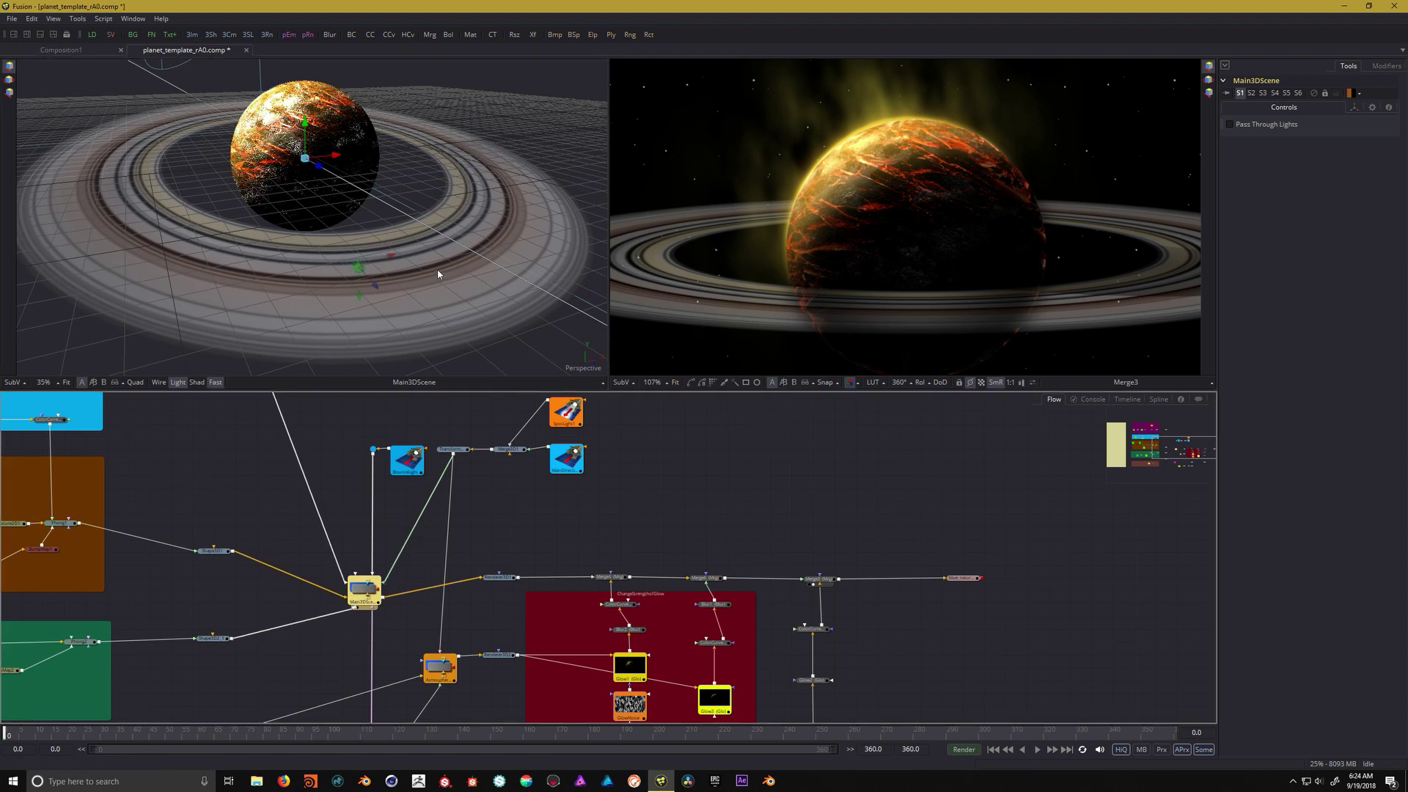
scroll(437, 275, "down", 3)
left_click_drag(438, 273, 365, 230)
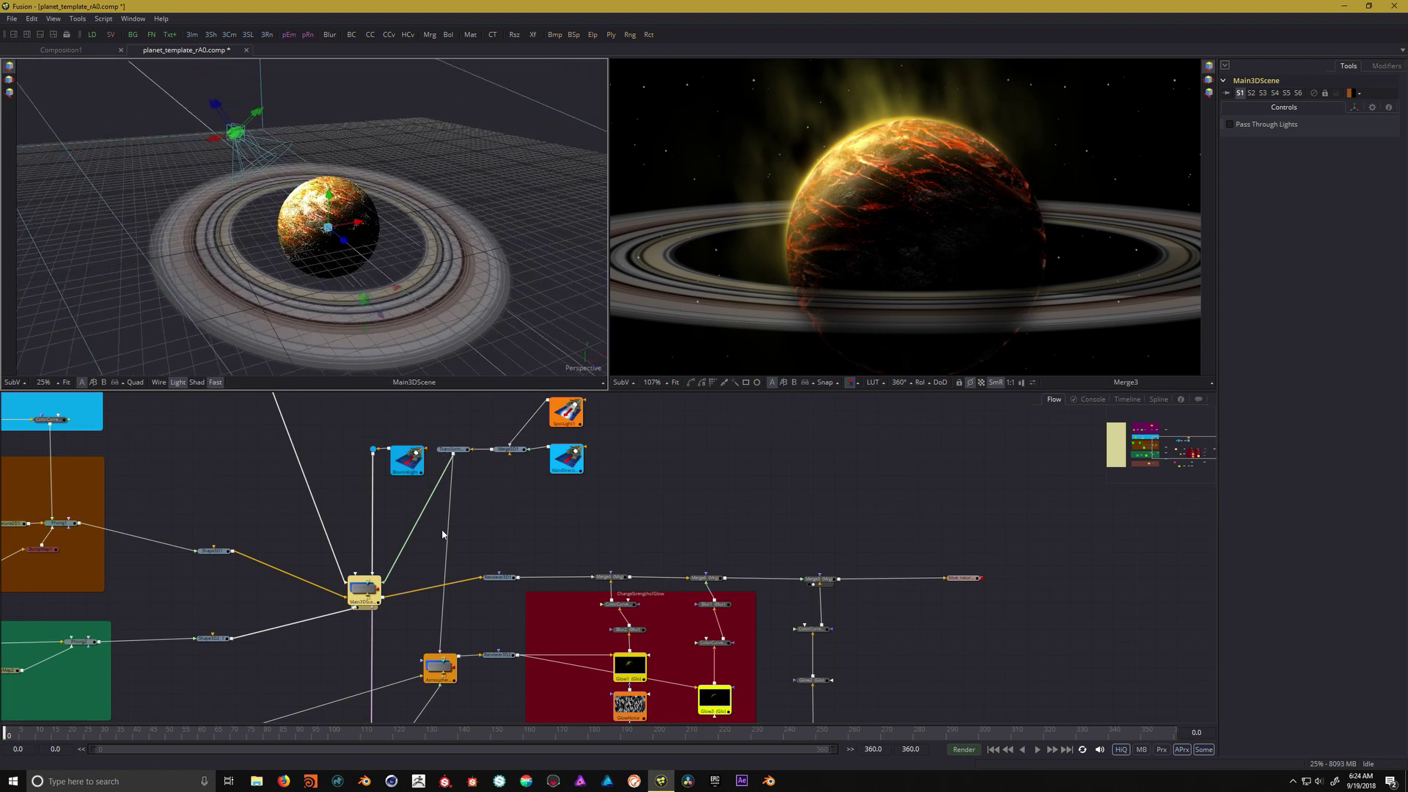
scroll(401, 580, "down", 3)
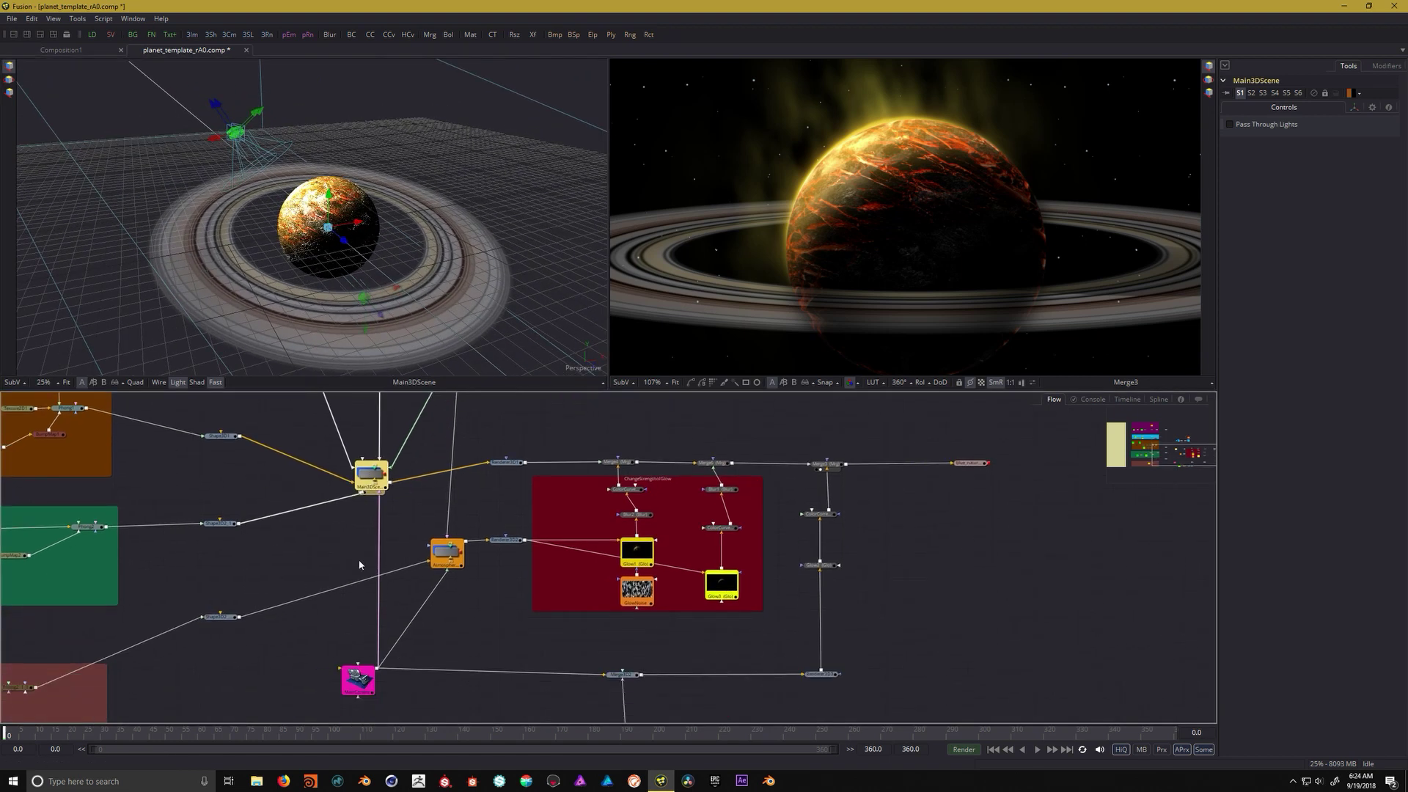
Locate the light nodes above Main3DScene in the flow and show Transform3D1's settings
left_click_drag(344, 311, 386, 275)
scroll(363, 286, "up", 2)
left_click_drag(504, 437, 477, 626)
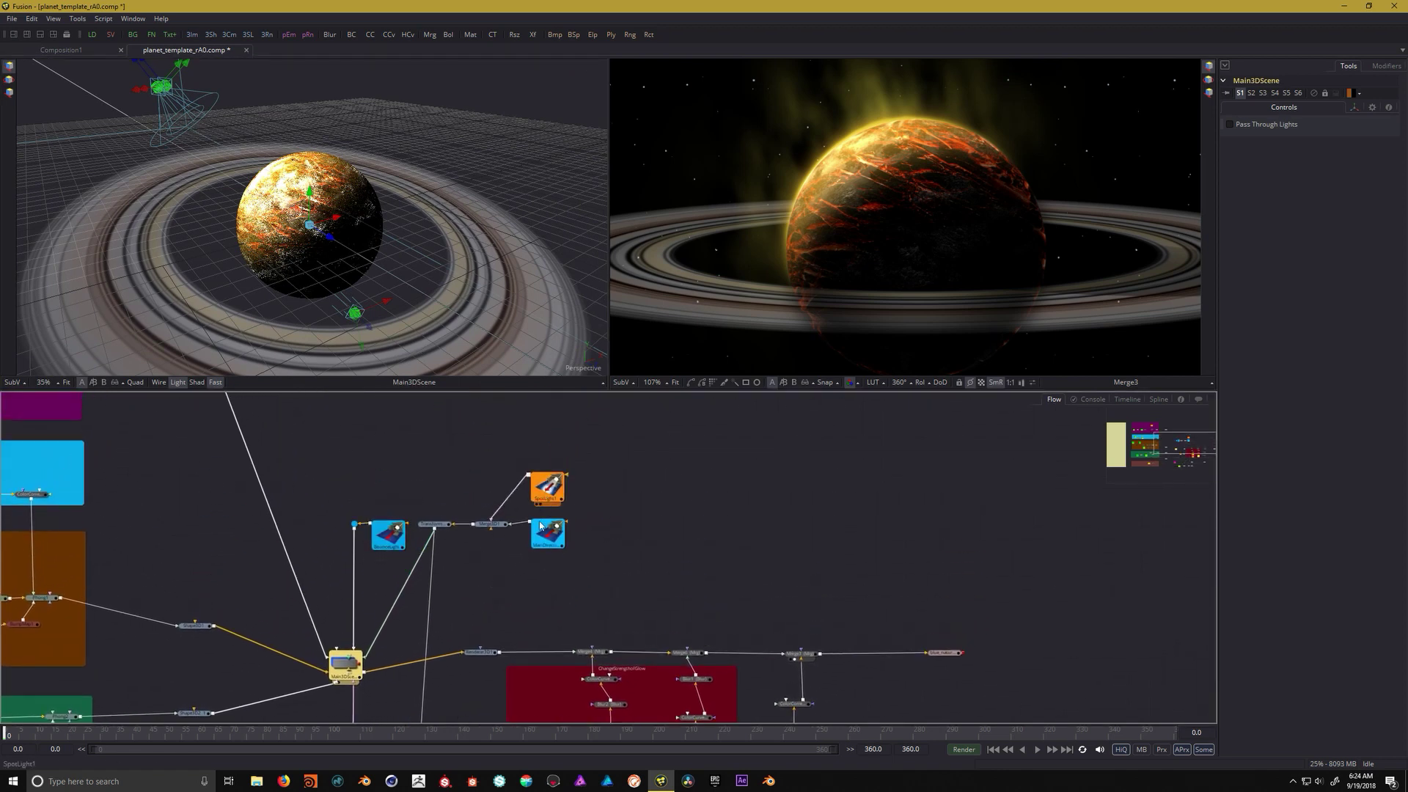
left_click_drag(491, 576, 462, 514)
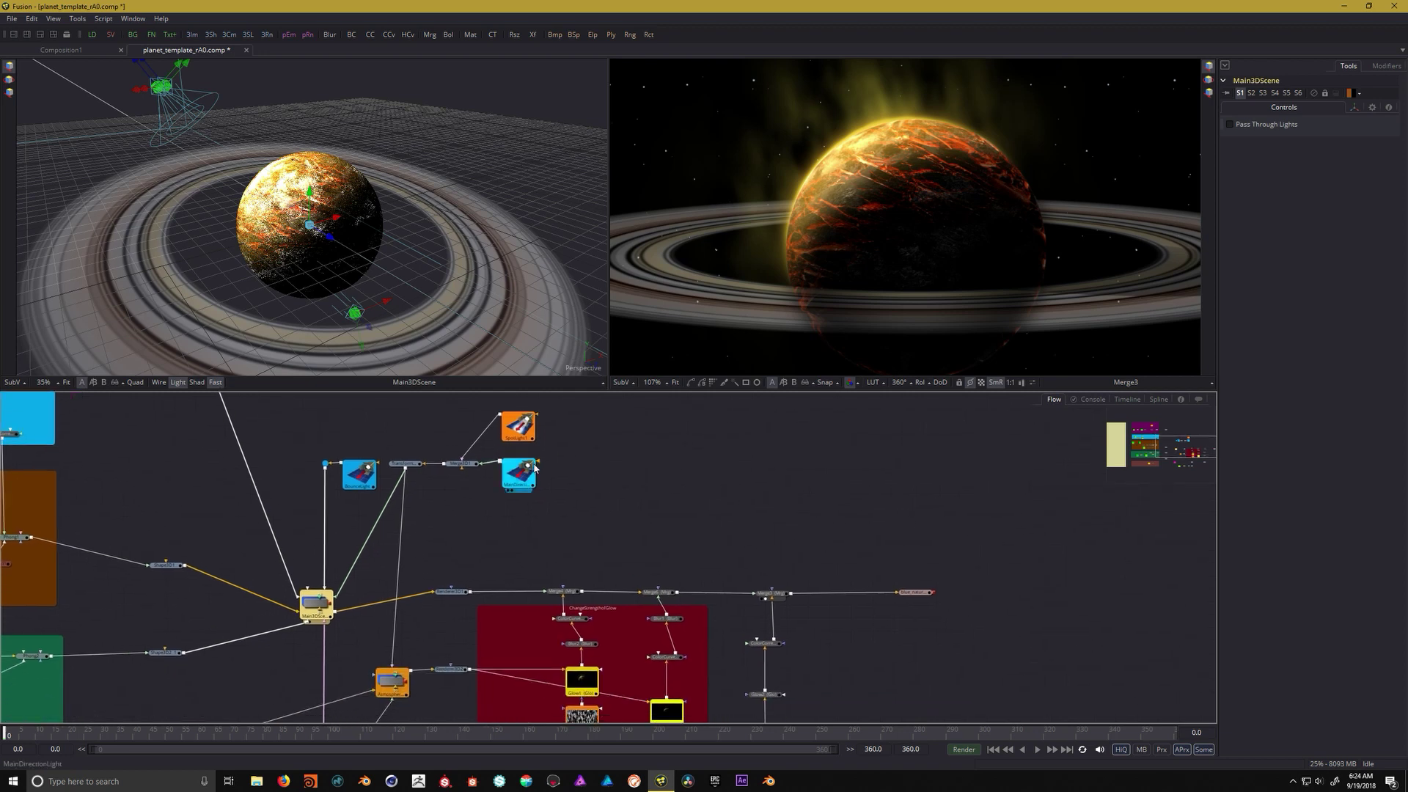
left_click(472, 464)
left_click(411, 465)
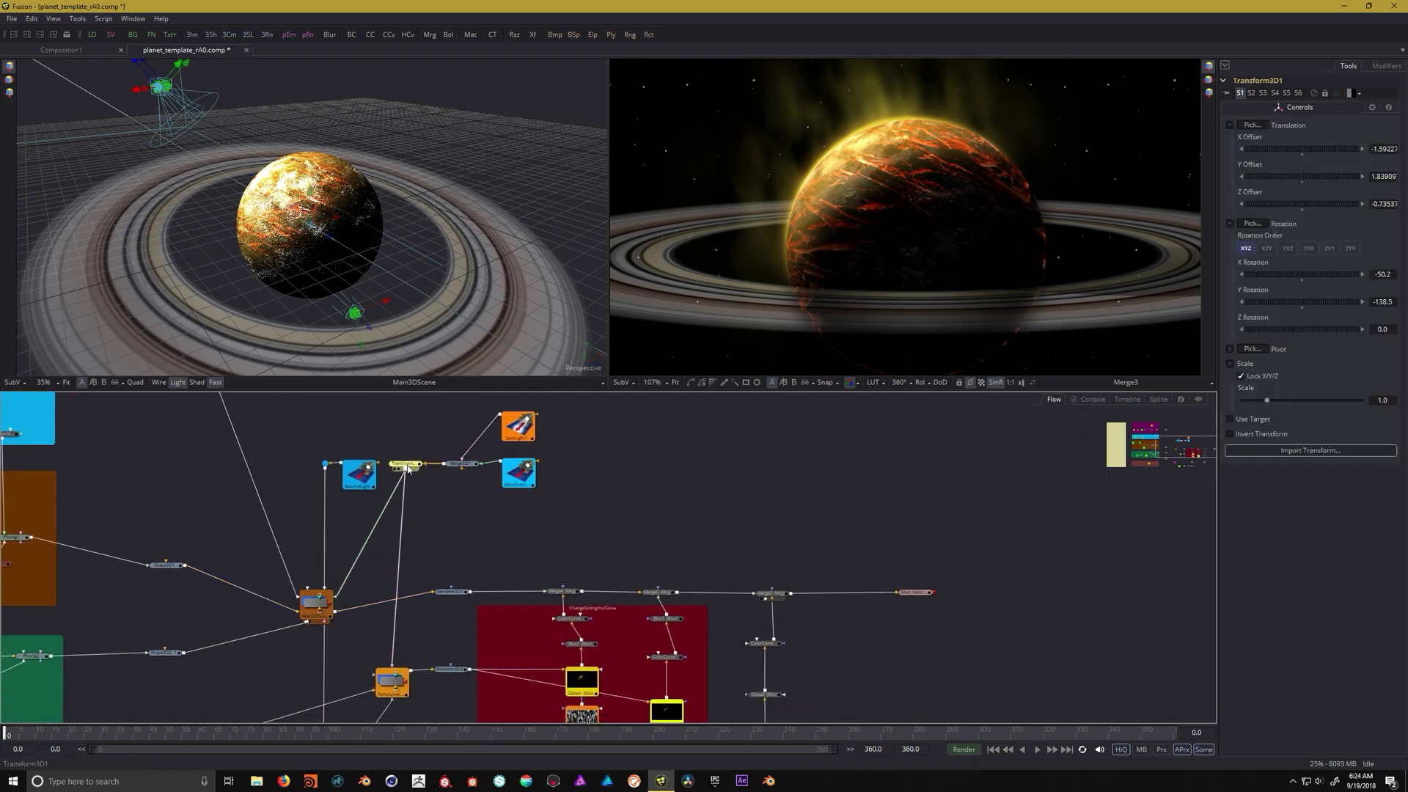
Examine the spotlight's position relative to the planet in the 3D view and its lighting in the Merge3 render
left_click_drag(399, 266, 315, 164)
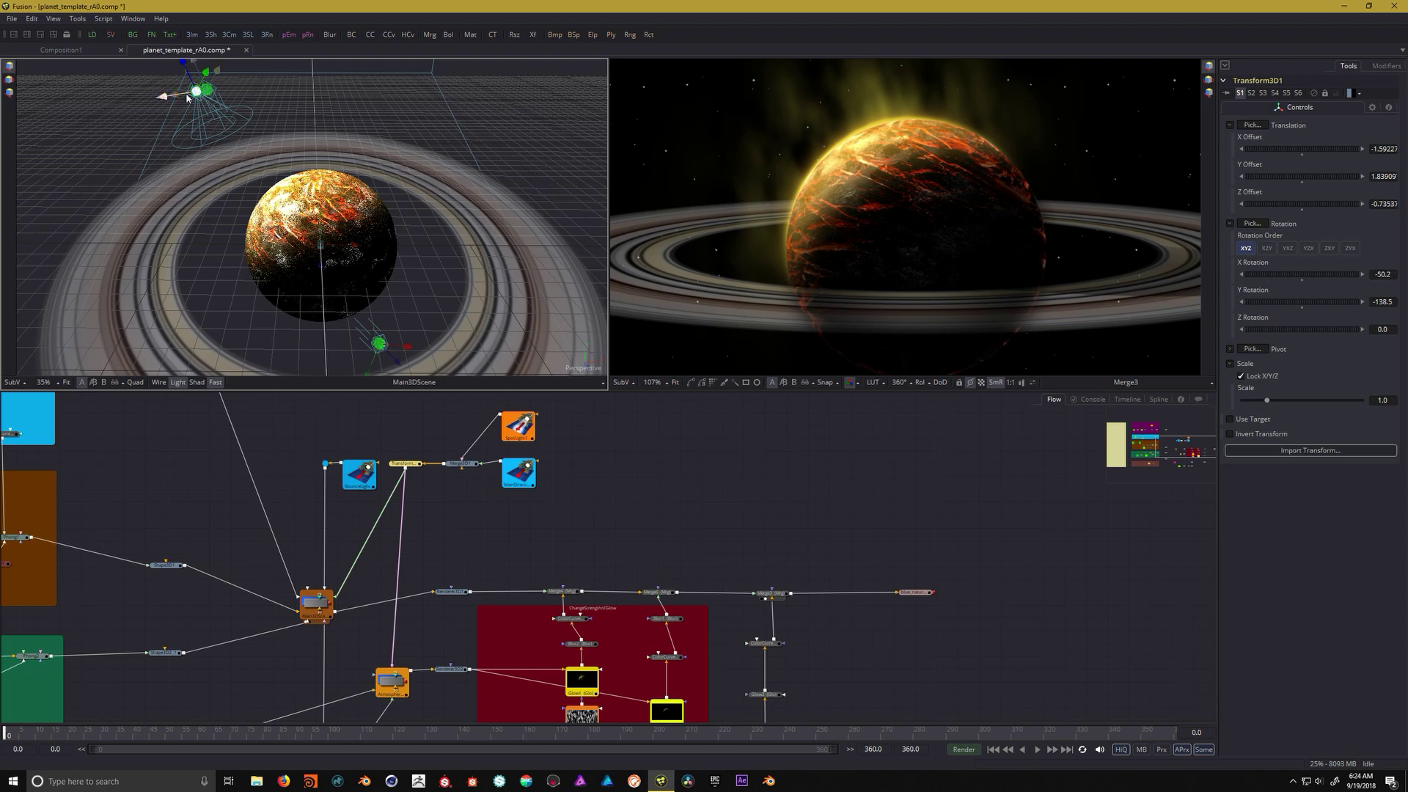
left_click_drag(282, 234, 314, 174)
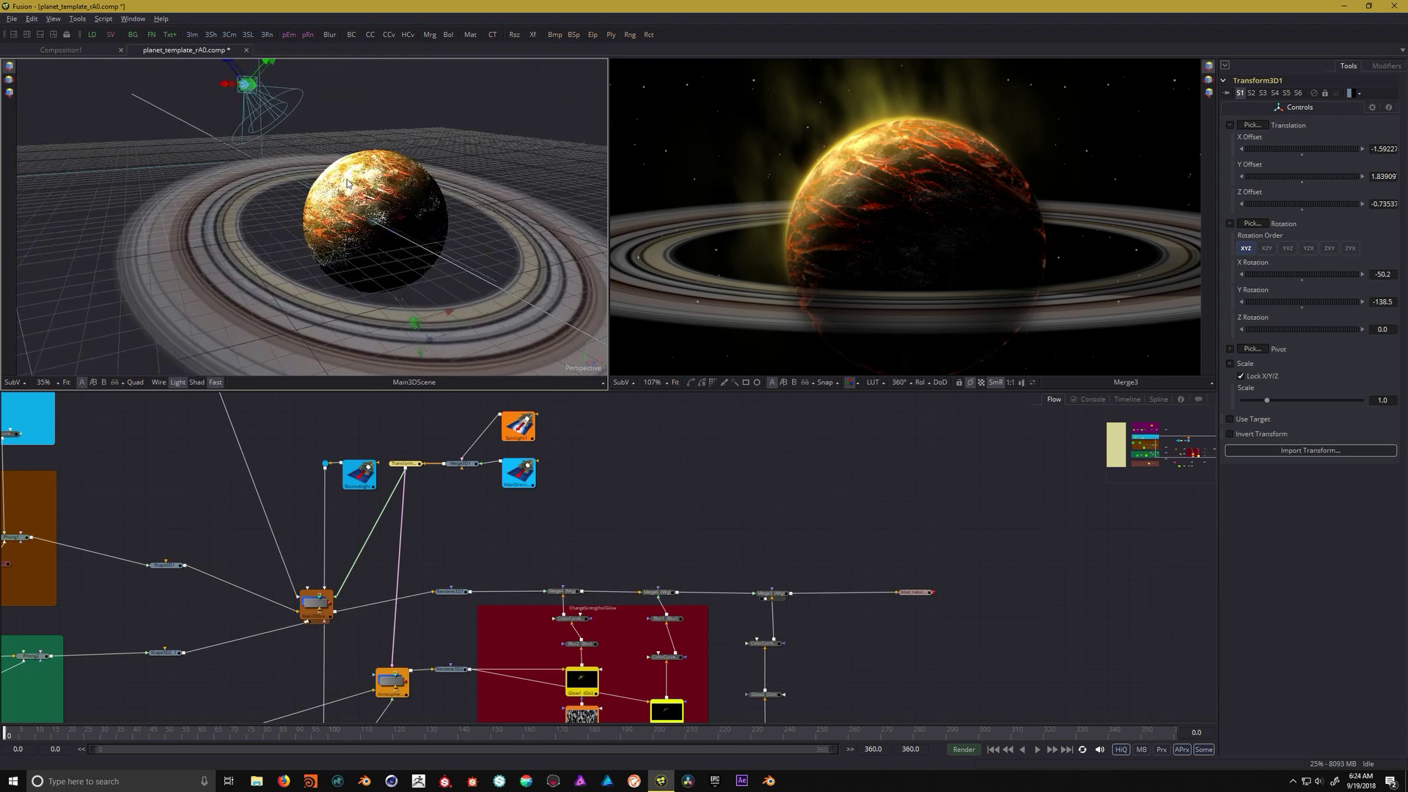
left_click_drag(406, 196, 330, 189)
left_click_drag(1106, 272, 995, 264)
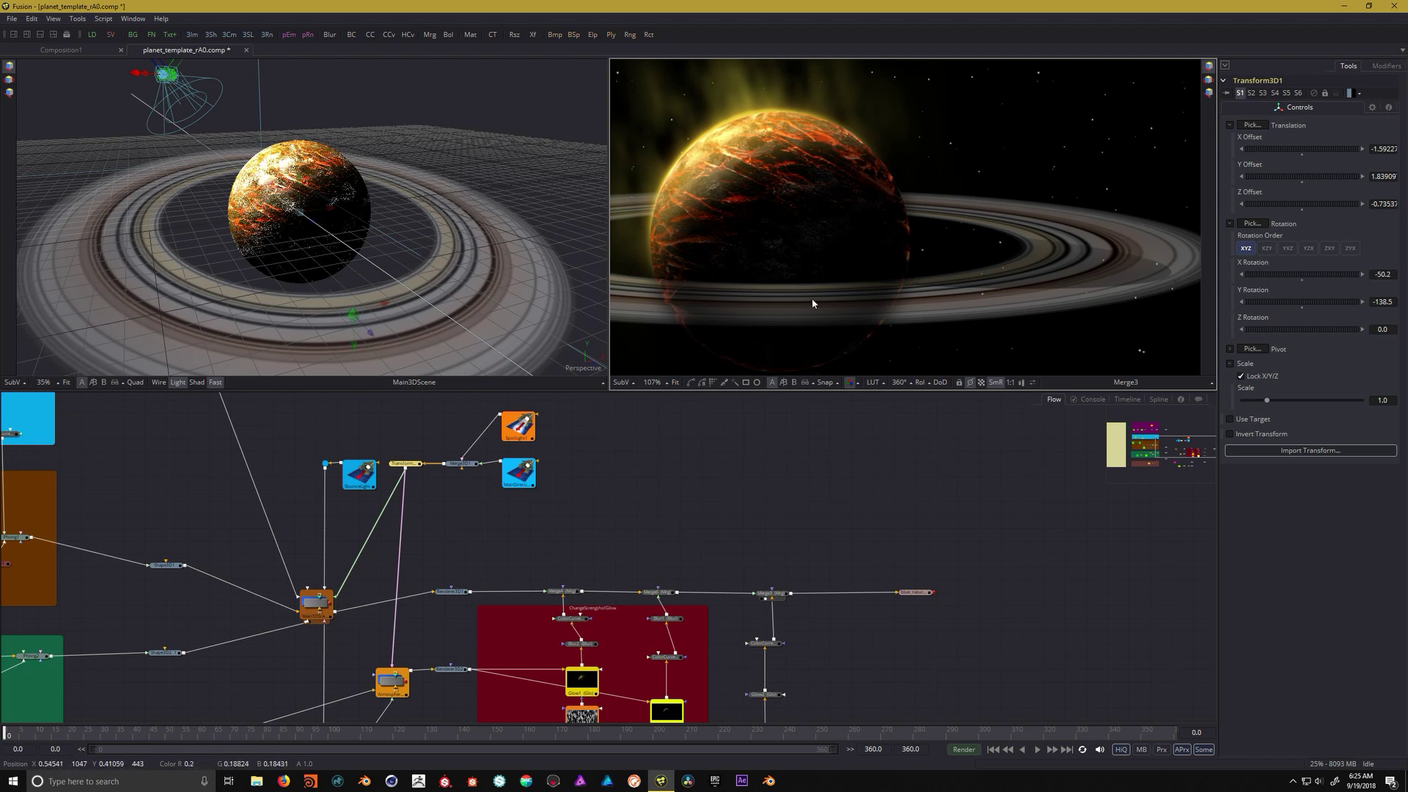
left_click_drag(801, 221, 916, 228)
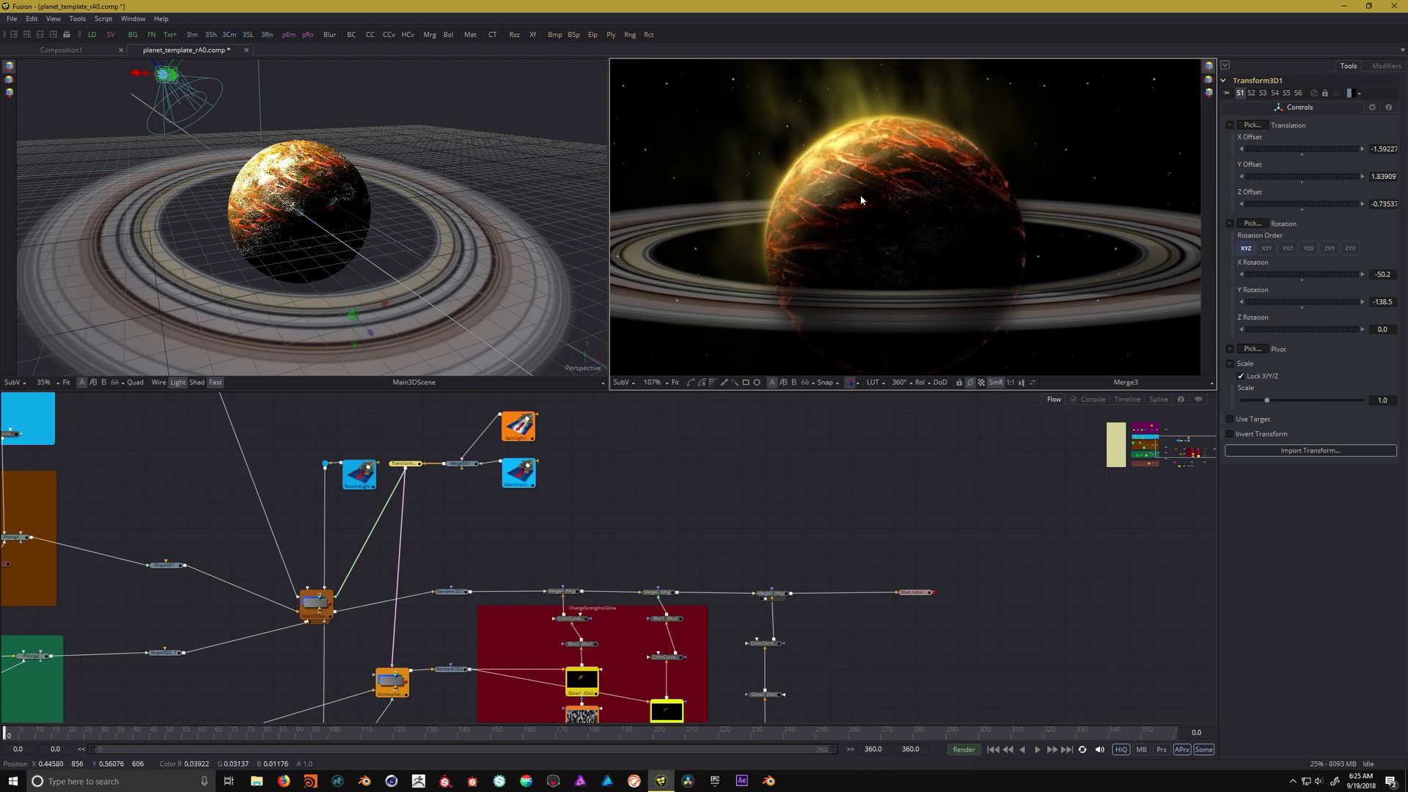
left_click_drag(273, 148, 357, 174)
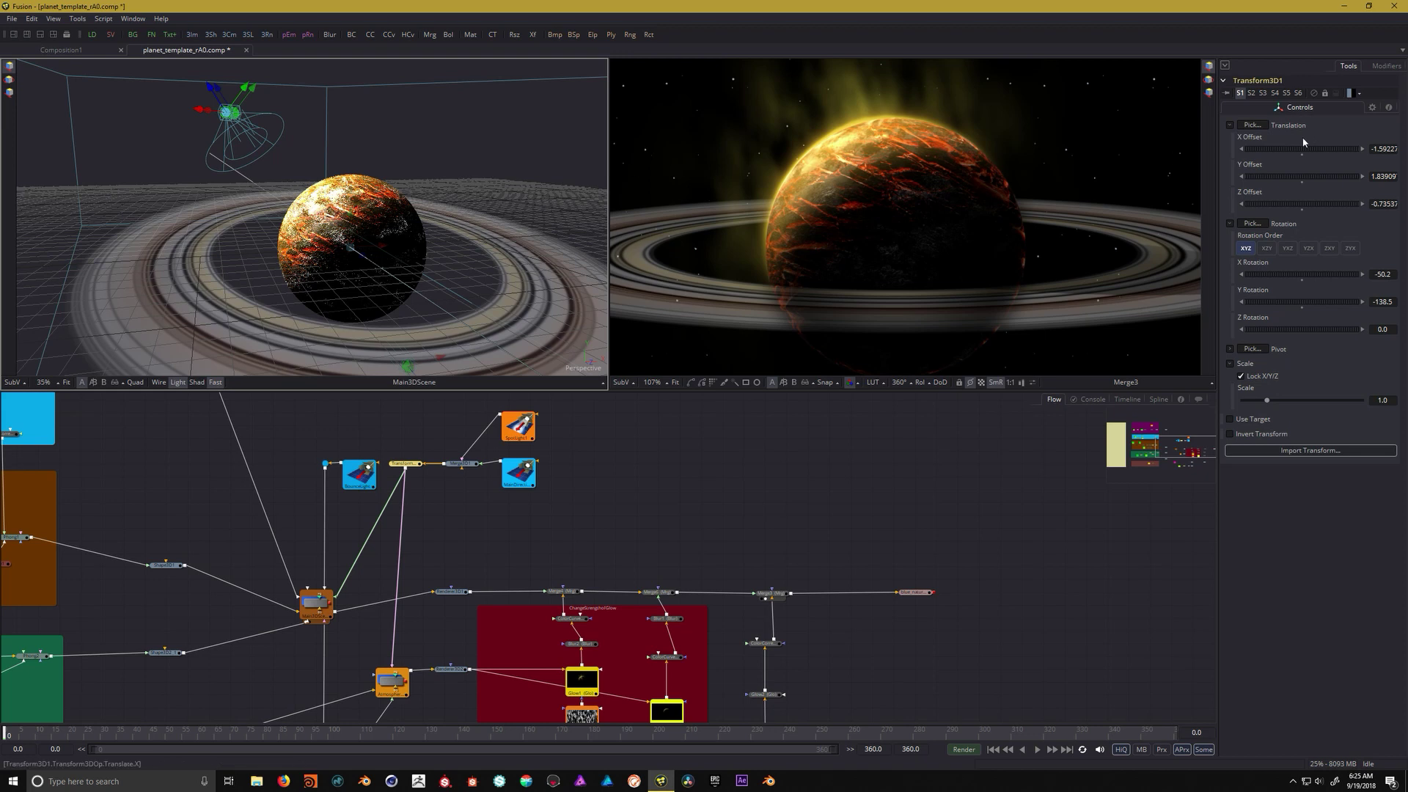
Try SpotLight1 with its intensity at 0.0
left_click(518, 427)
left_click_drag(1285, 202, 1229, 203)
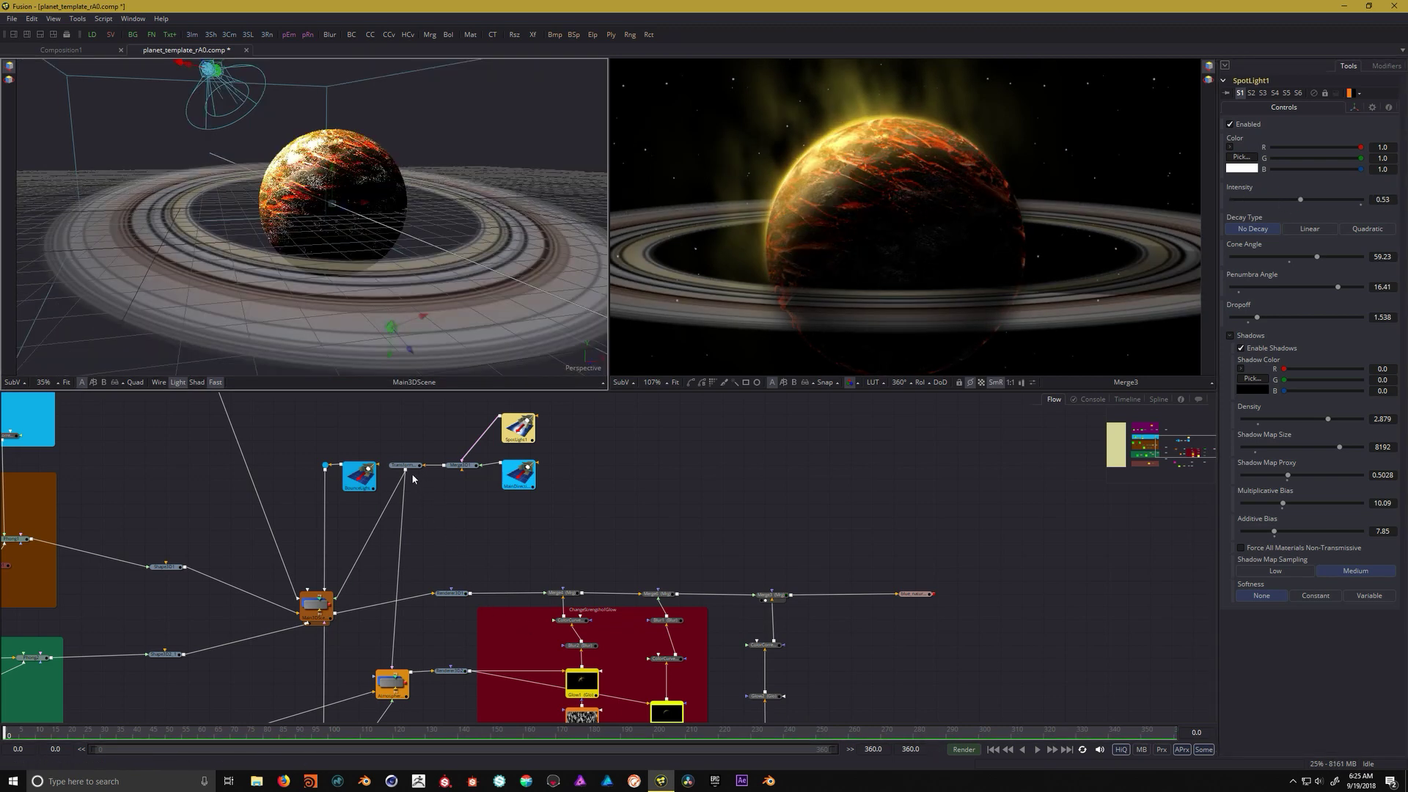
Re-angle the lights with Transform3D1, trying an X Rotation of -67.5 and settling on -31.2
left_click(405, 465)
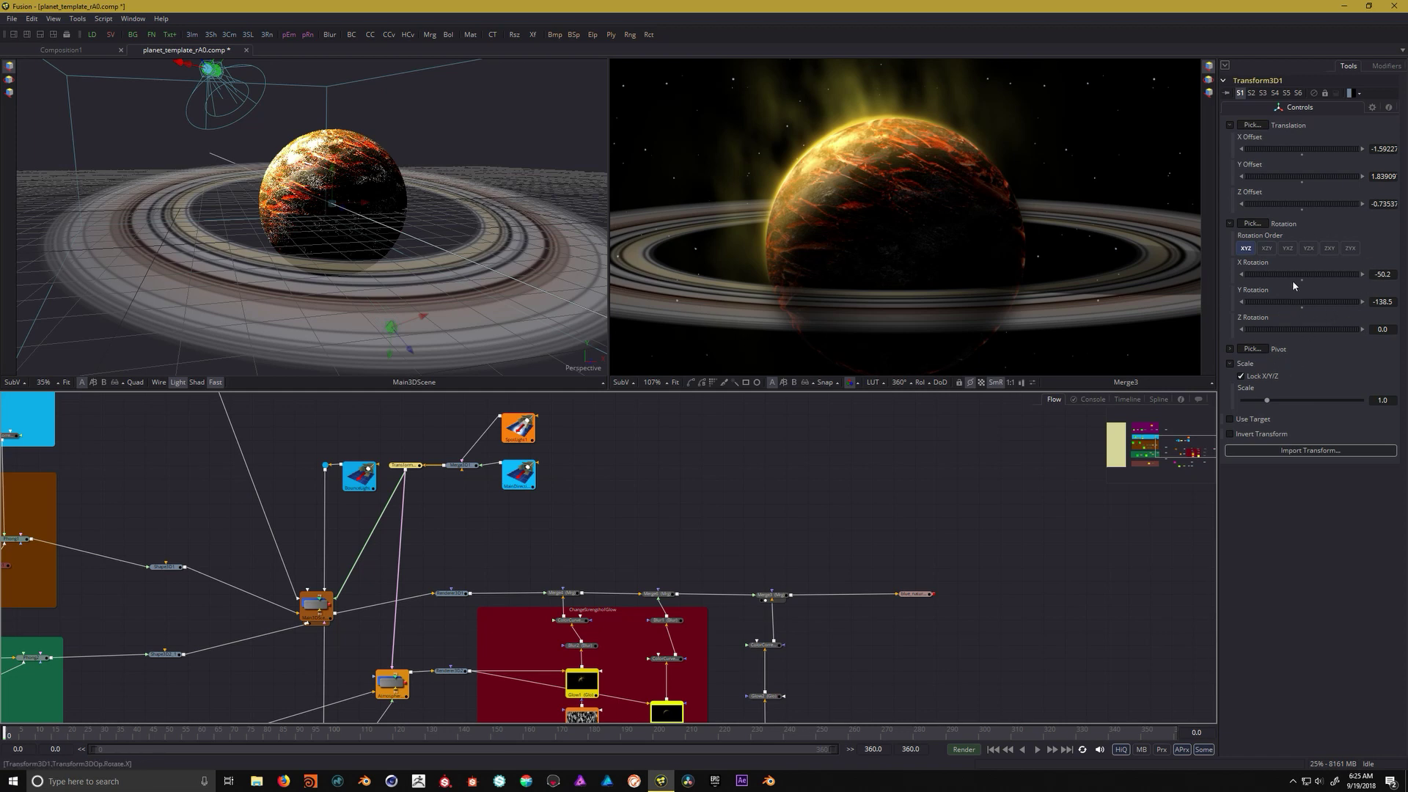
left_click_drag(1292, 271, 1286, 272)
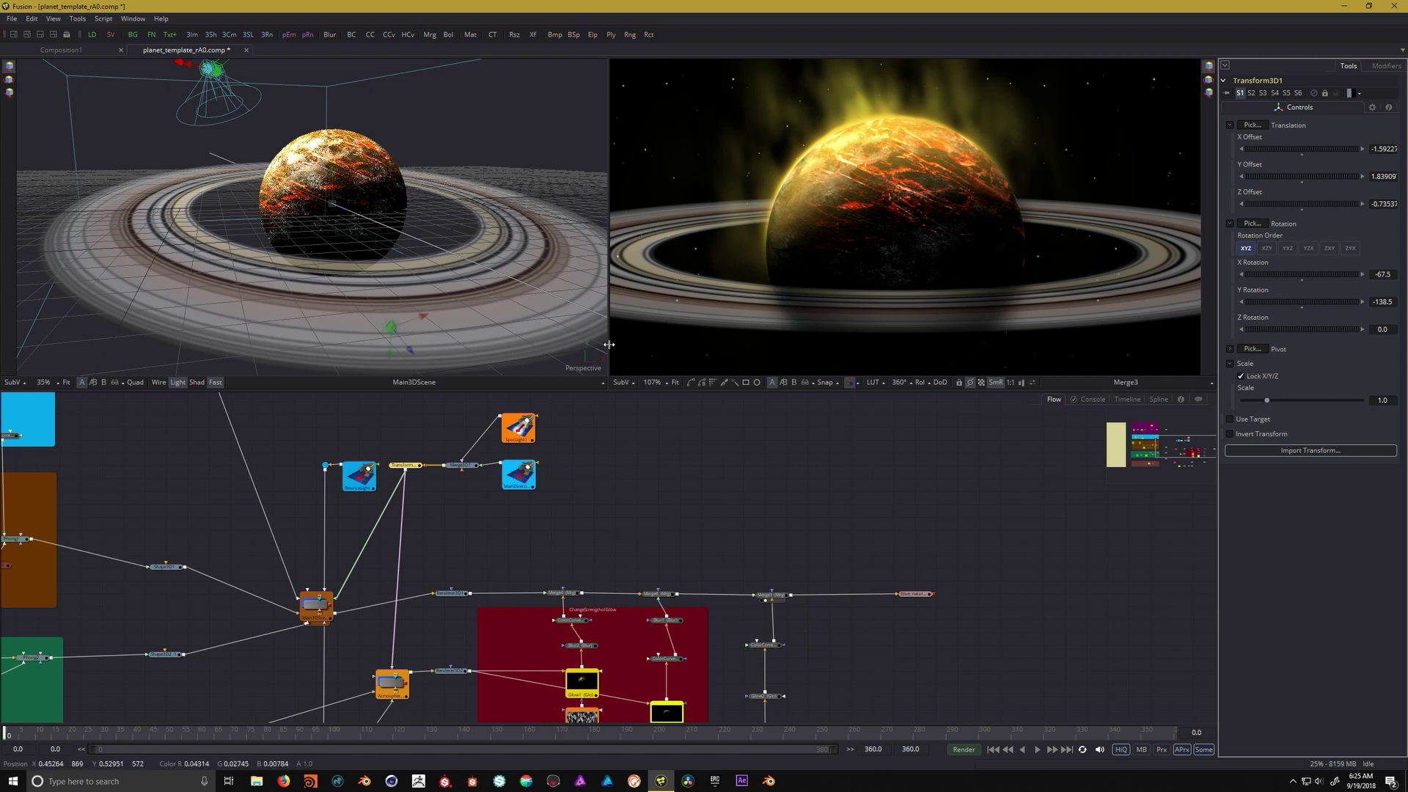
left_click_drag(463, 440, 491, 522)
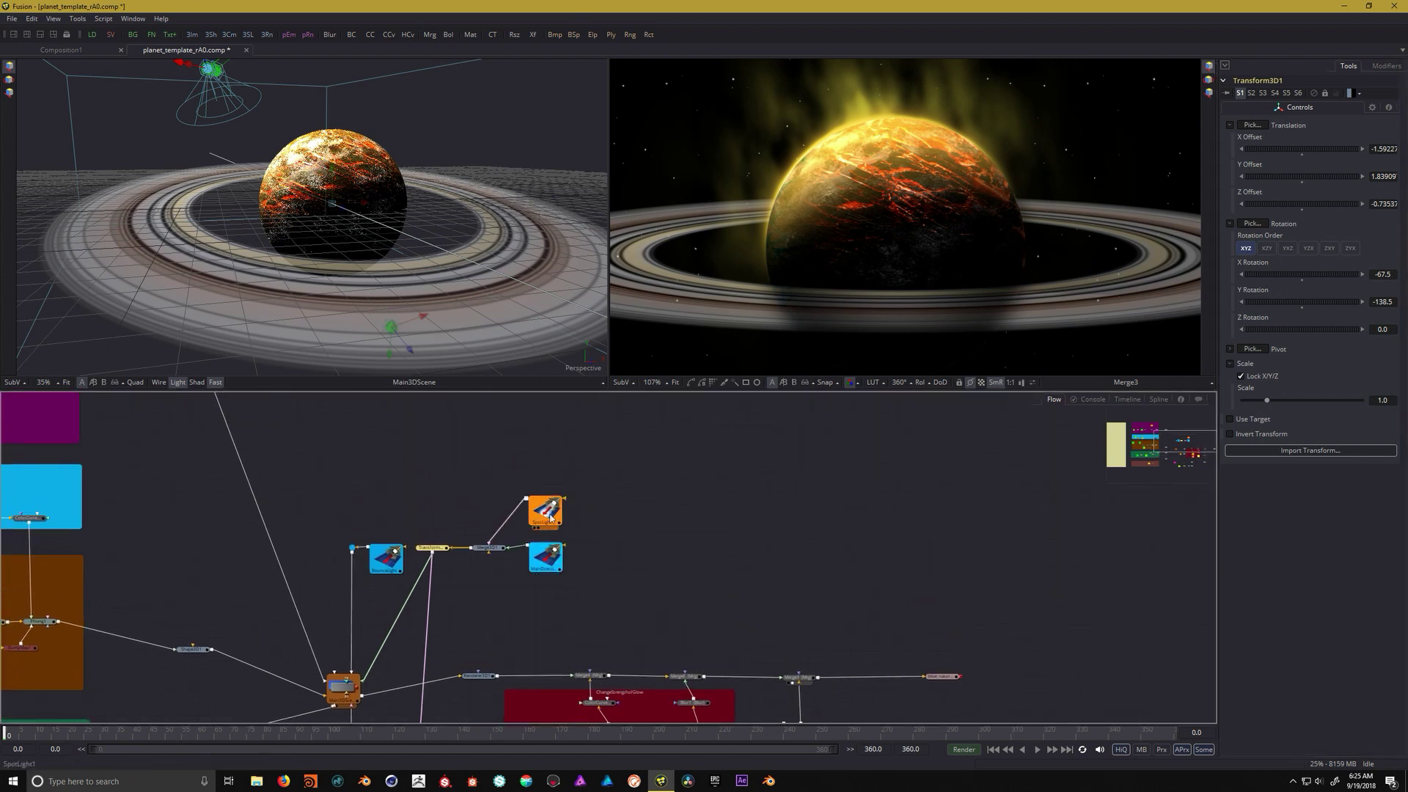
mouse_move(282, 160)
left_mouse_down()
mouse_move(326, 205)
mouse_move(359, 213)
mouse_move(283, 188)
left_mouse_up()
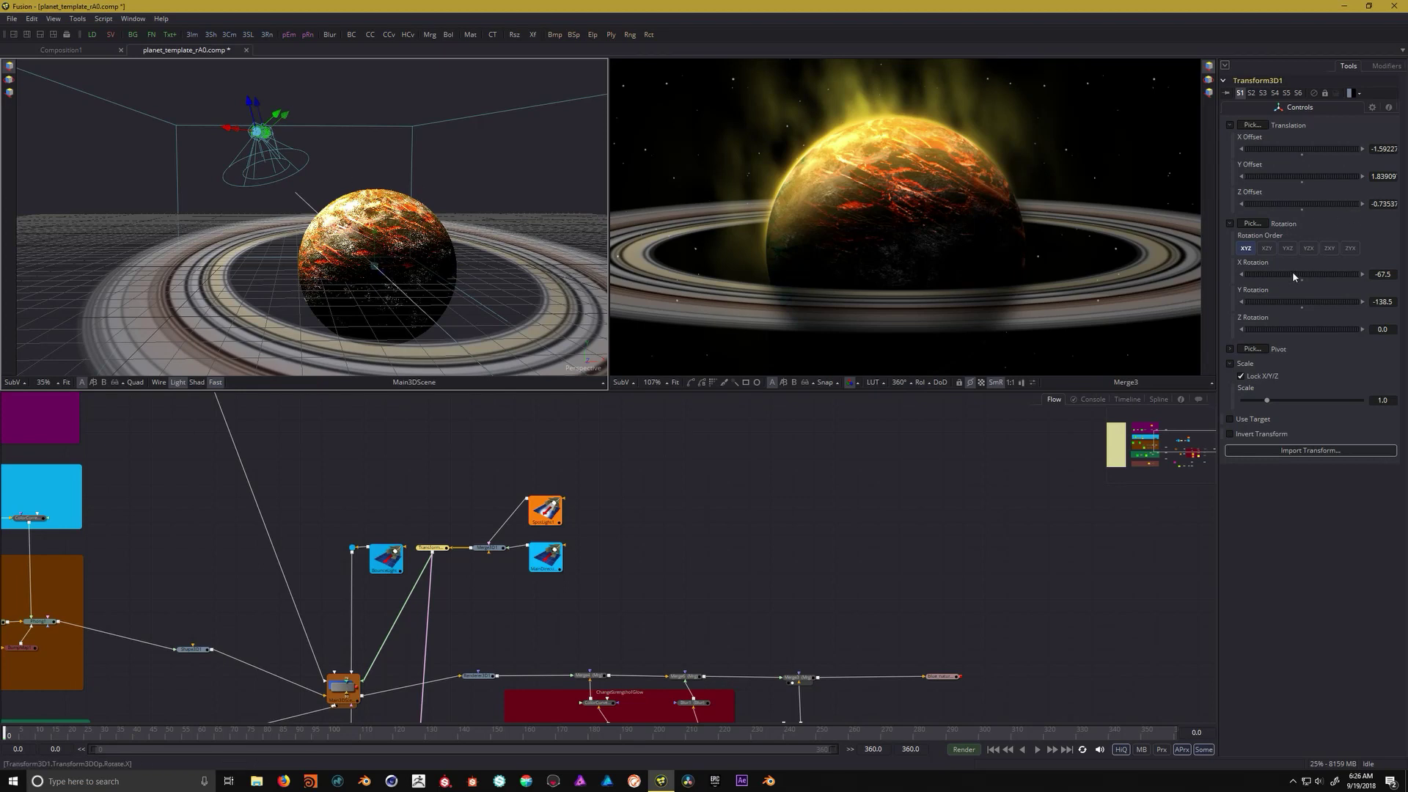
left_click_drag(1309, 275, 1319, 276)
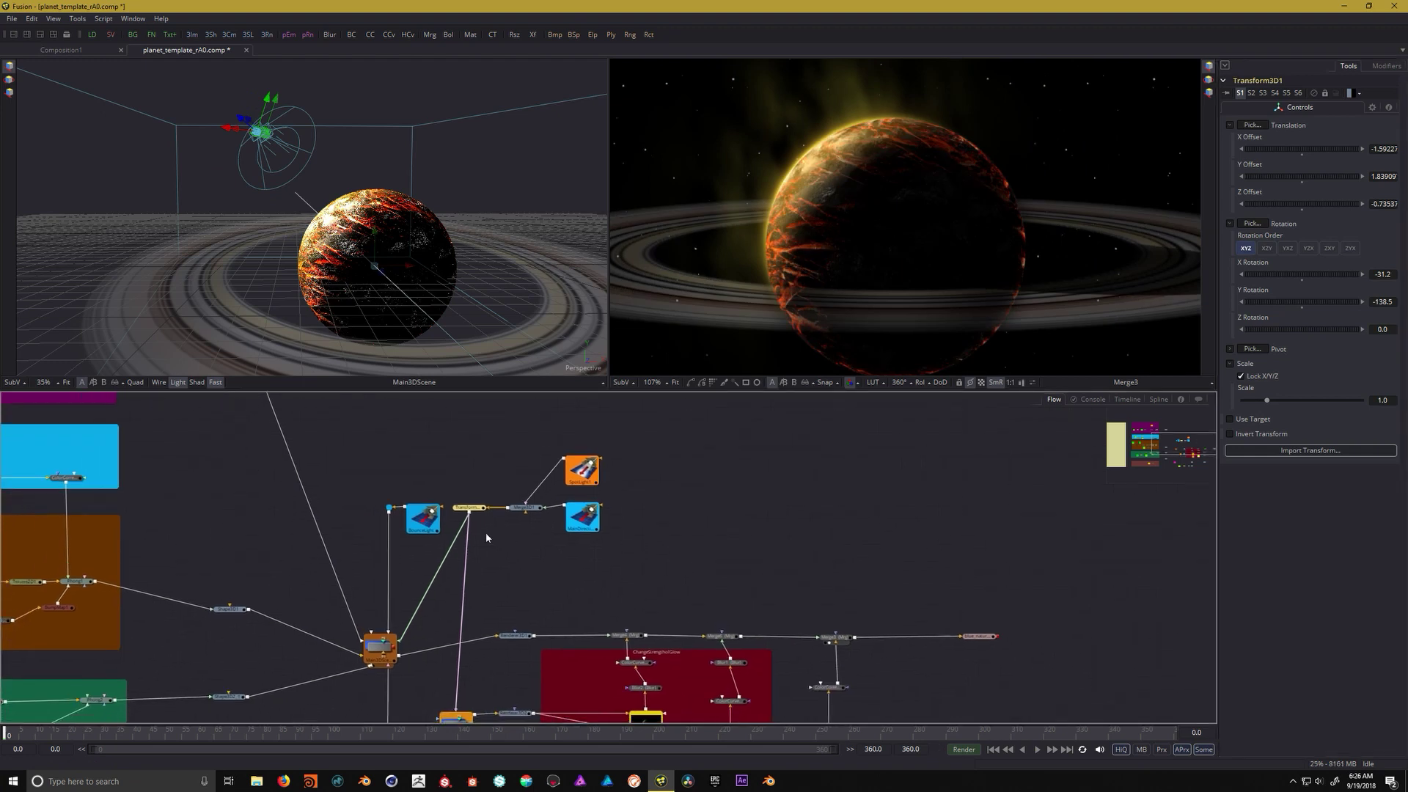
Set the BounceLight's intensity to 0.201
left_click(423, 517)
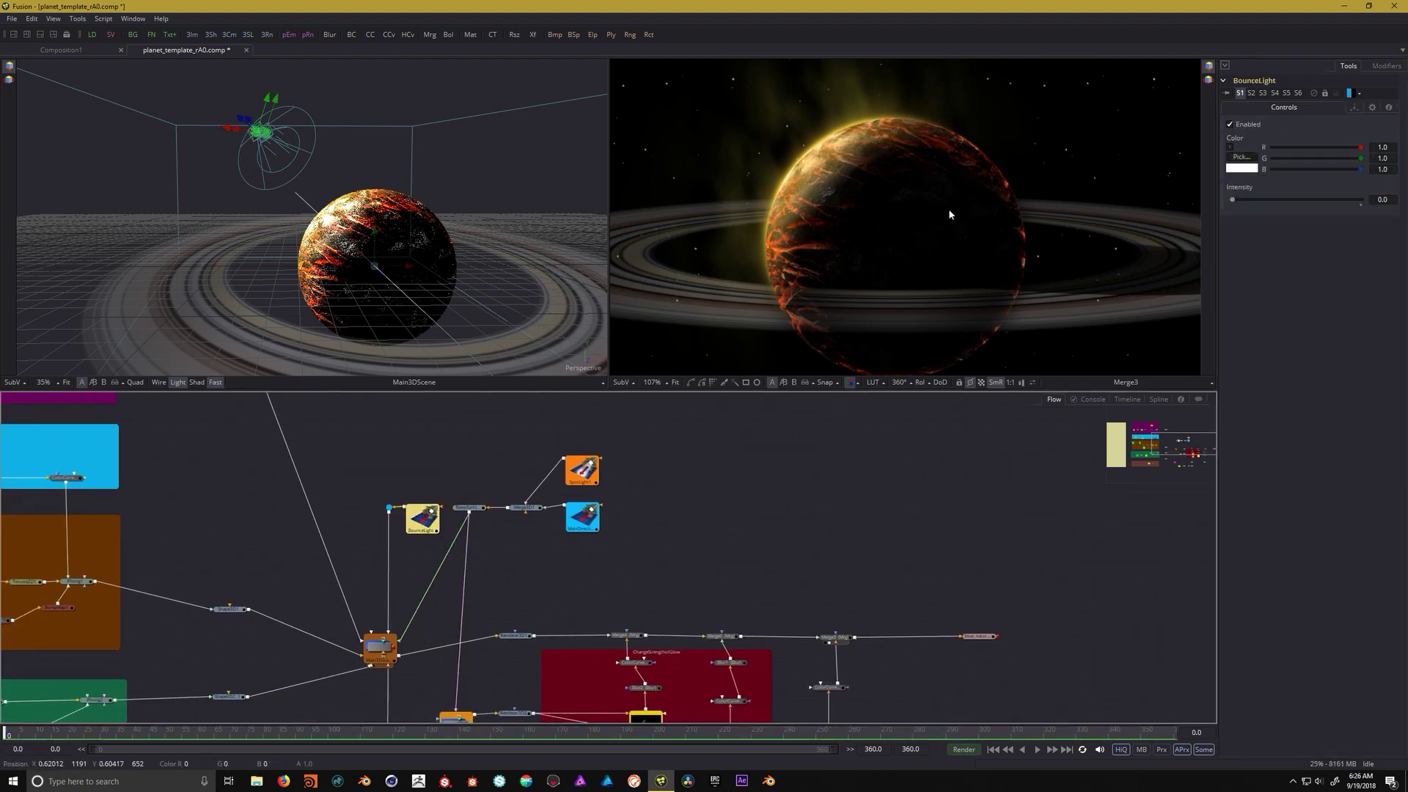
left_click_drag(1237, 199, 1258, 199)
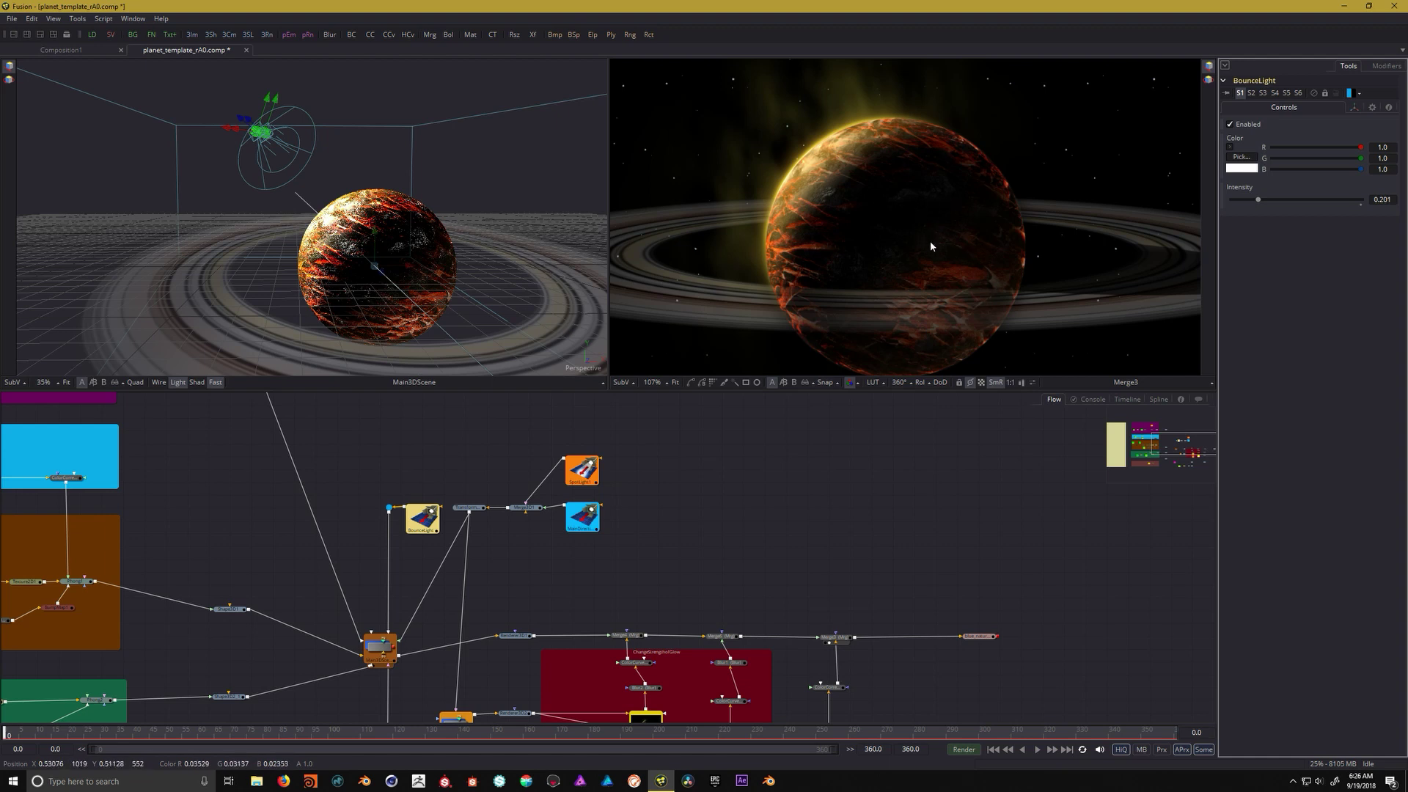
left_click_drag(424, 461, 815, 478)
left_click_drag(636, 501, 620, 501)
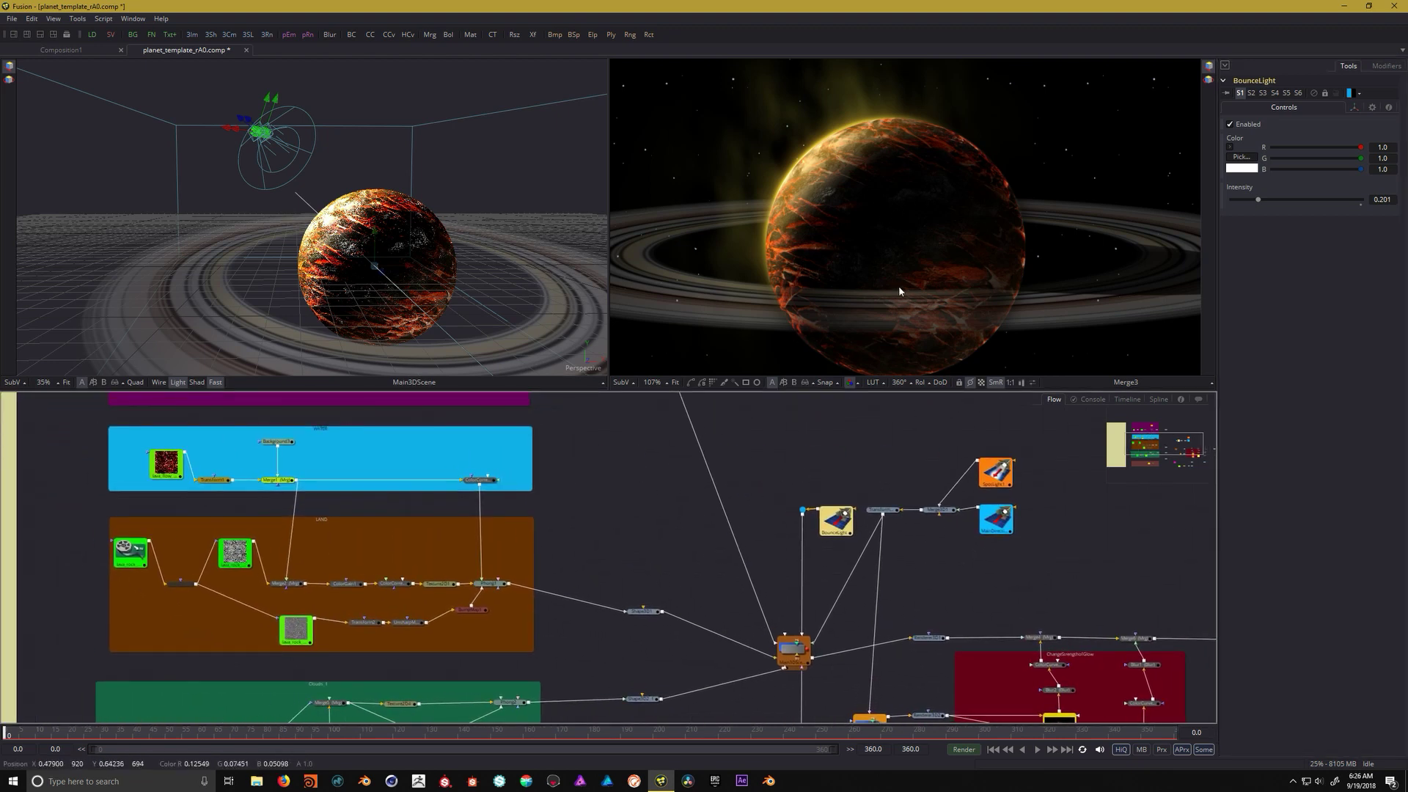
left_click_drag(732, 476, 704, 483)
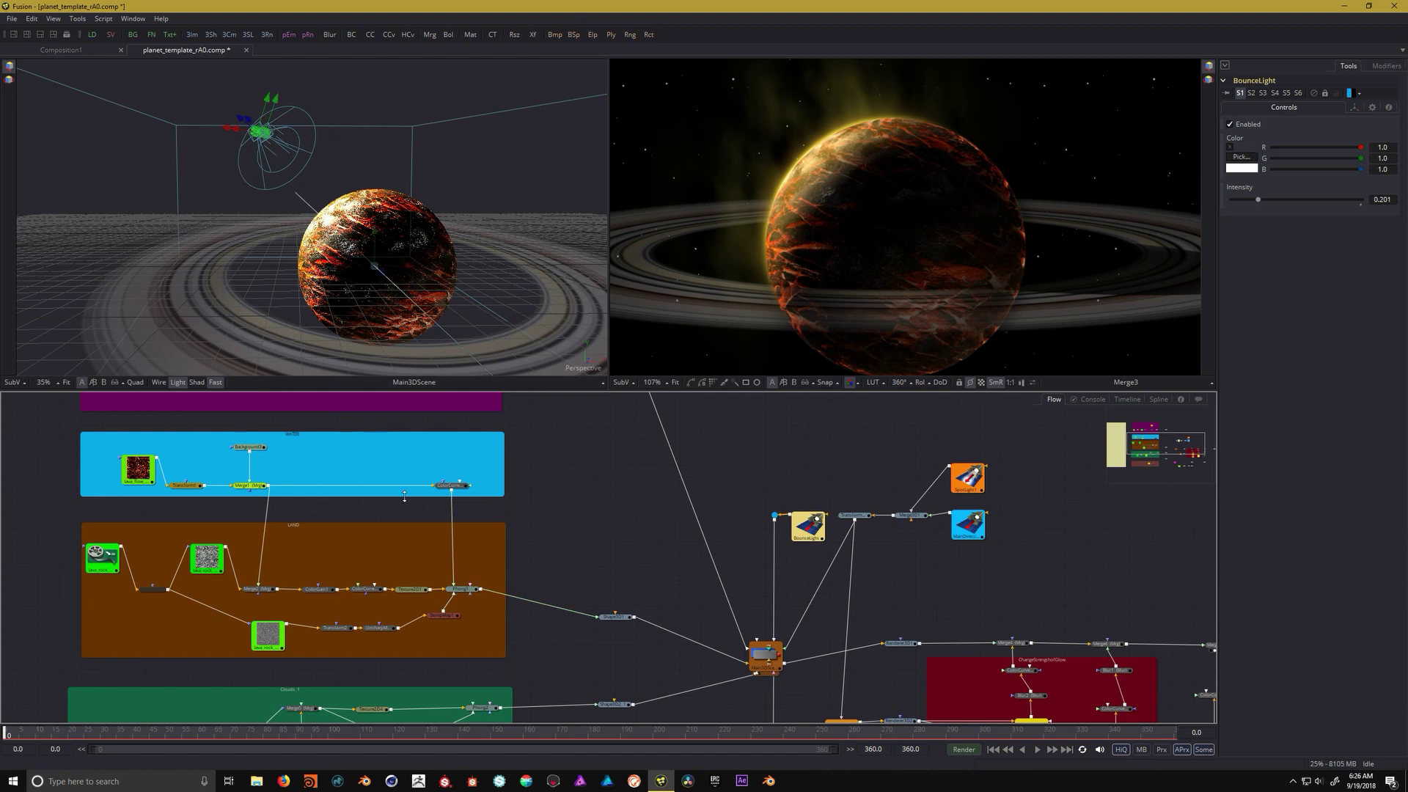
left_click_drag(454, 512, 469, 533)
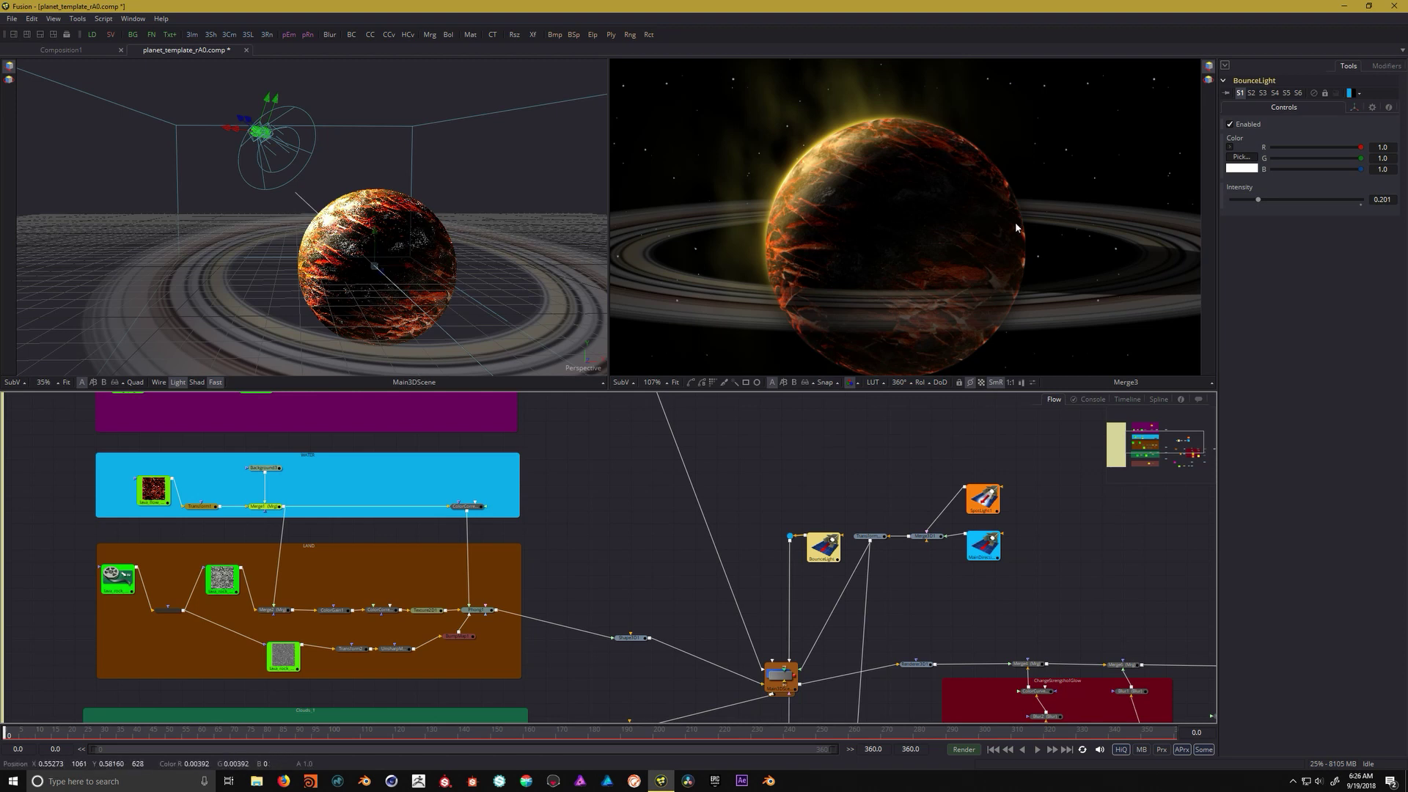
left_click_drag(858, 507, 745, 420)
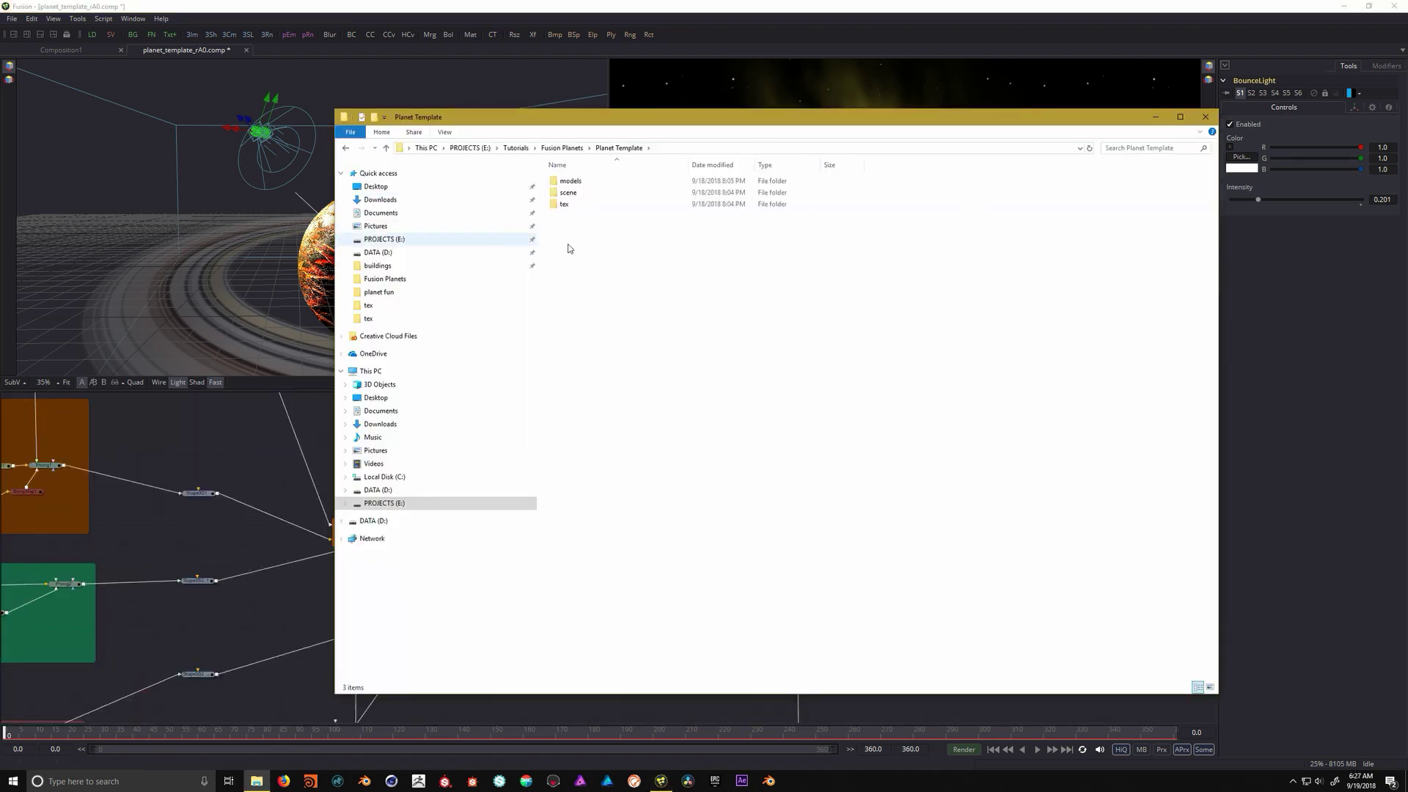
Switch to File Explorer and look through the scene, models and tex folders of Planet Template
left_click_drag(725, 122, 657, 131)
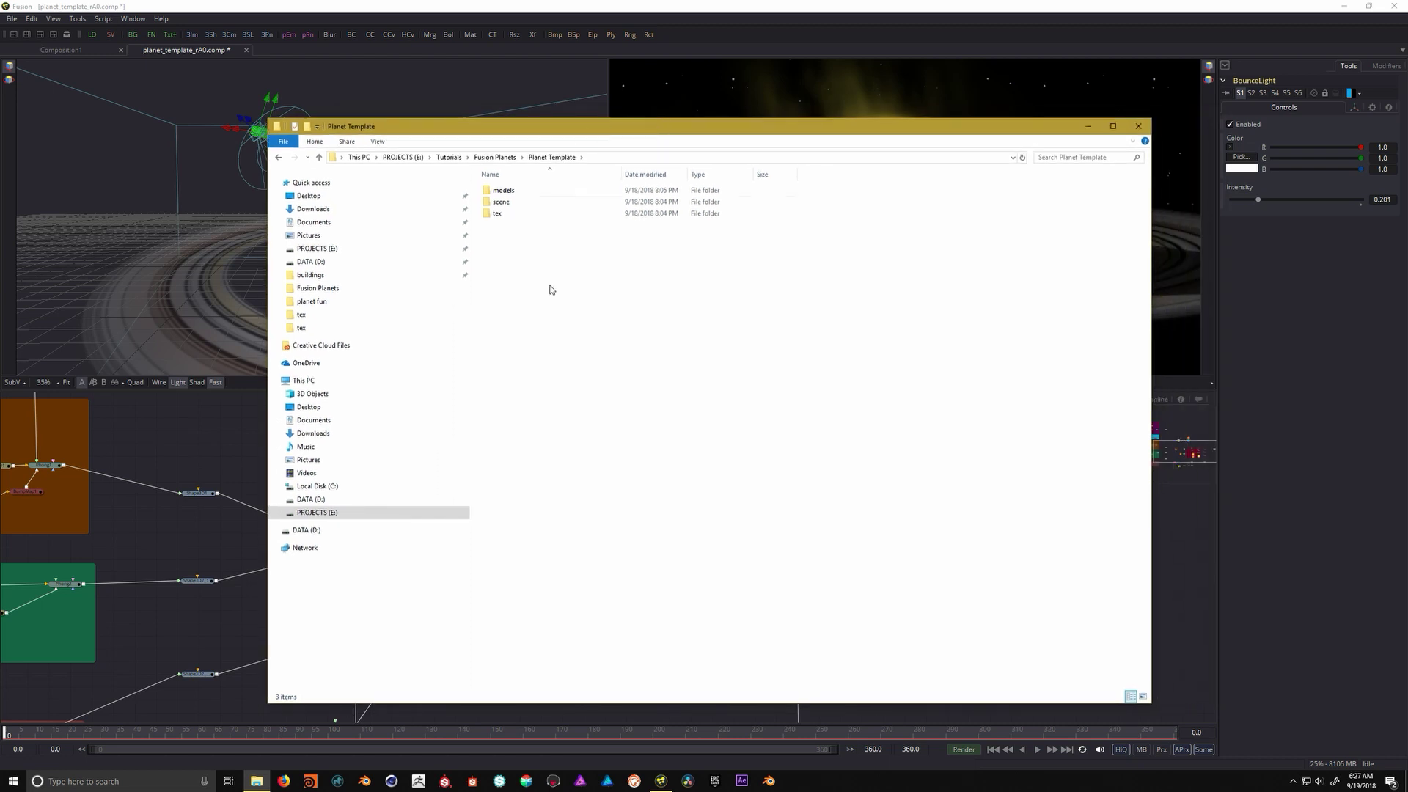
double_click(517, 203)
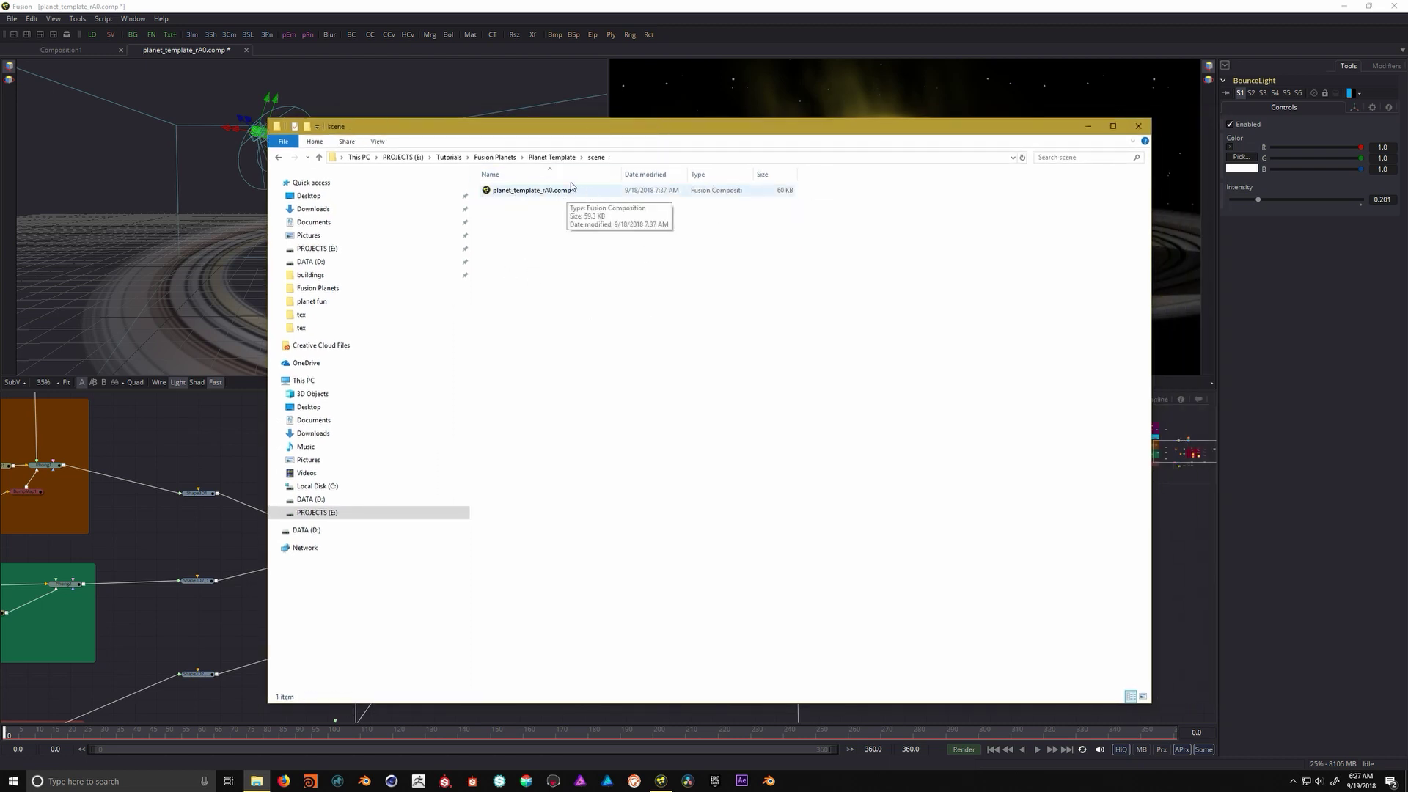
left_click(563, 159)
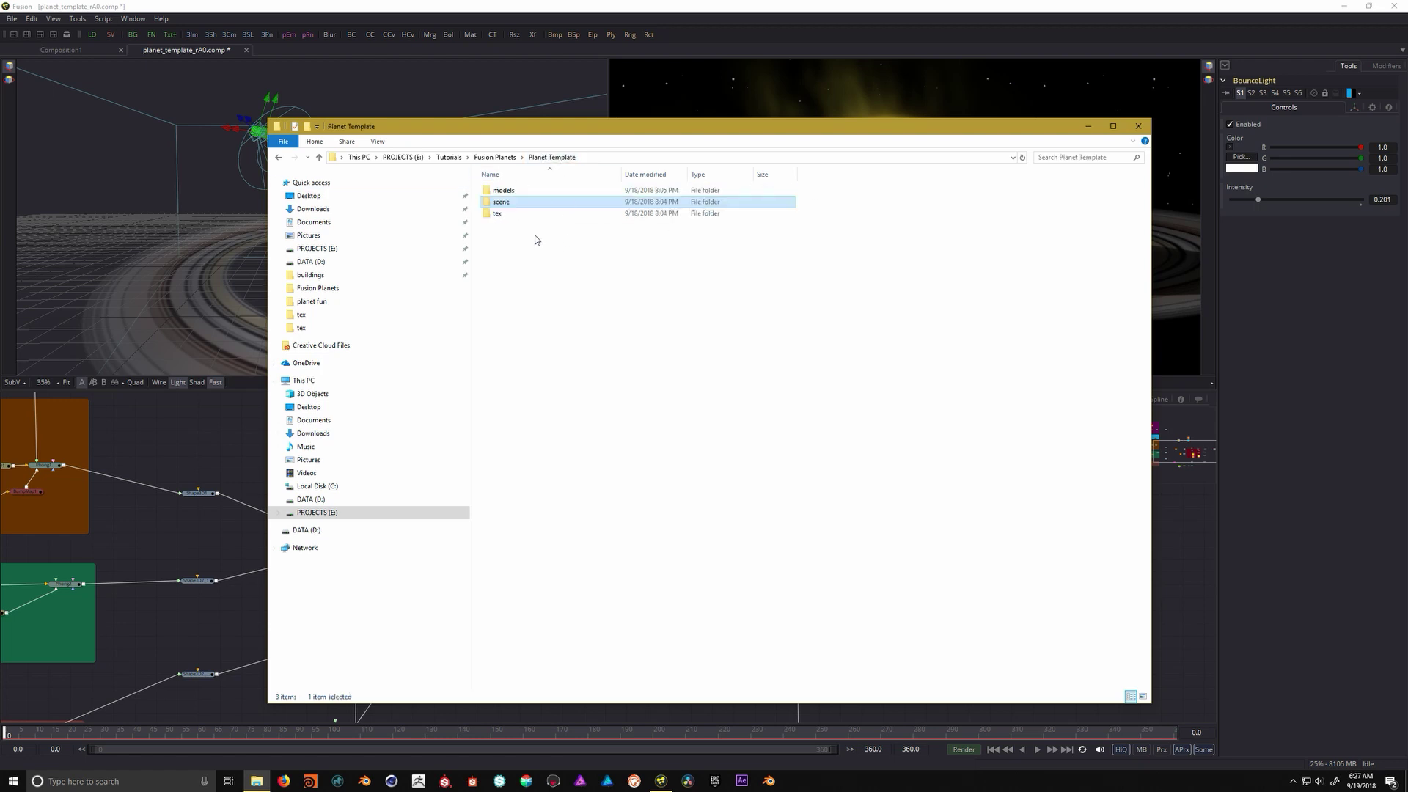
double_click(499, 191)
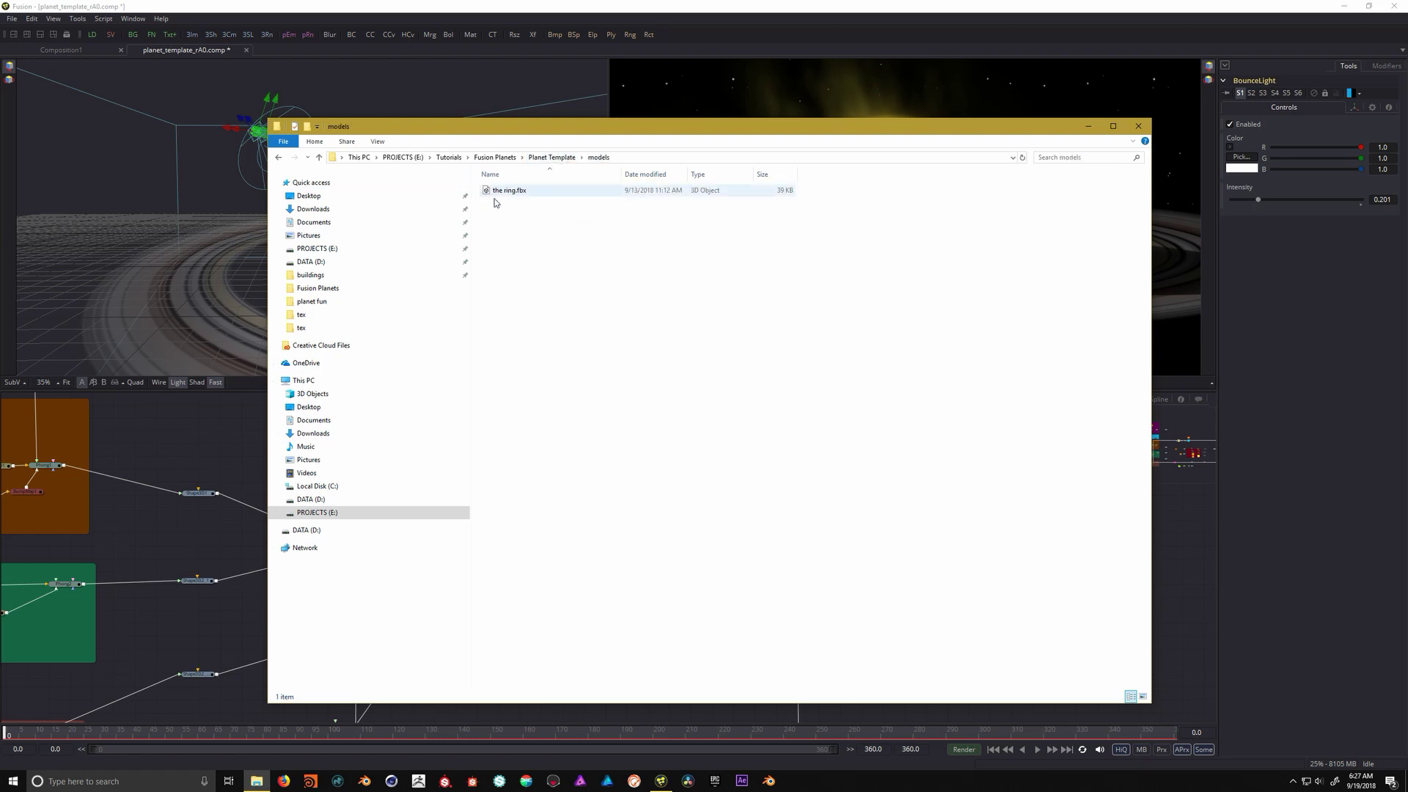
left_click(558, 157)
double_click(510, 214)
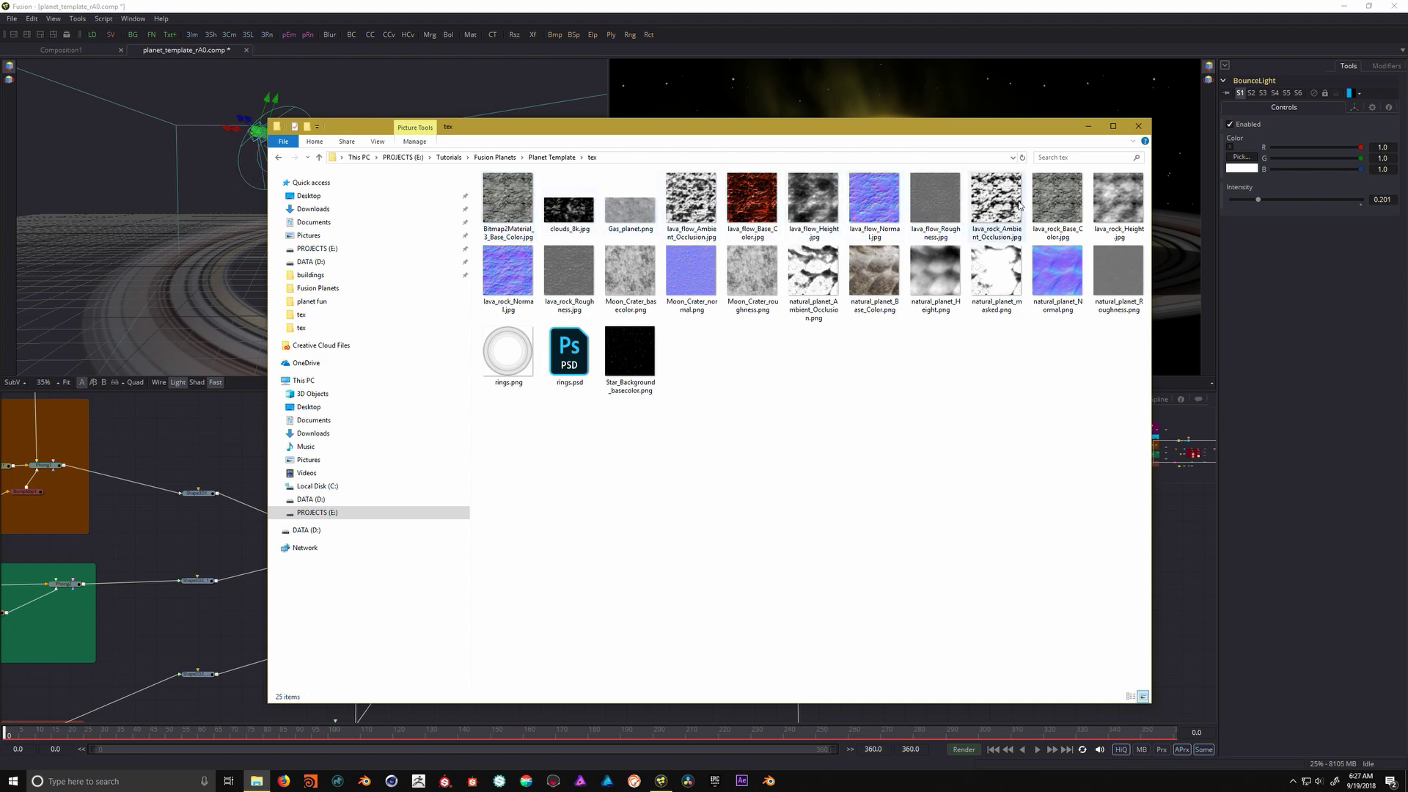
Preview the Gas_planet.png texture from the tex folder in the image viewer and close it
left_click(623, 212)
double_click(622, 208)
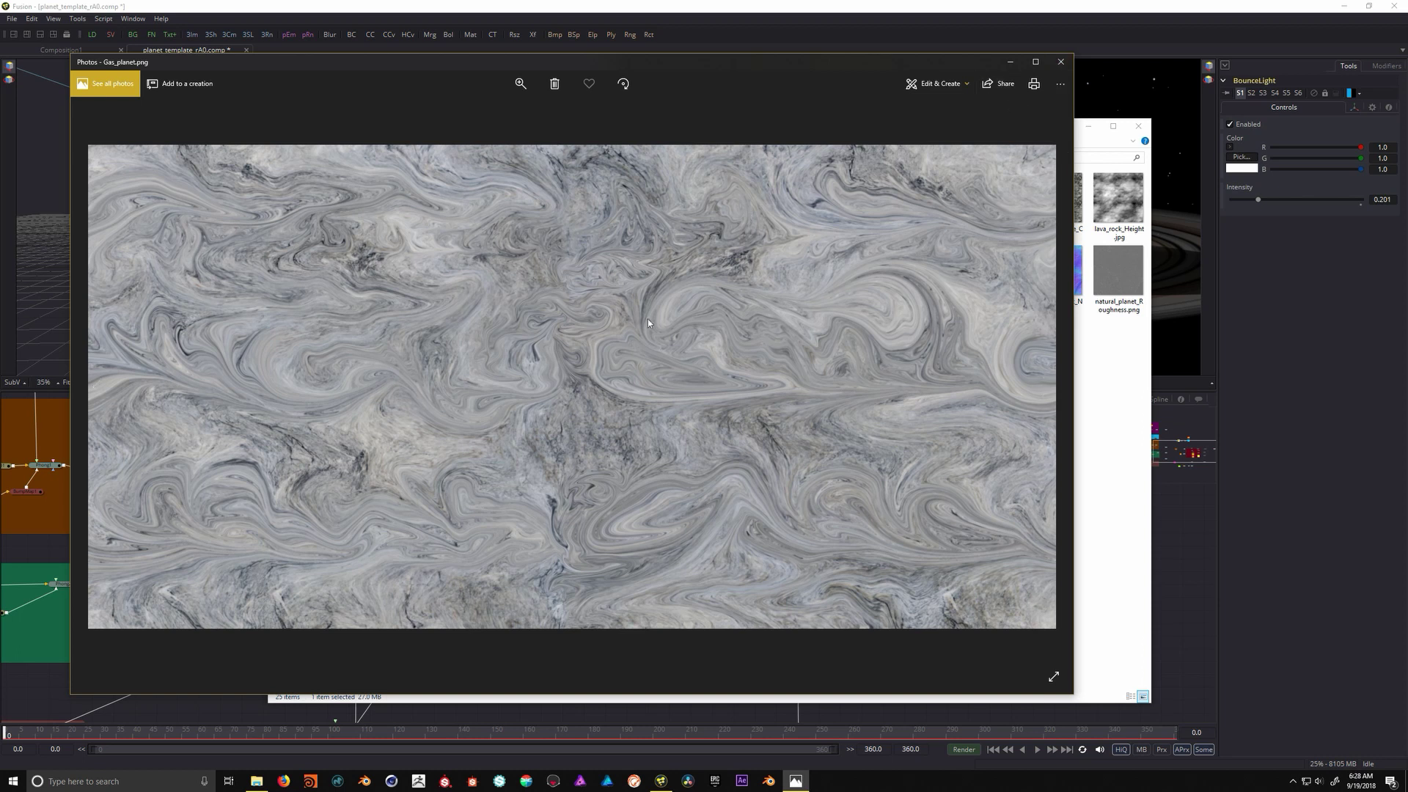
left_click(1060, 62)
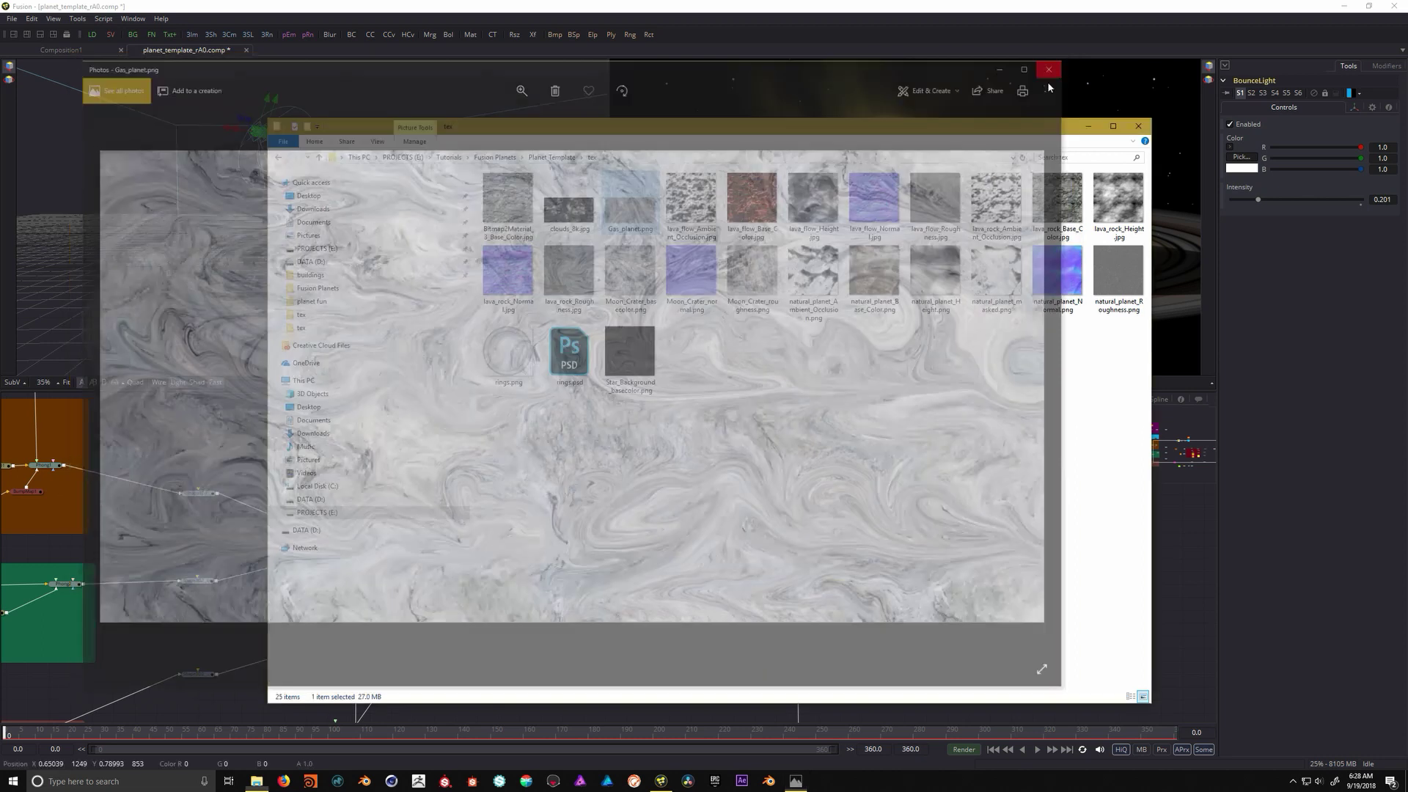
Look over the remaining tex files, including lava_flow_Ambient_Occlusion.jpg, natural_planet_Base_Color.png and rings.psd
left_click(701, 194)
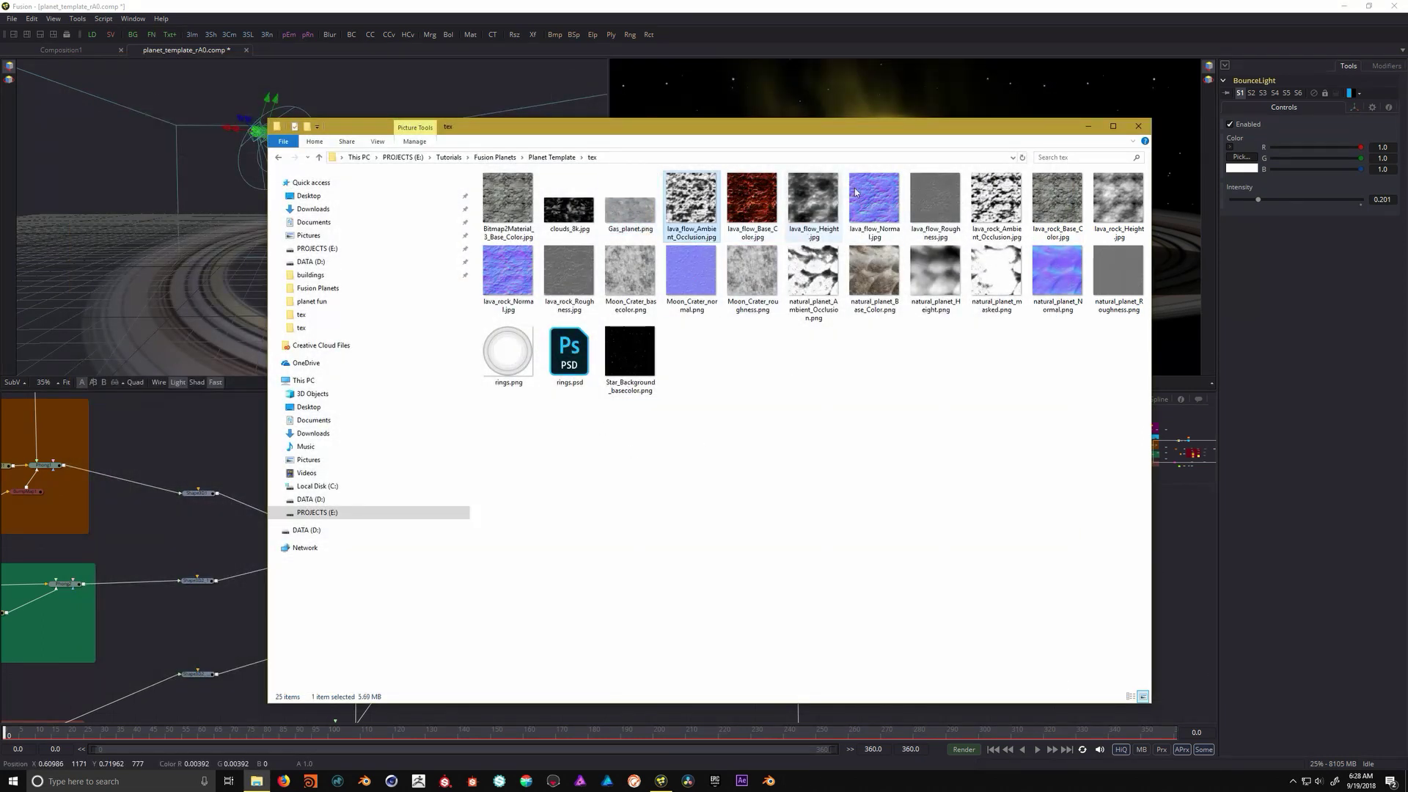
left_click_drag(808, 125, 674, 215)
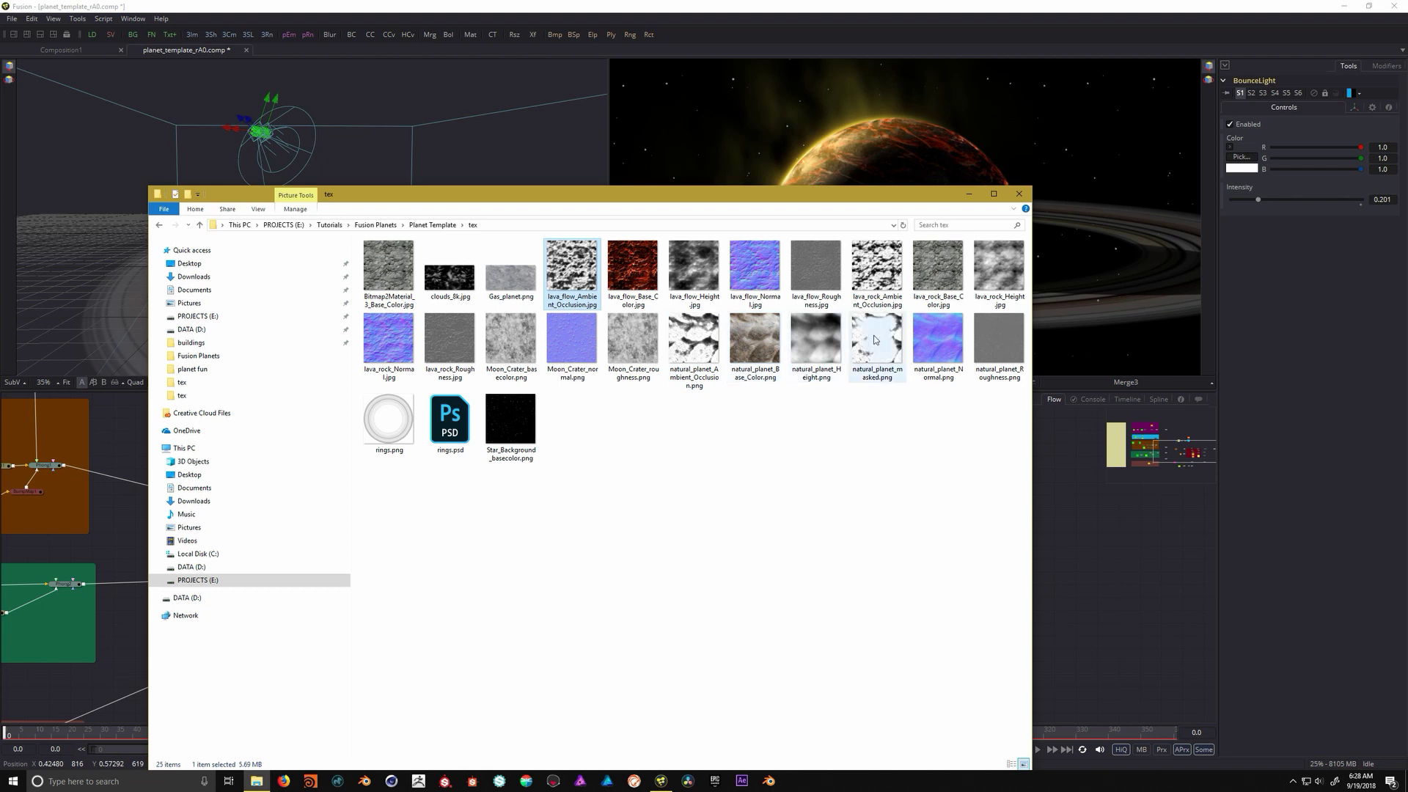
left_click(768, 345)
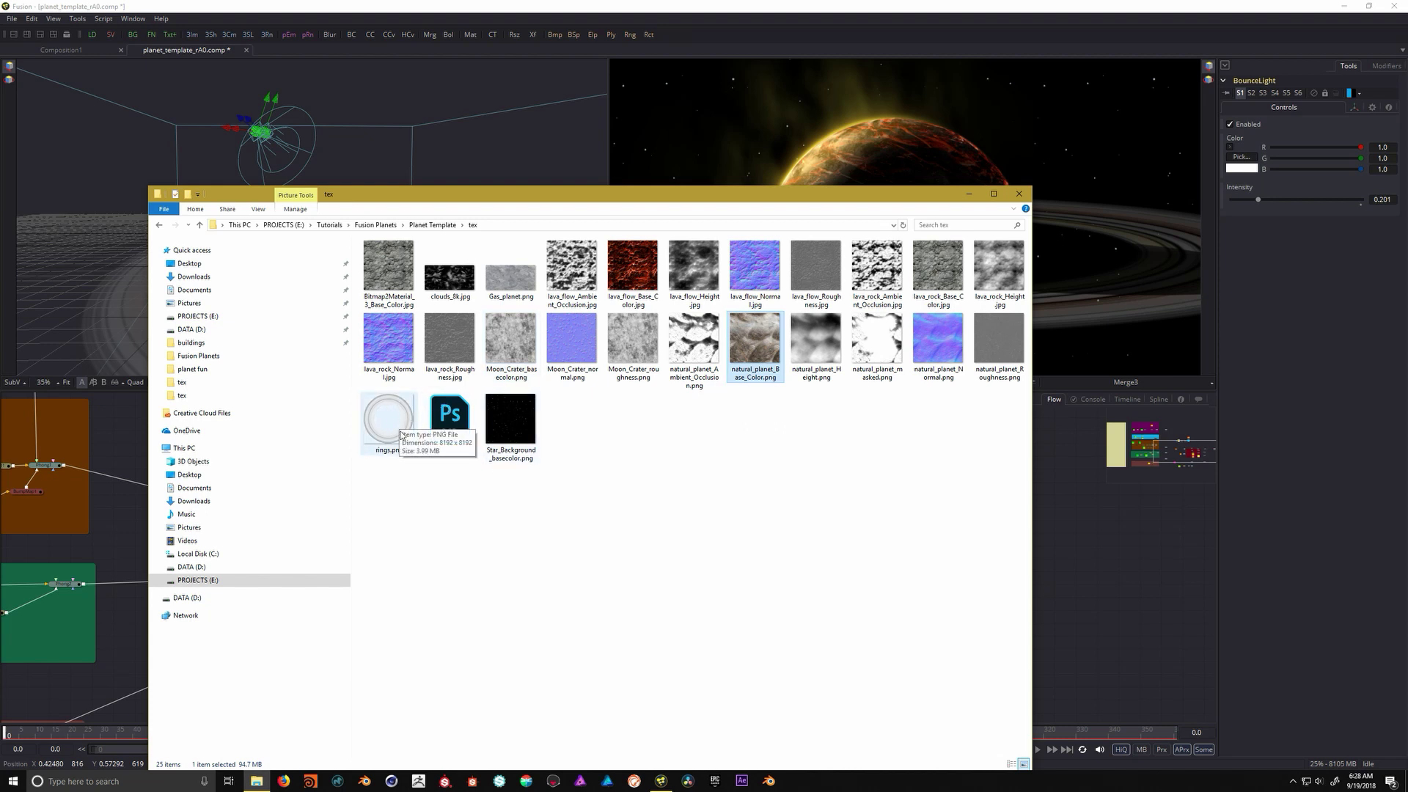
left_click(443, 407)
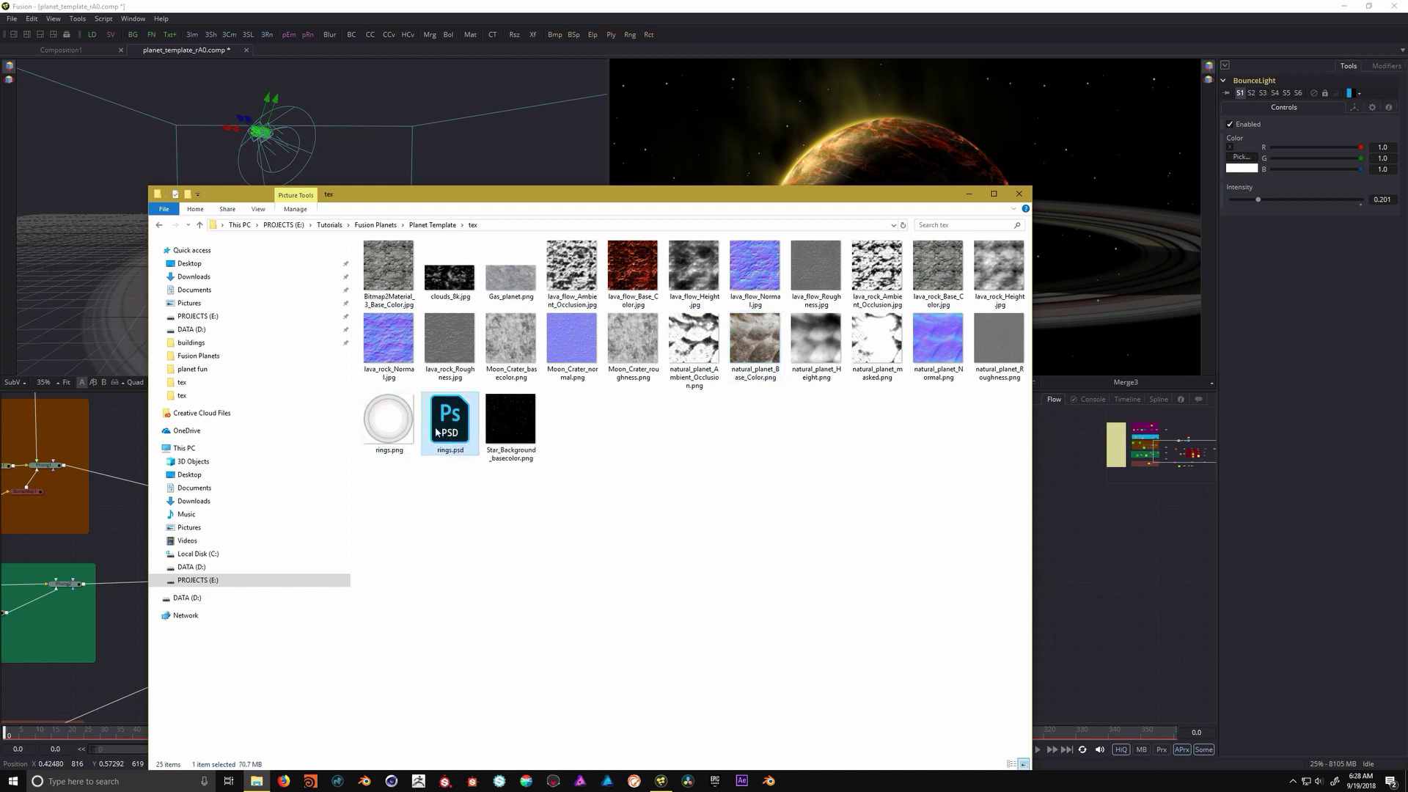
left_click_drag(847, 196, 855, 270)
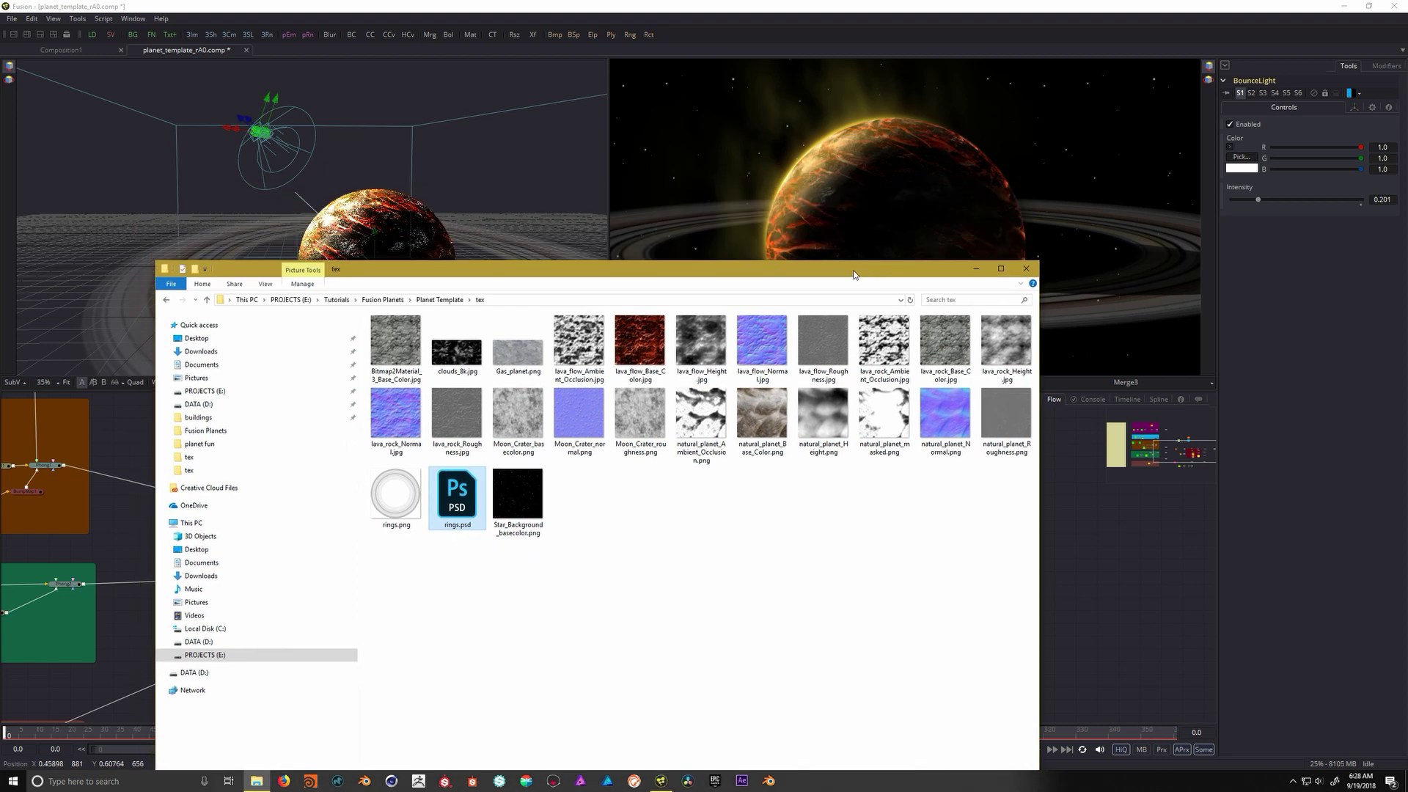
left_click_drag(748, 273, 749, 151)
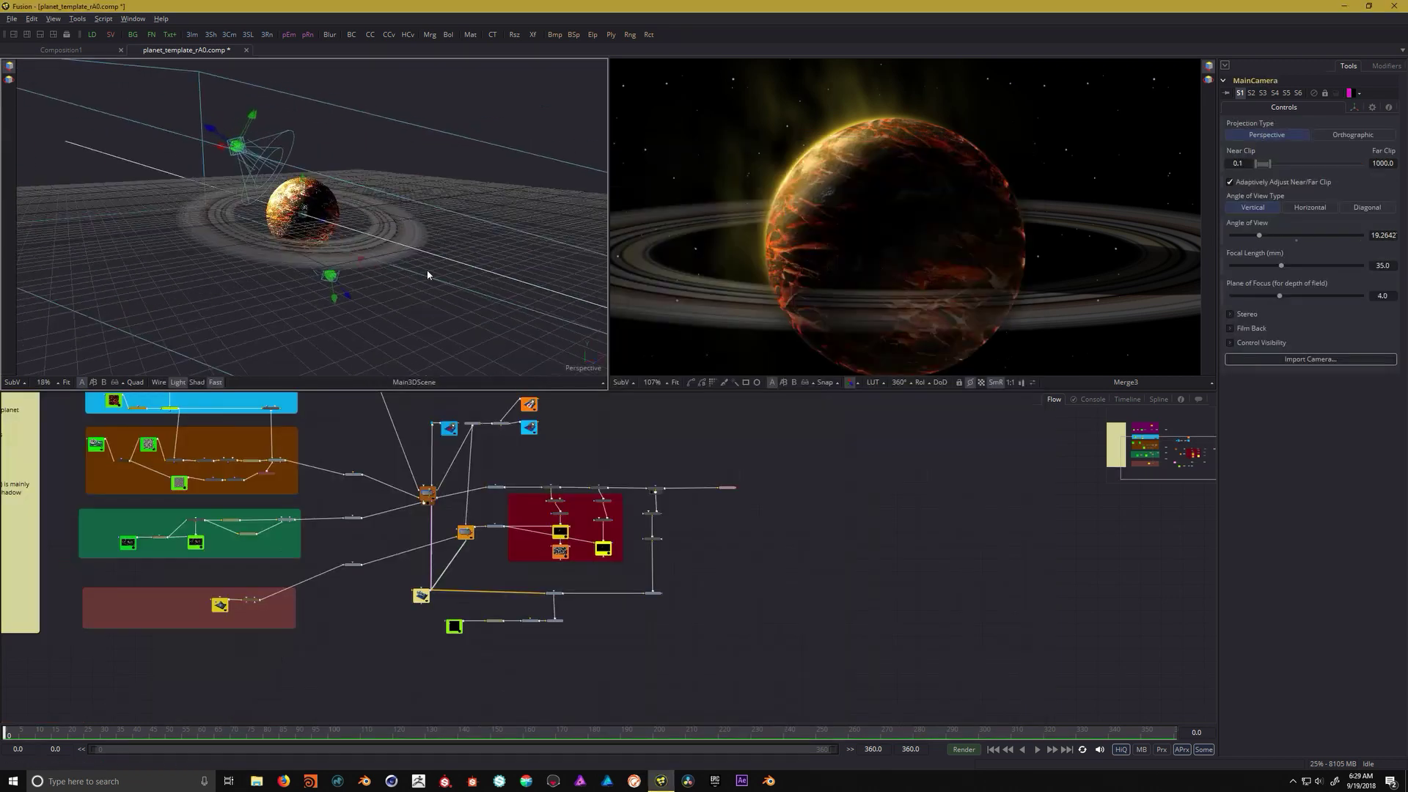
Switch back to Fusion and move MainCamera closer to the planet in the 3D view
left_click_drag(429, 274, 393, 285)
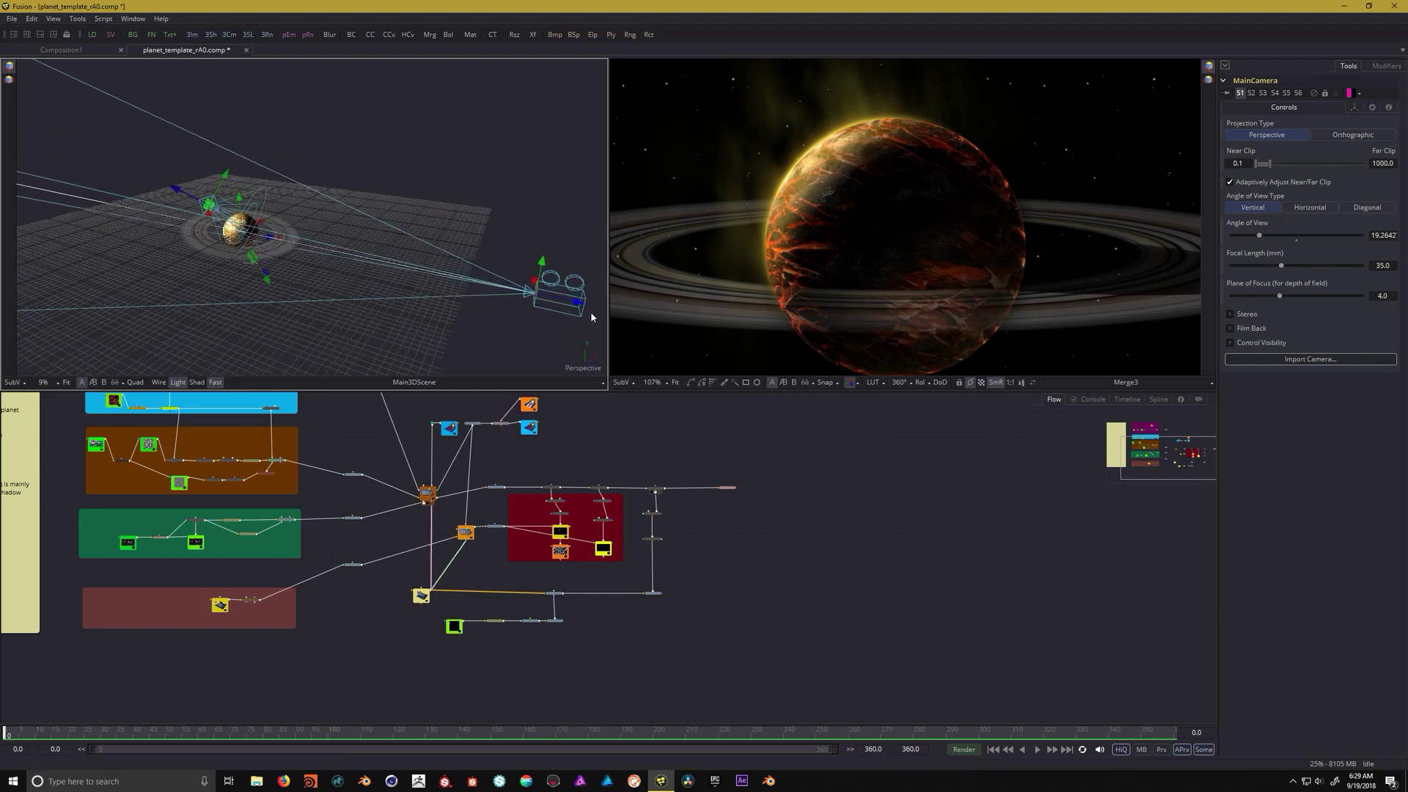
left_click_drag(577, 302, 379, 283)
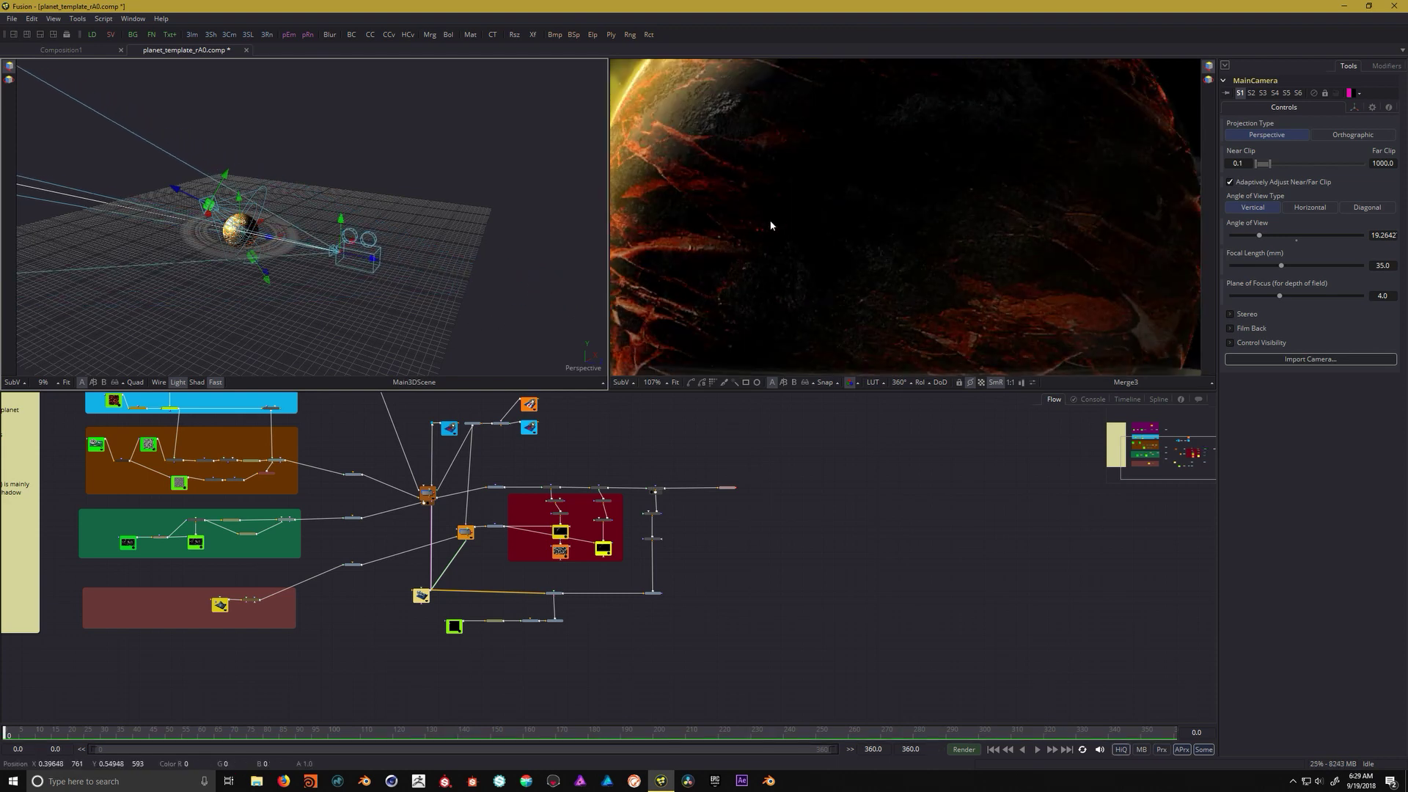
Raise MainCamera's aim target above the planet and move the camera up and around to frame the planet's lit side
key("ctrl+f")
scroll(783, 219, "down", 1)
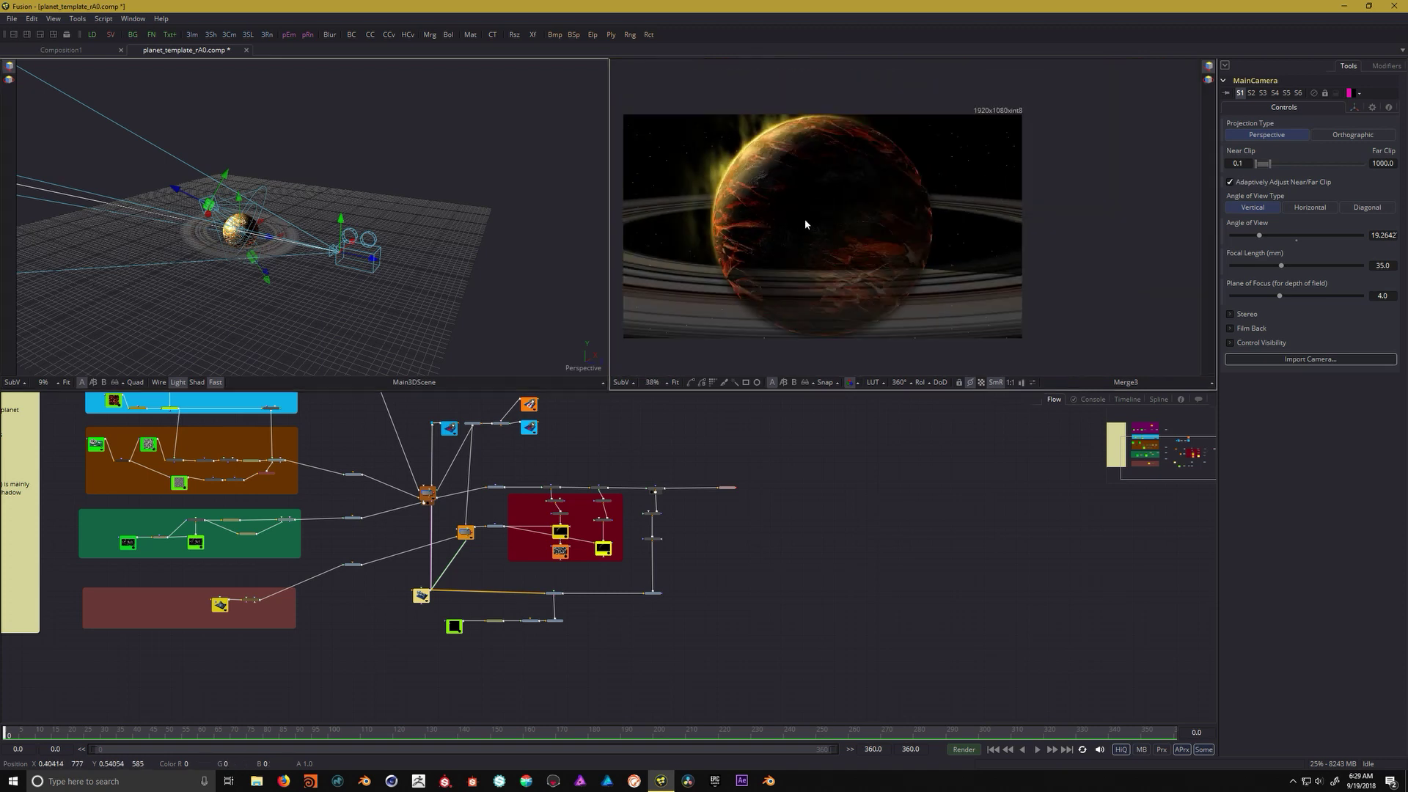
left_click_drag(784, 220, 843, 224)
left_click_drag(252, 248, 236, 257)
mouse_move(236, 163)
left_mouse_down()
mouse_move(237, 234)
mouse_move(239, 185)
left_mouse_up()
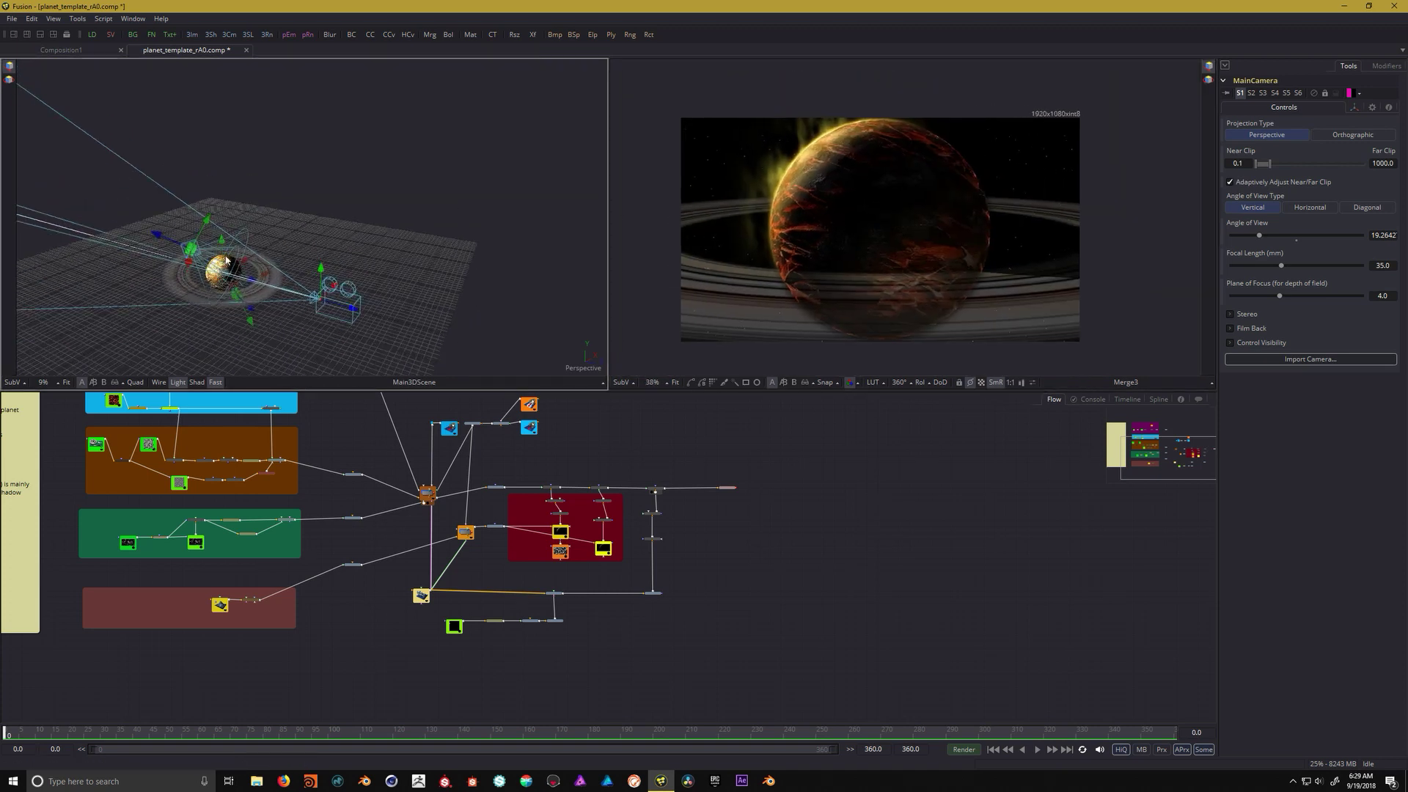
scroll(237, 227, "up", 2)
left_click_drag(236, 277, 347, 177)
left_click(241, 191)
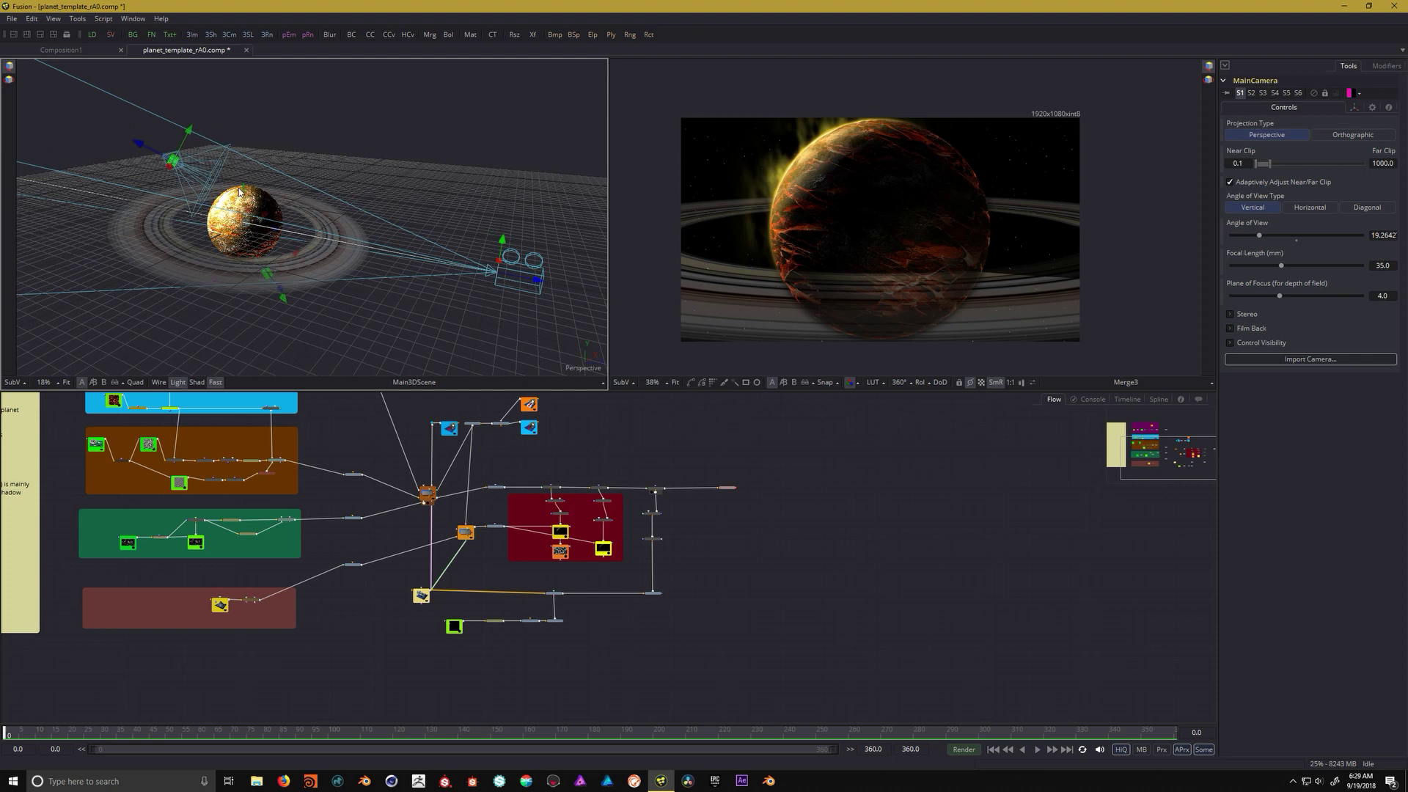
left_click_drag(243, 192, 241, 160)
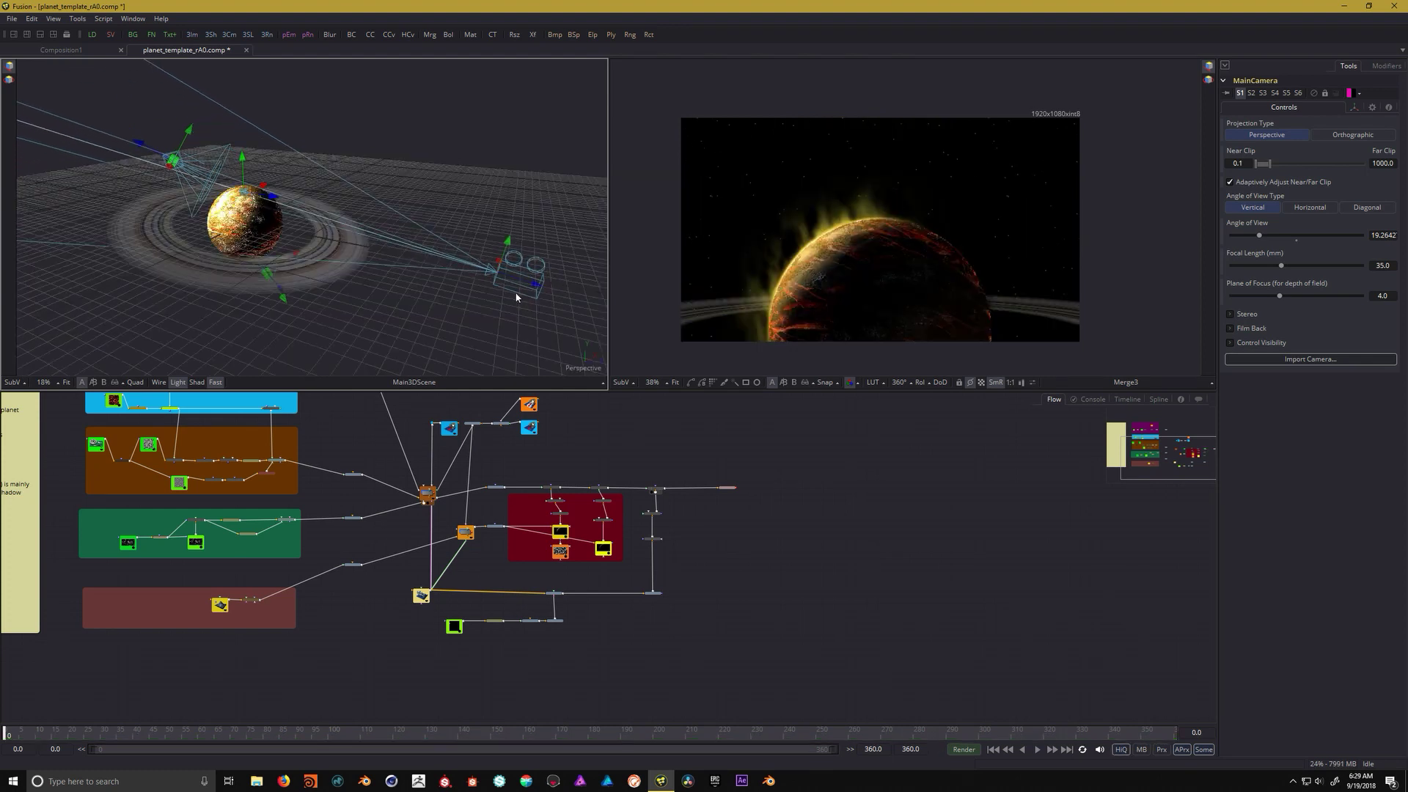
left_click_drag(536, 284, 411, 131)
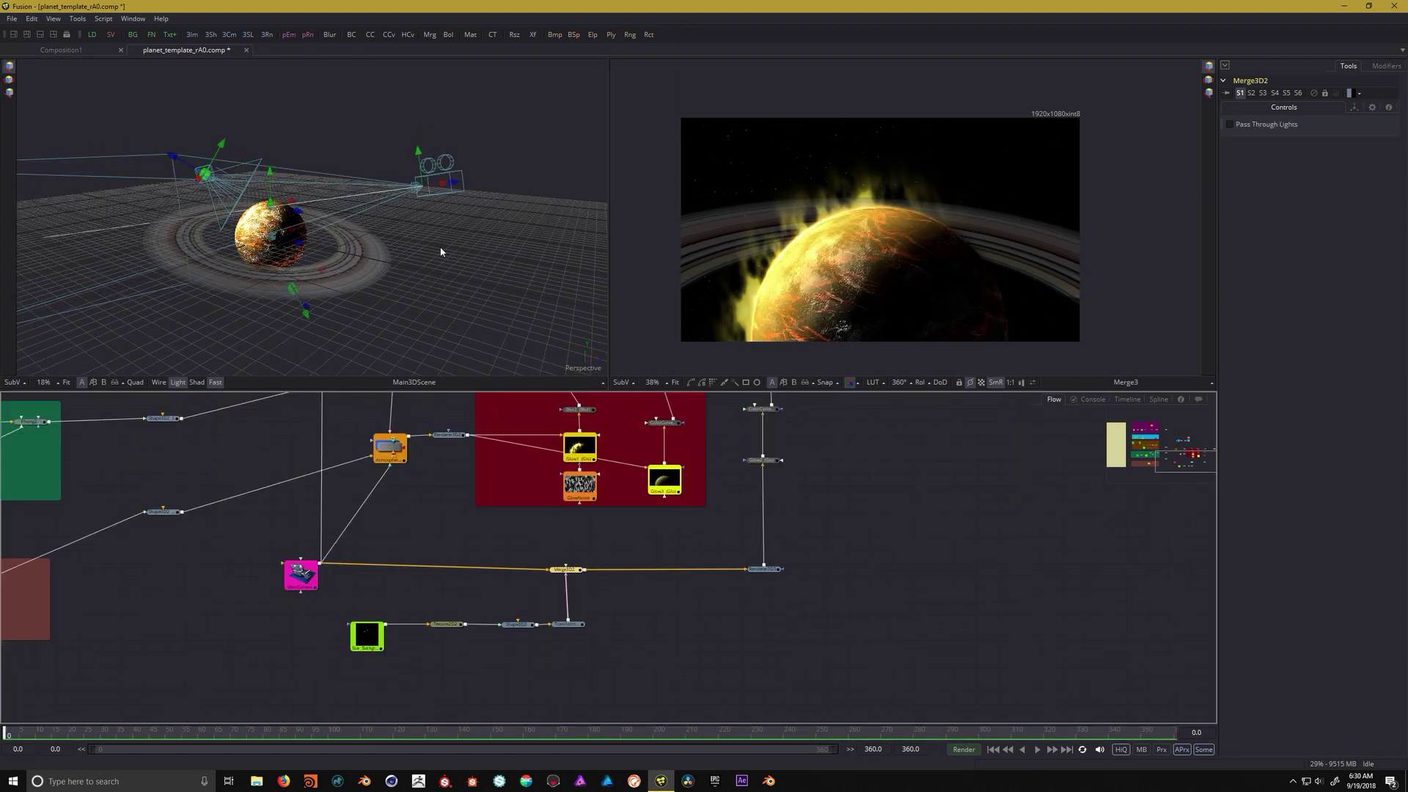
Show Merge3D2 in the 3D viewer and examine the Shape3D3 plane that carries the star background
key("1")
left_click_drag(415, 251, 271, 312)
left_click(518, 624)
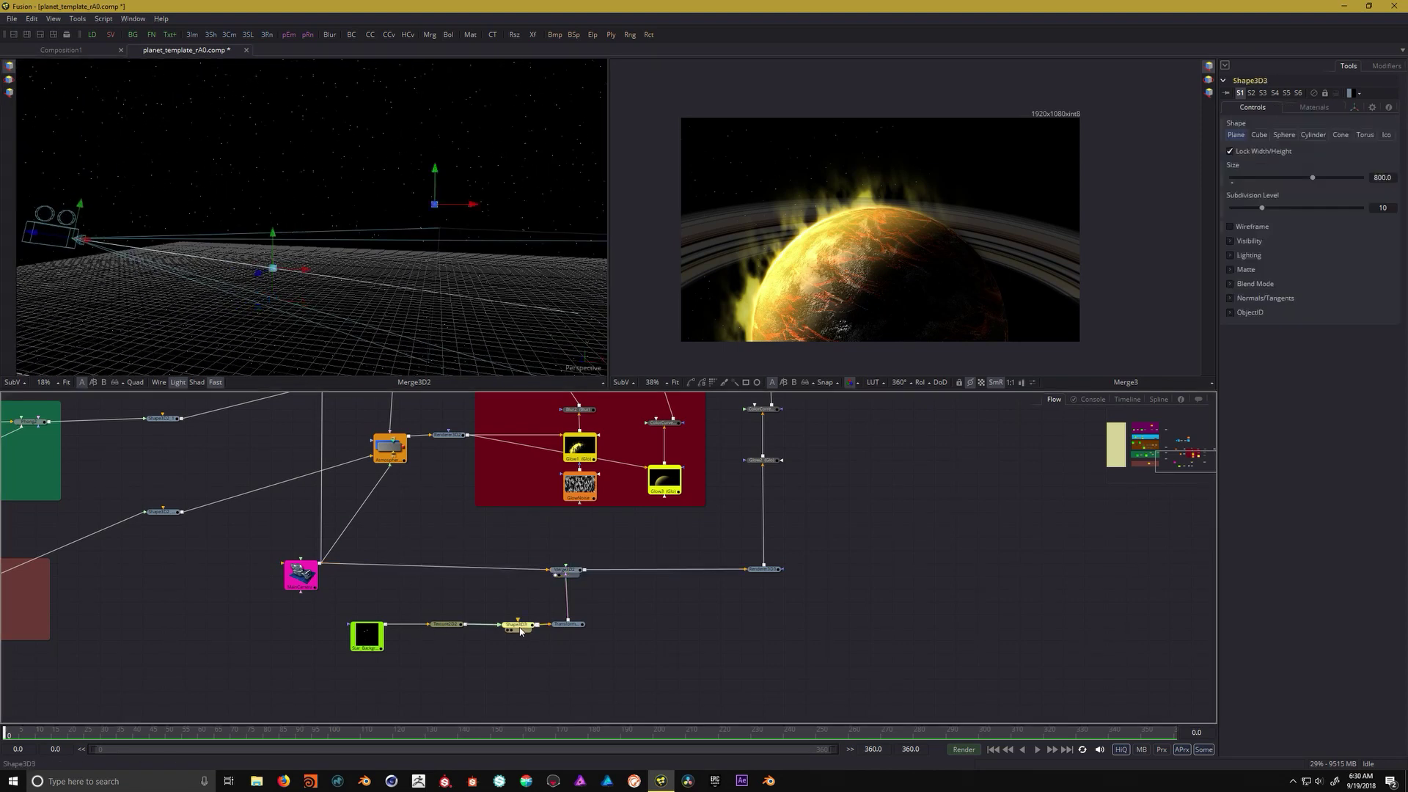
left_click_drag(388, 227, 443, 236)
scroll(407, 223, "down", 5)
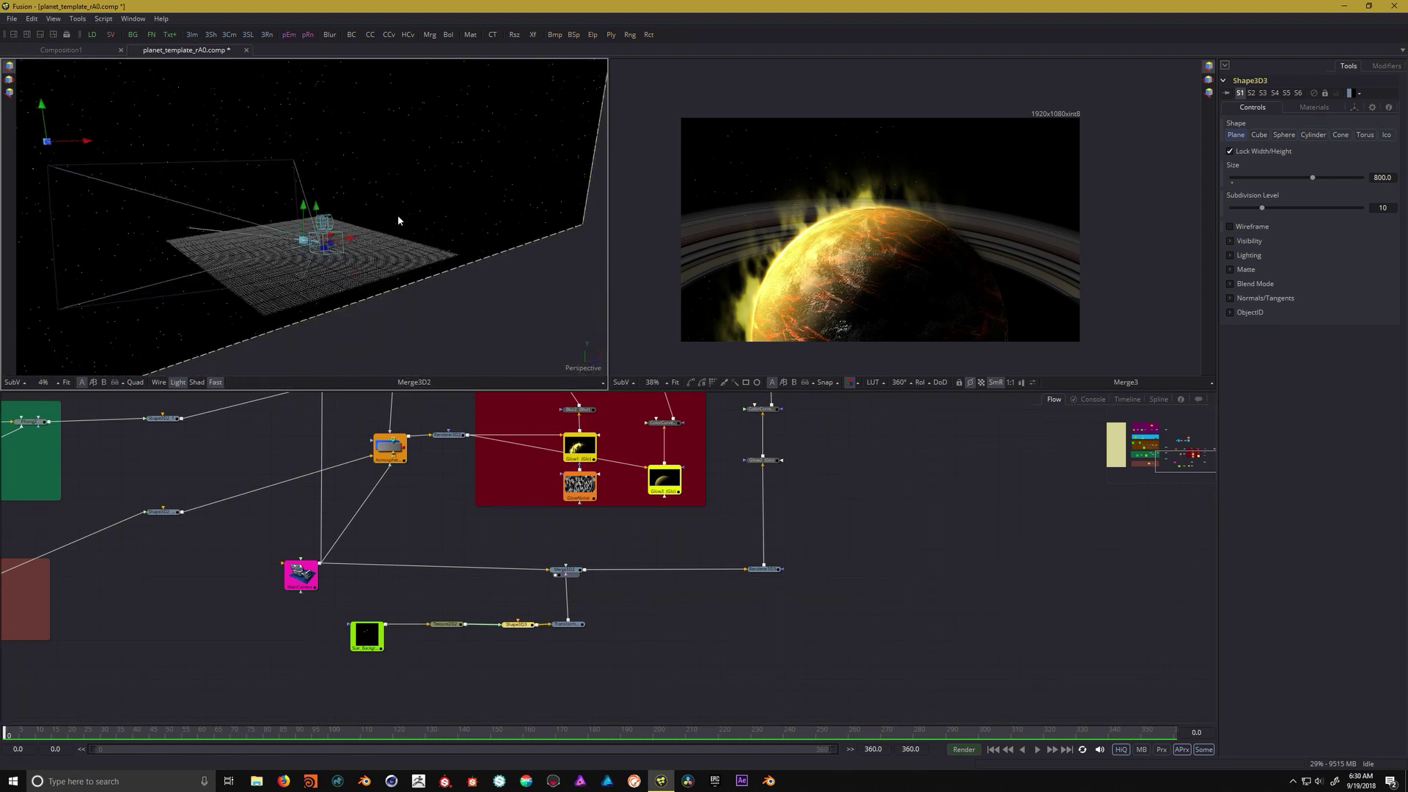
Select the Star_Background_basecolor.png loader and preview its image in the first viewer
left_click(372, 642)
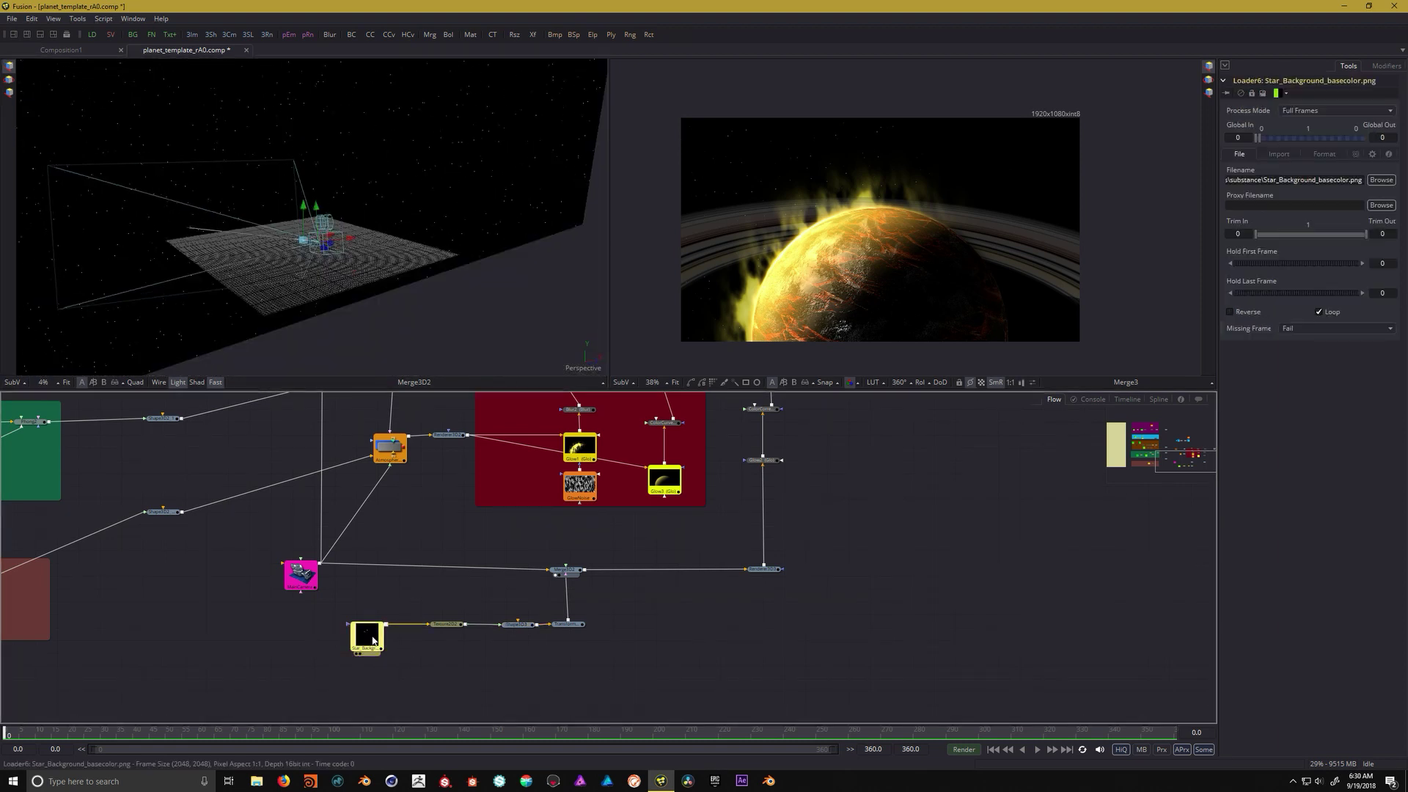
left_click_drag(373, 640, 327, 215)
scroll(367, 228, "down", 3)
scroll(362, 232, "up", 2)
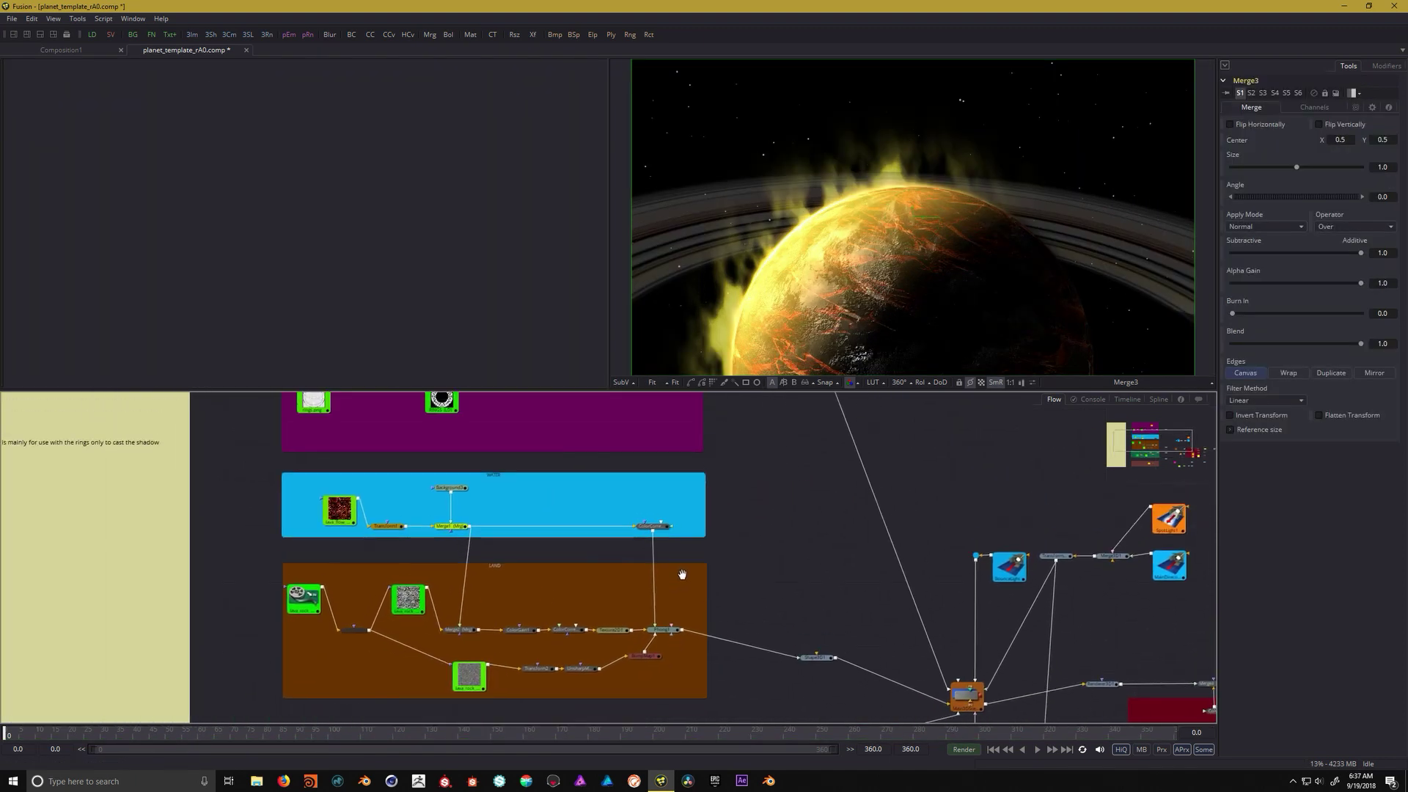
Change AtmosphereColor's Glancing Color to the blue #17baeb
left_click_drag(682, 574, 625, 550)
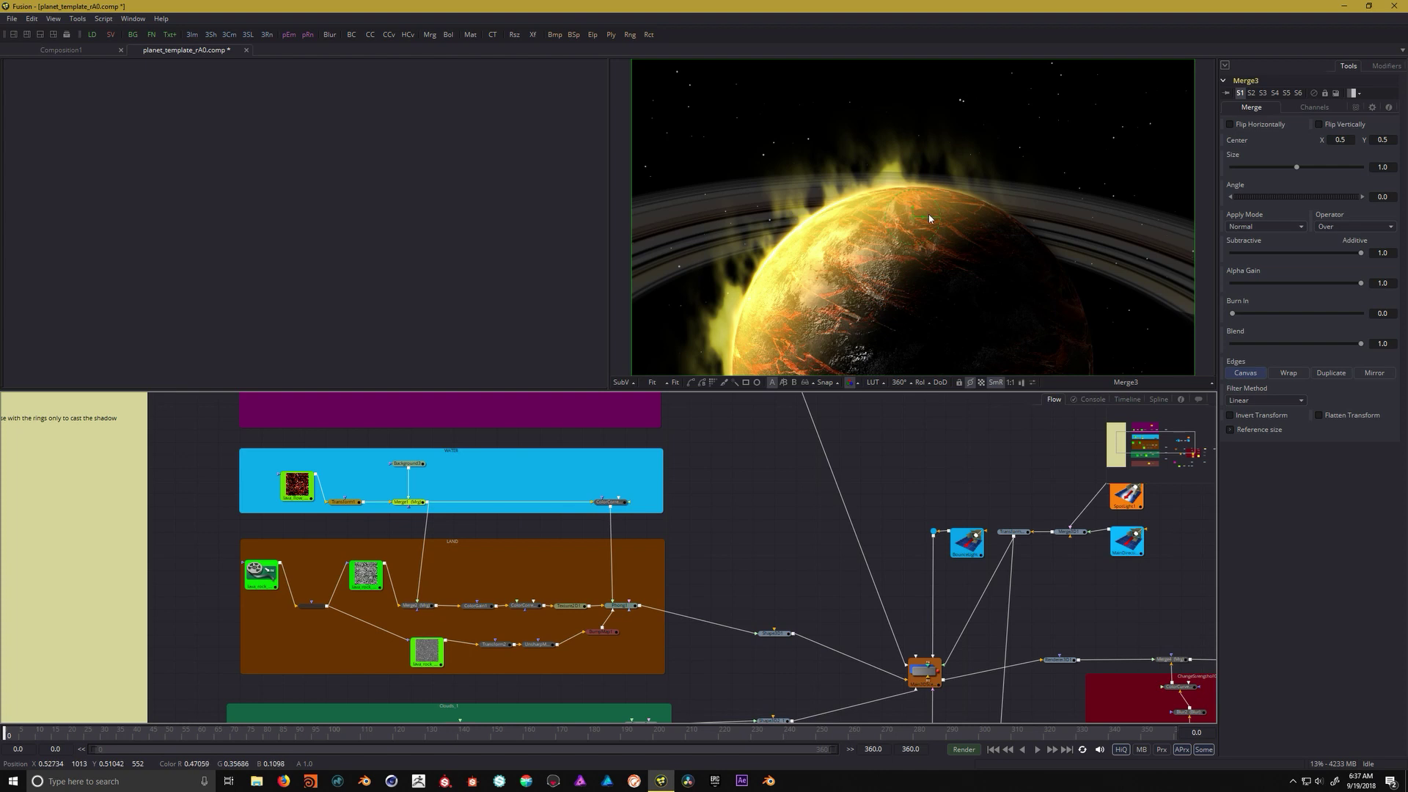
scroll(691, 512, "down", 8)
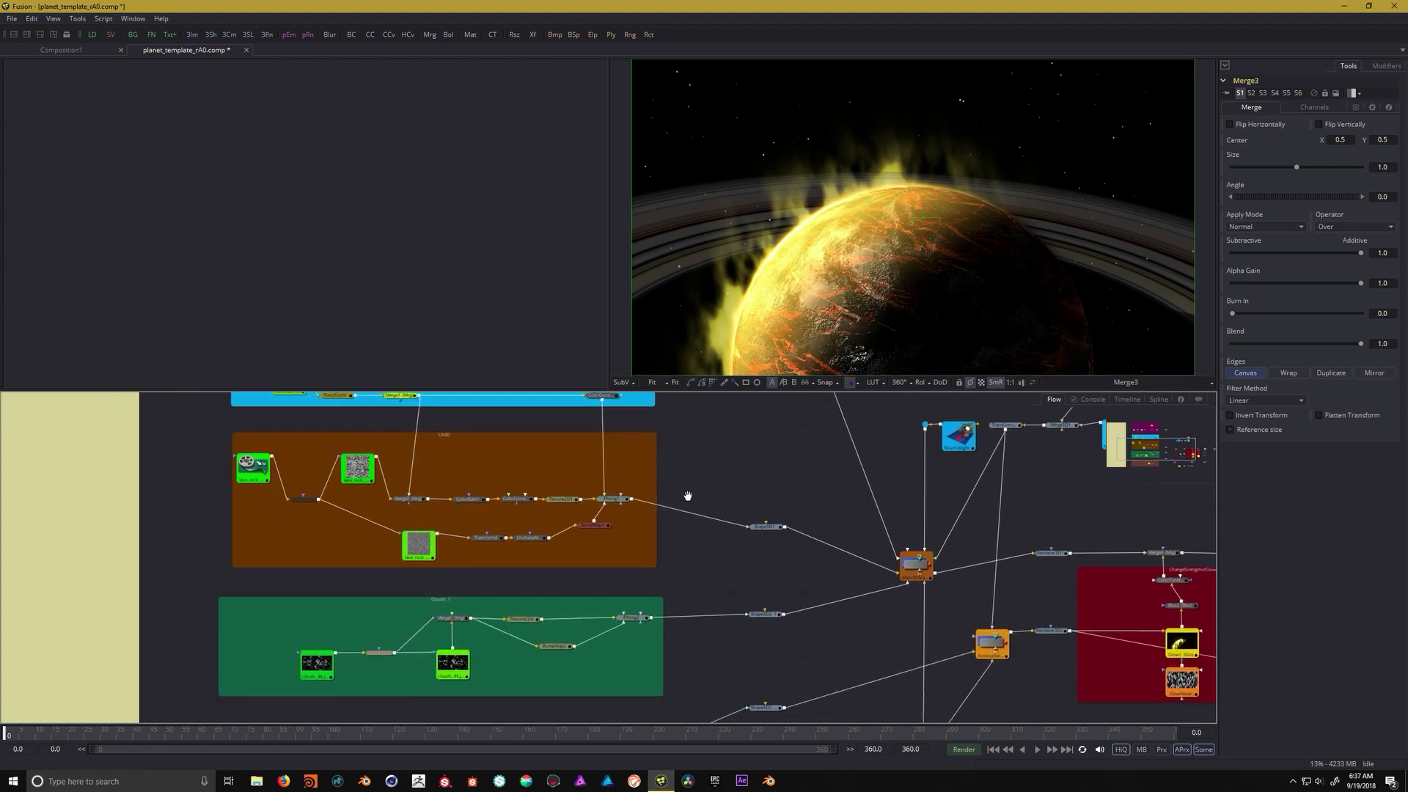
left_click(488, 630)
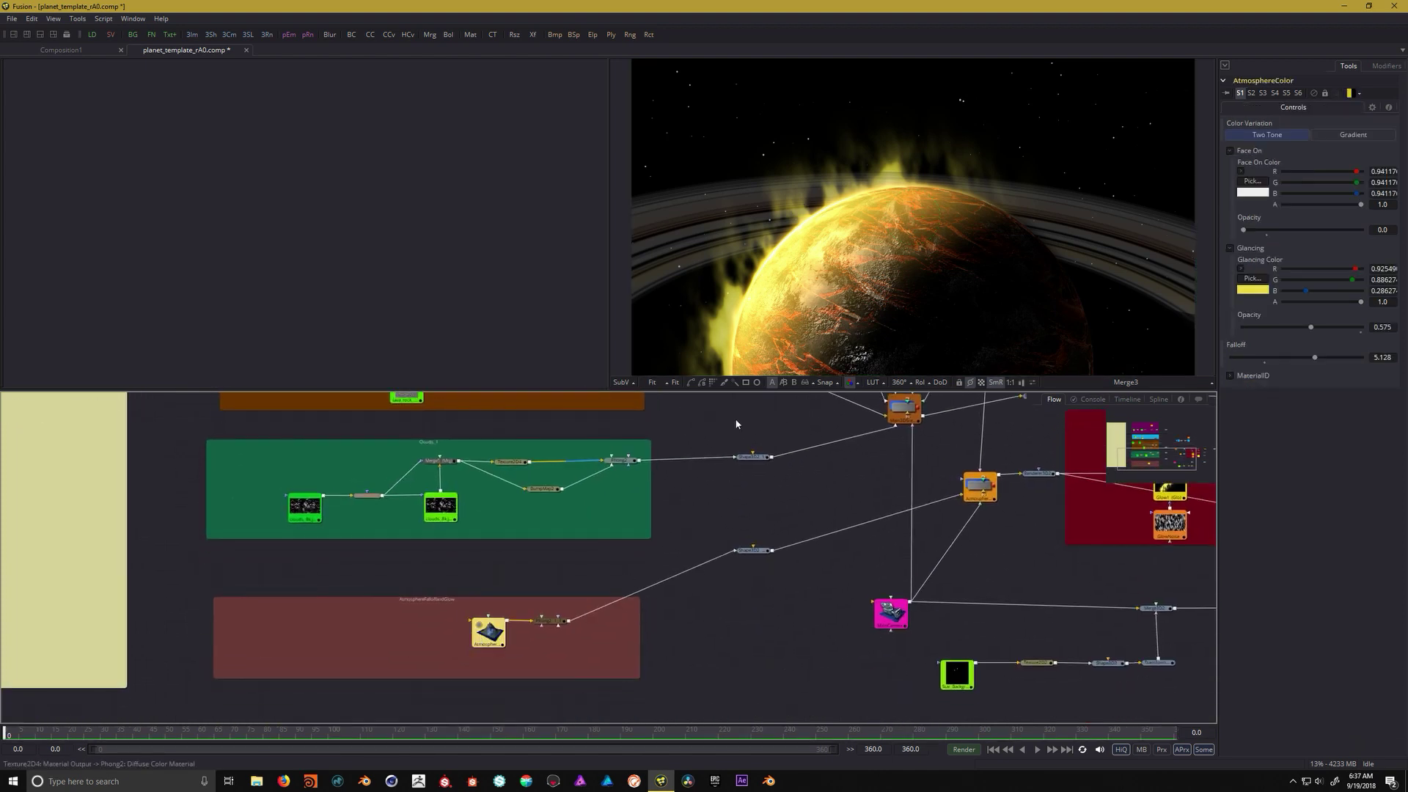
left_click(1254, 279)
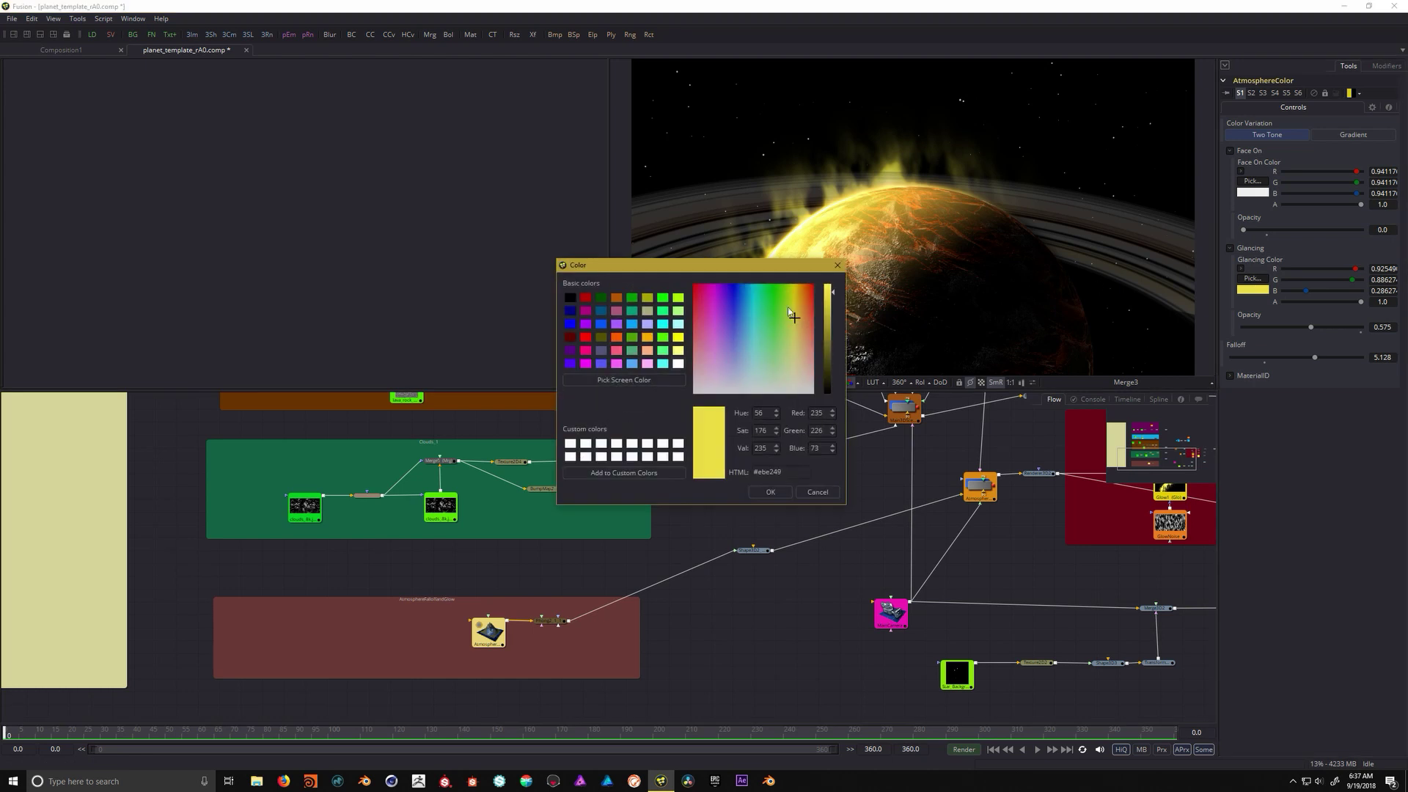
left_click(748, 298)
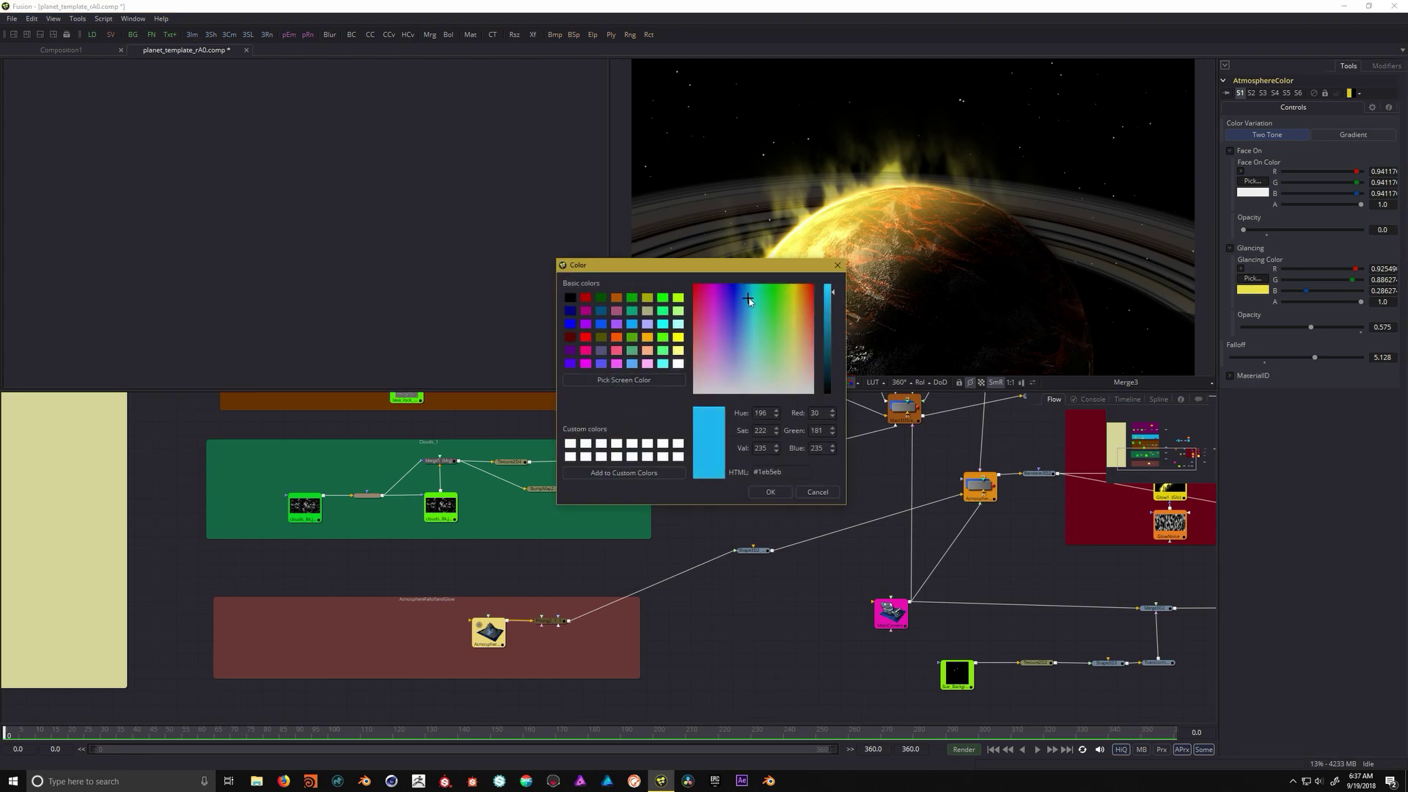
left_click(770, 492)
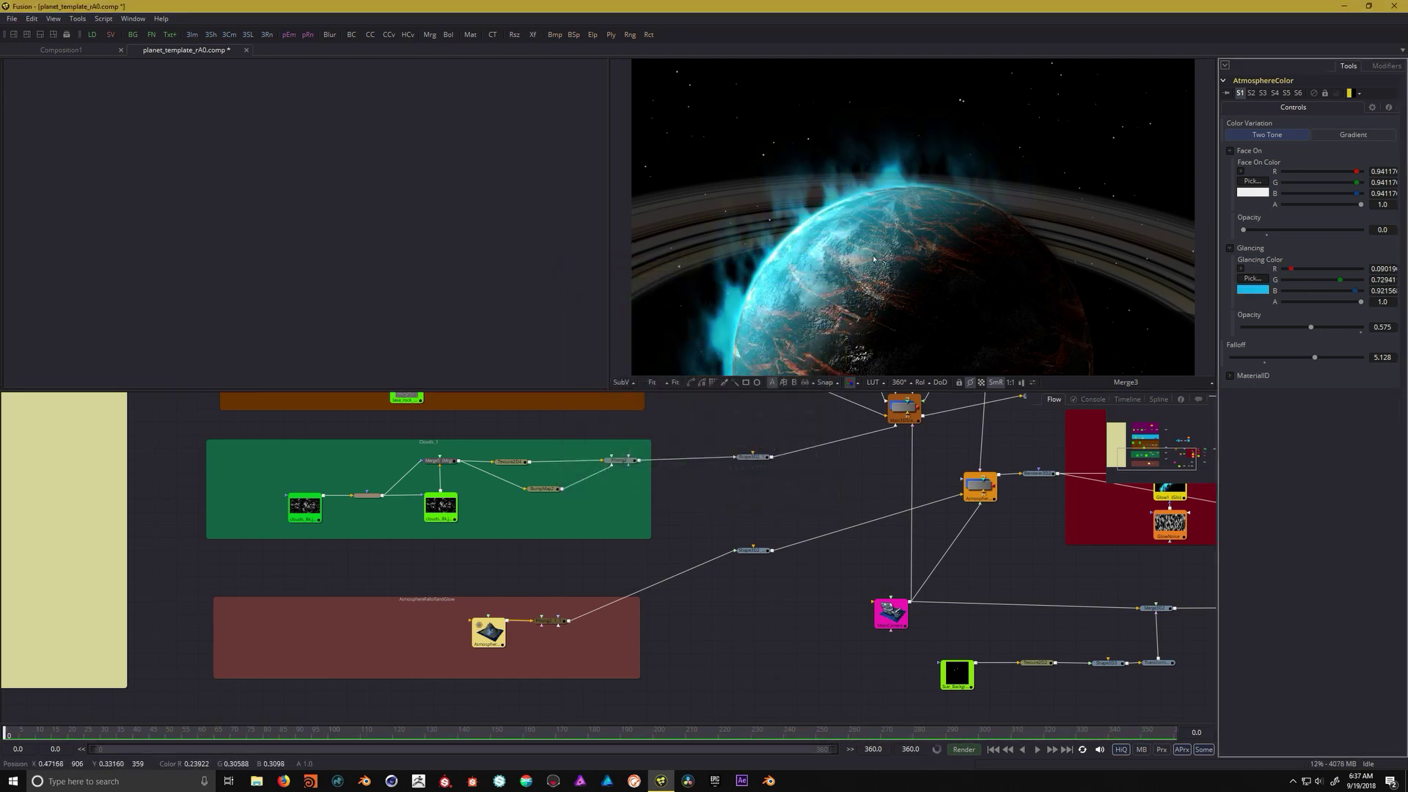
Set Glow1's Glow Size to 10.3 and its Glow to 0.833
left_click_drag(916, 483, 627, 495)
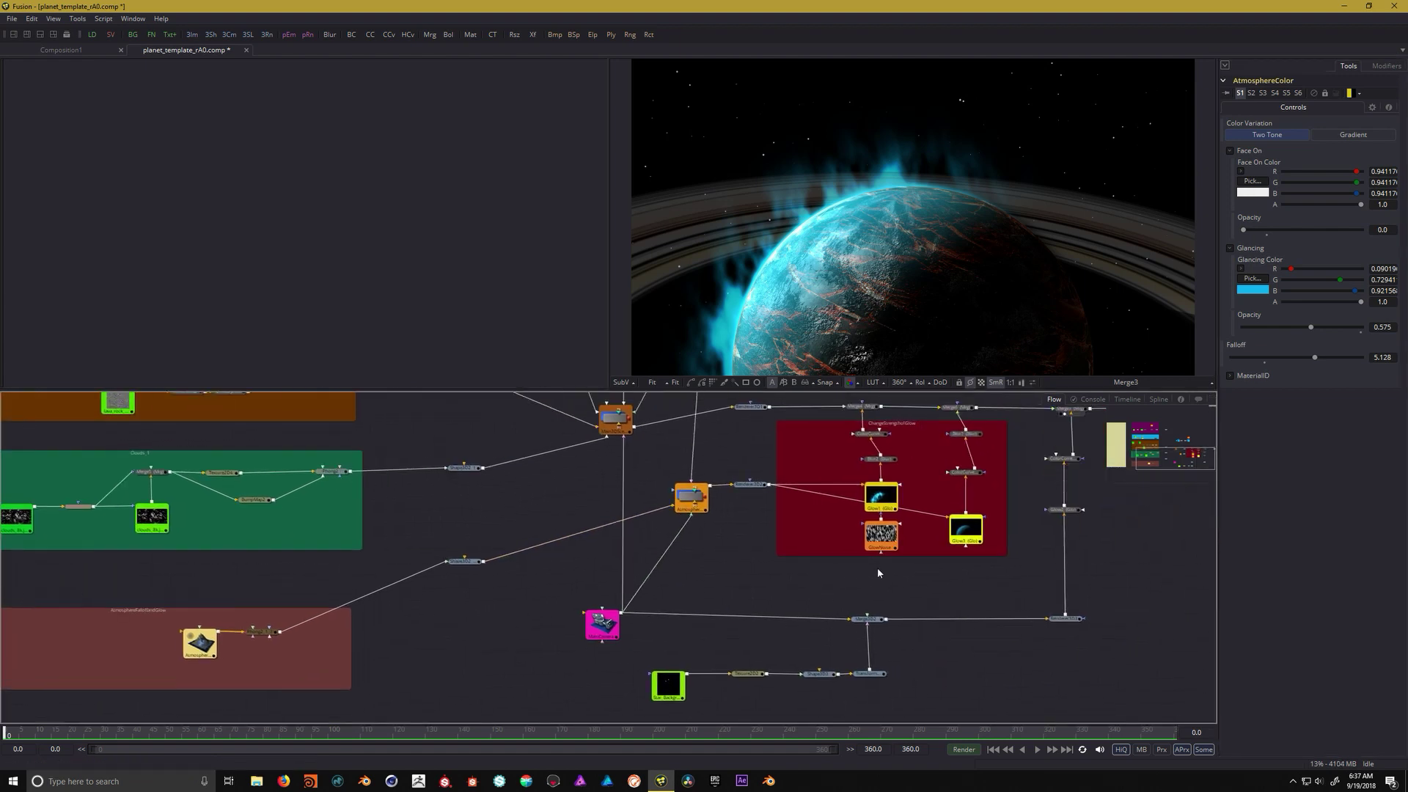
left_click(880, 497)
left_click_drag(1335, 209, 1250, 210)
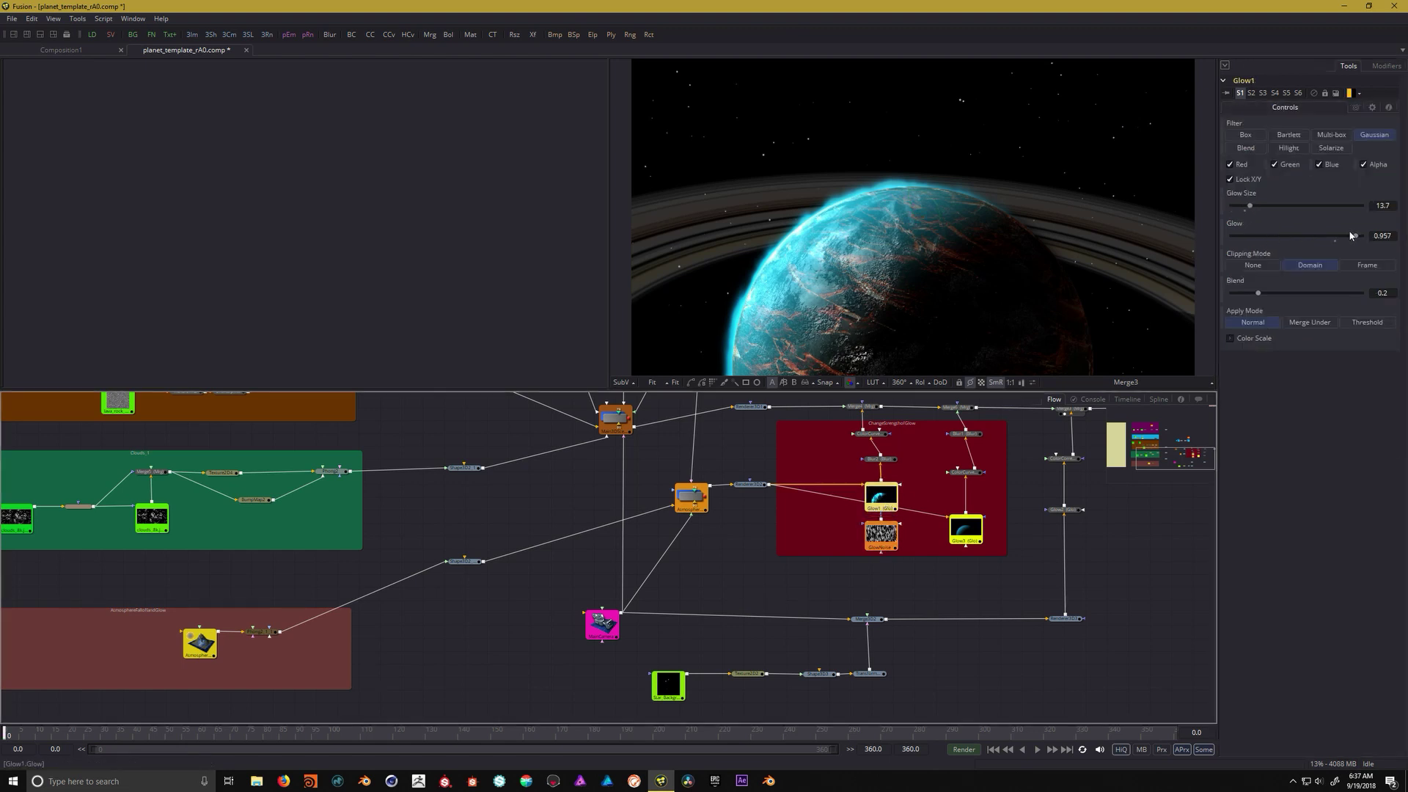
left_click_drag(1353, 235, 1338, 235)
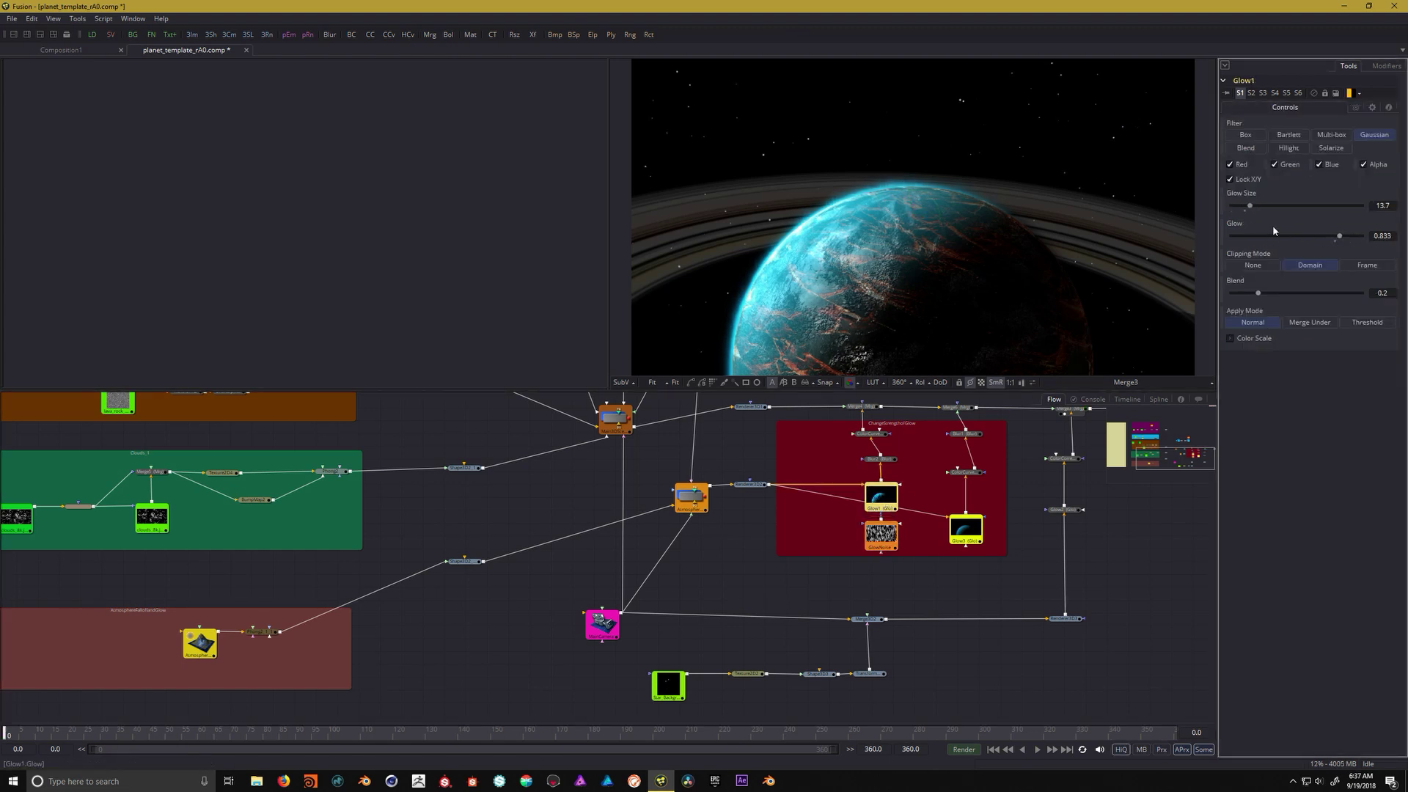
left_click_drag(1249, 207, 1244, 207)
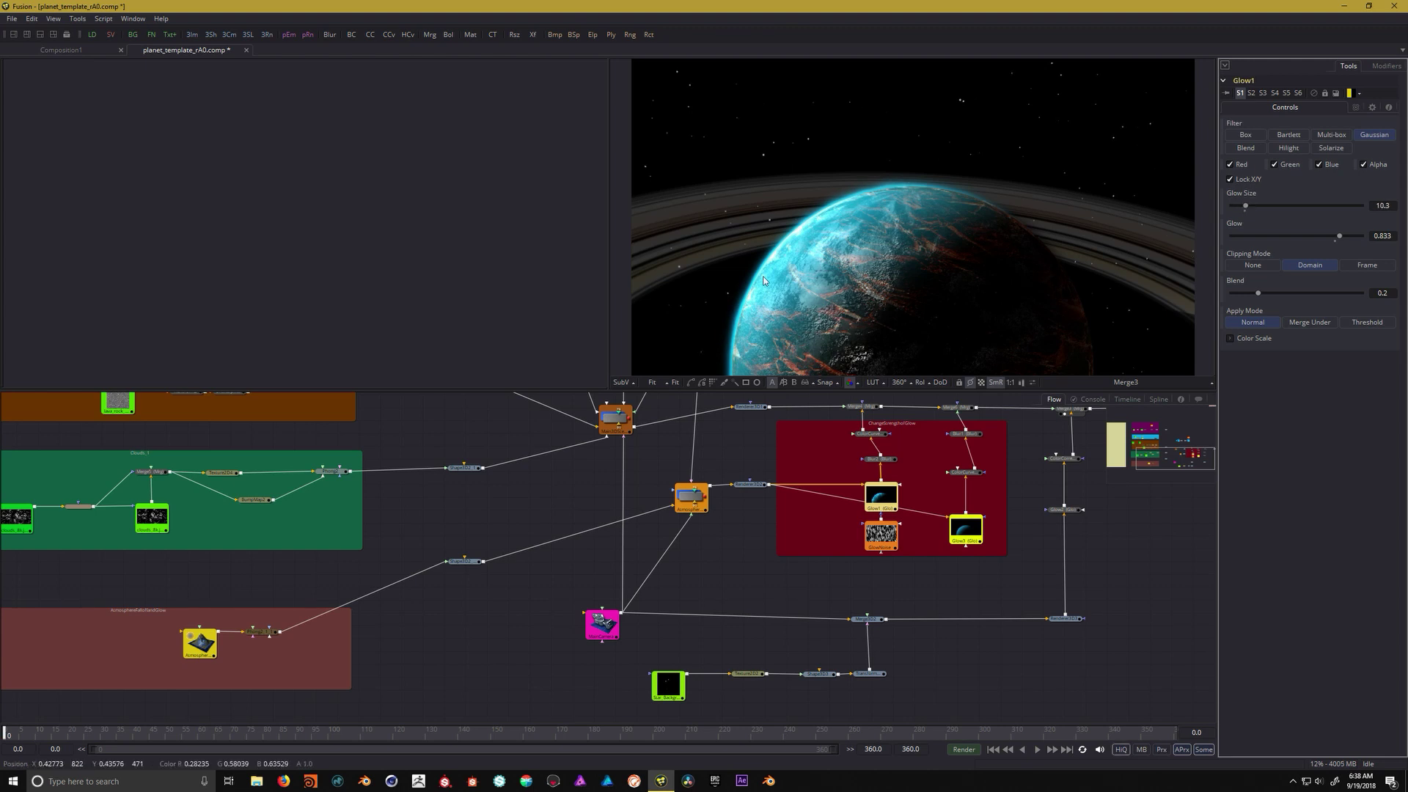
Replace Loader1's image in the LAND group with natural_planet_masked.png from the Planet Template tex folder
left_click_drag(443, 521, 662, 636)
left_click_drag(599, 486, 764, 554)
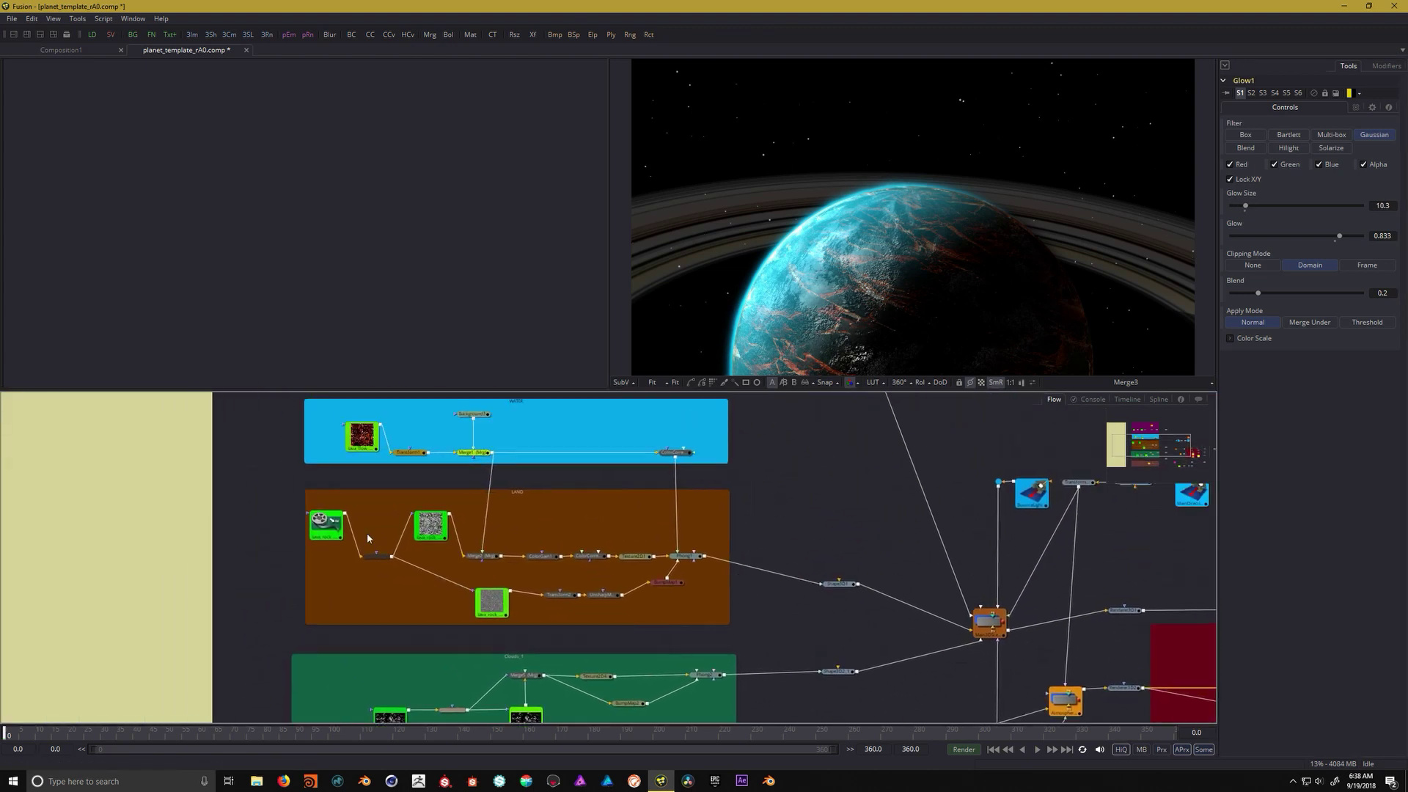
double_click(328, 523)
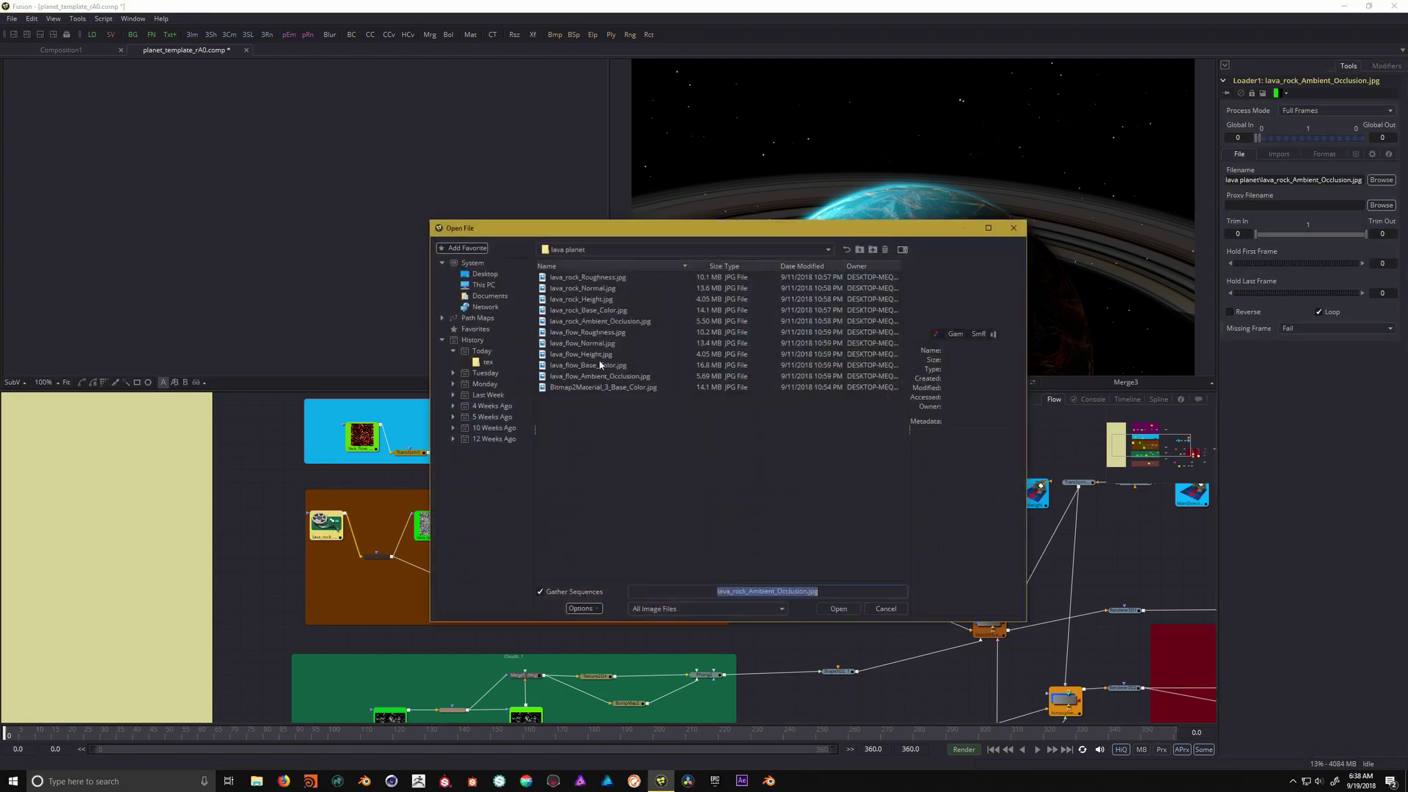
left_click(648, 248)
left_click(608, 237)
left_click(604, 248)
left_click(597, 228)
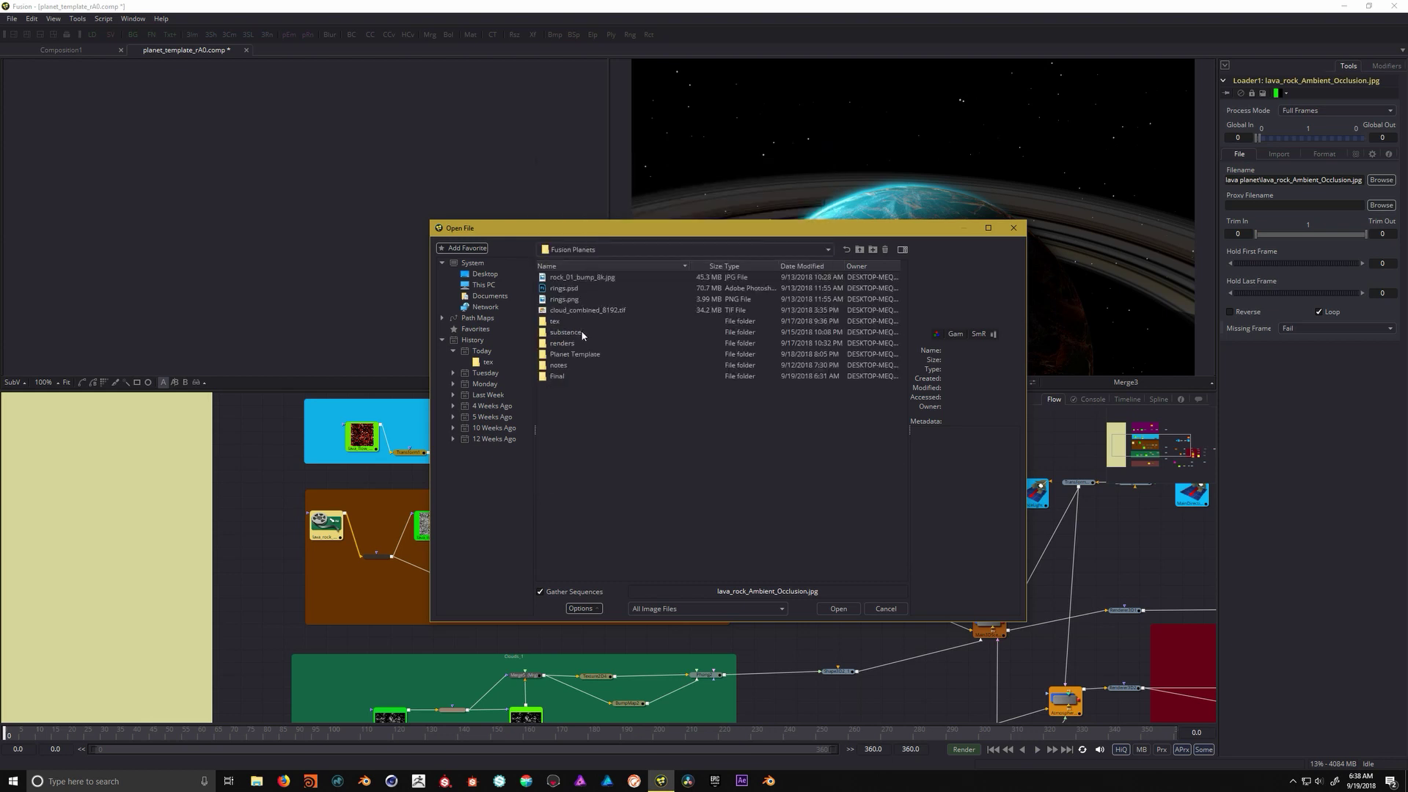
left_click(588, 359)
double_click(588, 355)
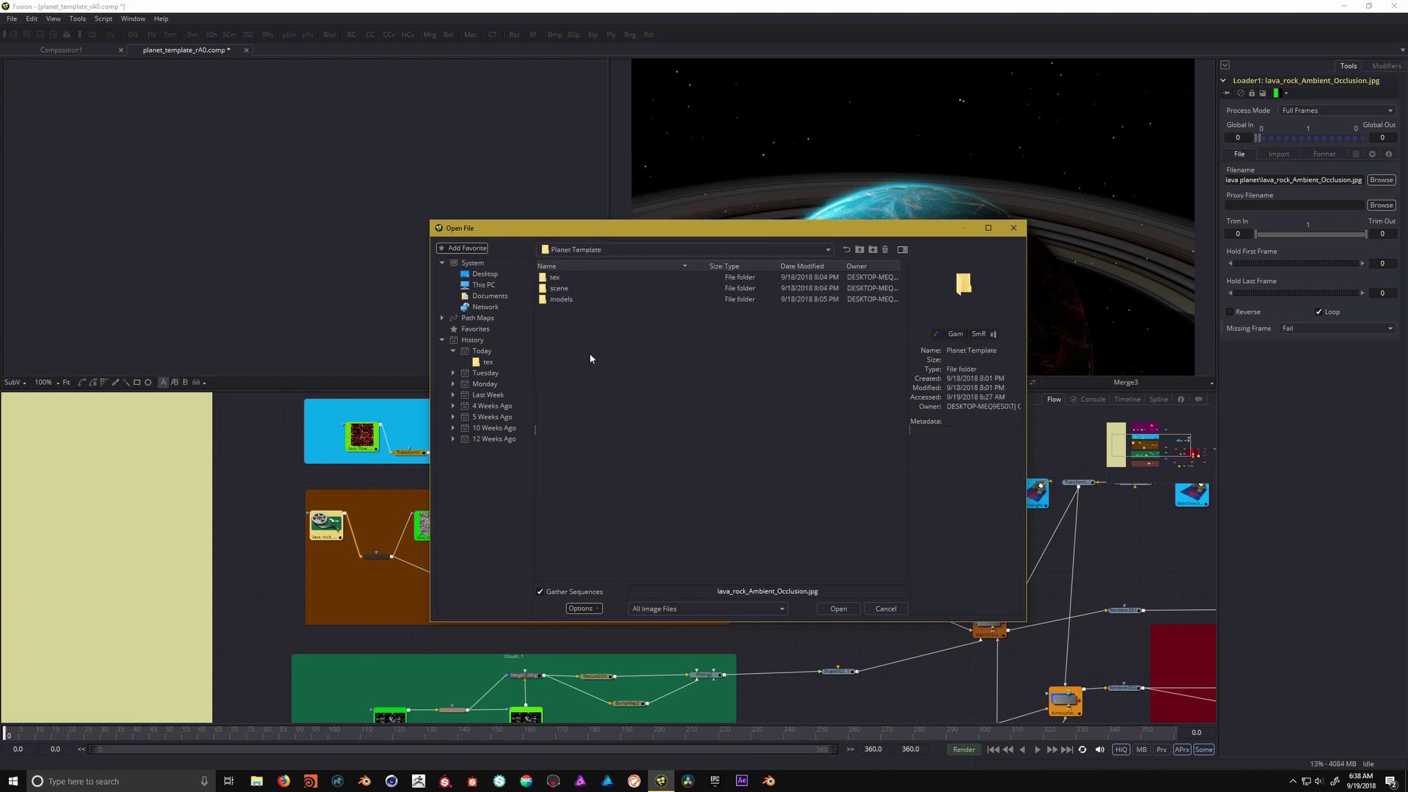
double_click(565, 275)
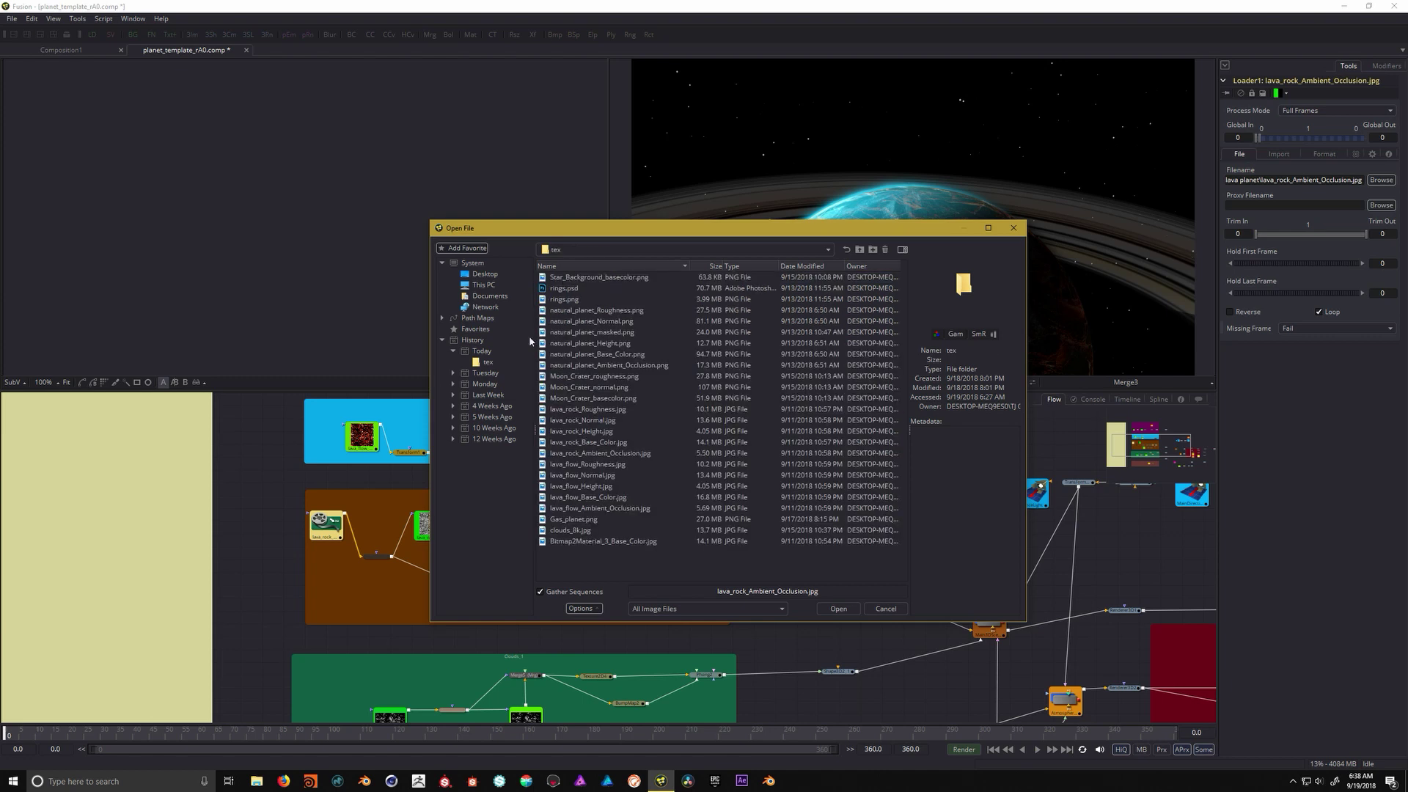
left_click(621, 334)
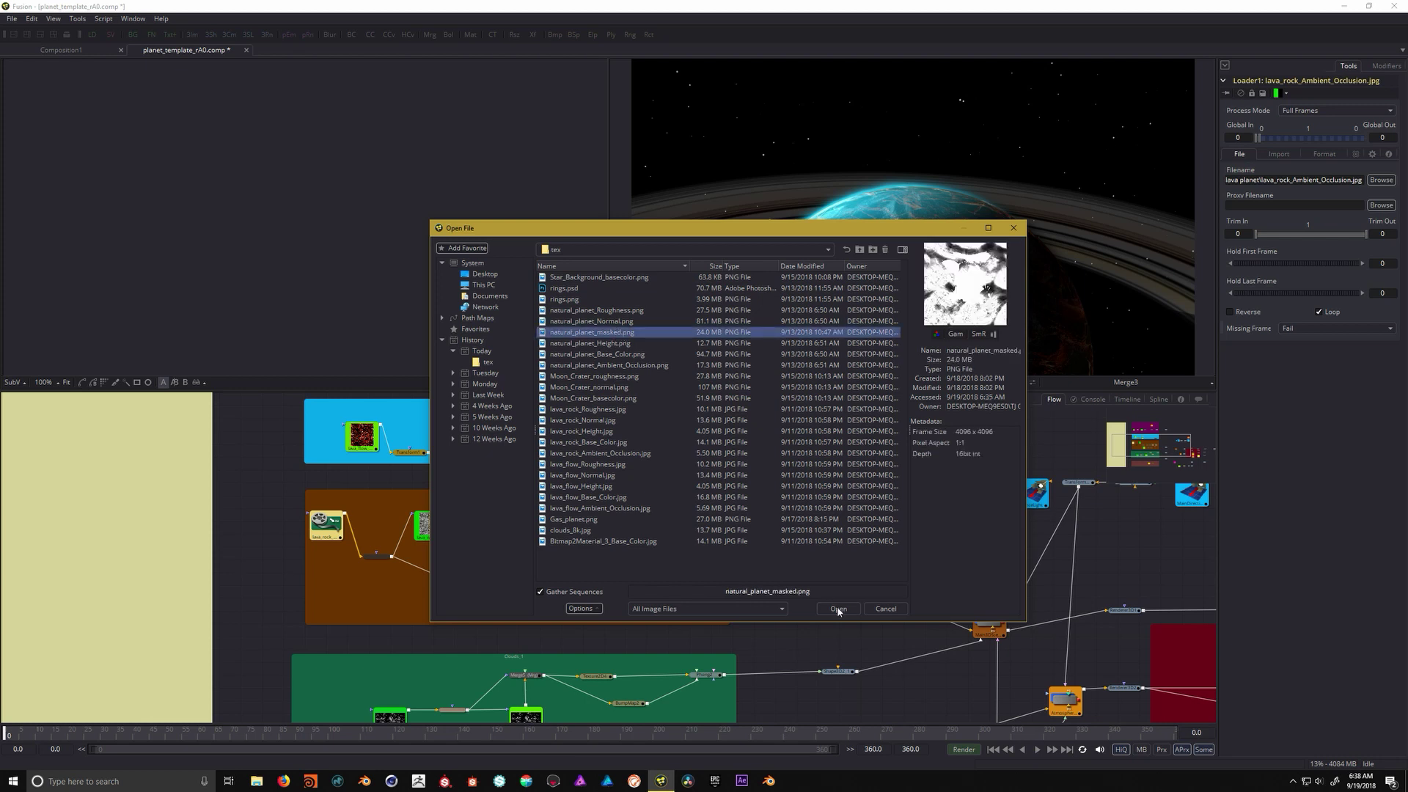
left_click(838, 608)
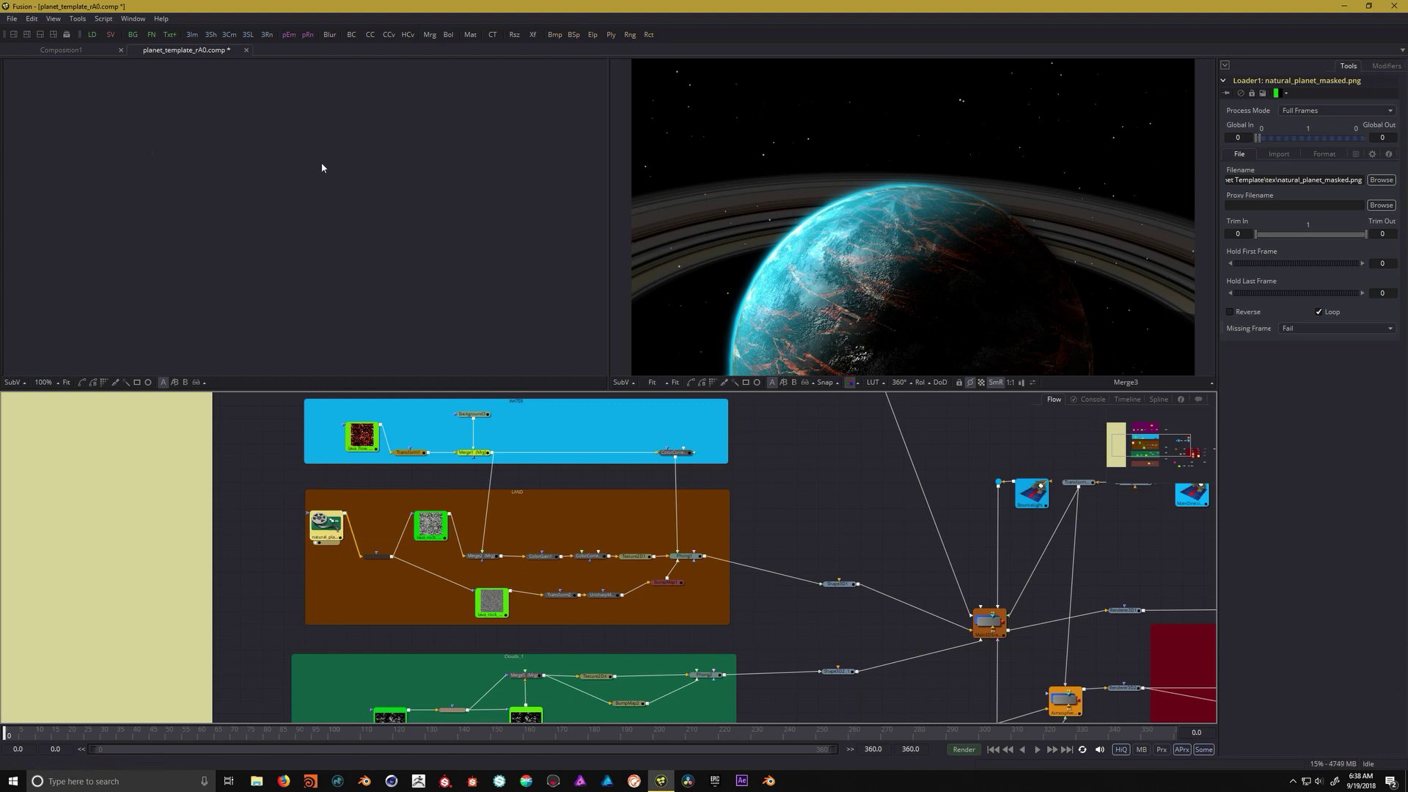
Preview Loader1's mask texture in the first viewer and show the settings of the Bitmap1 mask it feeds
key("1")
scroll(365, 247, "down", 6)
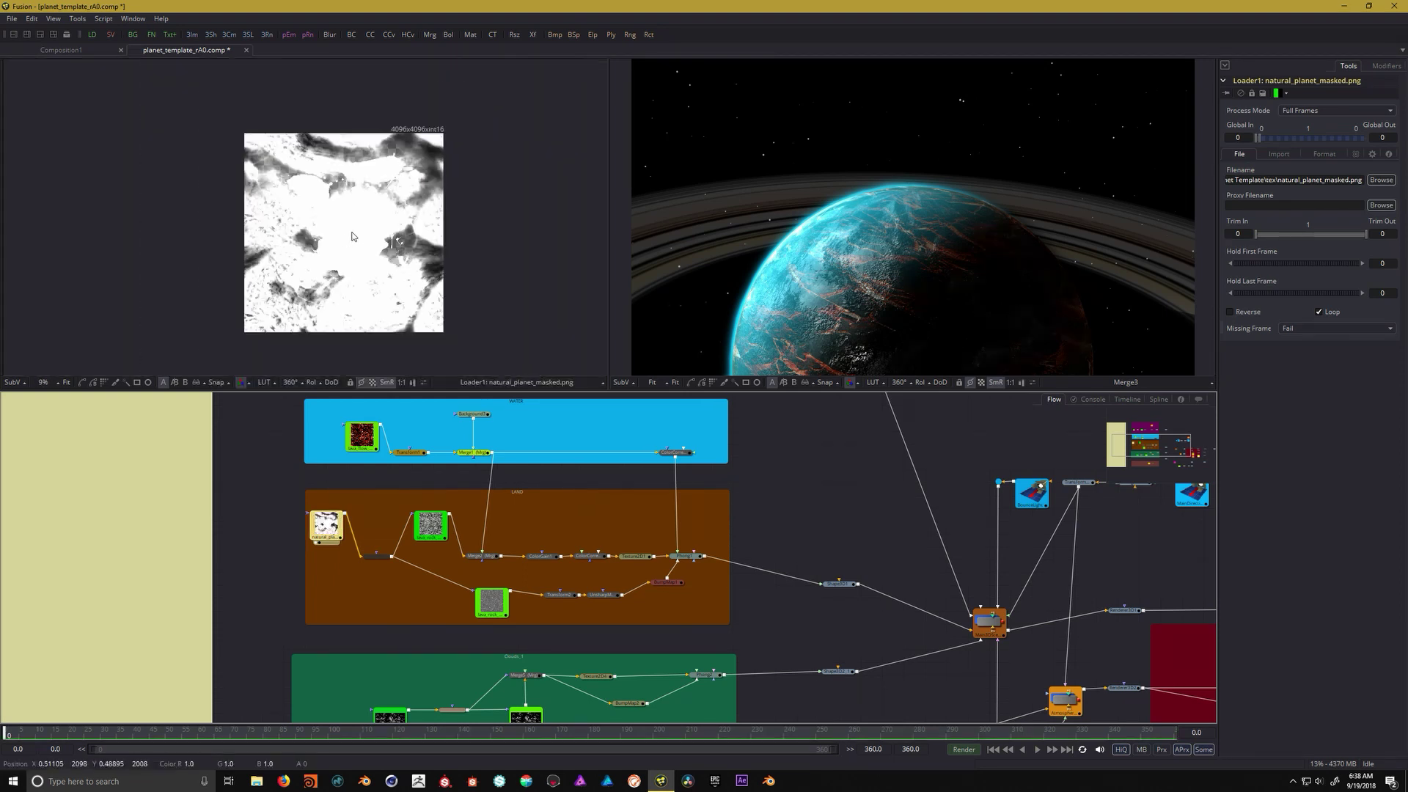
scroll(298, 203, "up", 2)
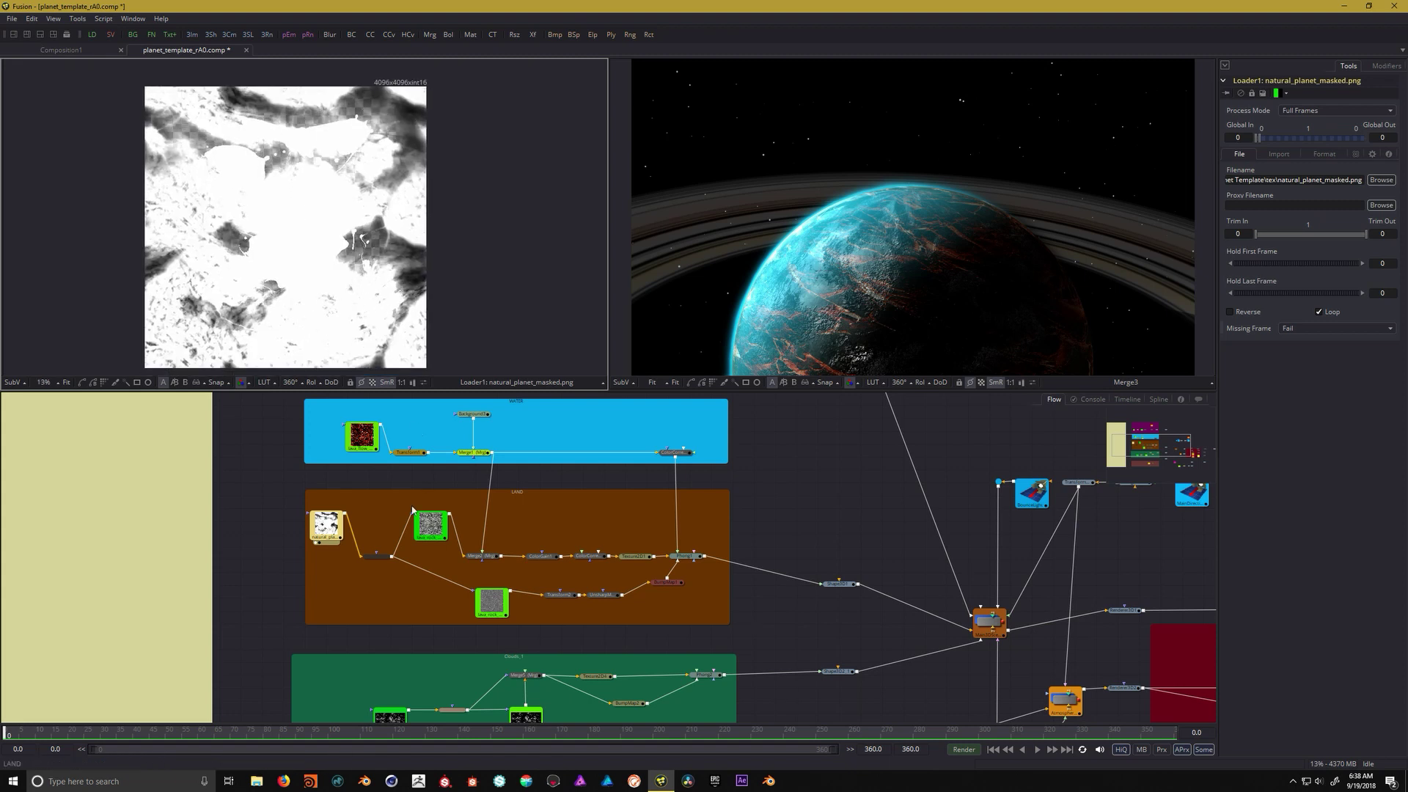
left_click(379, 560)
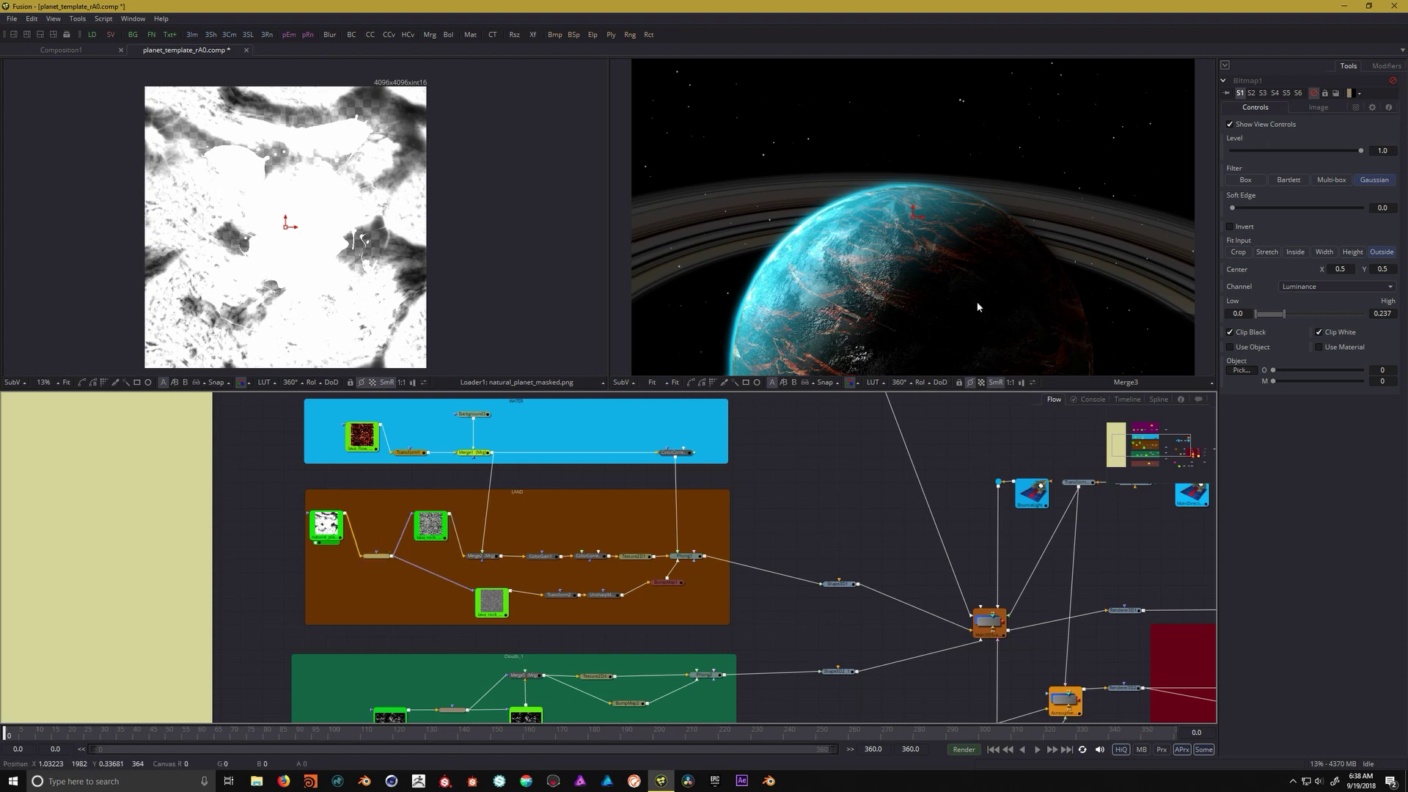
Replace Loader2's image in the LAND group with natural_planet_Base_Color.png from the Planet Template tex folder, with Loader2 shown in the first viewer
left_click(430, 525)
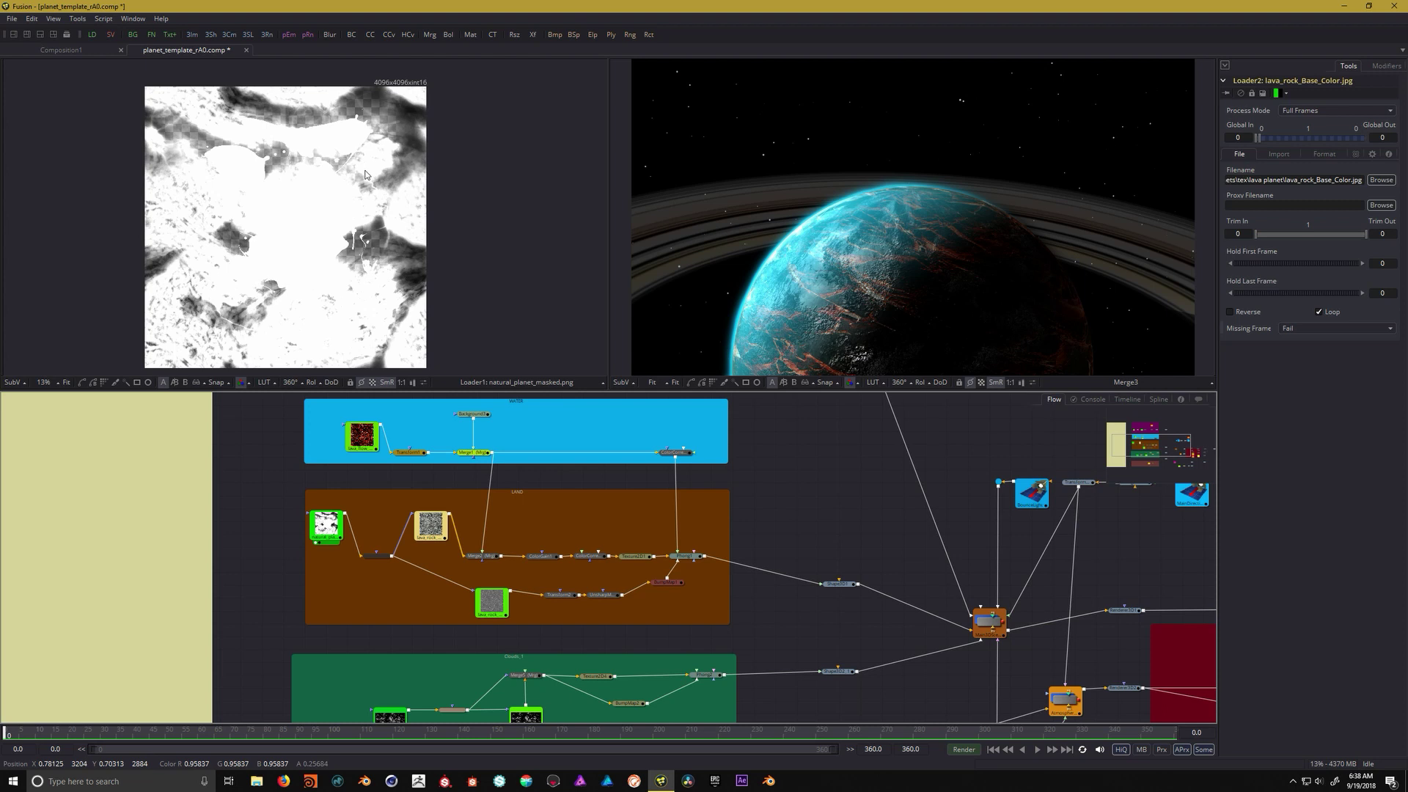
key("1")
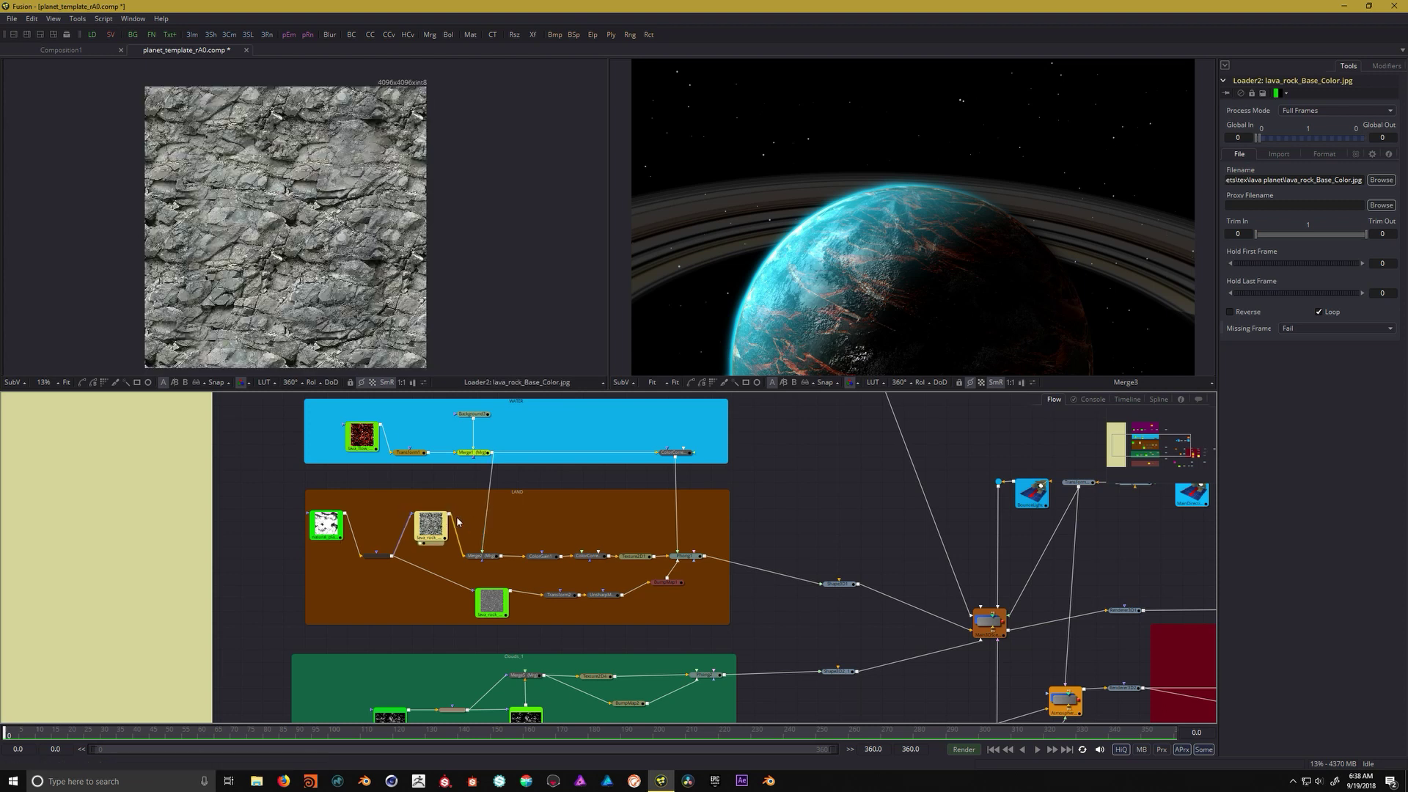
left_click(1386, 181)
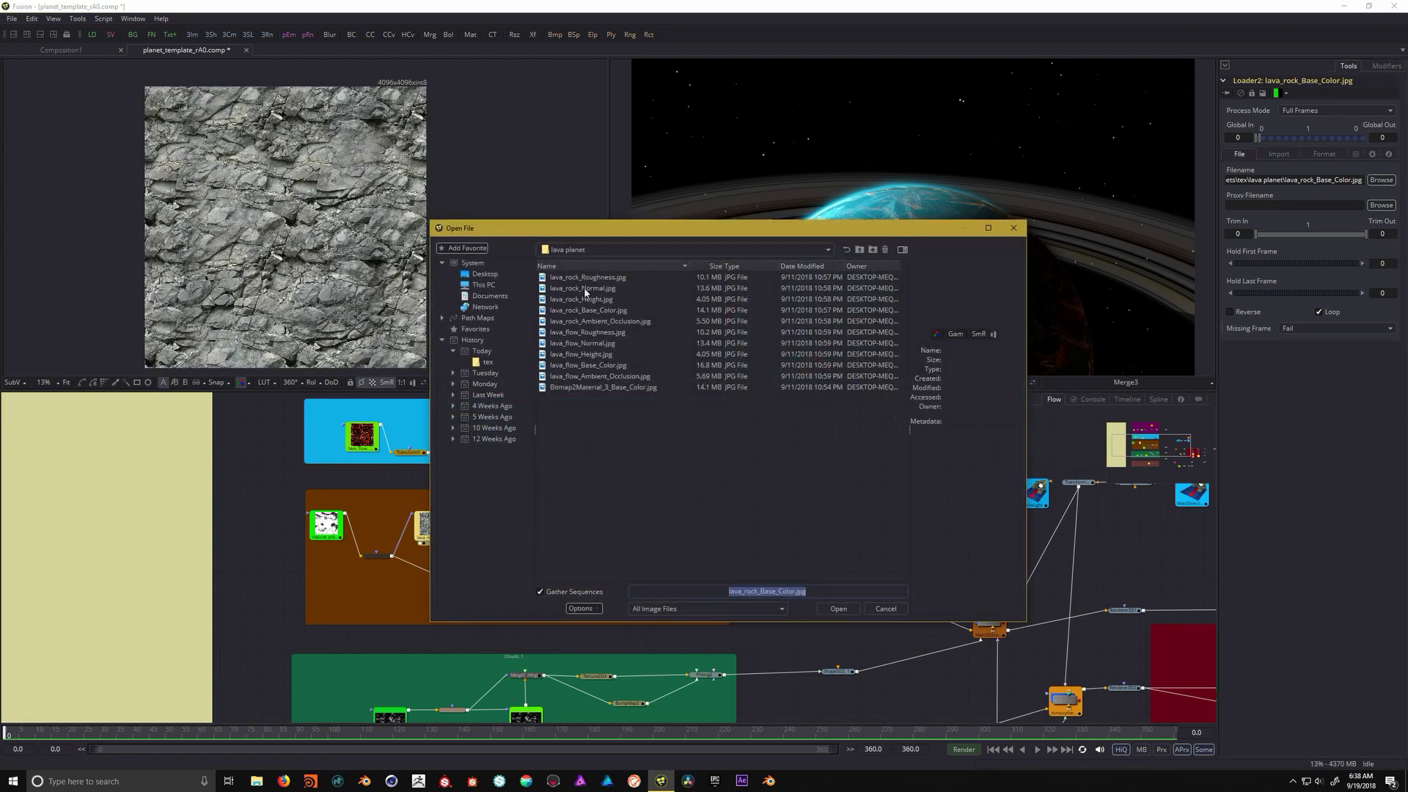
left_click(586, 251)
left_click(596, 213)
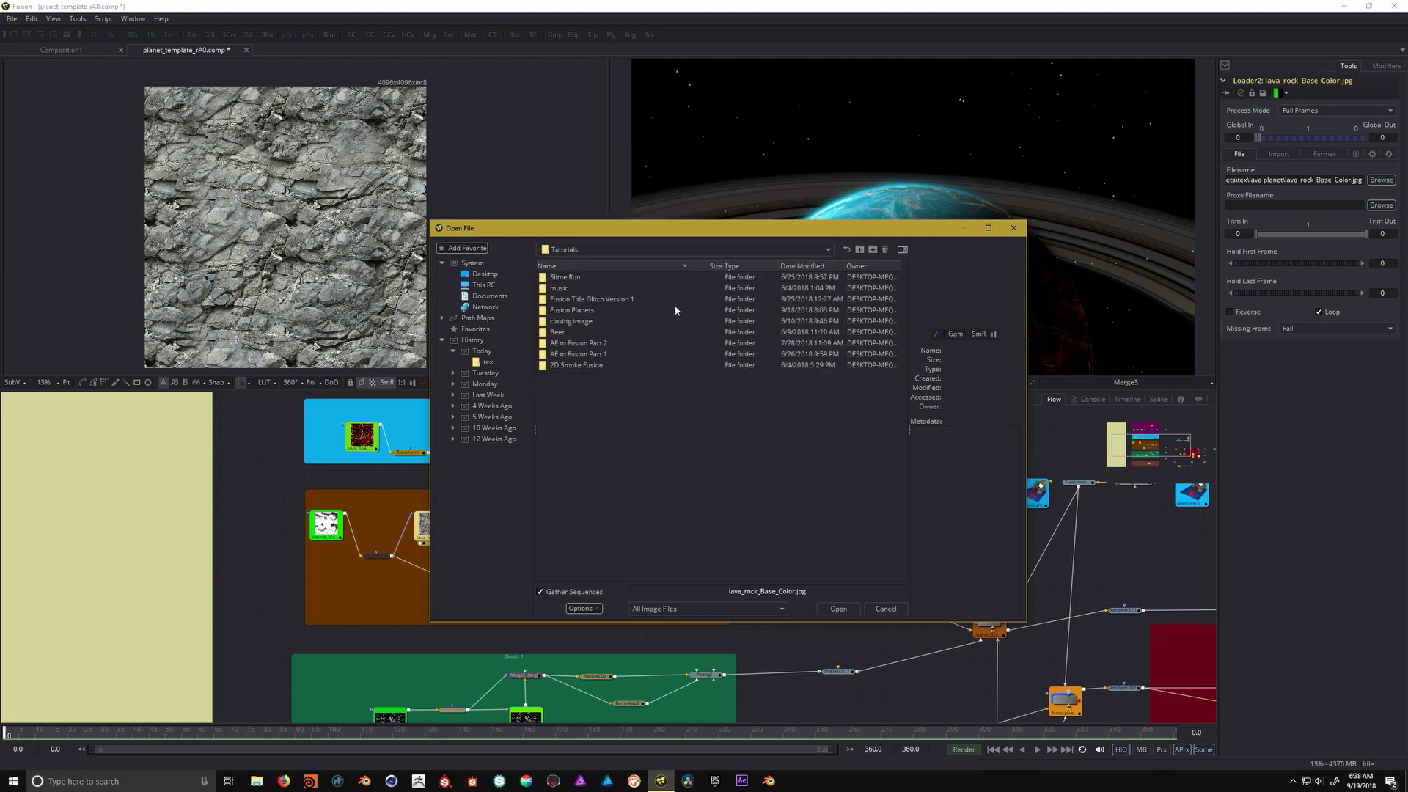
double_click(585, 311)
double_click(575, 355)
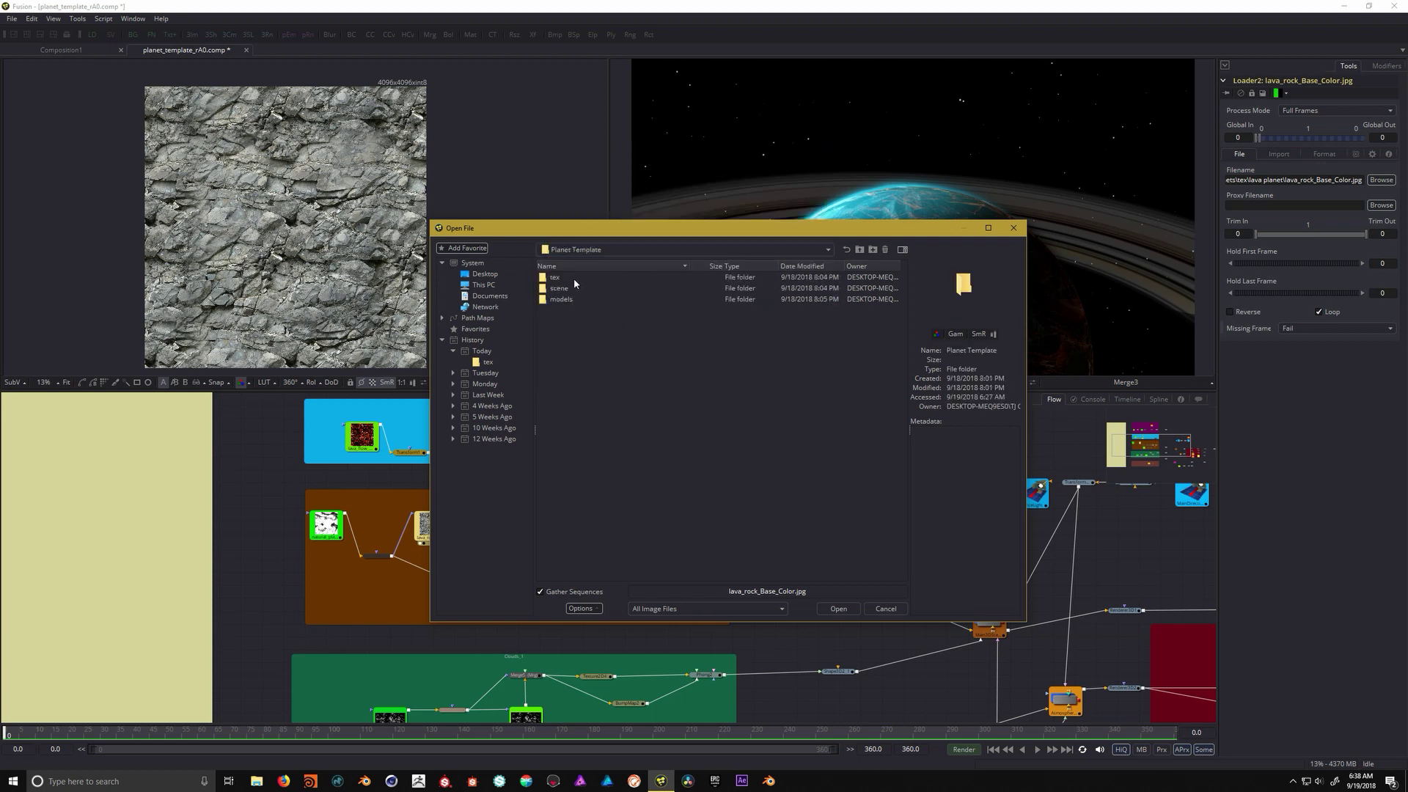
double_click(554, 278)
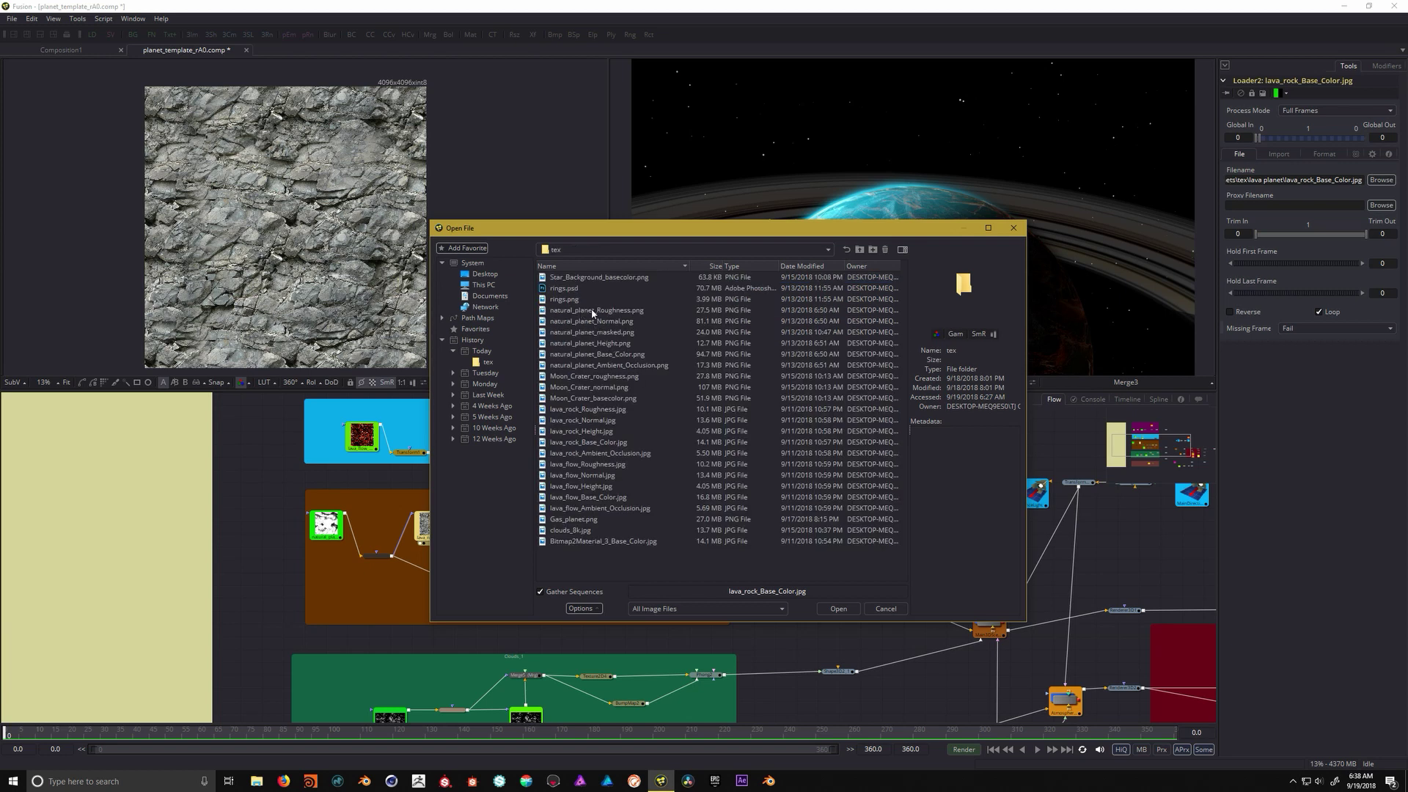
left_click(611, 356)
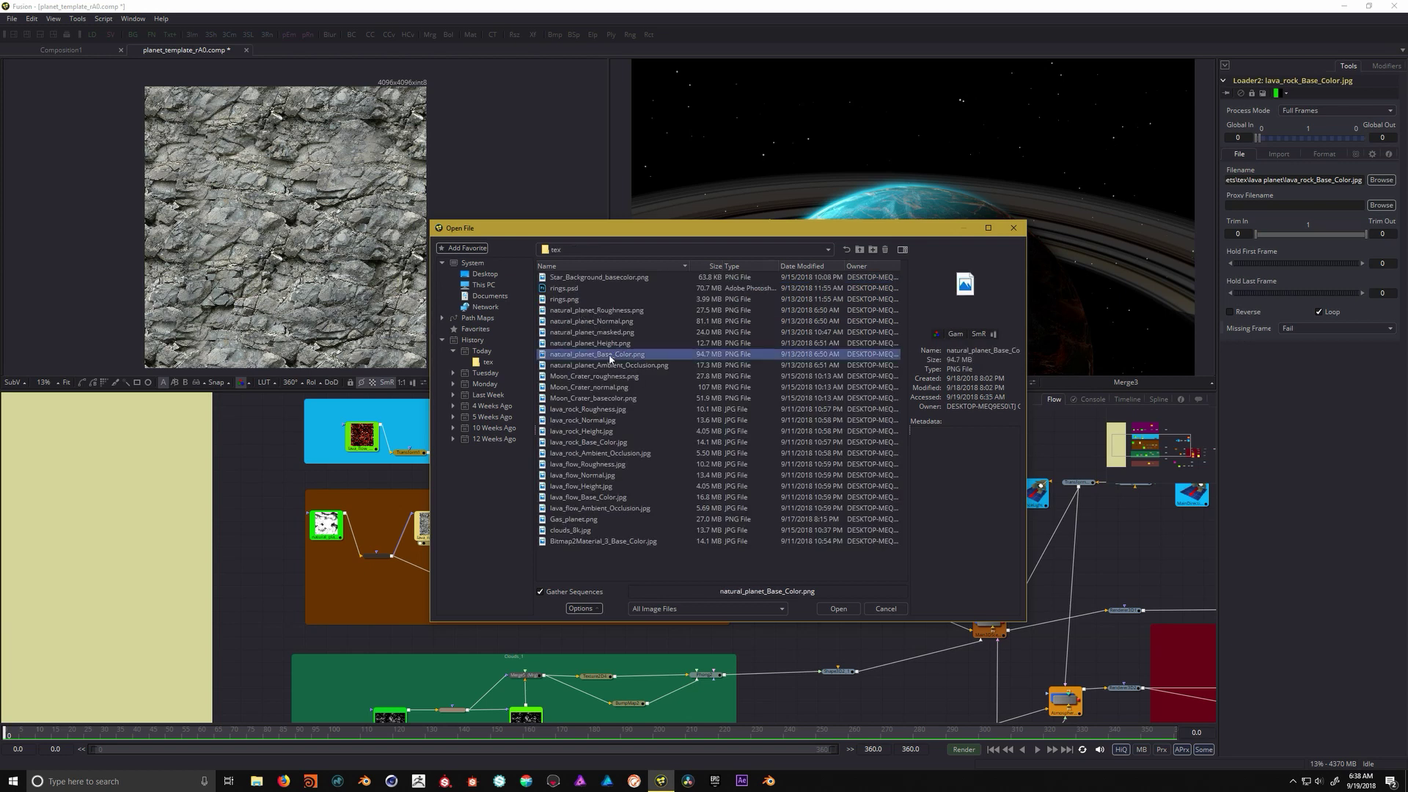
left_click(838, 609)
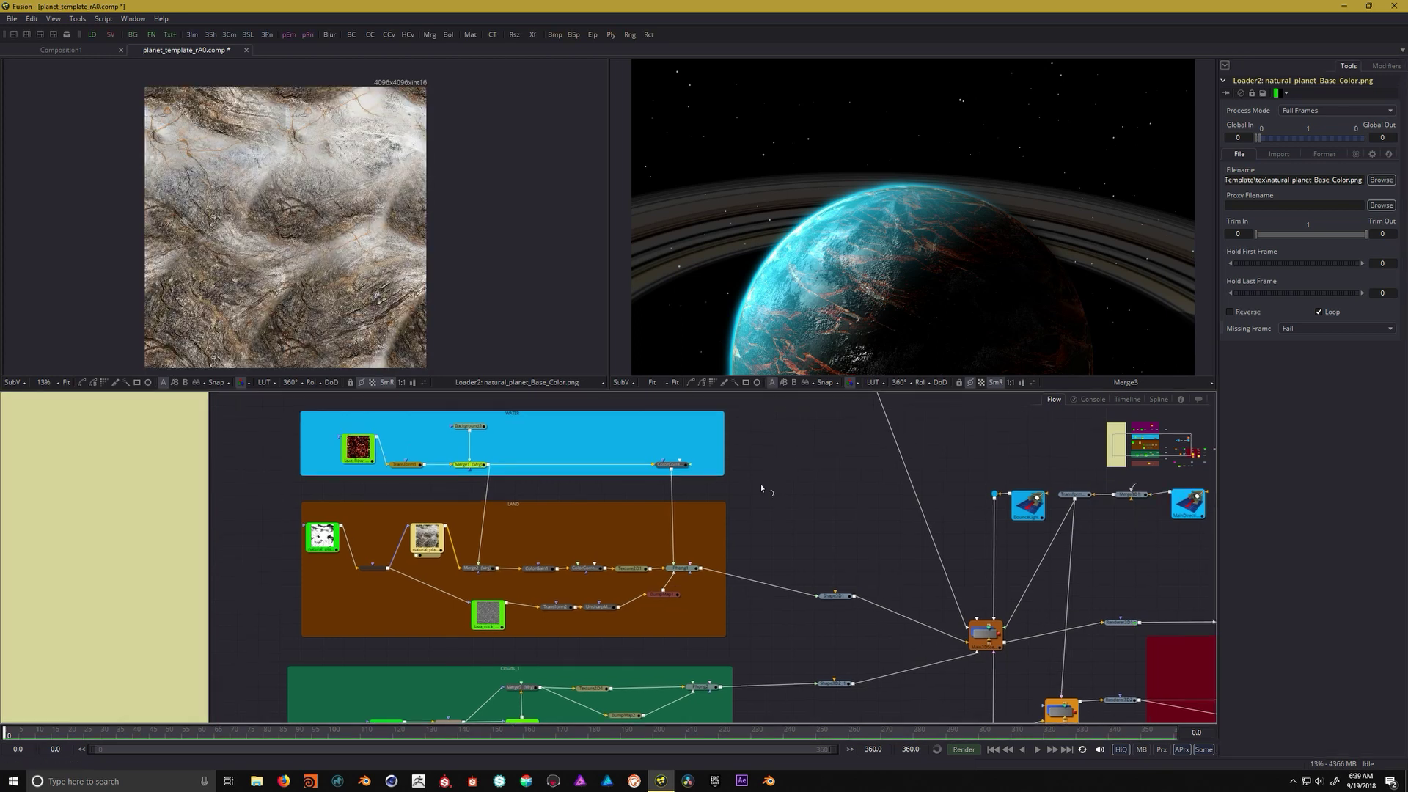
Preview Loader3 in the first viewer and tint ColorCorrector3's Highlights blue, with Tint about -0.487 and Strength about 0.43
left_click_drag(361, 450, 316, 286)
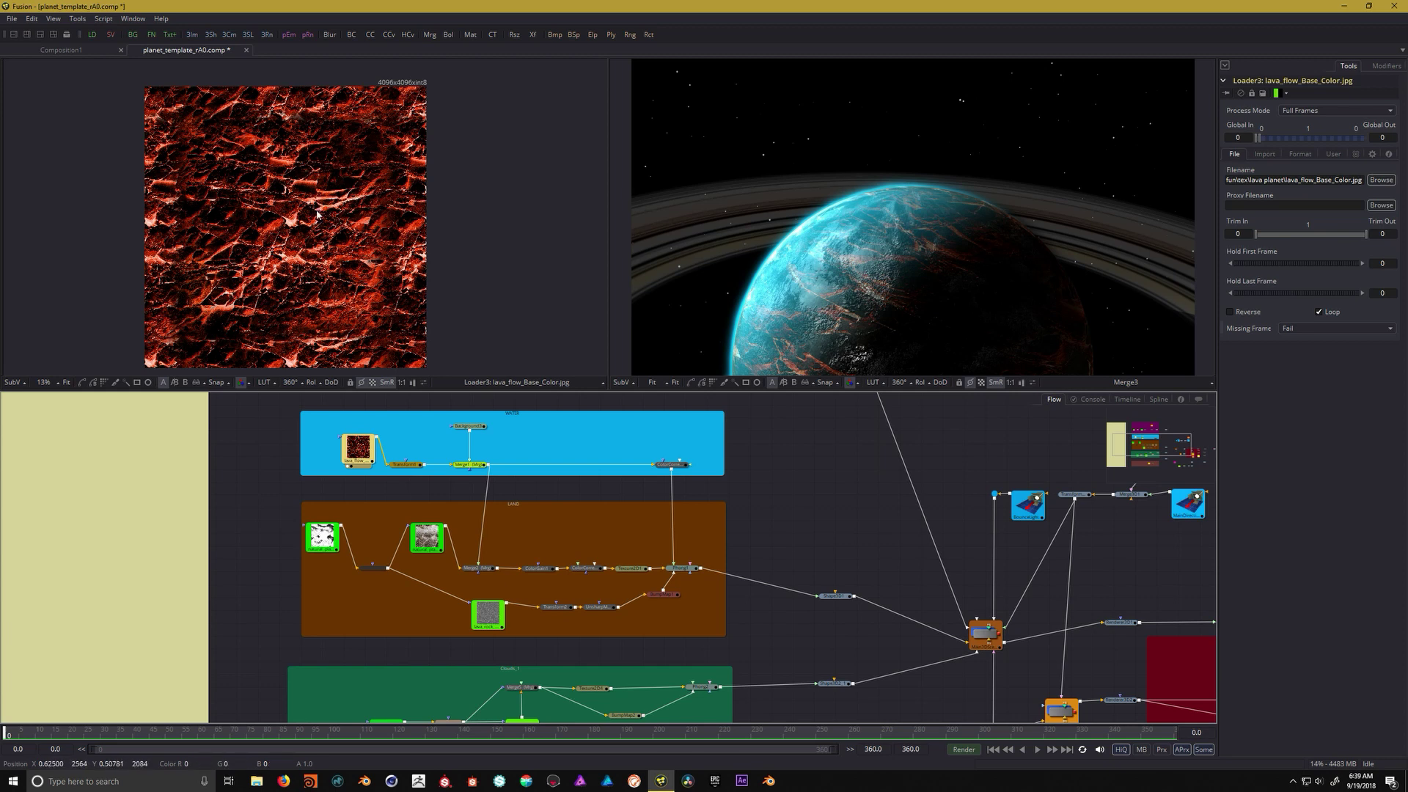
left_click(673, 465)
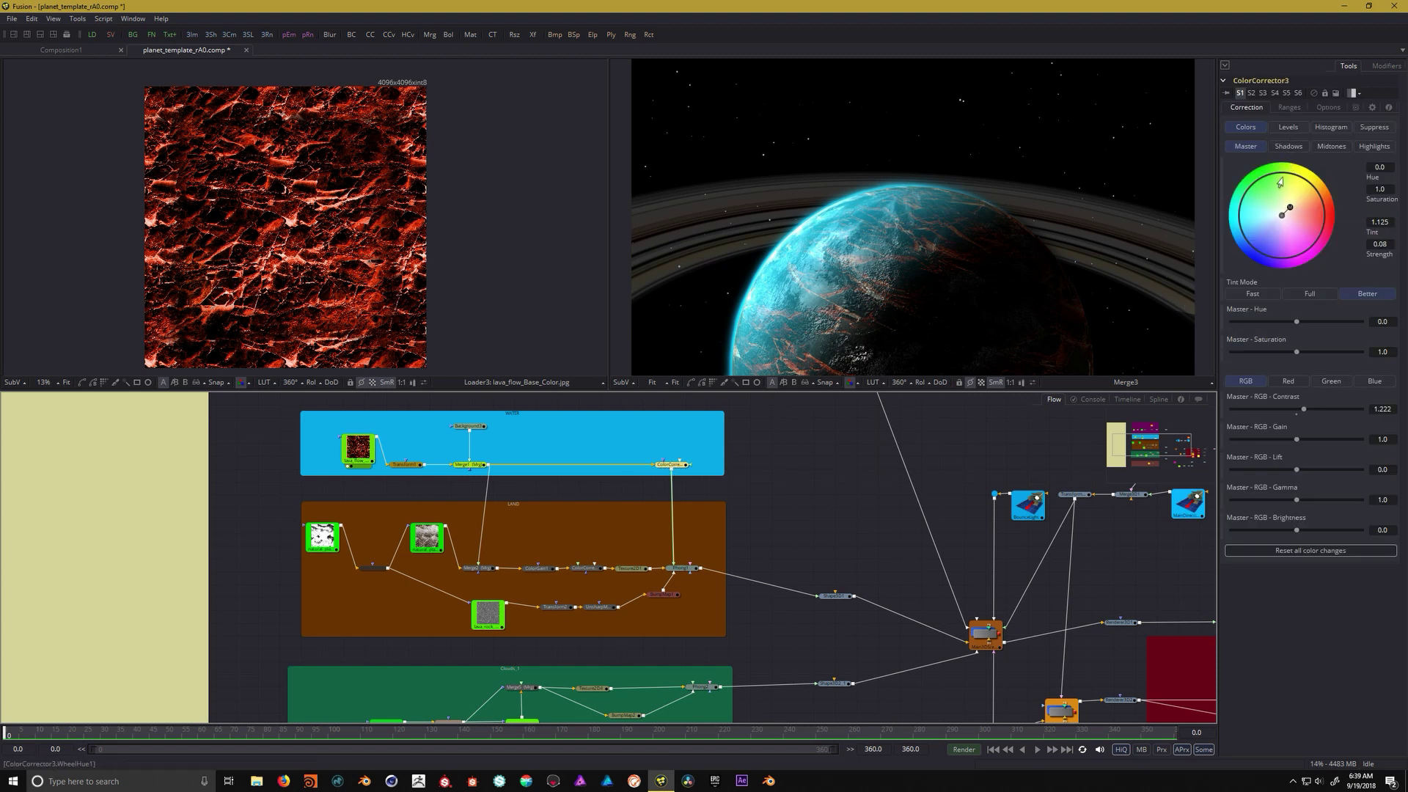
left_click(1288, 145)
left_click(1331, 147)
left_click(1374, 146)
left_click_drag(1282, 215, 1254, 218)
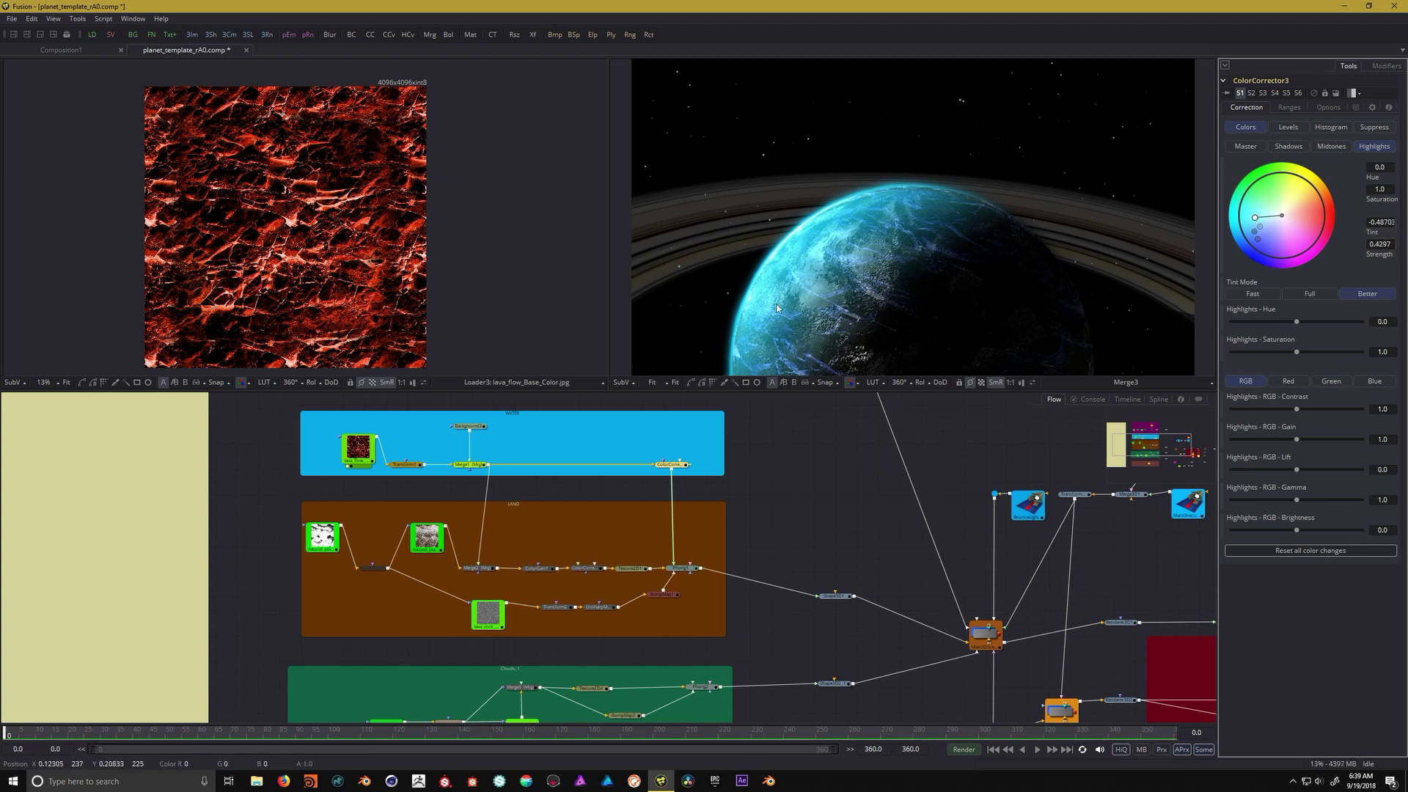
Set the Size of Transform1, which follows the lava flow texture in the blue group, to 0.2
left_click(404, 464)
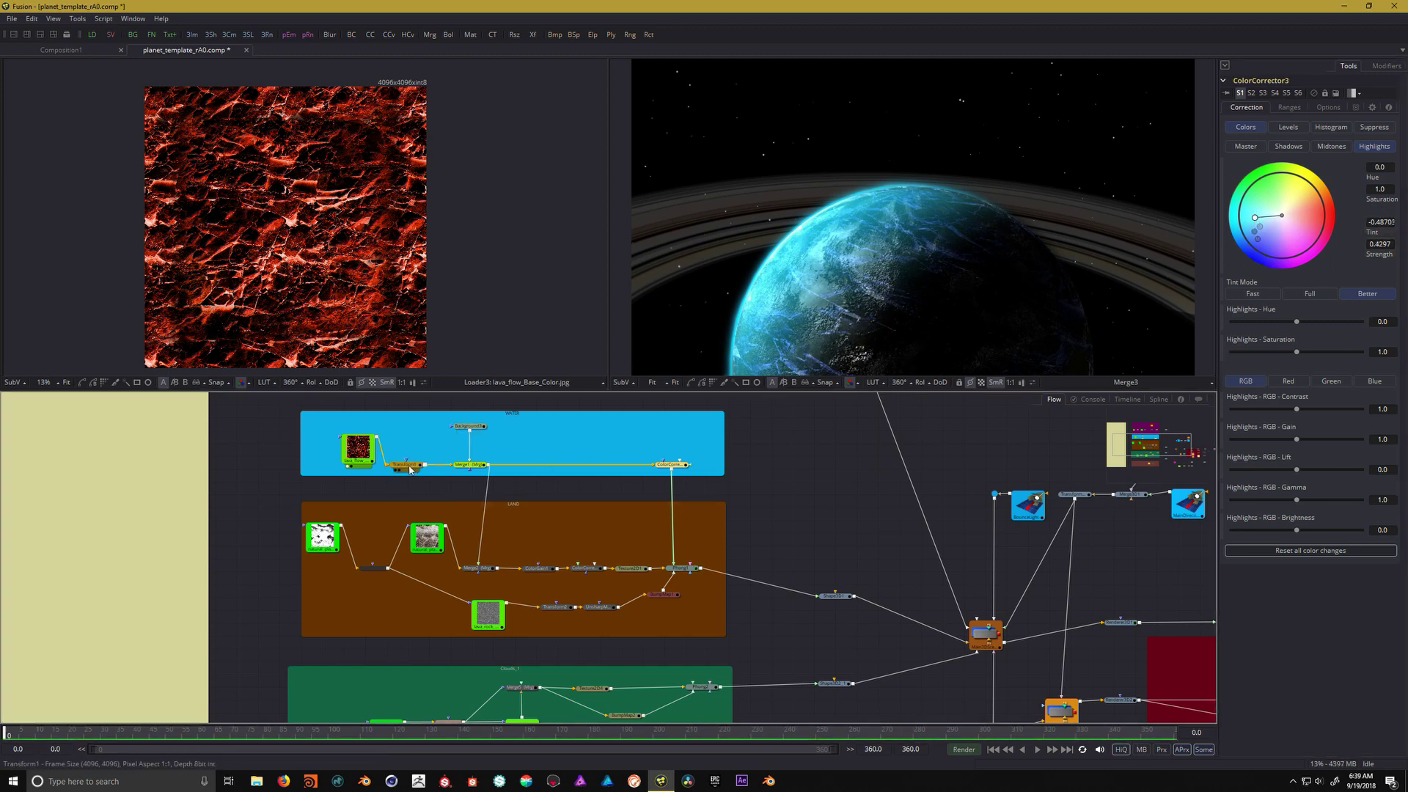
left_click(1391, 198)
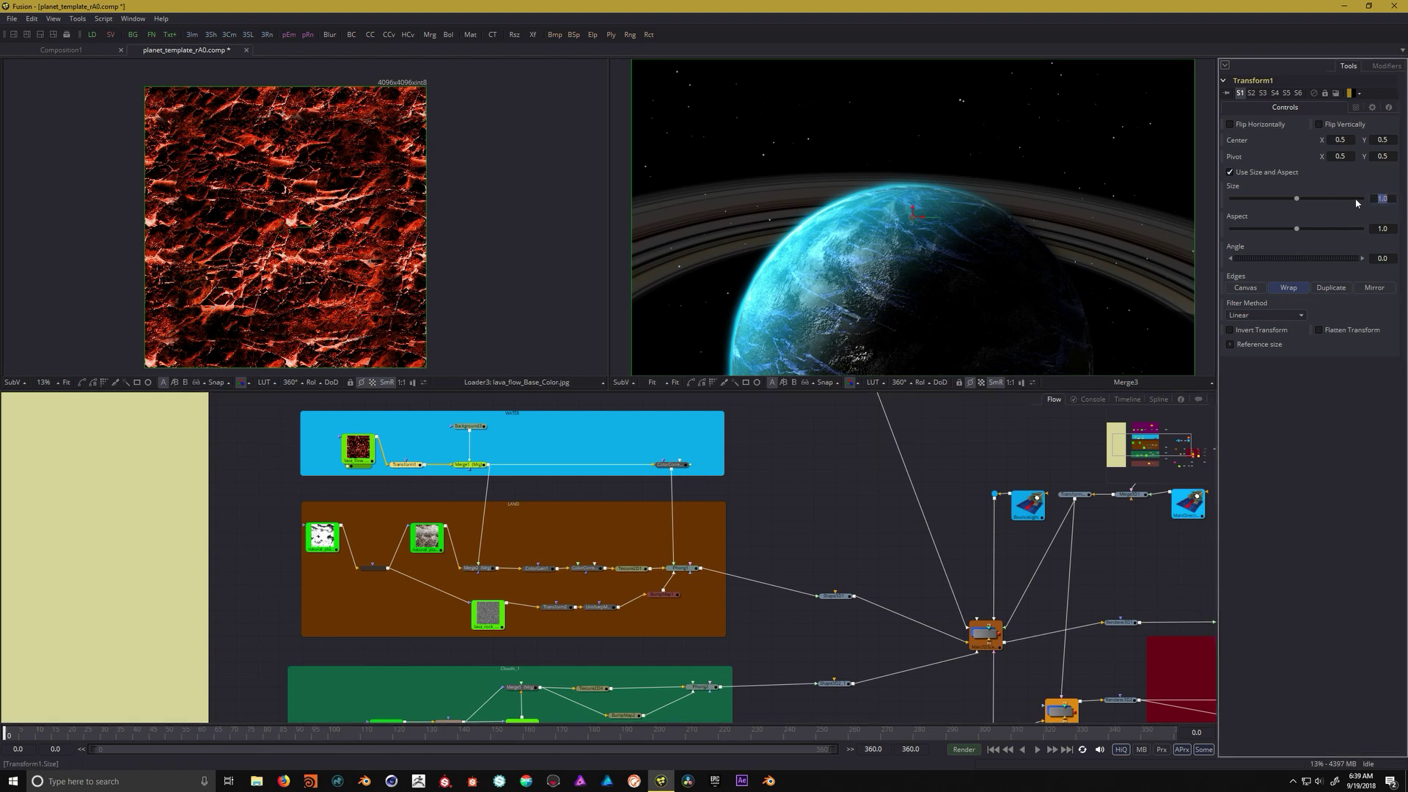
type(".2")
key("Tab")
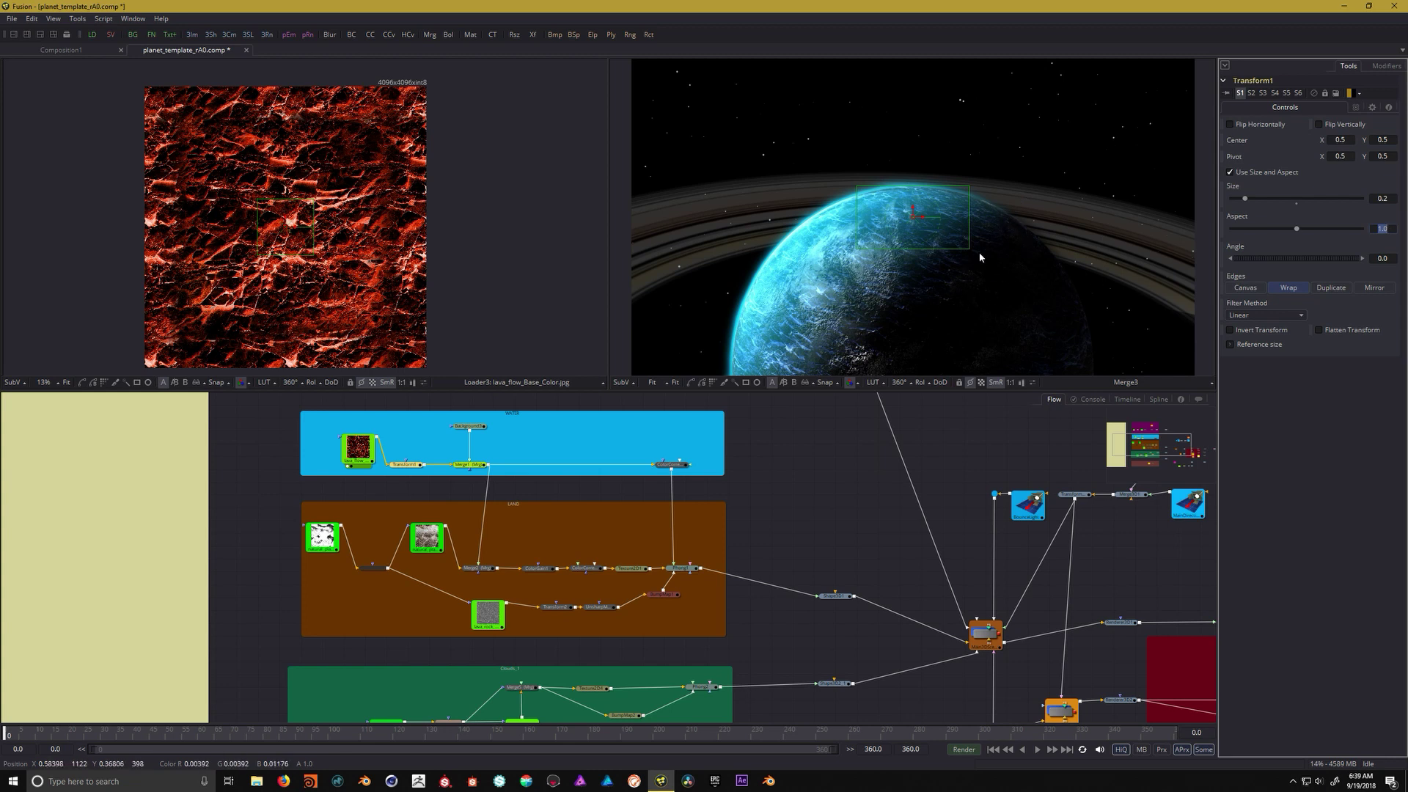
left_click_drag(975, 271, 916, 257)
Set AtmosphereColor's Glancing Opacity to 0.472 and its Falloff to 2.12
left_click_drag(769, 511, 690, 394)
left_click_drag(680, 517, 687, 442)
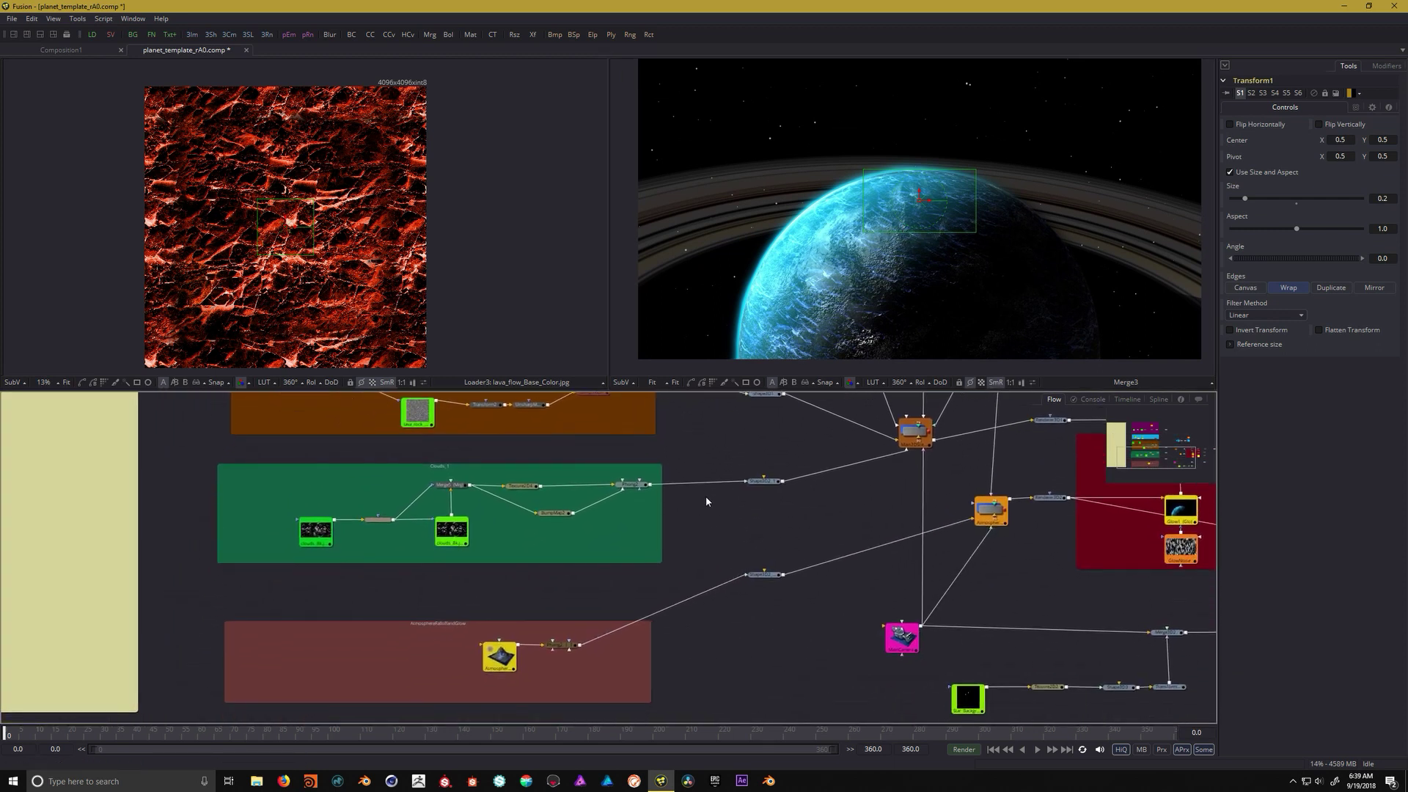
left_click_drag(704, 494, 657, 488)
left_click(457, 659)
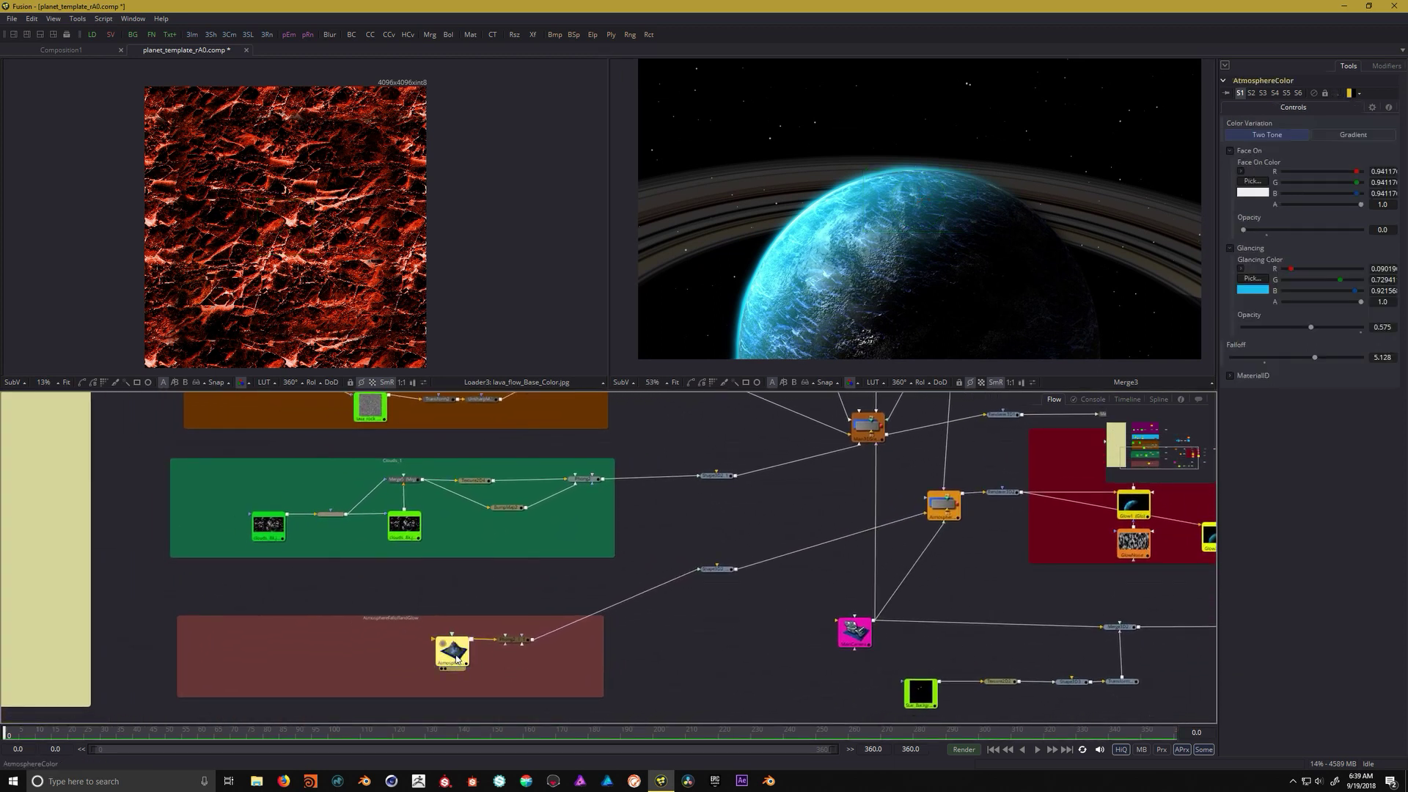
left_click_drag(906, 547, 691, 552)
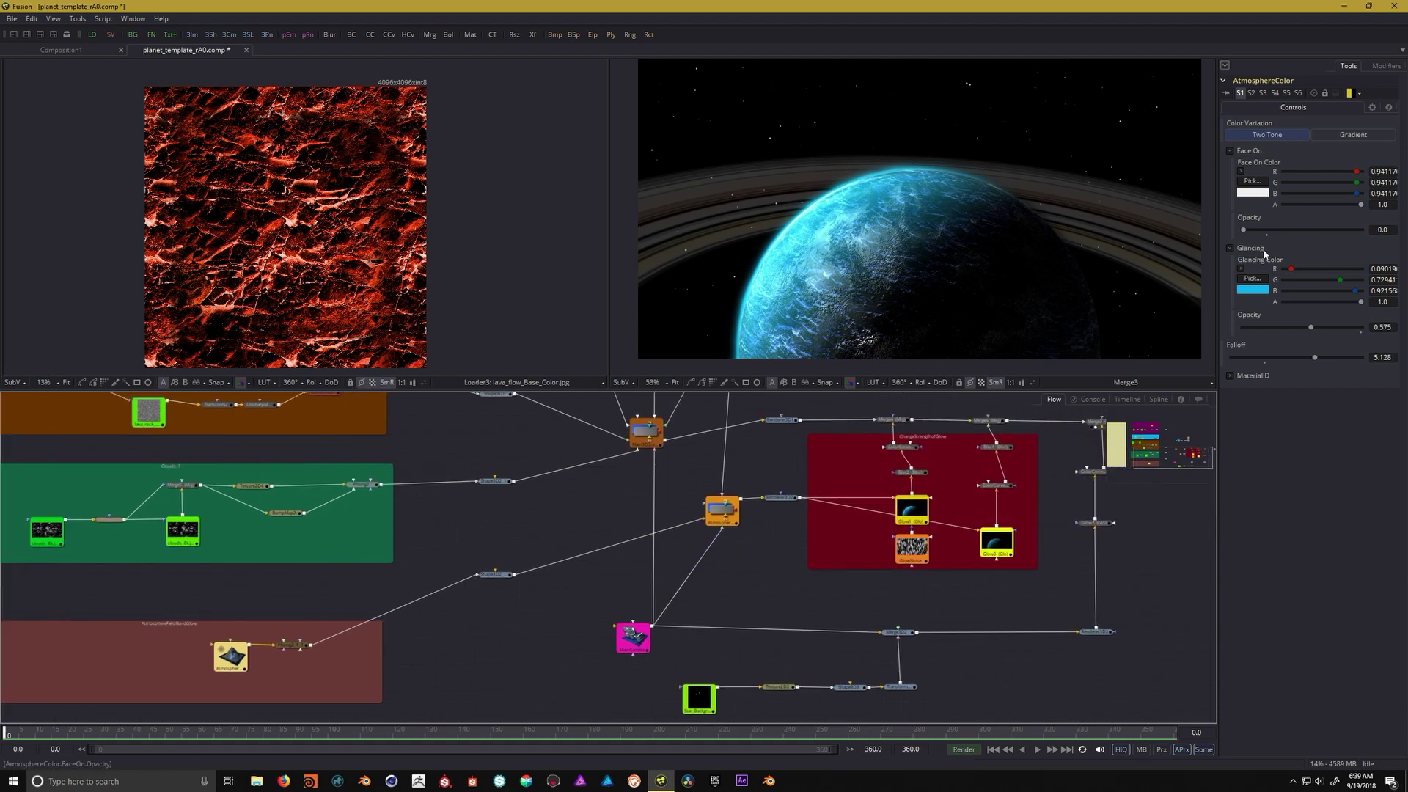
left_click_drag(1306, 331, 1308, 331)
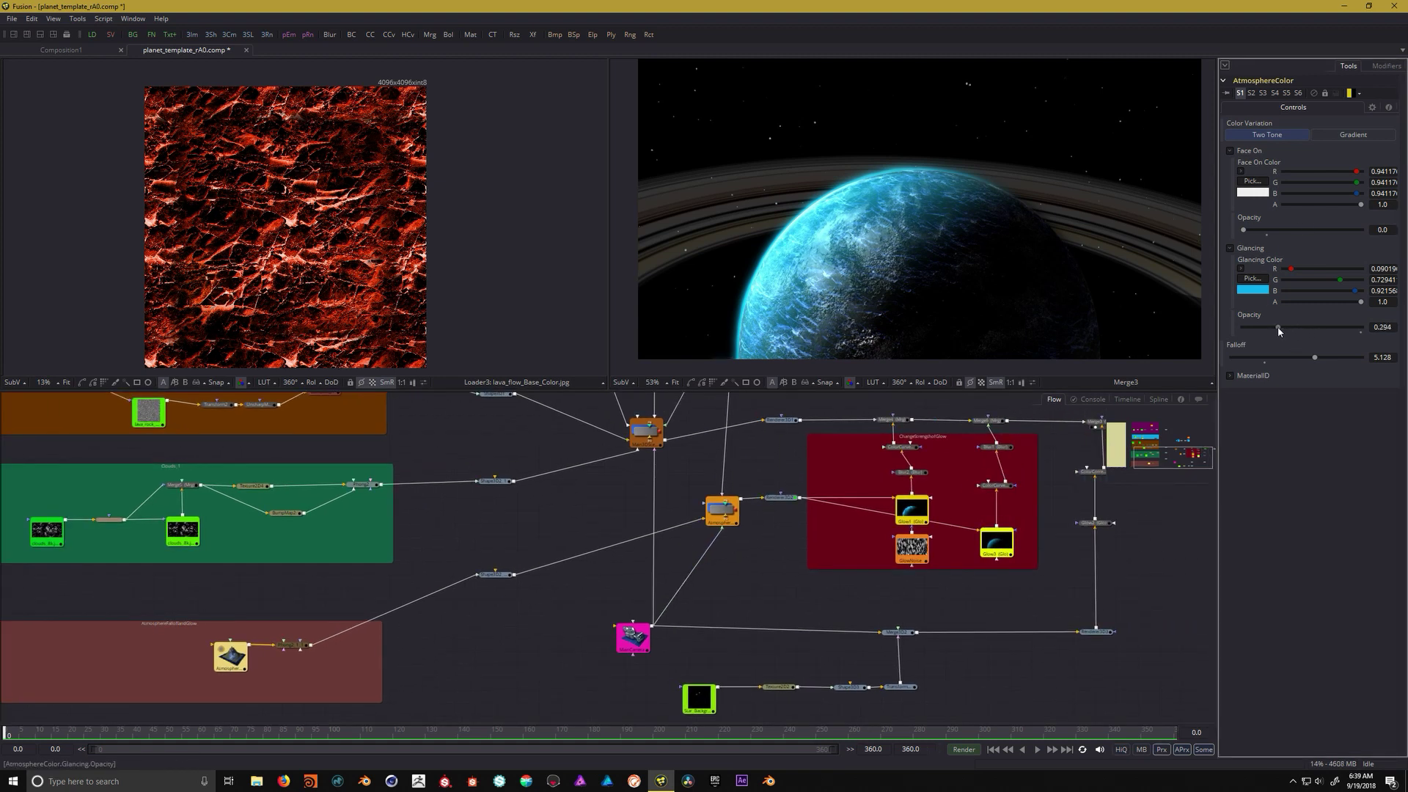
left_click_drag(1264, 327, 1271, 331)
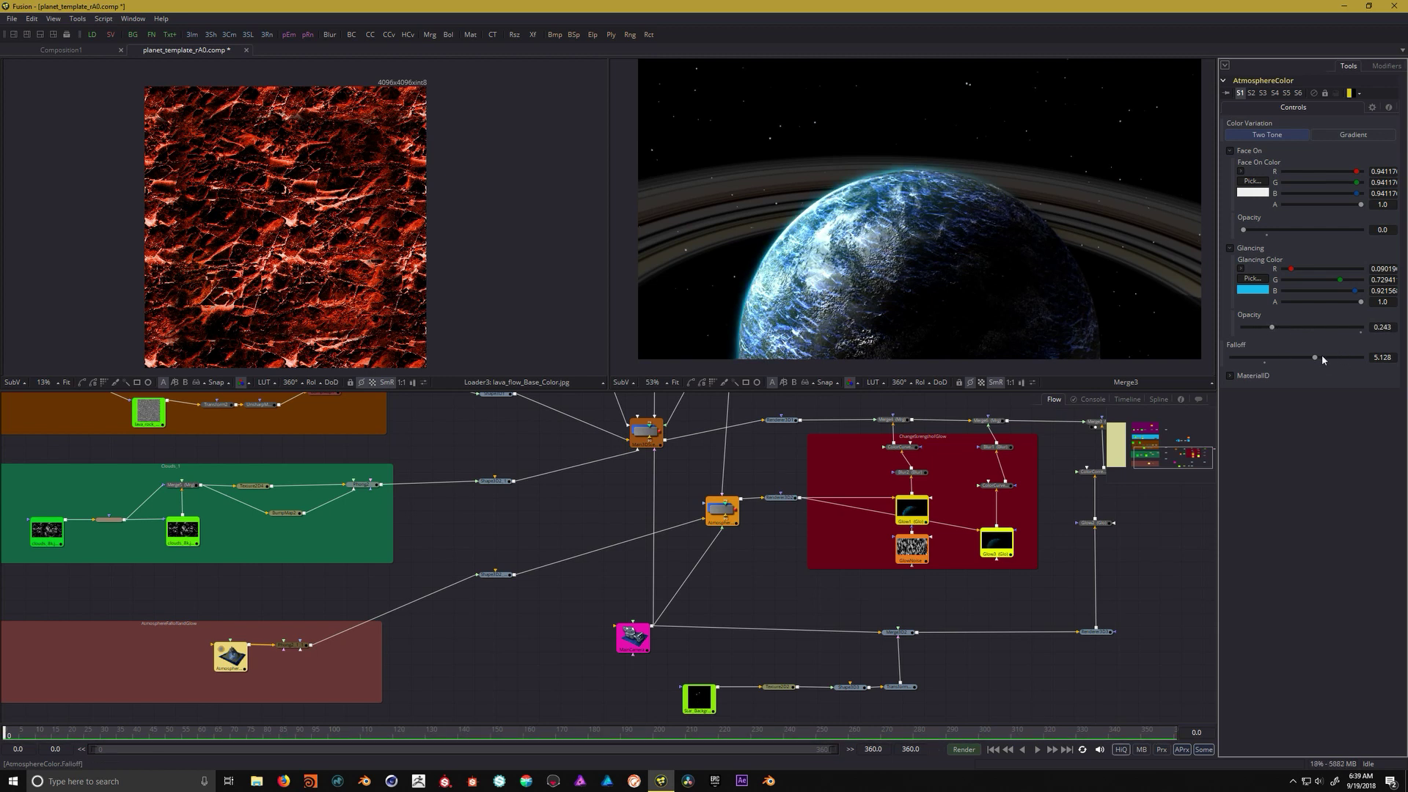
left_click_drag(1315, 358, 1258, 361)
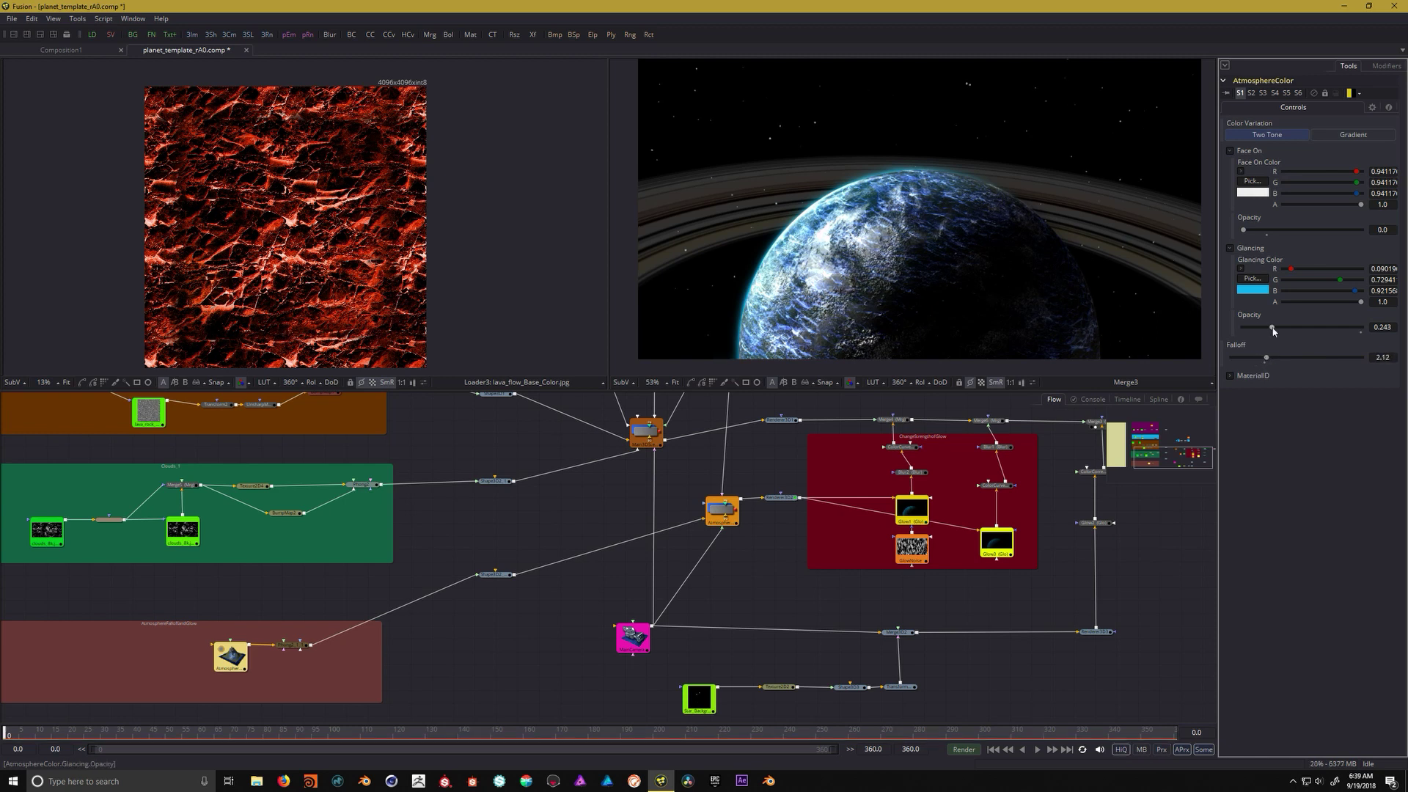
left_click_drag(1272, 327, 1299, 331)
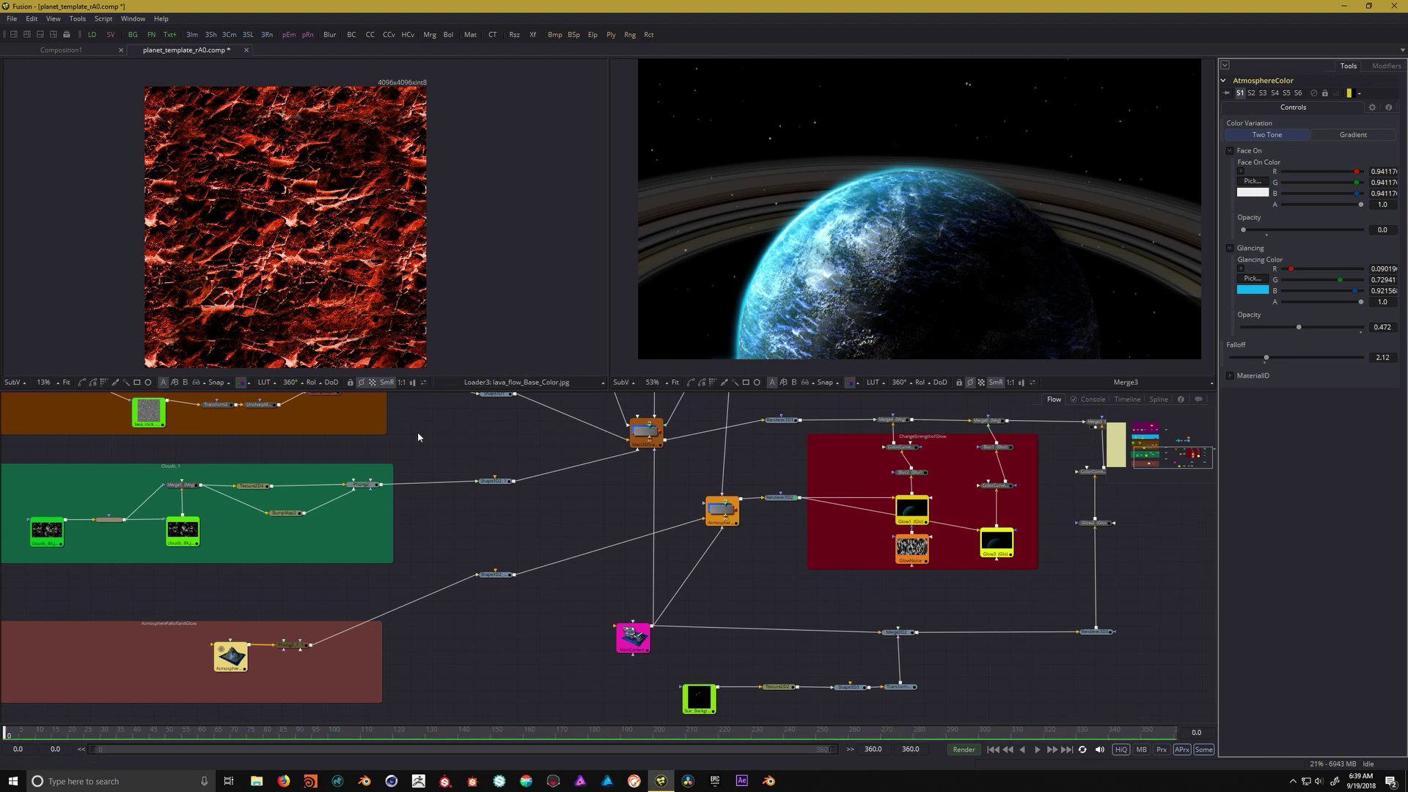
Set Phong1's Specular Intensity to 1.103 and its Specular Exponent to 2.35 in the LAND group
left_click_drag(439, 445, 596, 582)
left_click_drag(572, 460, 594, 541)
mouse_move(993, 296)
left_mouse_down()
mouse_move(980, 275)
mouse_move(992, 287)
left_mouse_up()
left_click(522, 581)
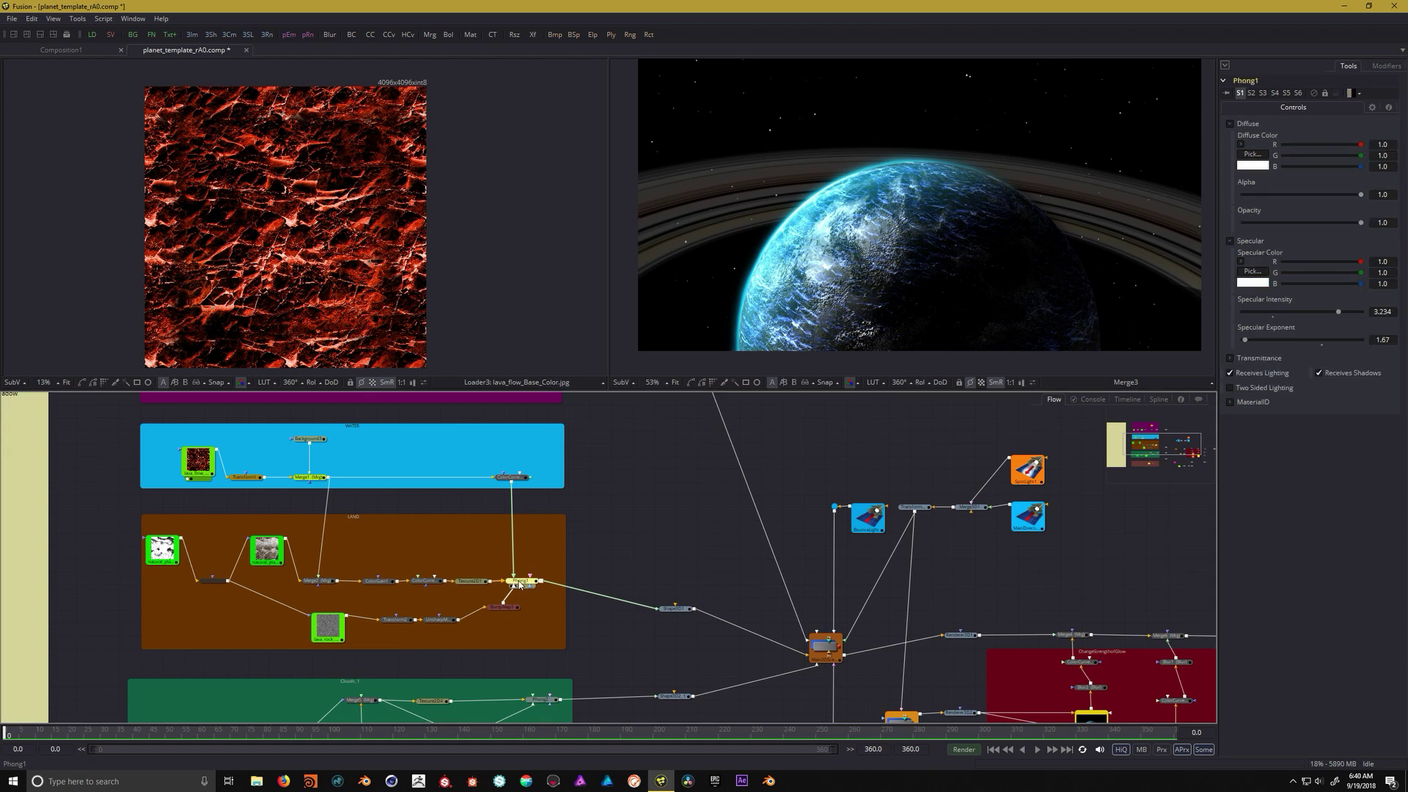
left_click_drag(1338, 315, 1249, 331)
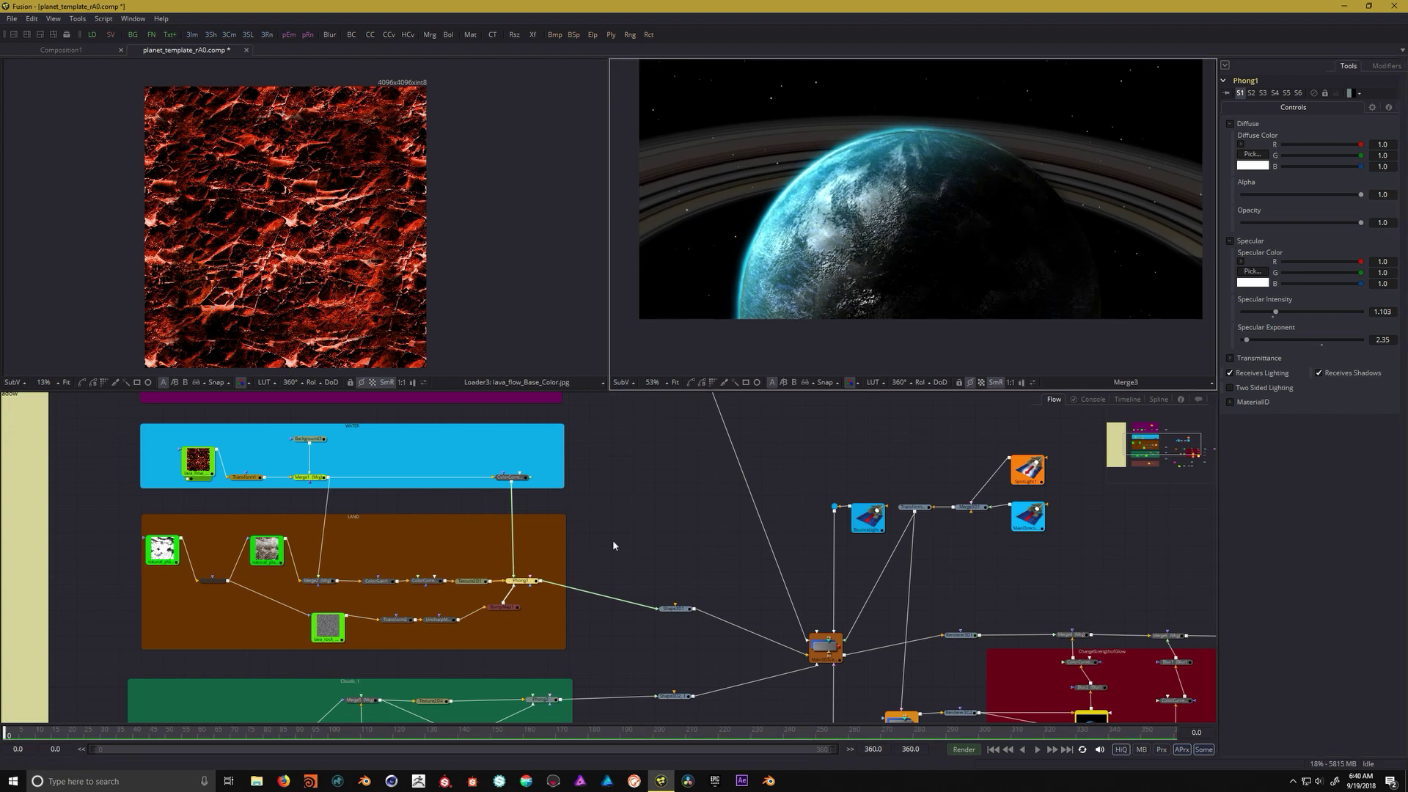
Show Main3DScene in the first viewer and frame the planet together with the main camera
left_click_drag(679, 493, 583, 407)
left_click_drag(585, 574, 566, 497)
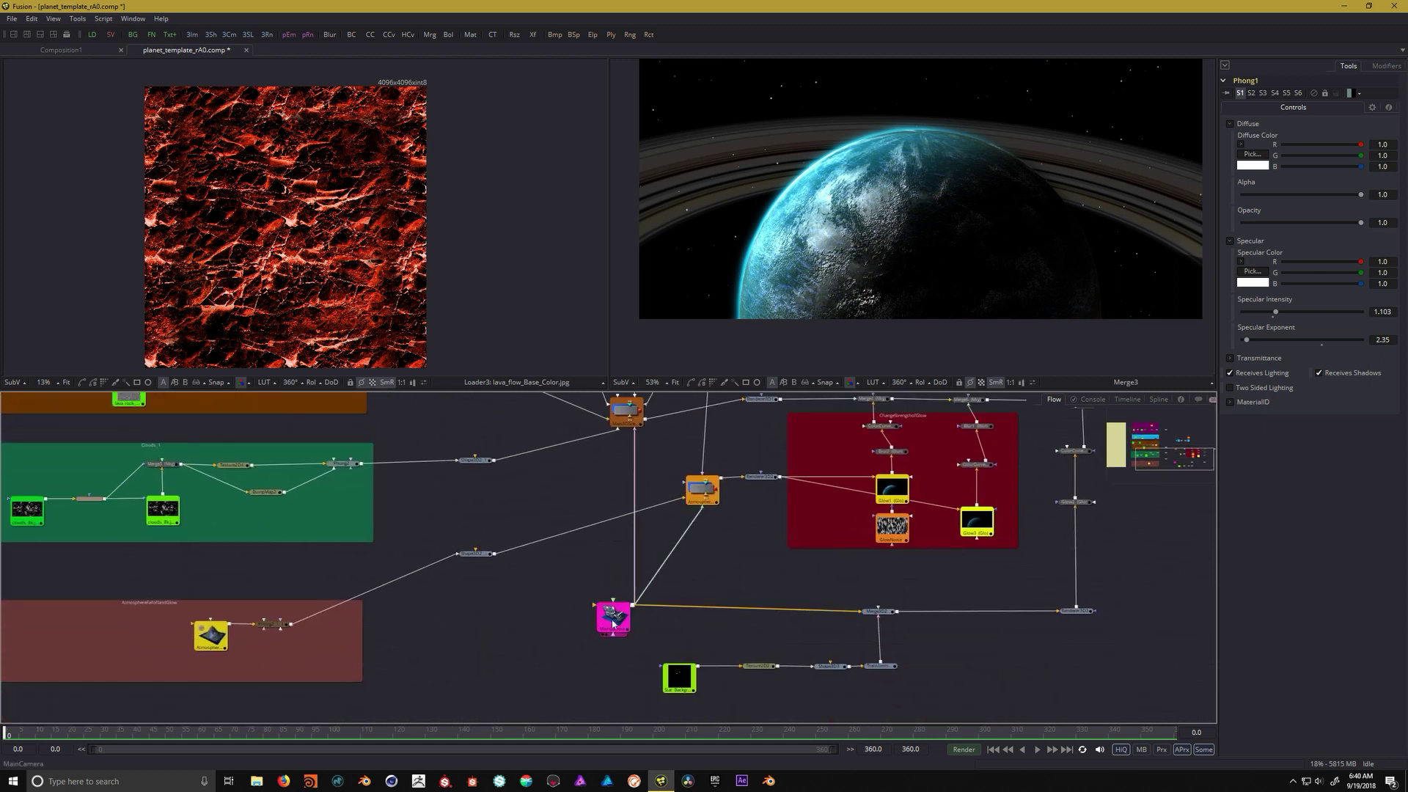
left_click(615, 619)
left_click_drag(667, 544, 644, 593)
left_click(604, 467)
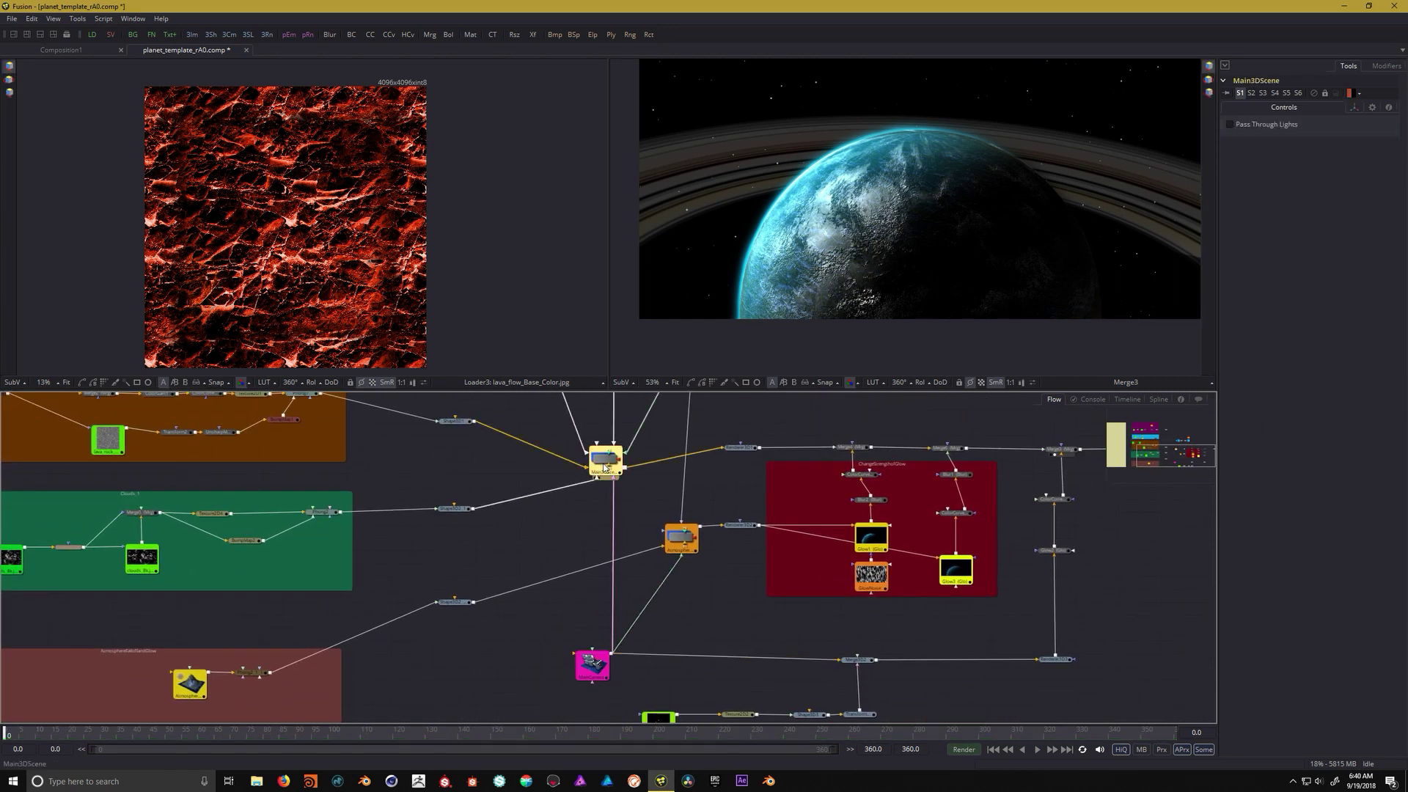
key("1")
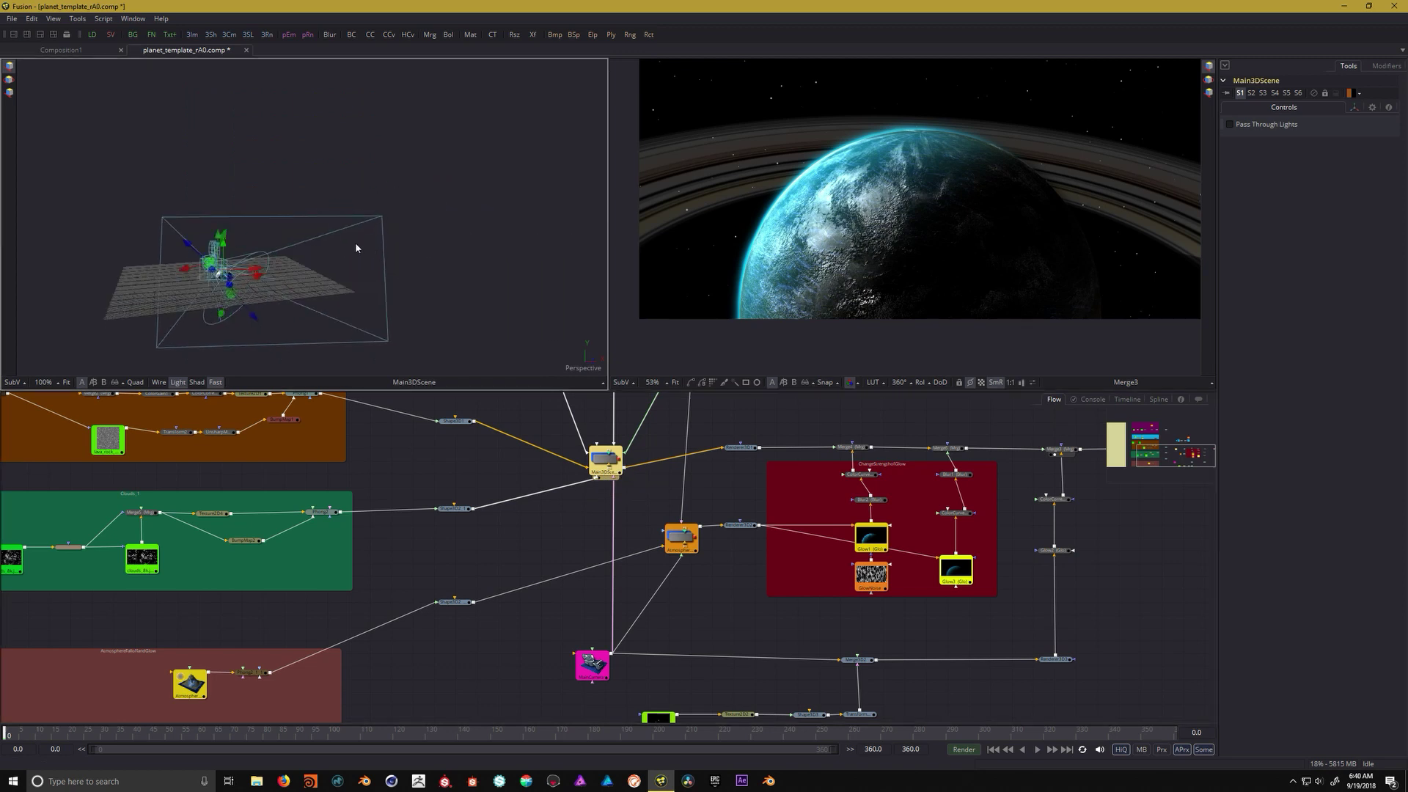
left_click_drag(301, 236, 427, 258)
left_click_drag(565, 281, 339, 241)
scroll(341, 243, "up", 5)
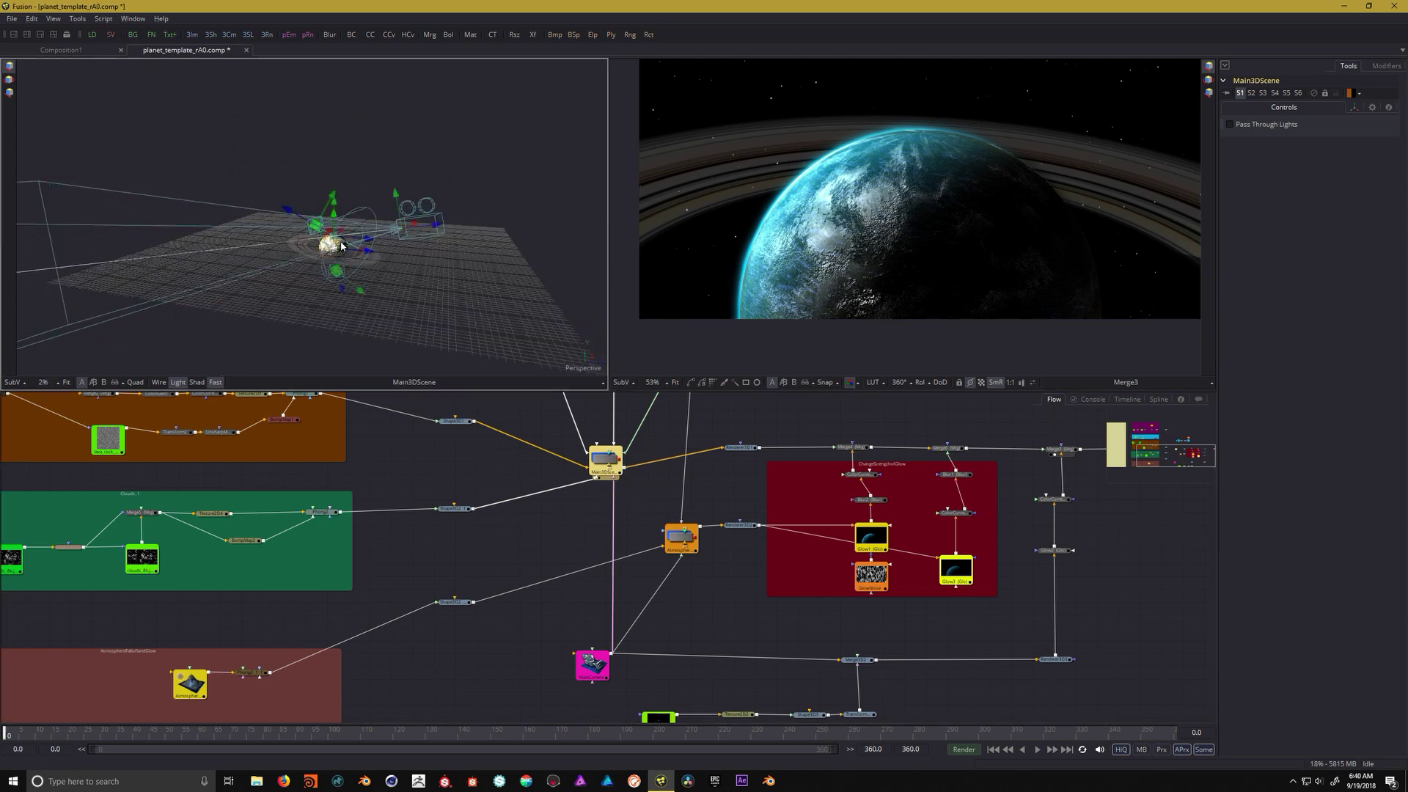
Pull MainCamera back from the planet, lower its aim slightly, and fit the rendered image to the second viewer
left_click(592, 664)
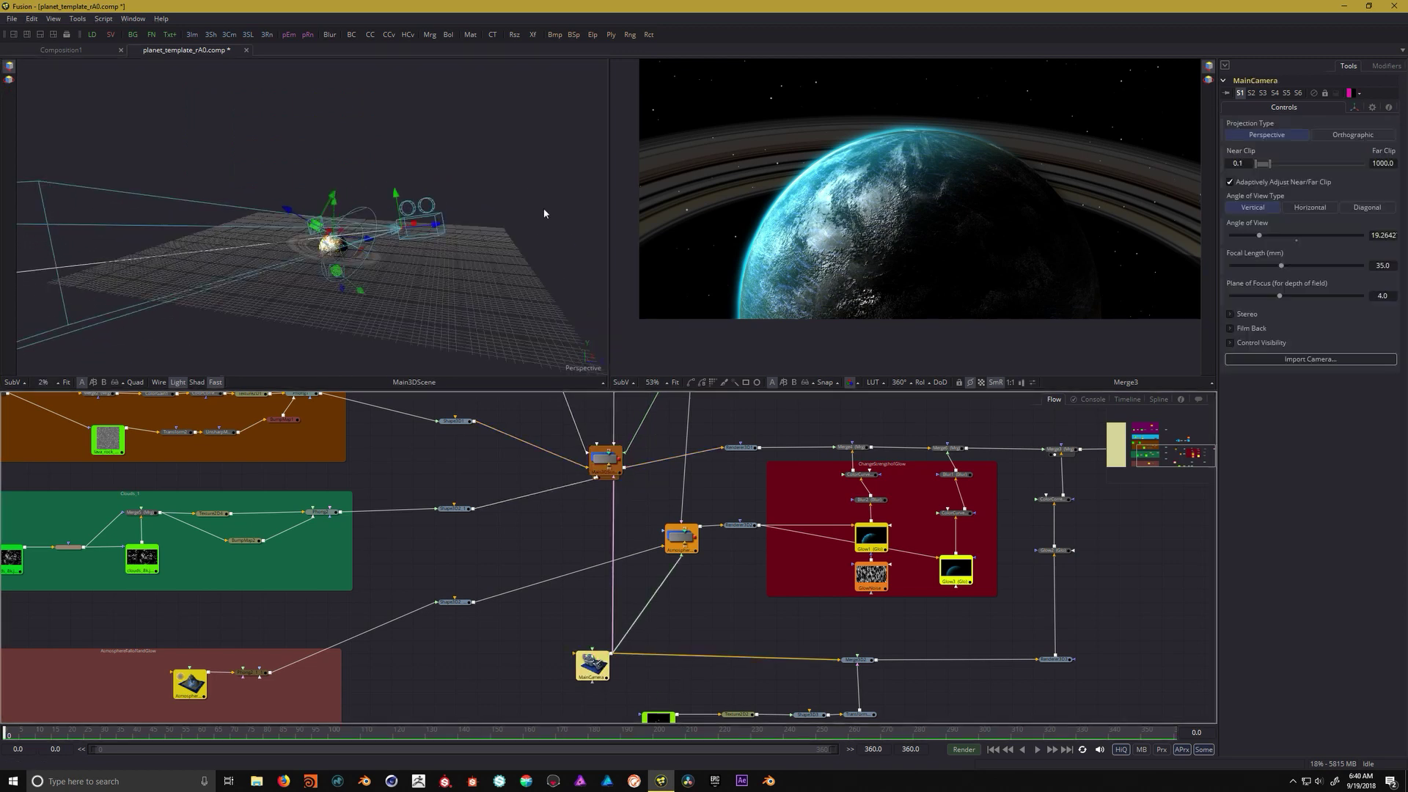
left_click_drag(438, 230, 472, 250)
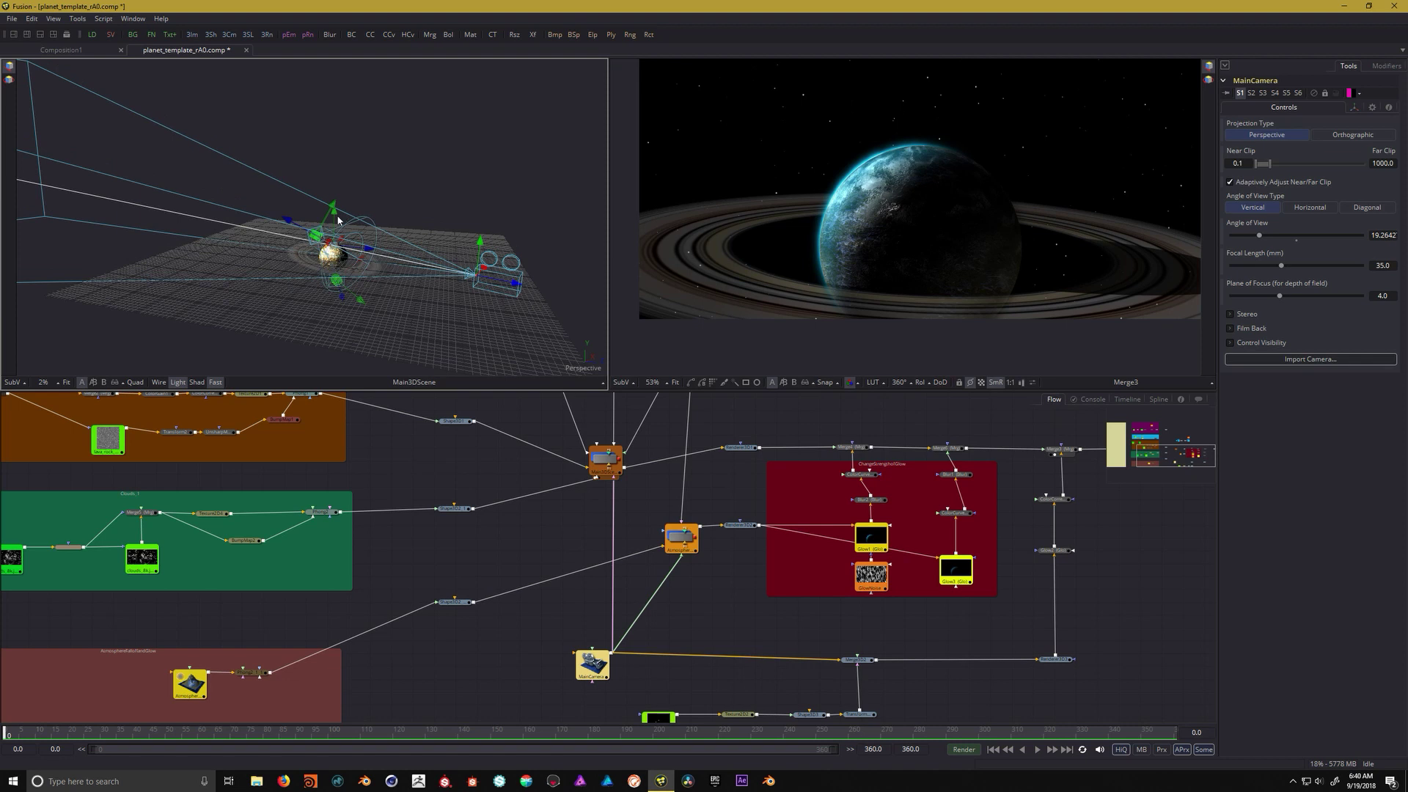
left_click_drag(335, 214, 336, 225)
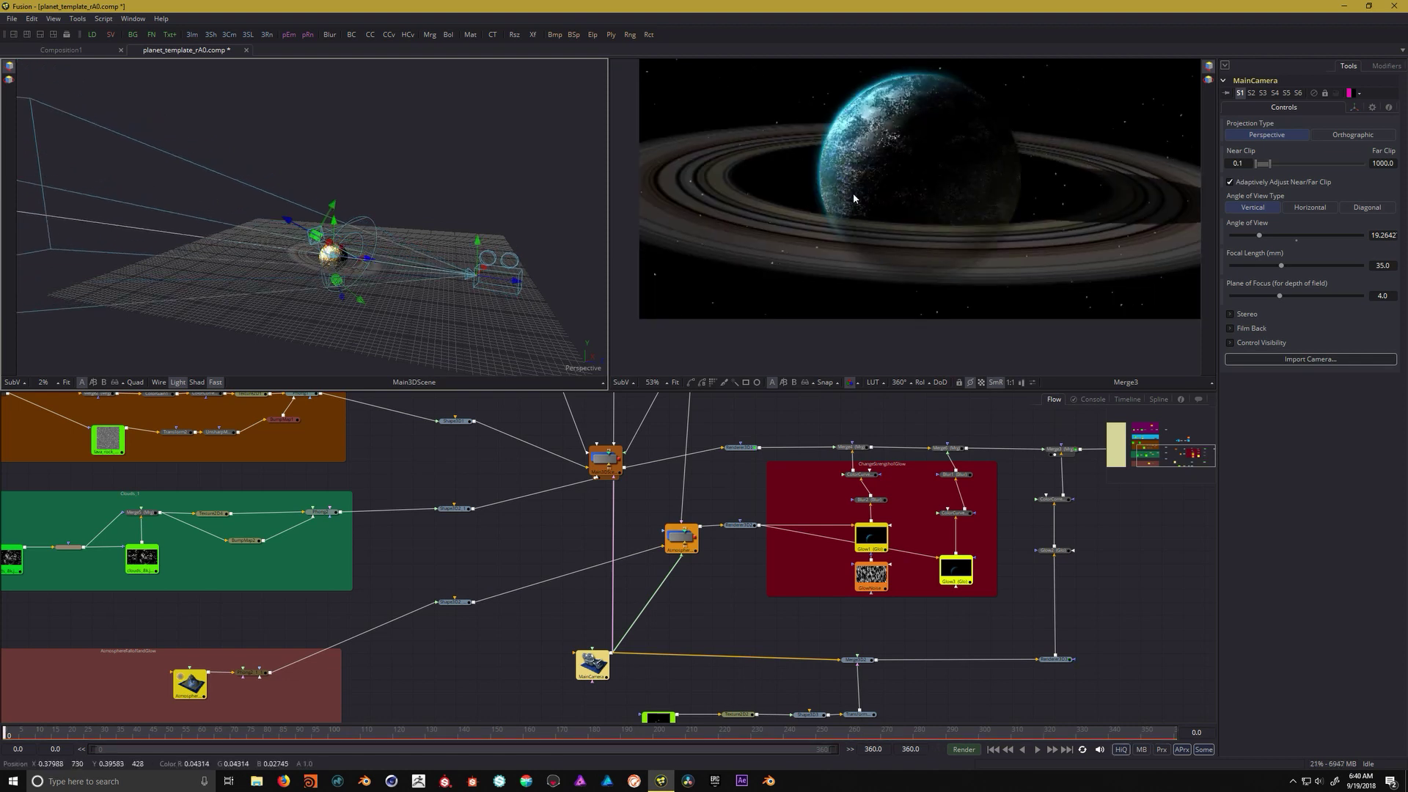
left_click(834, 241)
left_click(675, 382)
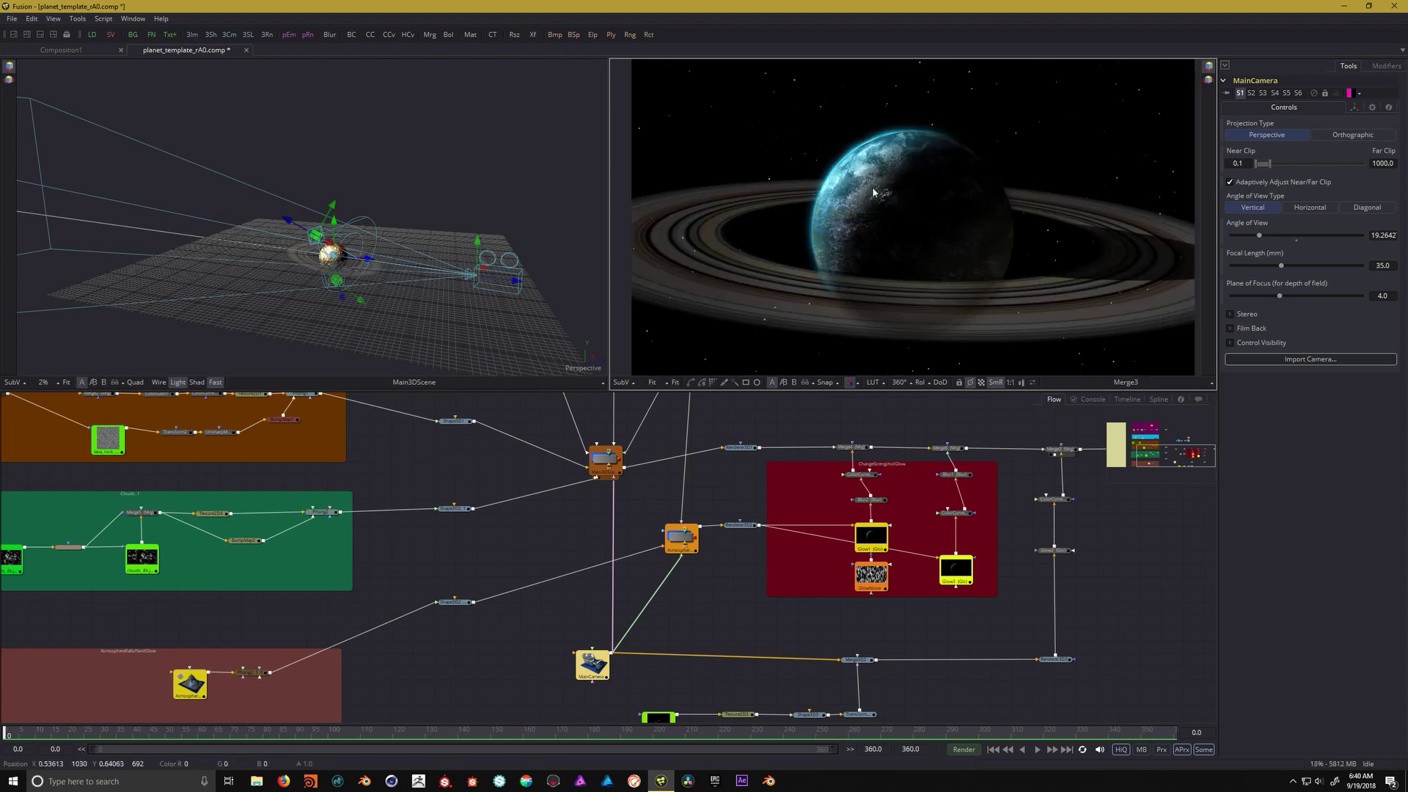
Disconnect the rings' FBX mesh from Main3DScene to remove the rings from the render
left_click_drag(479, 450, 487, 572)
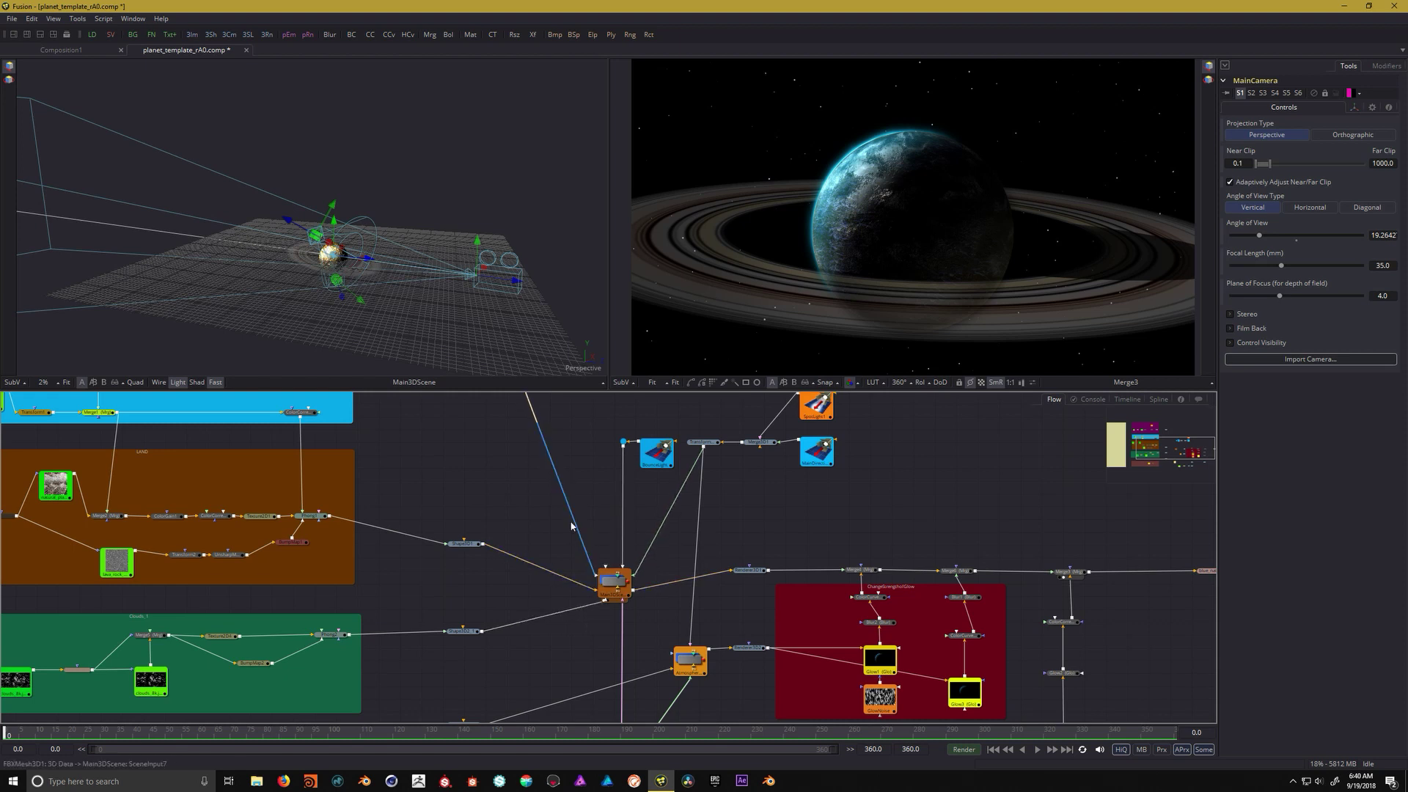
scroll(528, 587, "up", 3)
left_click_drag(613, 716, 564, 574)
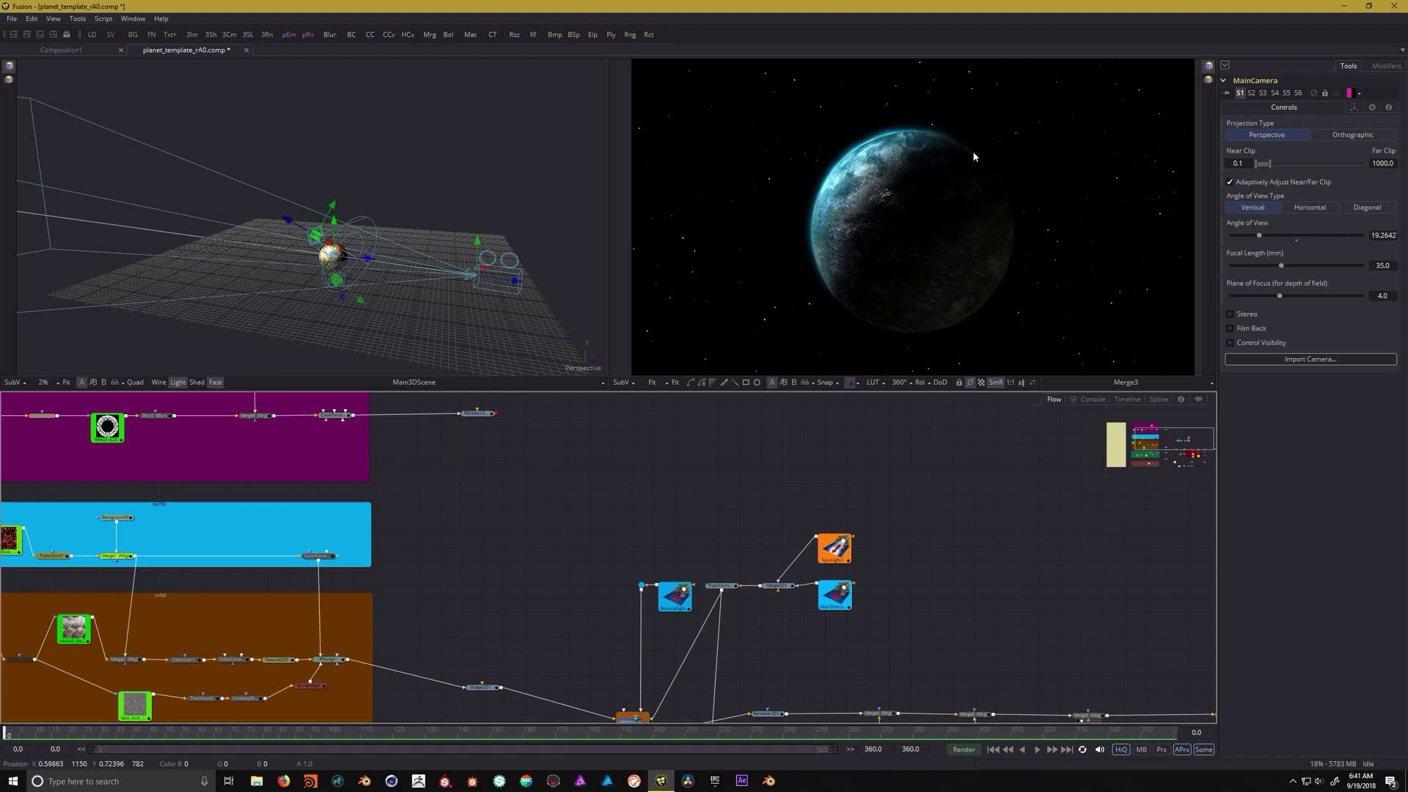
Shift the highlights and master tints of ColorCorrector2 in the LAND group toward green, with the master strength at 0.5209
left_click_drag(435, 566, 671, 473)
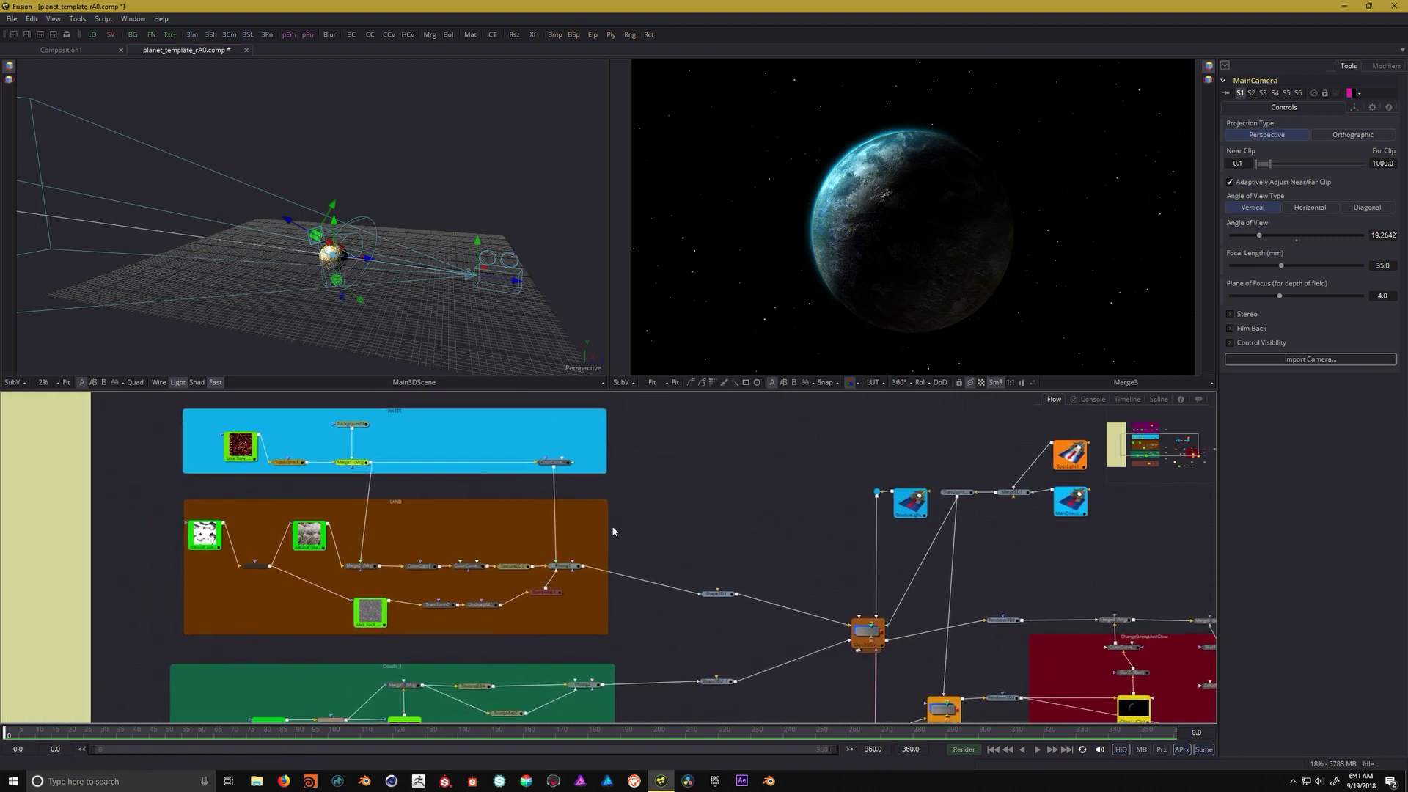
left_click(473, 569)
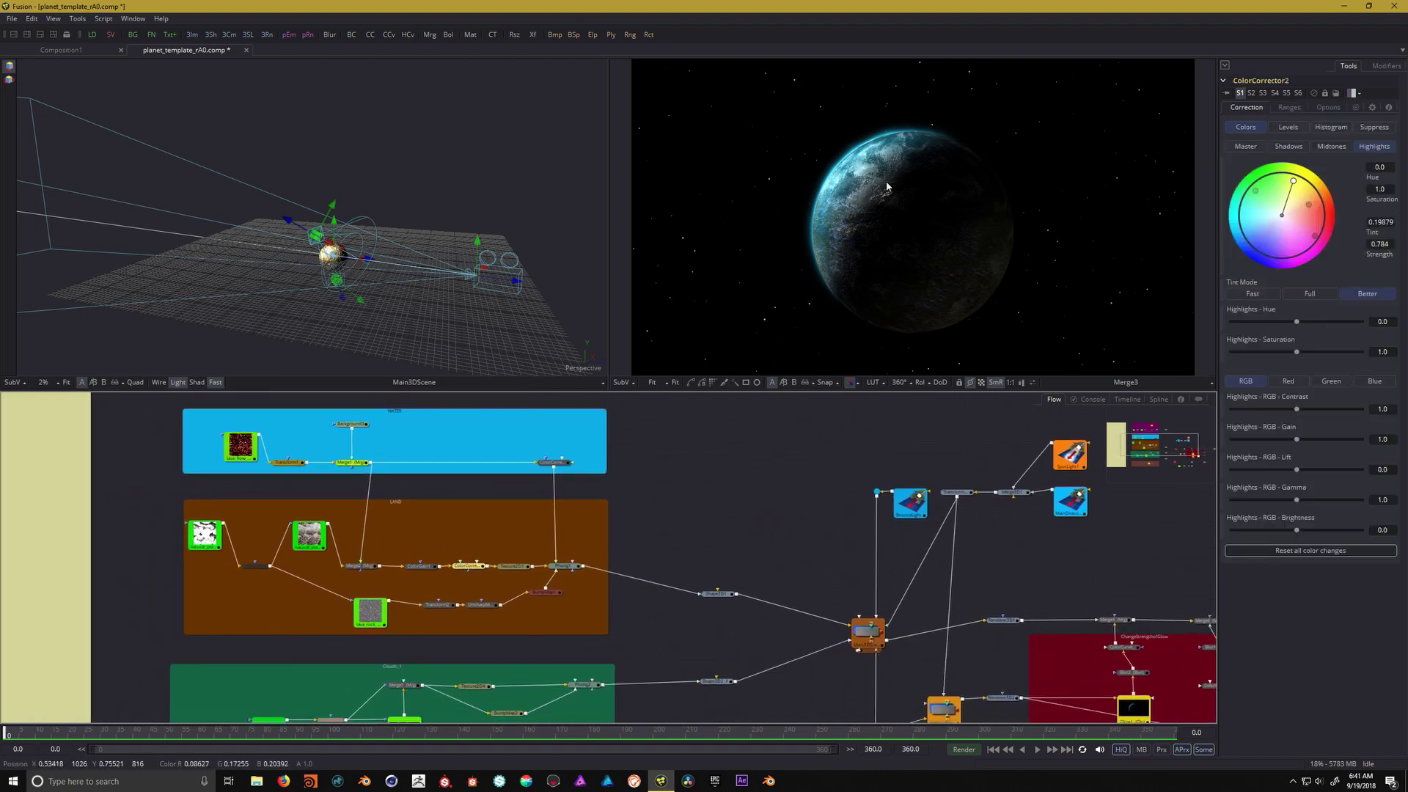
scroll(880, 198, "up", 2)
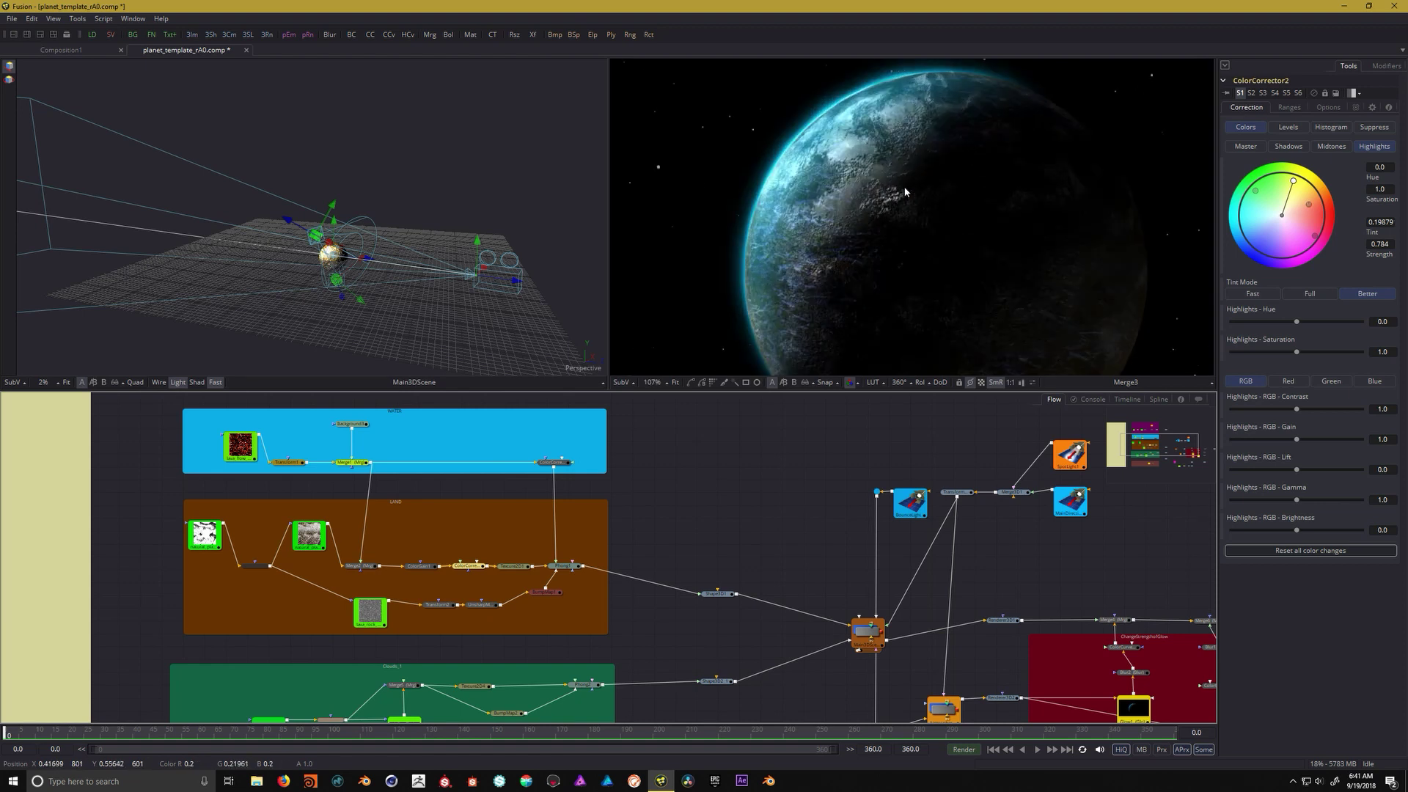
scroll(877, 205, "down", 2)
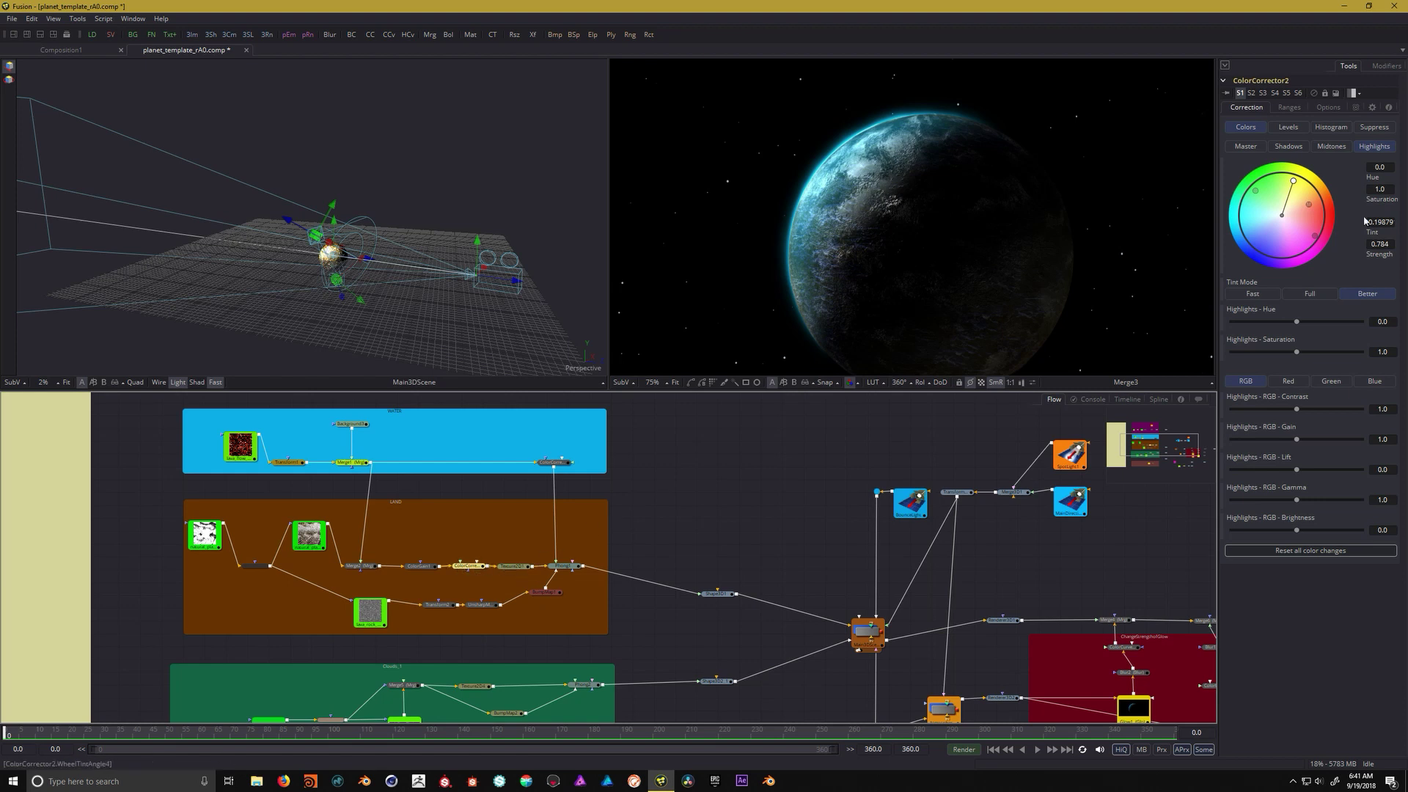
mouse_move(1292, 185)
left_mouse_down()
mouse_move(1269, 223)
mouse_move(1292, 192)
mouse_move(1267, 182)
left_mouse_up()
left_click(1259, 149)
left_click_drag(1284, 195, 1269, 188)
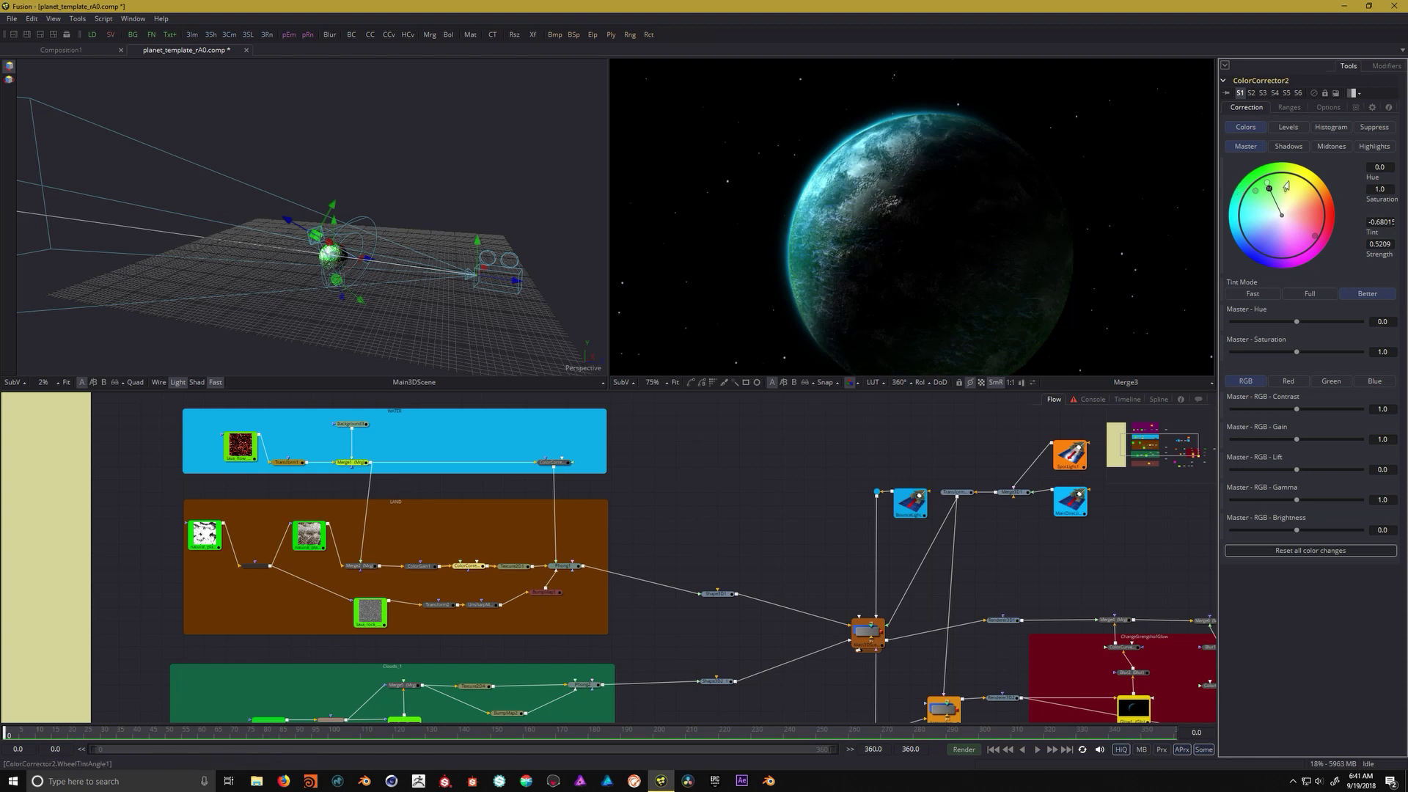
In ColorCorrector2's shadows, shift the tint to orange at strength 0.7788 and set RGB contrast to 1.342 and gamma to 1.325
left_click(1296, 149)
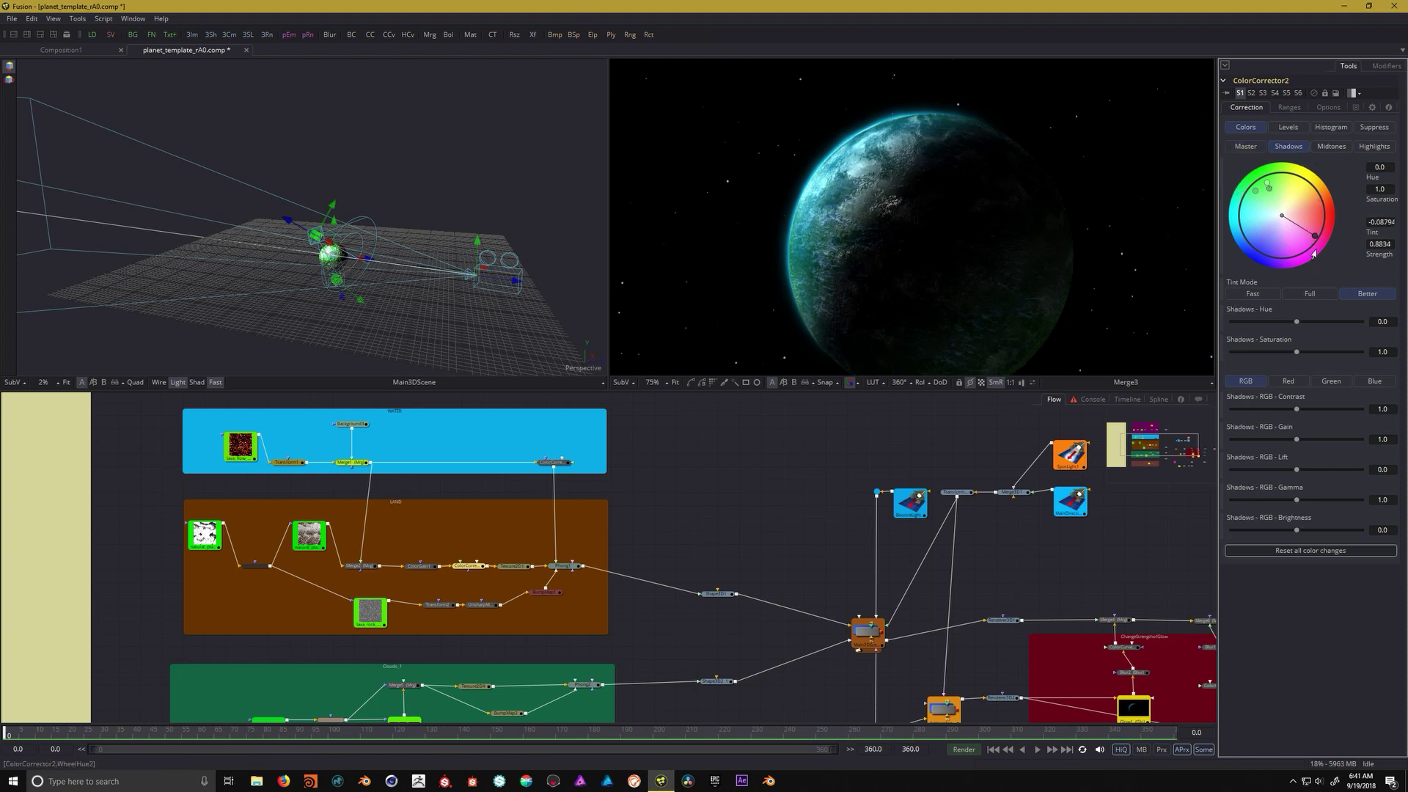
left_click_drag(1313, 238, 1310, 198)
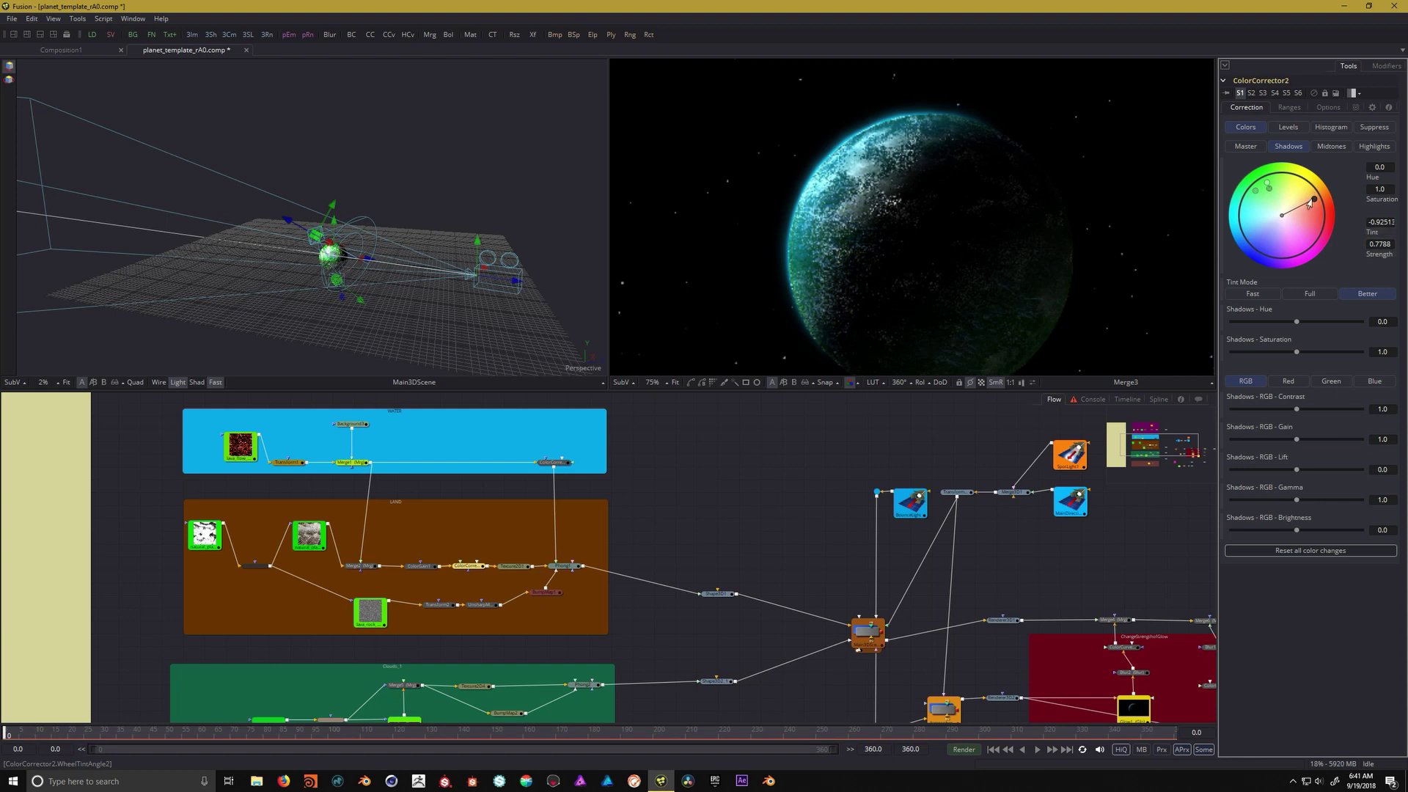
left_click_drag(1297, 412, 1276, 411)
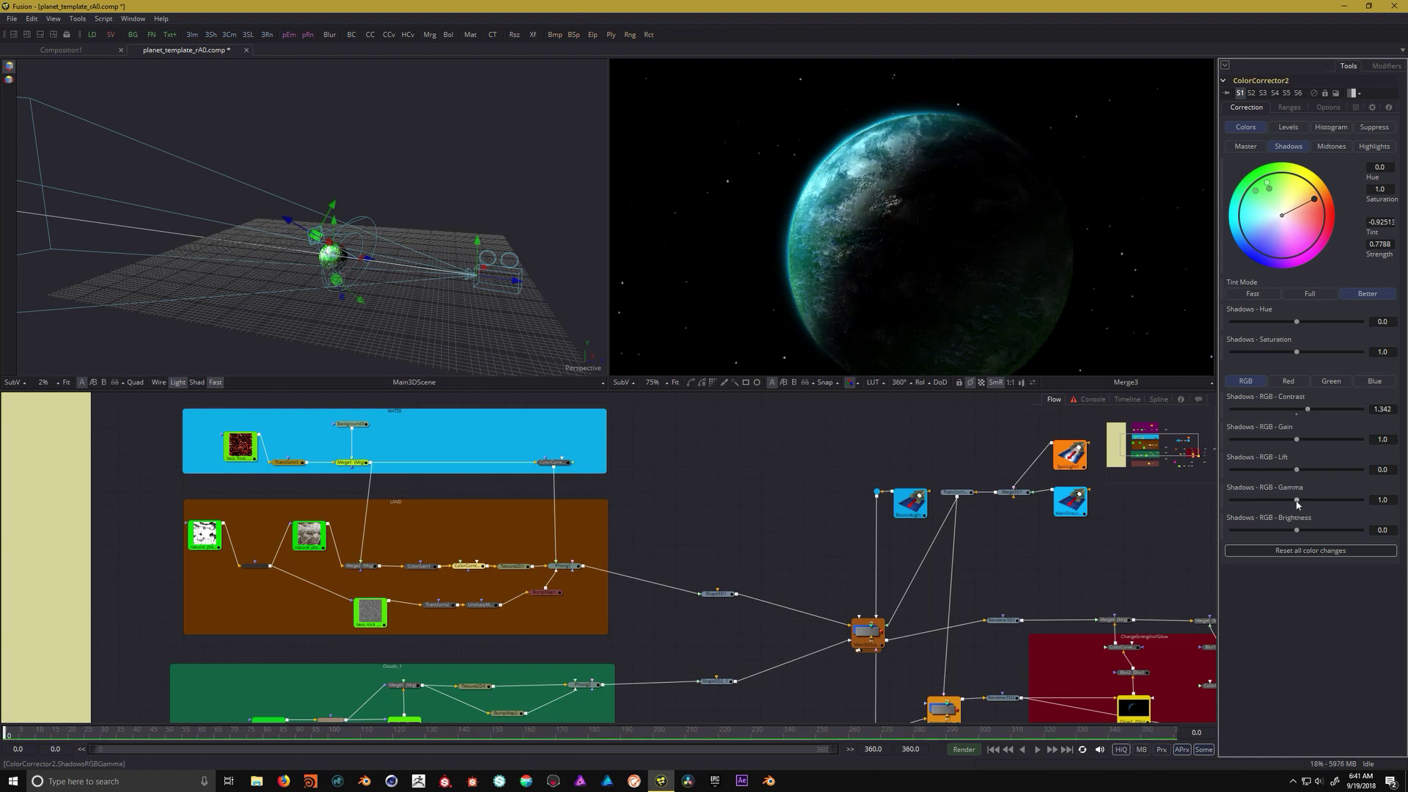
left_click_drag(1297, 502, 1274, 503)
left_click_drag(919, 232, 951, 212)
scroll(948, 237, "down", 2)
scroll(947, 239, "up", 2)
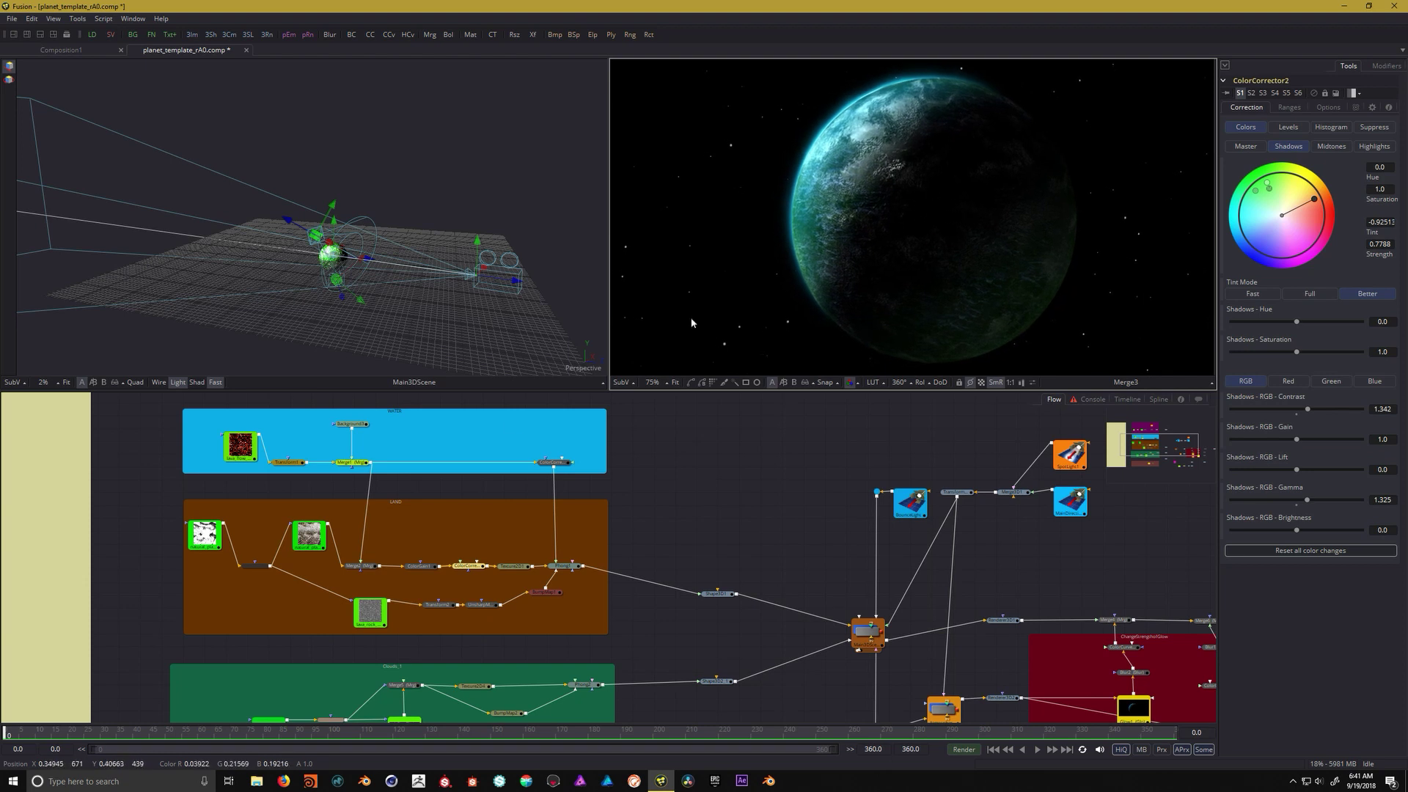
Replace the lava rock roughness texture in the LAND group's lower loader with natural_planet_Roughness.png
left_click_drag(395, 239, 544, 257)
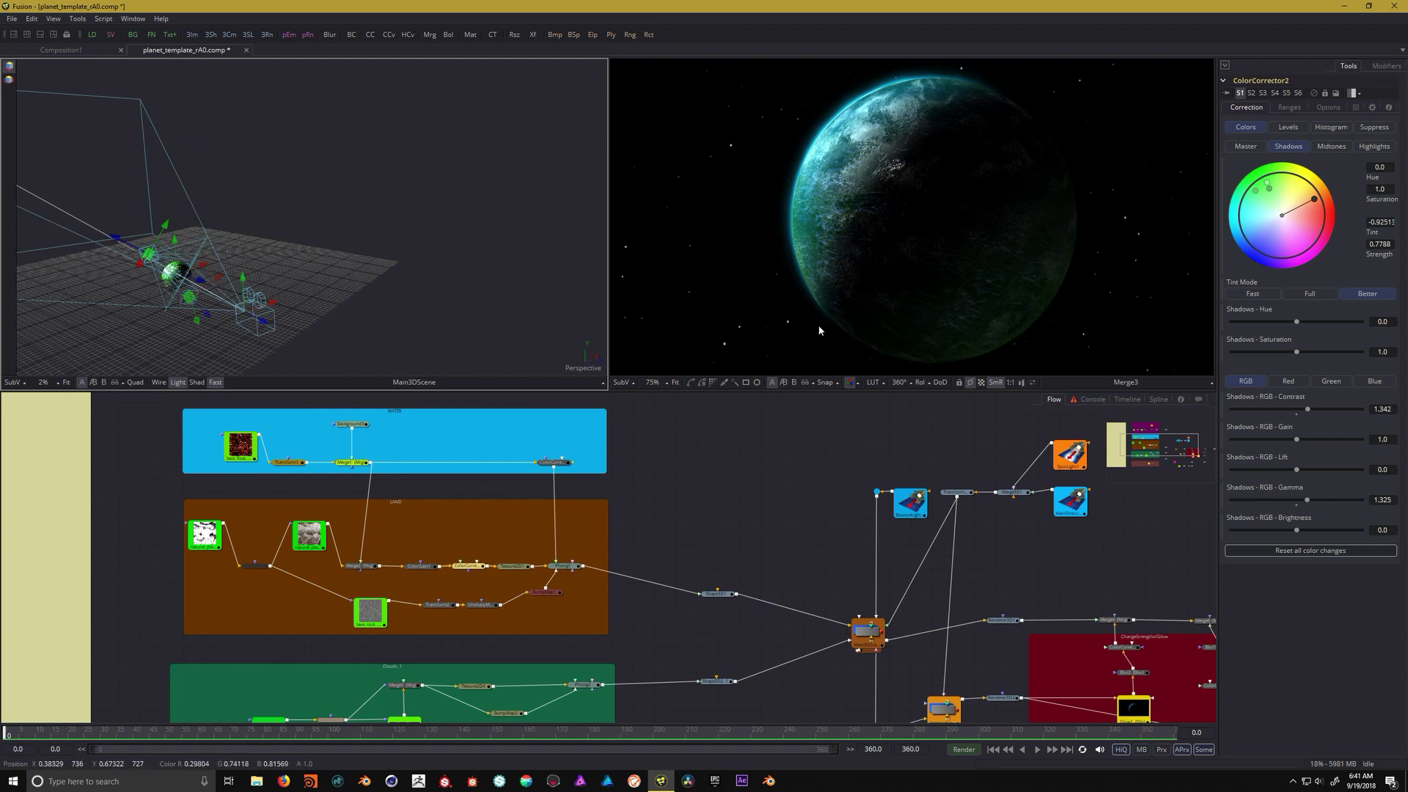
left_click_drag(464, 532, 490, 531)
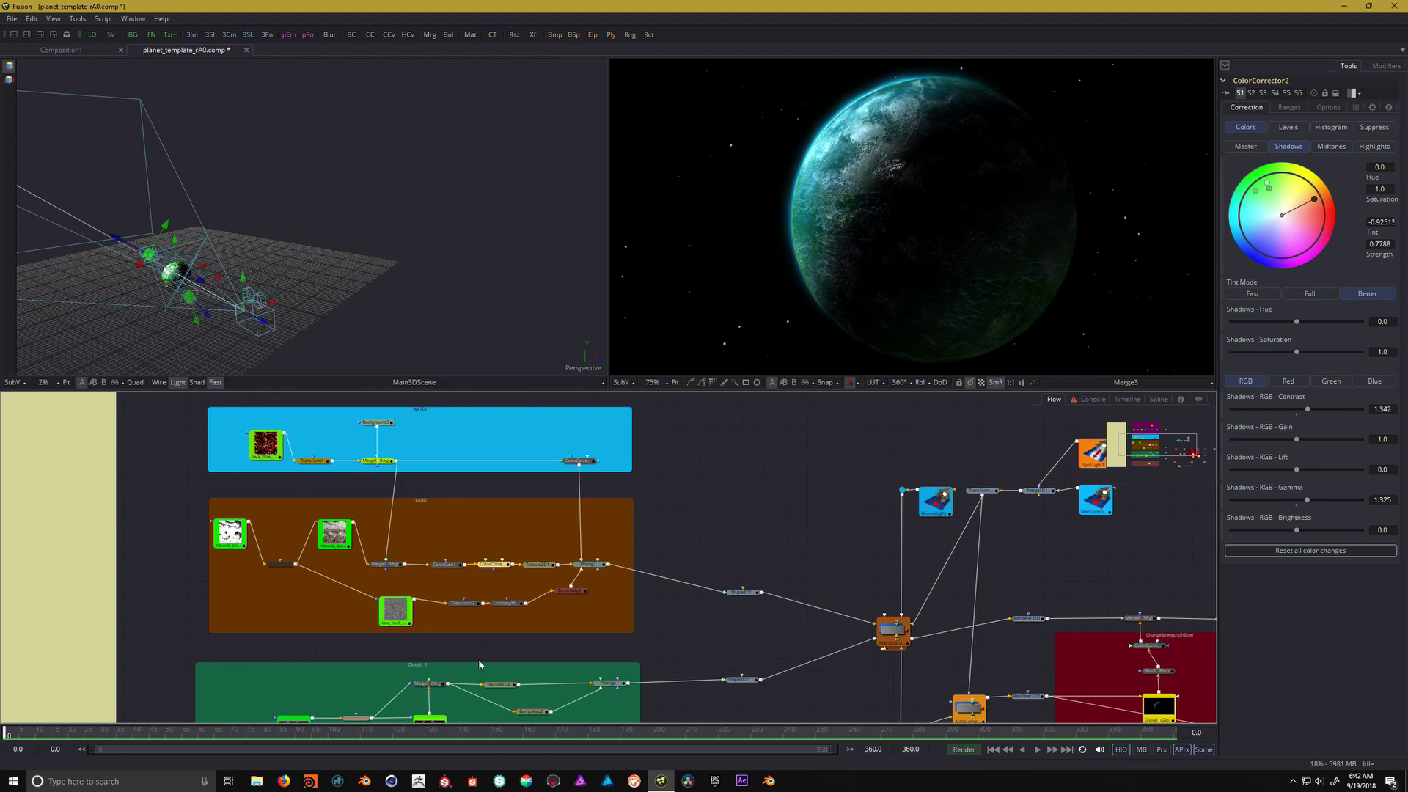
double_click(395, 611)
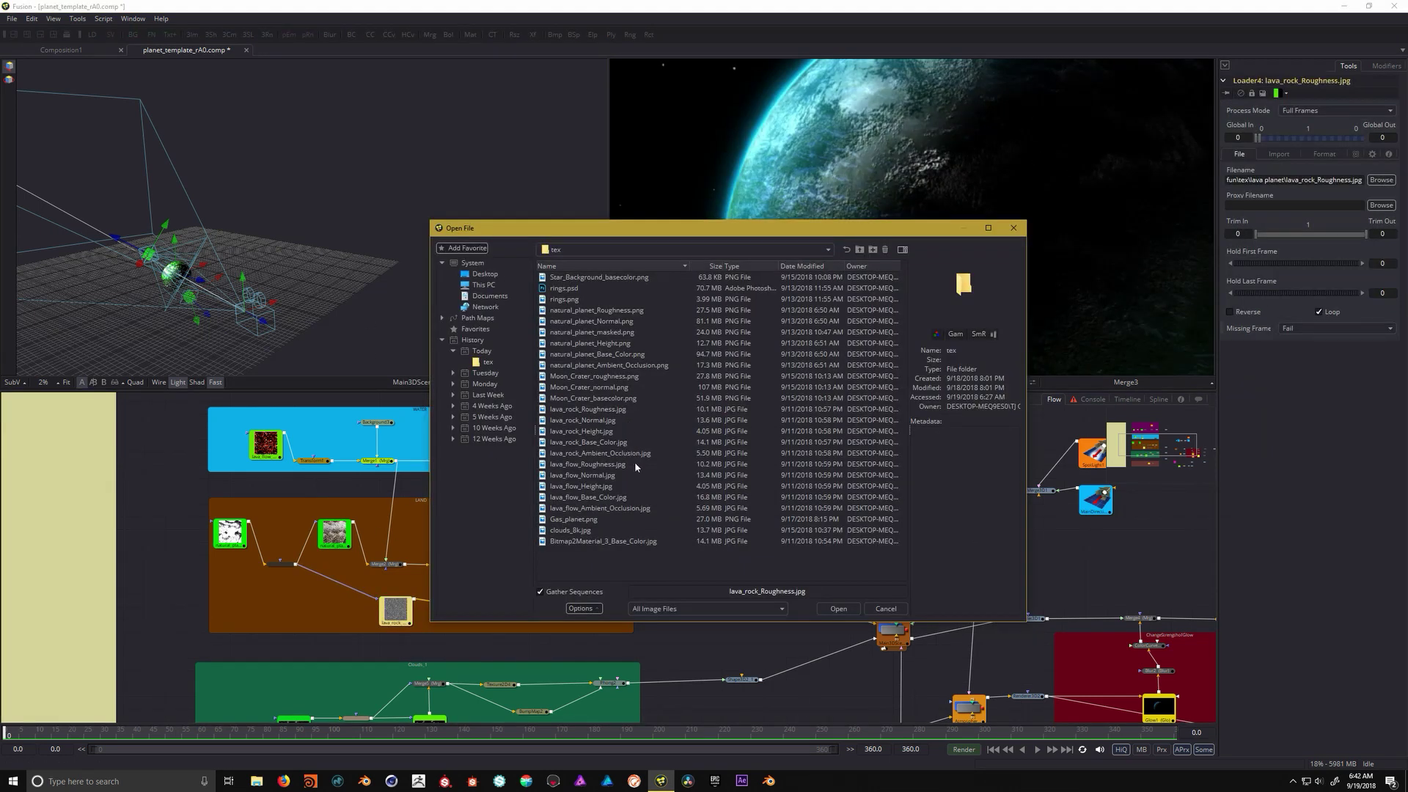
left_click(618, 311)
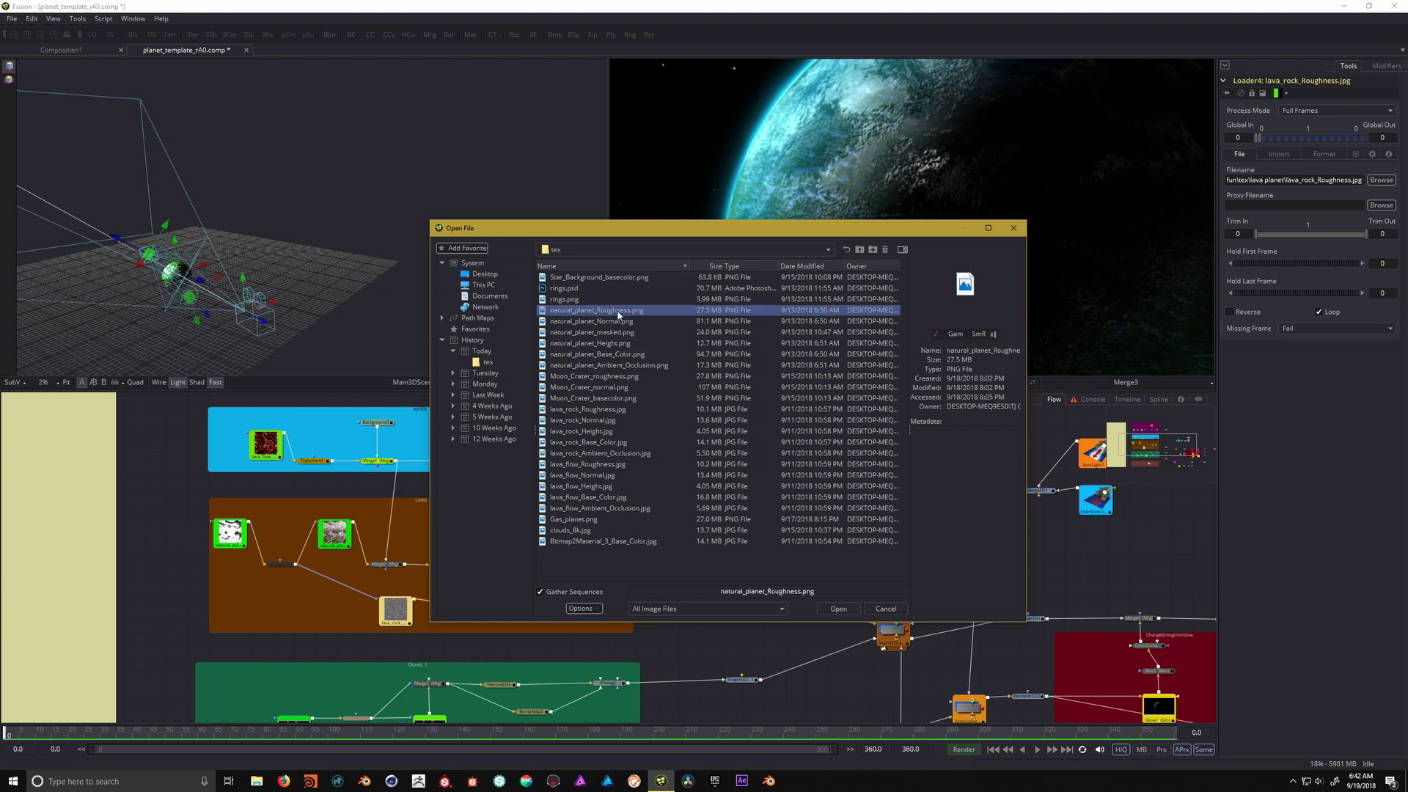
left_click(845, 606)
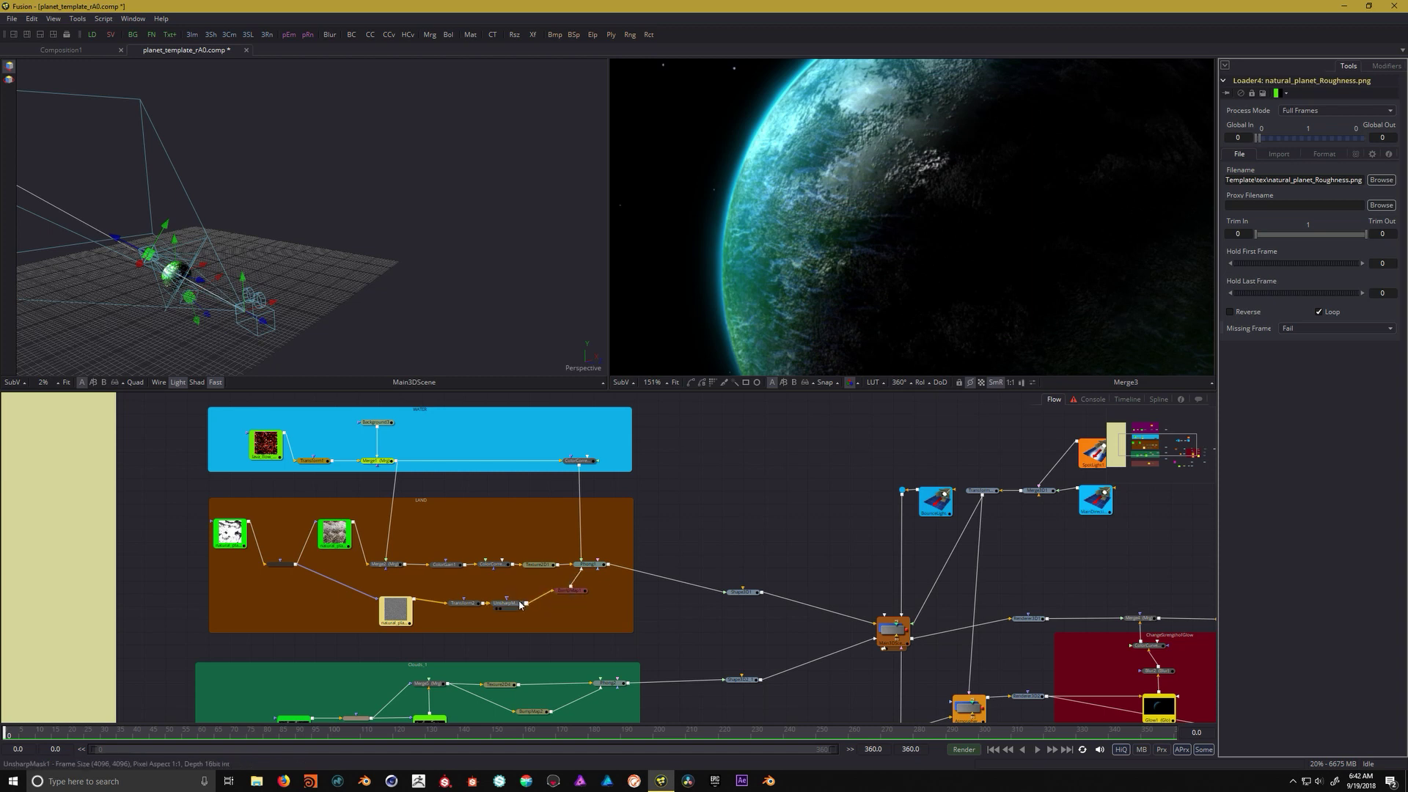
Set BumpMap1's Height Scale to 10.47 in the LAND group to strengthen the terrain relief
left_click(569, 591)
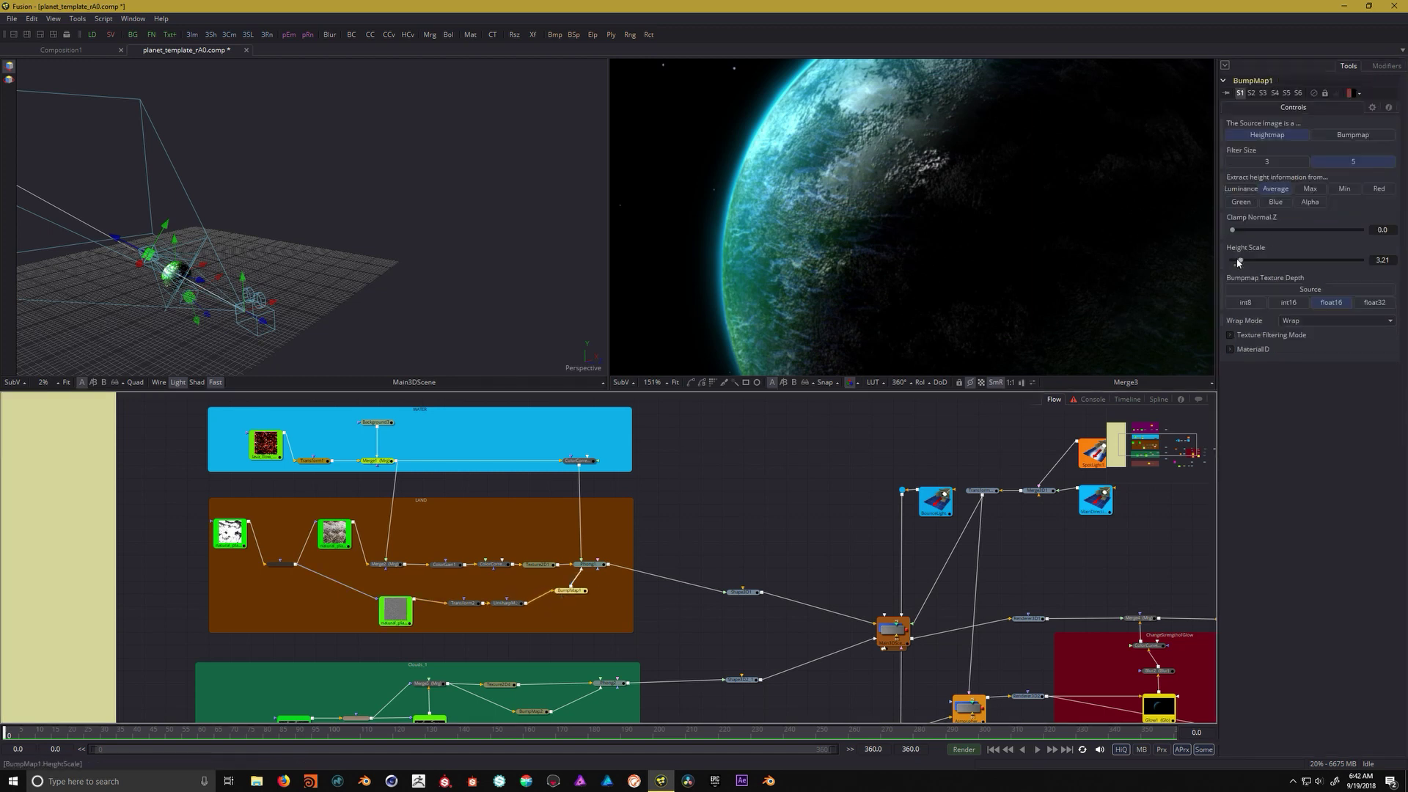
left_click_drag(1240, 261, 1258, 261)
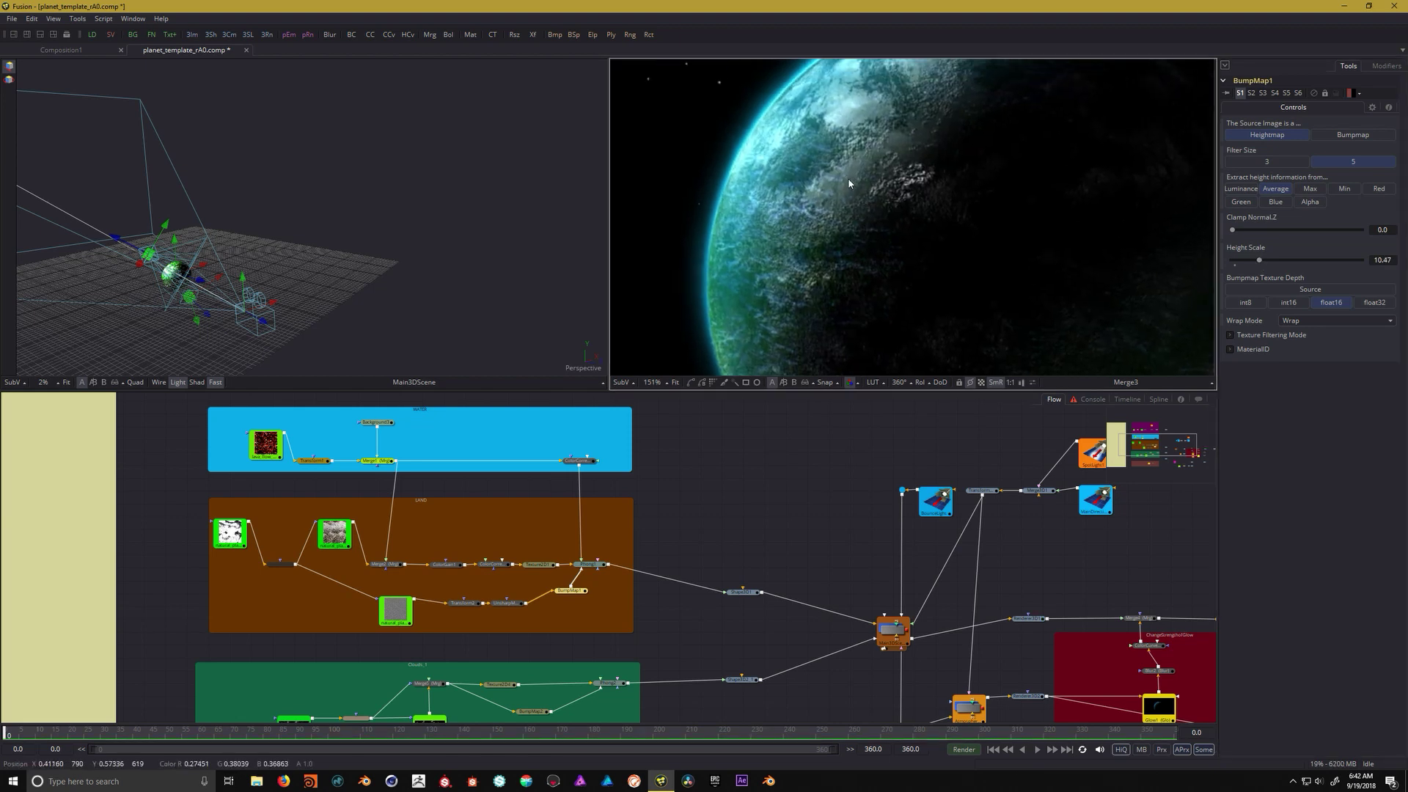
scroll(812, 194, "down", 2)
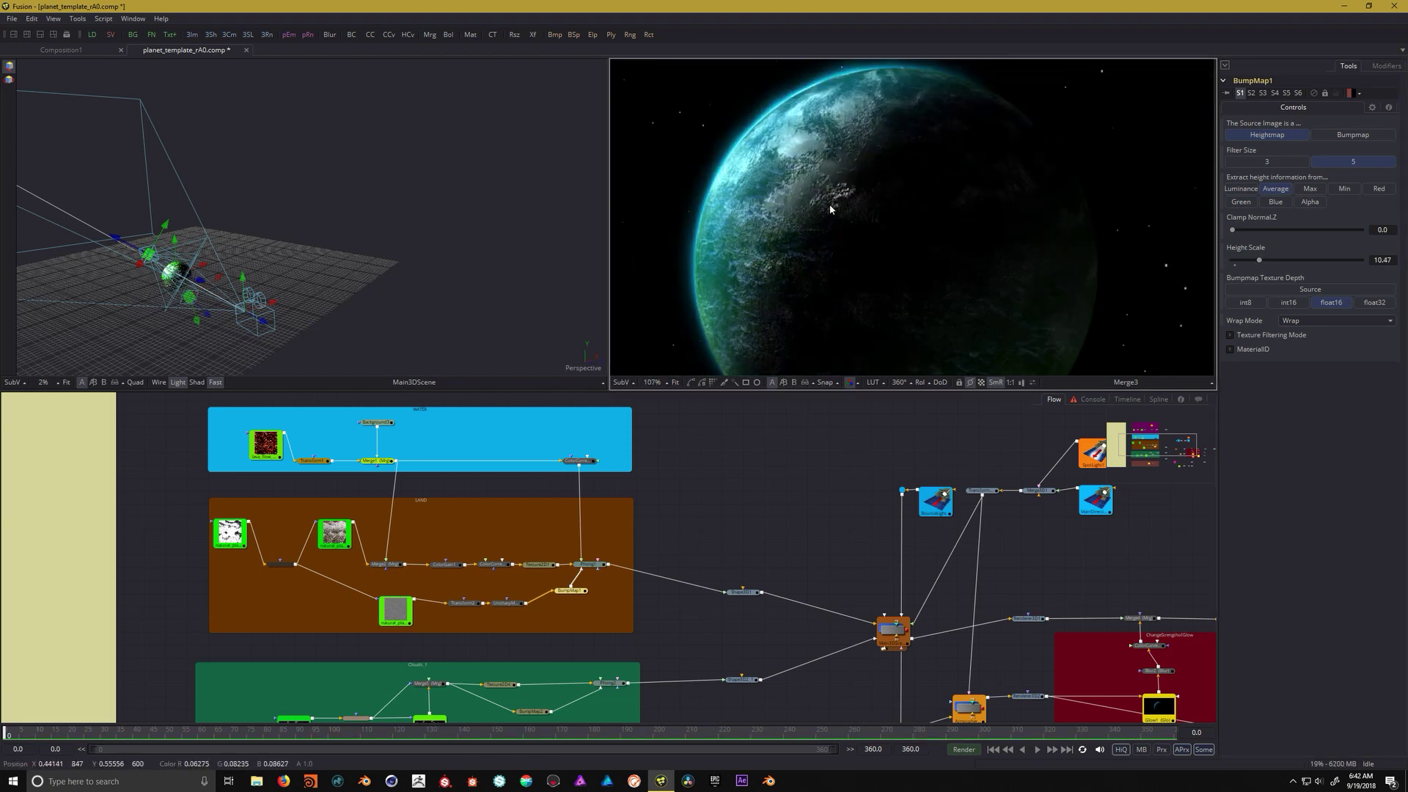
Set Phong2's Specular Intensity to 0.407 and its Specular Exponent to 9.75 in the green clouds group
mouse_move(677, 432)
left_mouse_down()
mouse_move(679, 446)
mouse_move(664, 430)
left_mouse_up()
left_click(584, 557)
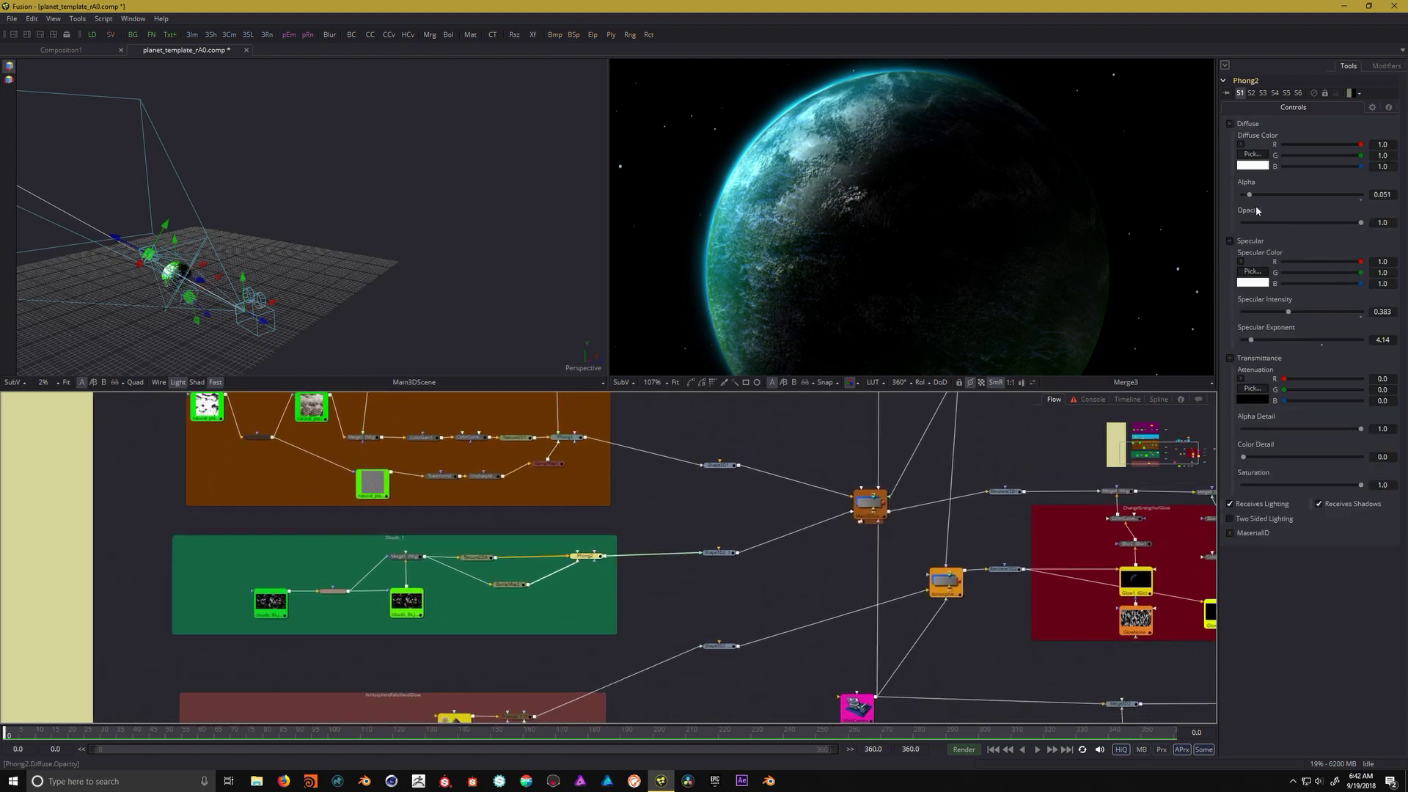
mouse_move(1292, 311)
left_mouse_down()
mouse_move(1332, 311)
mouse_move(1296, 317)
left_mouse_up()
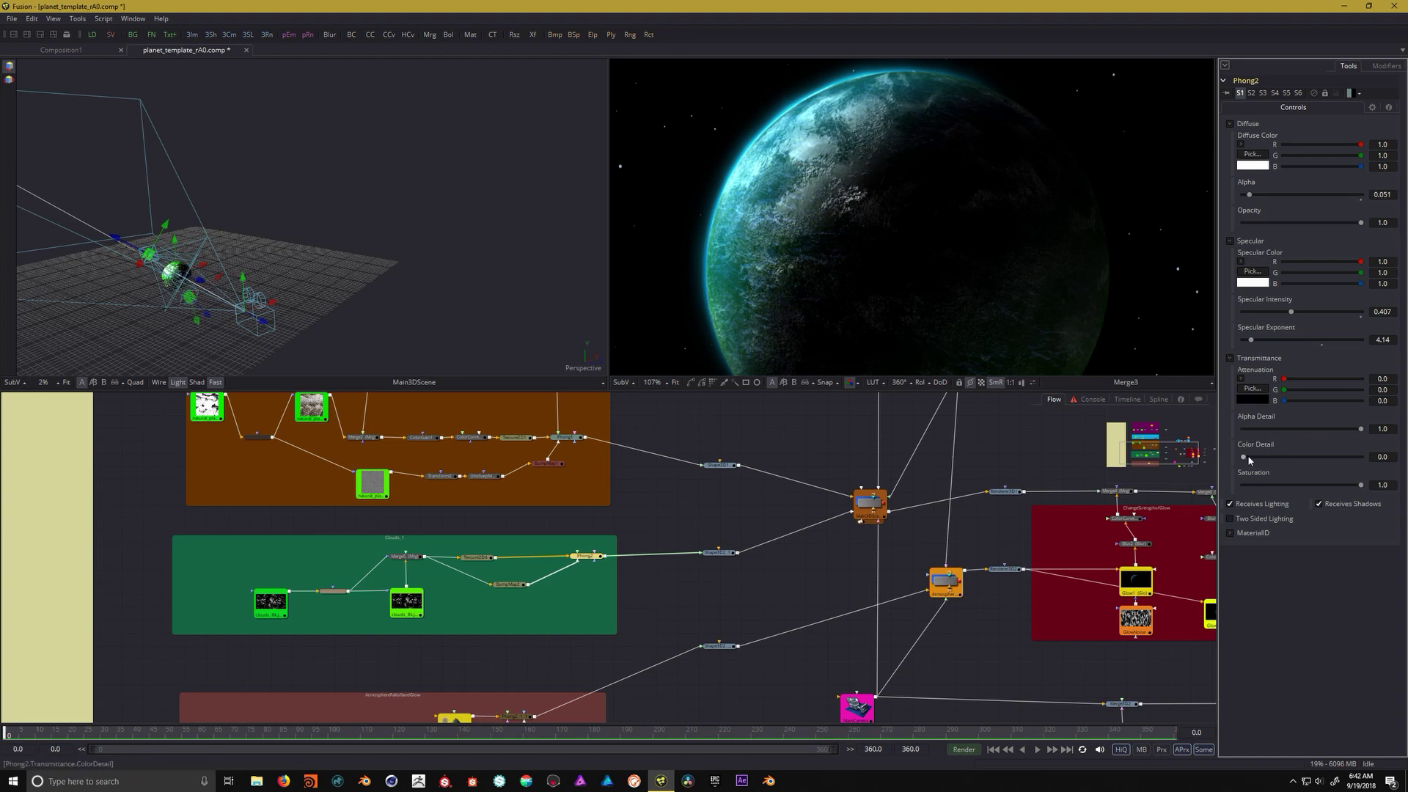
mouse_move(1251, 340)
left_mouse_down()
mouse_move(1290, 343)
mouse_move(1266, 341)
left_mouse_up()
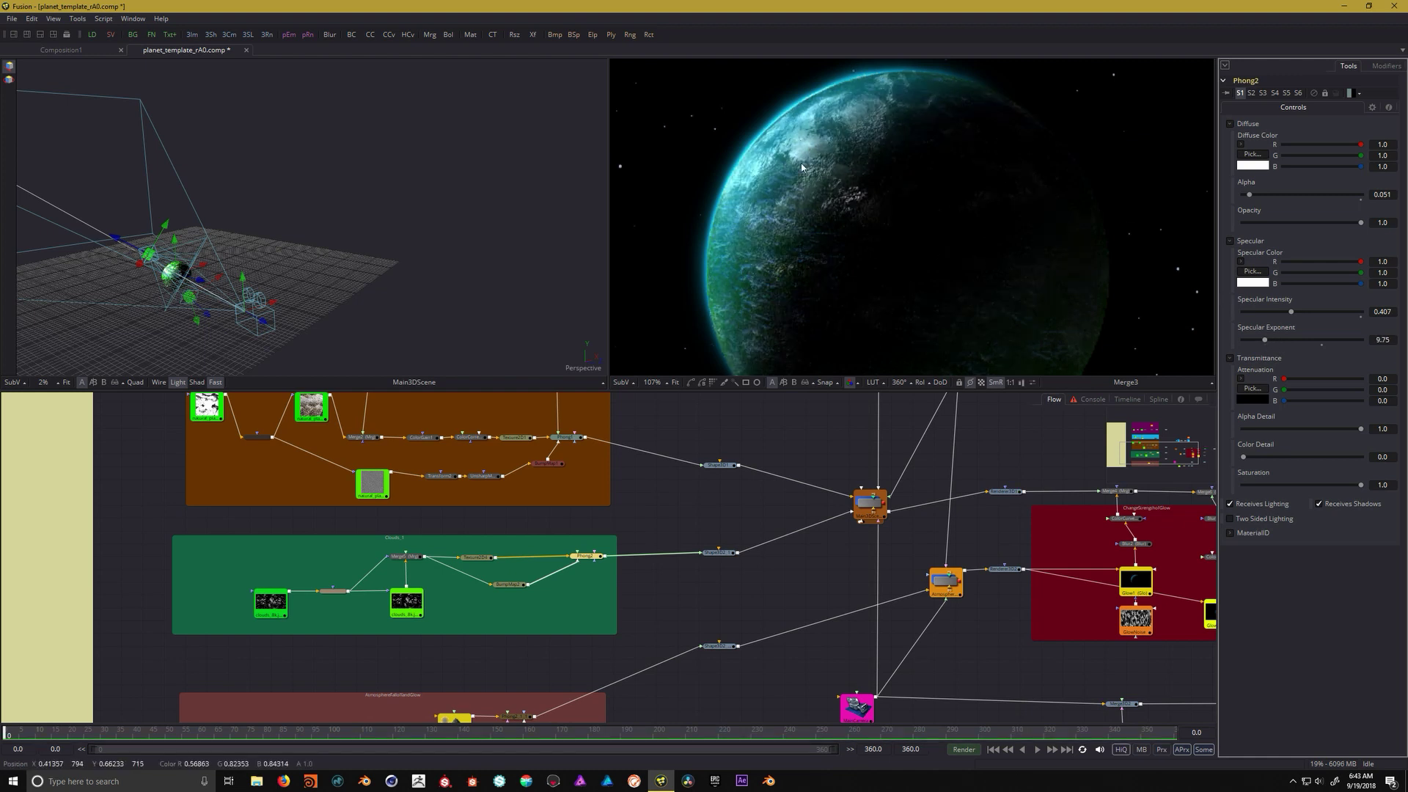
scroll(865, 170, "up", 3)
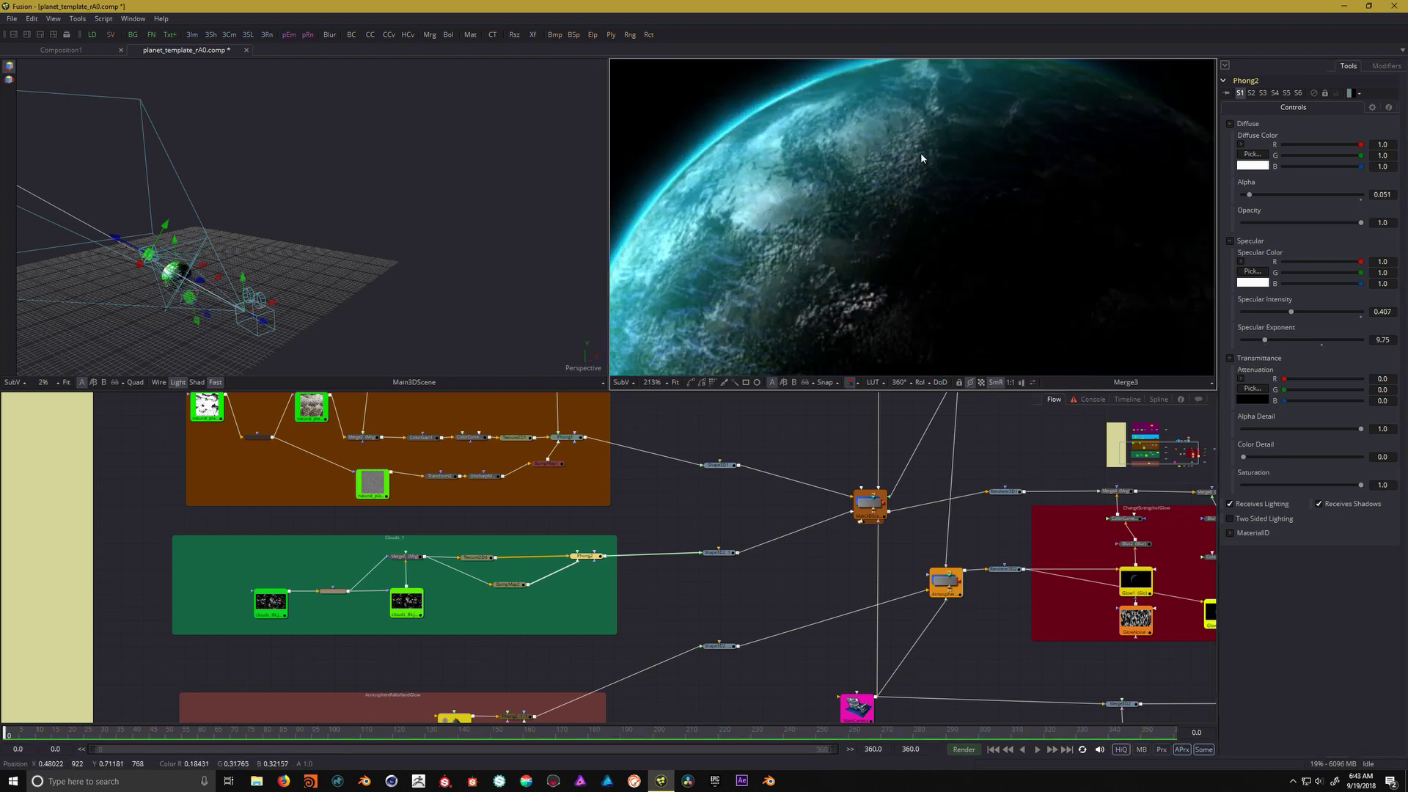
scroll(890, 192, "down", 5)
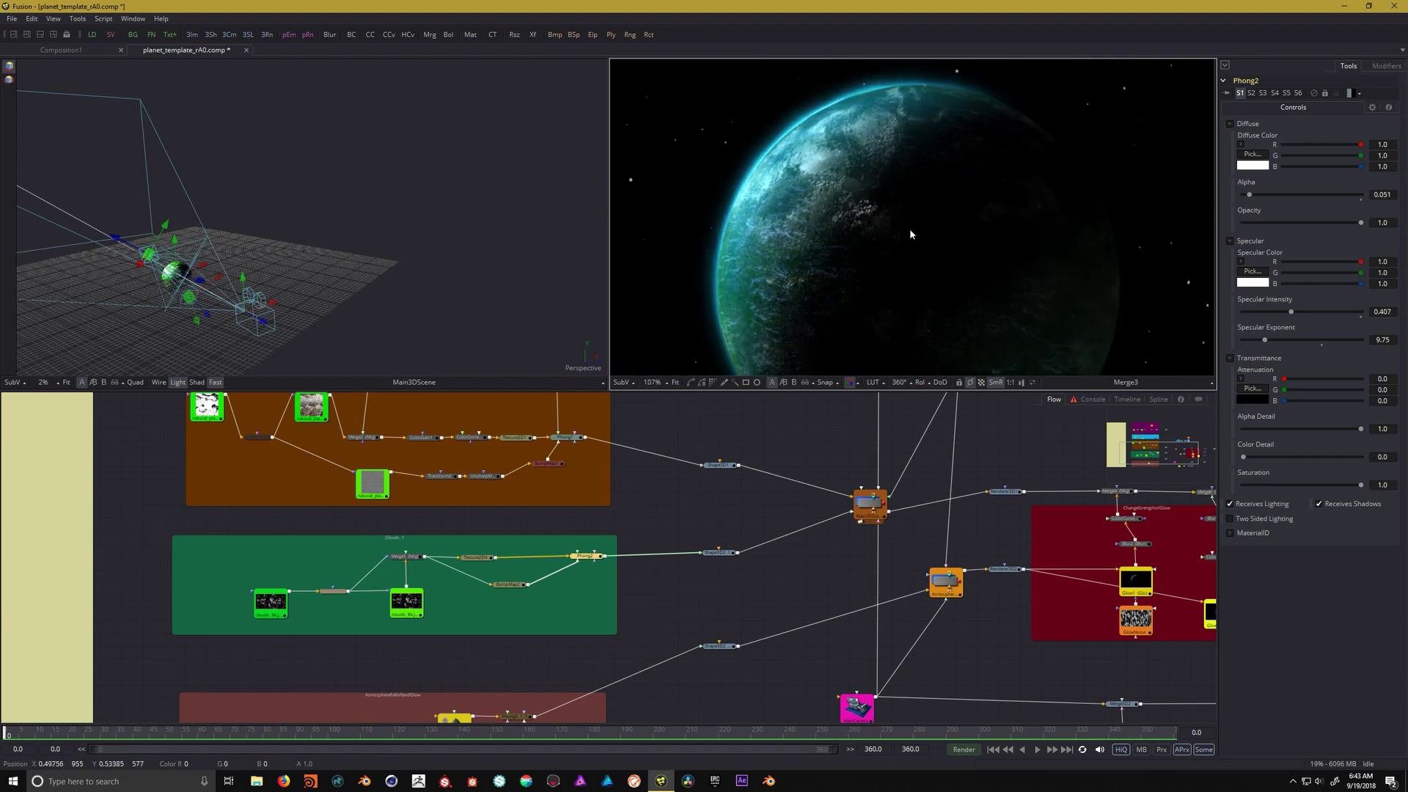
scroll(898, 220, "down", 2)
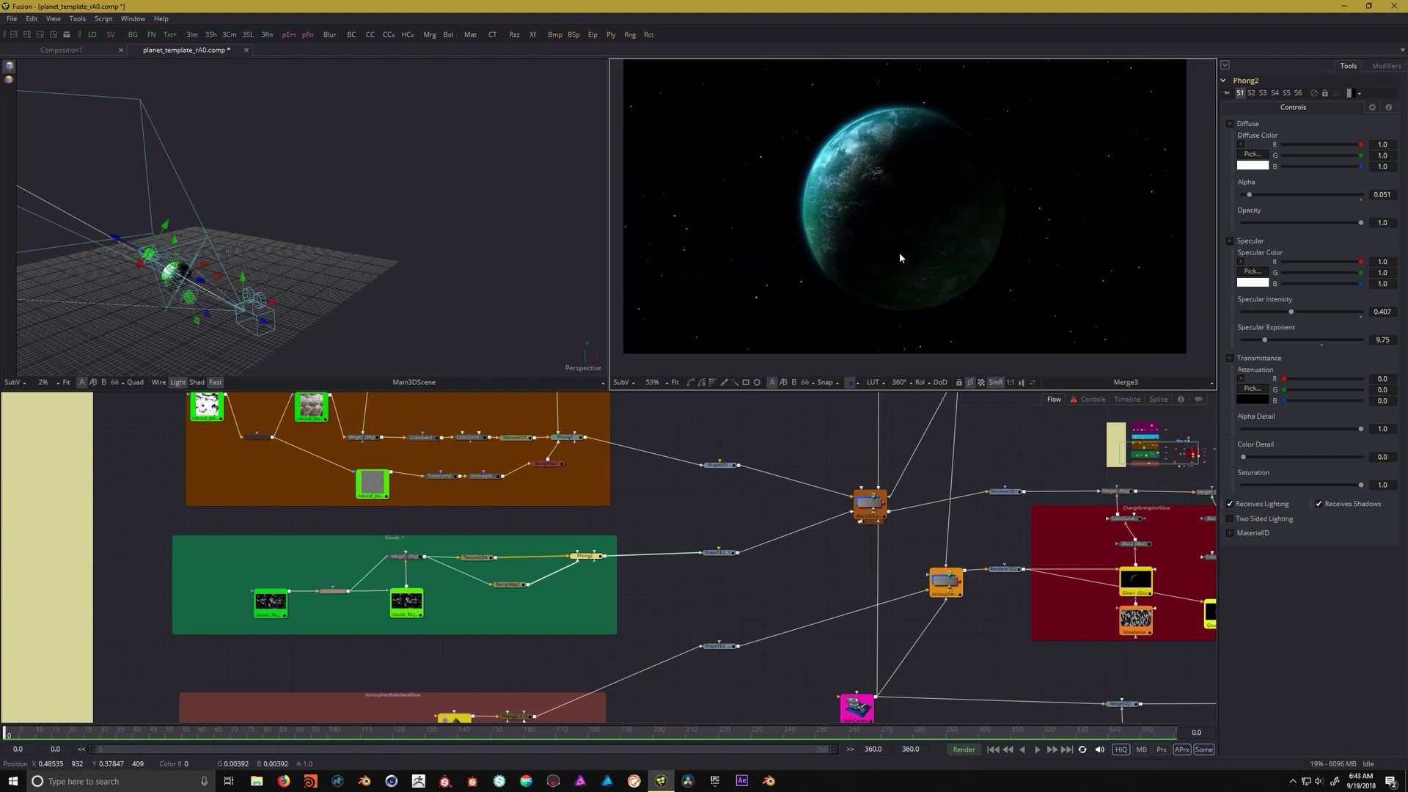
Set the BounceLight's intensity to 0.0 to remove the fill light on the planet's dark side
left_click_drag(540, 497, 586, 554)
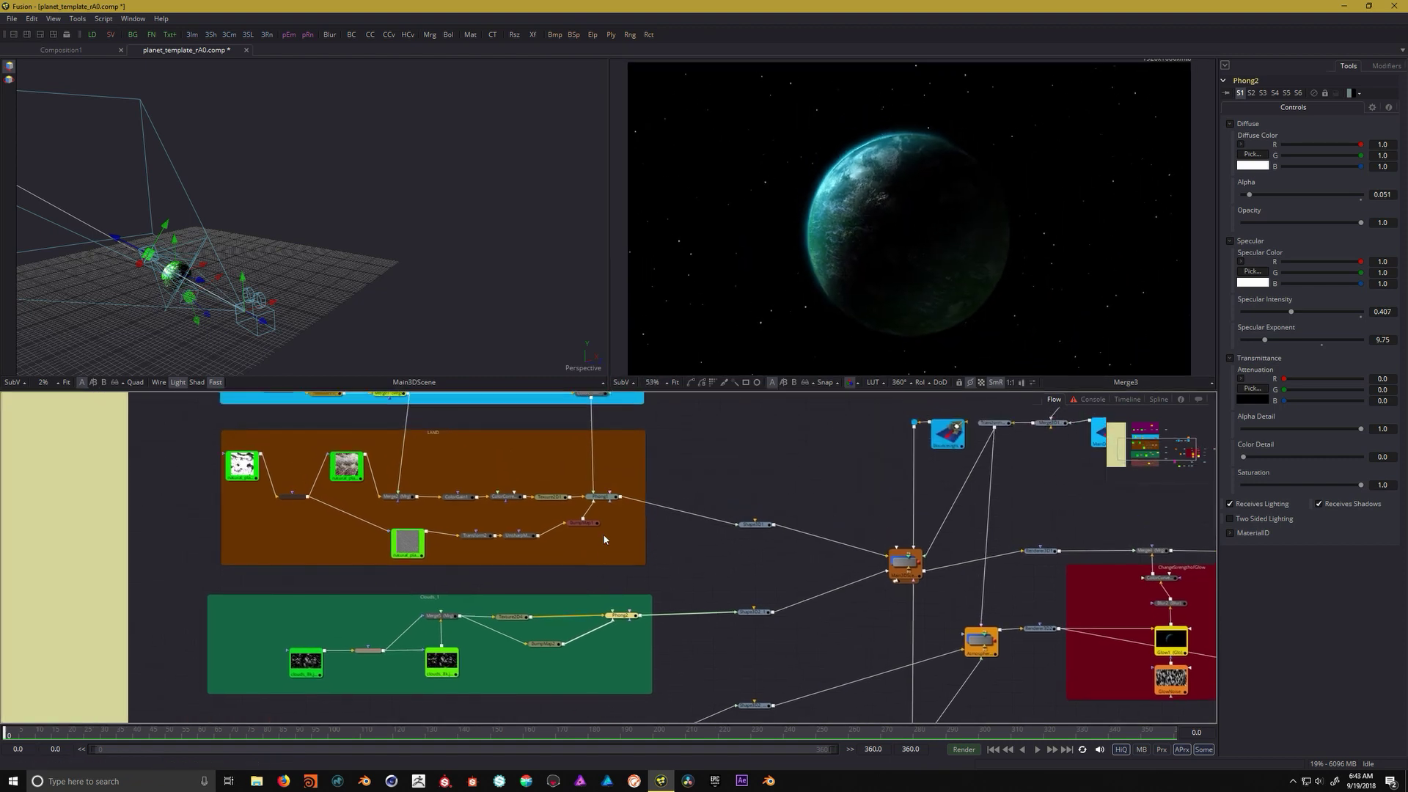
scroll(729, 478, "down", 3)
left_click_drag(748, 449, 663, 528)
scroll(710, 524, "up", 3)
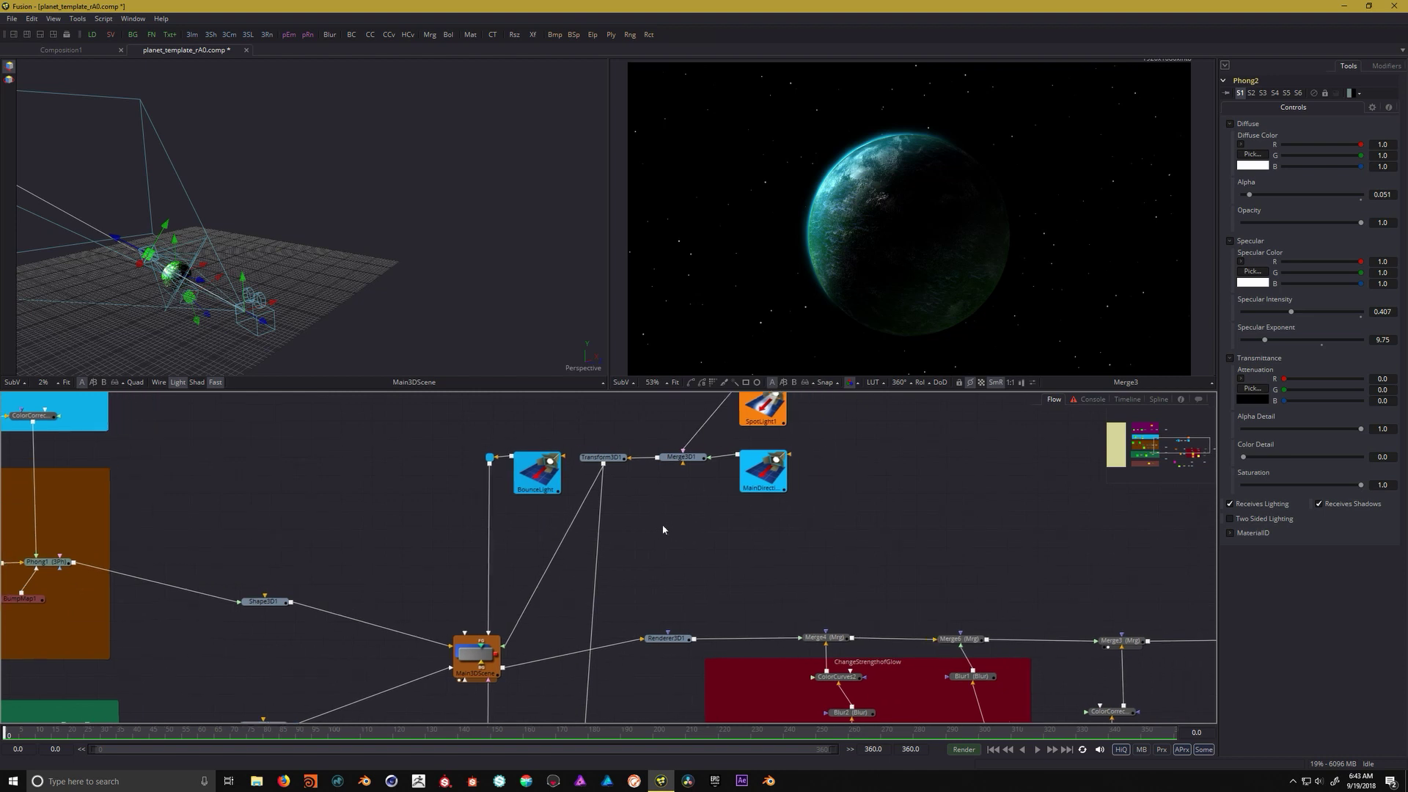
left_click(545, 484)
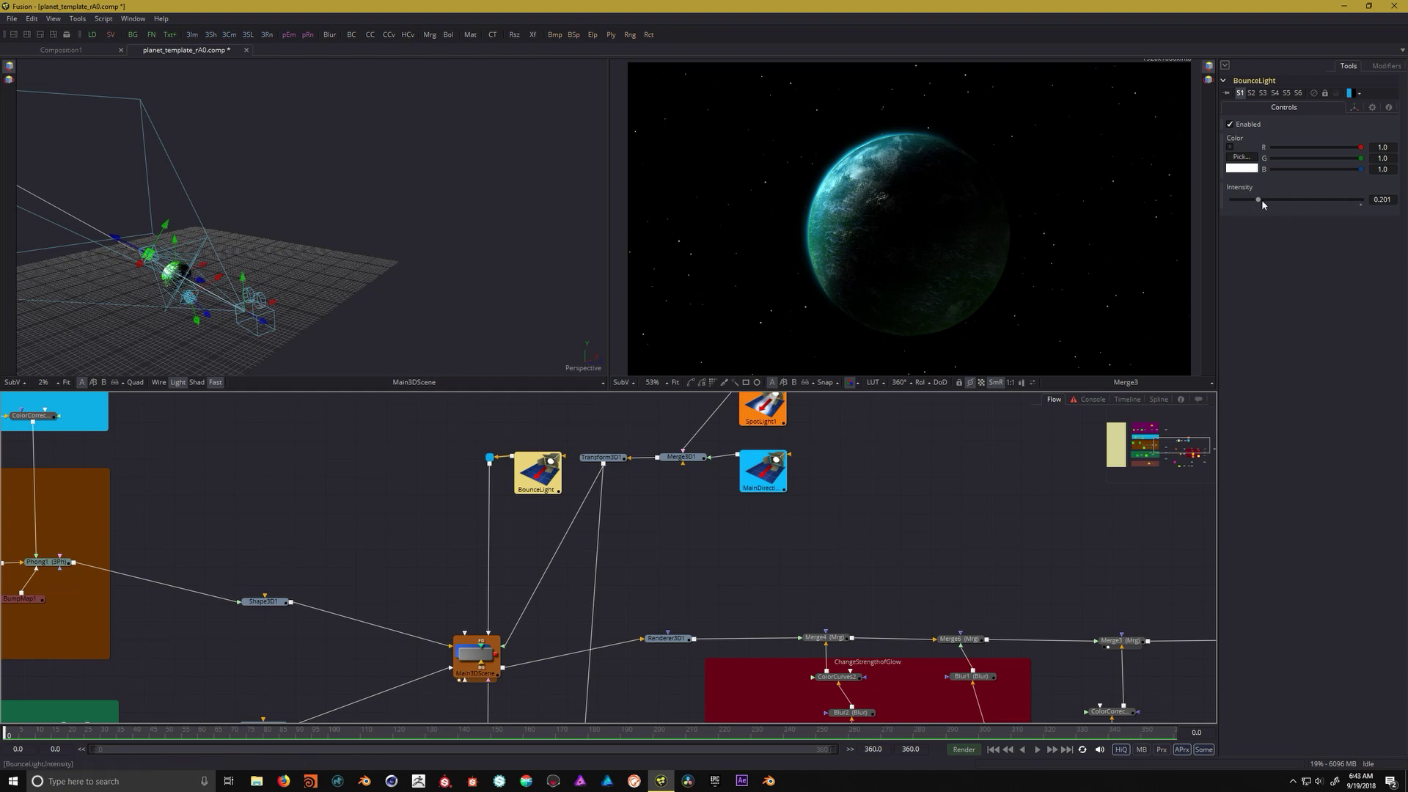
left_click_drag(1257, 200, 1196, 204)
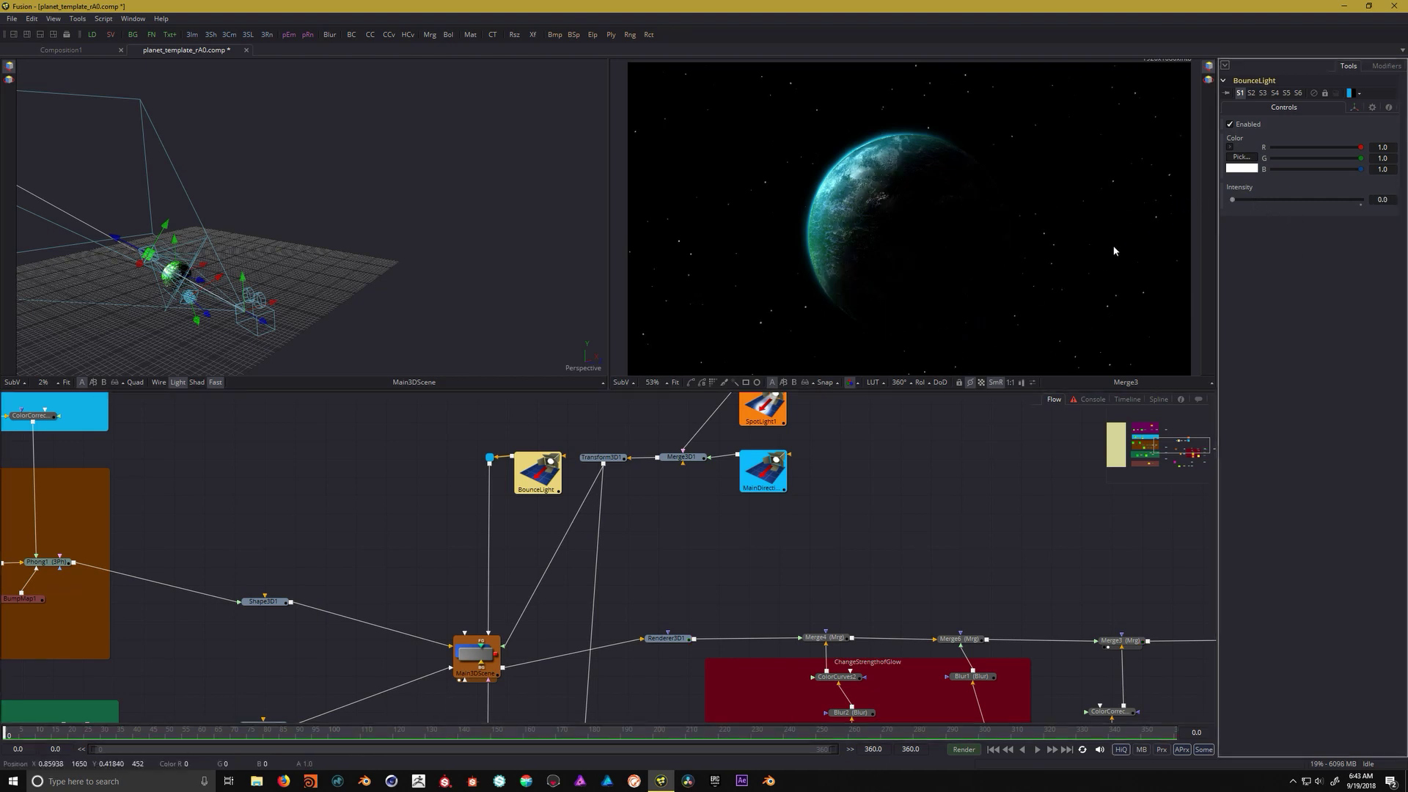